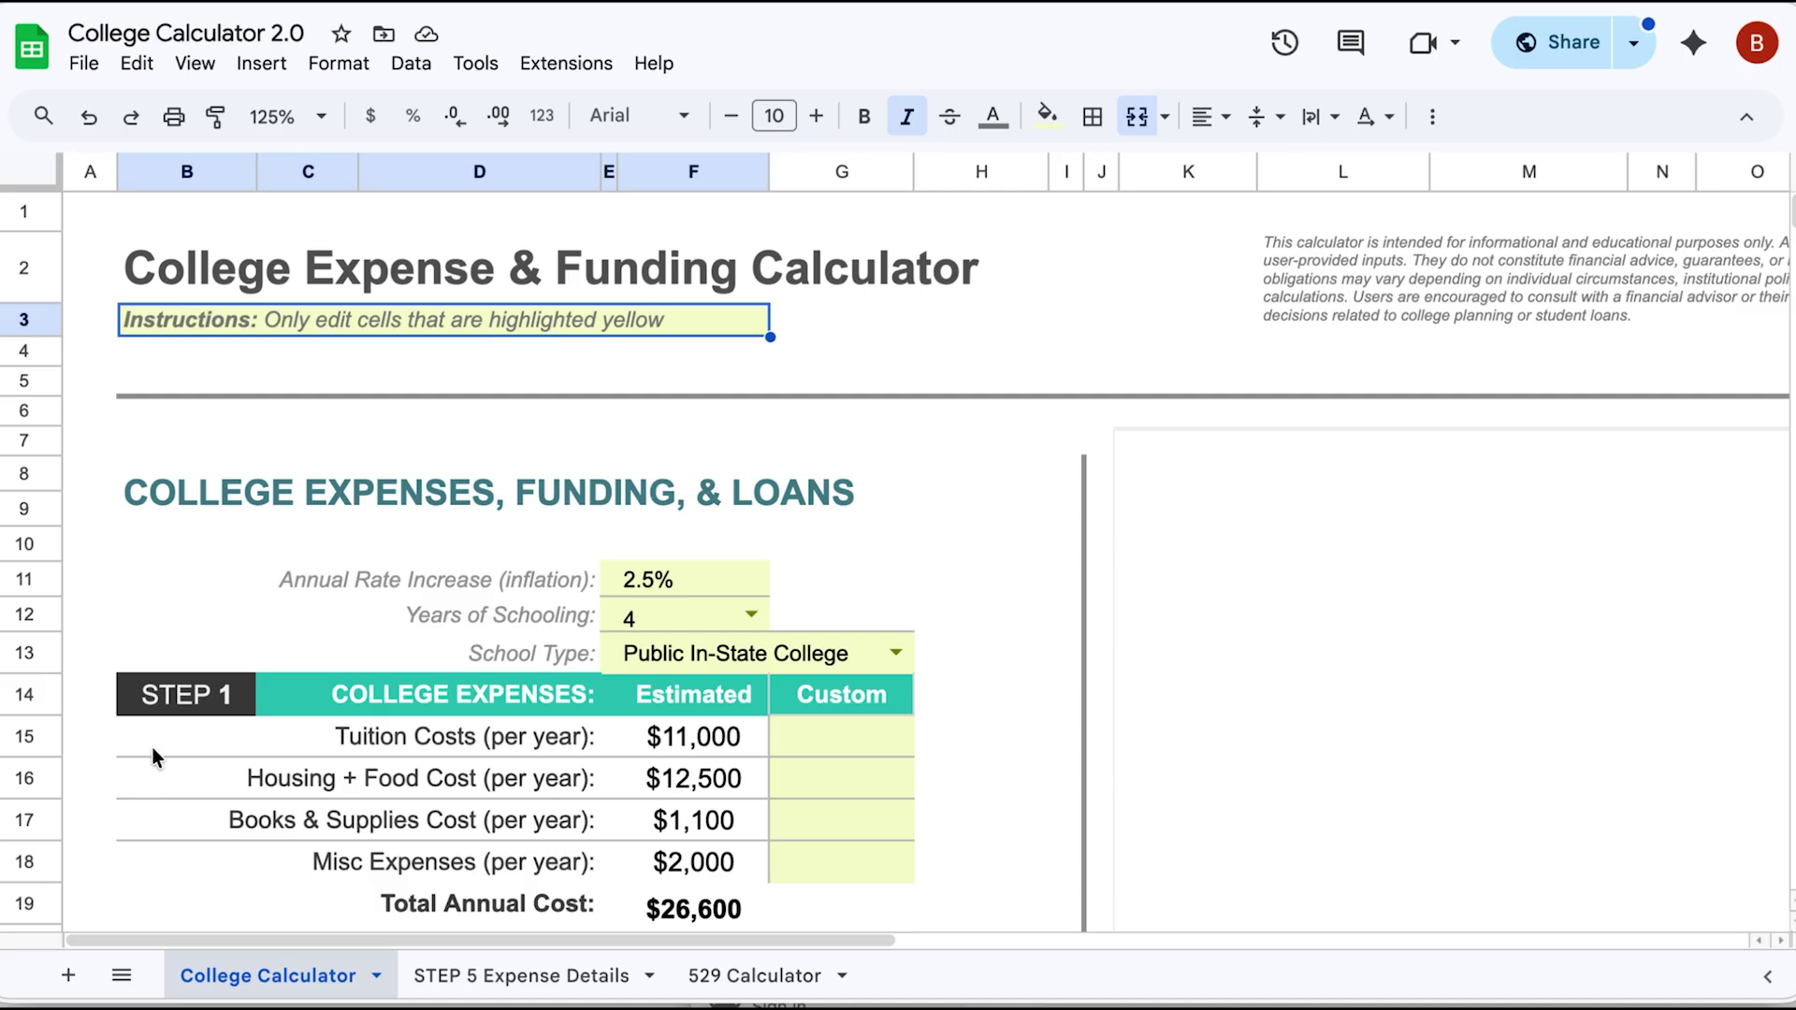
Try 3 and 2 for Years of Schooling and set it back to 4
left_click(177, 705)
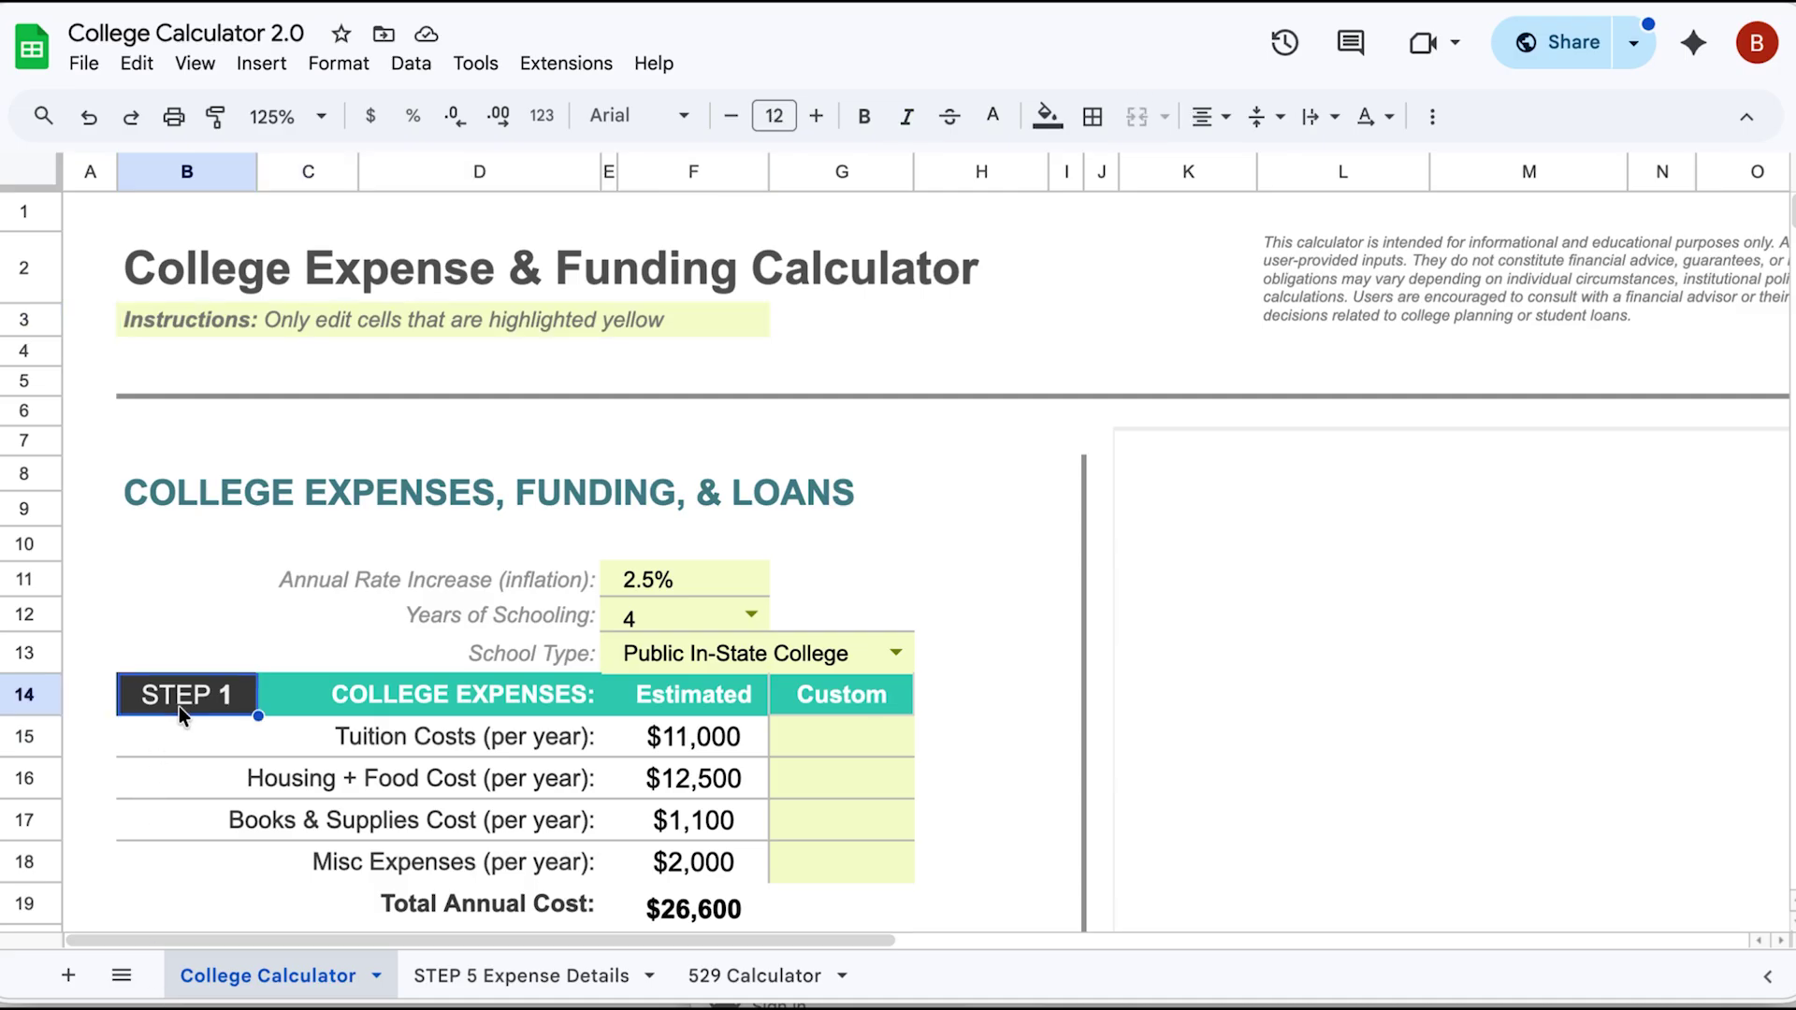
left_click(756, 610)
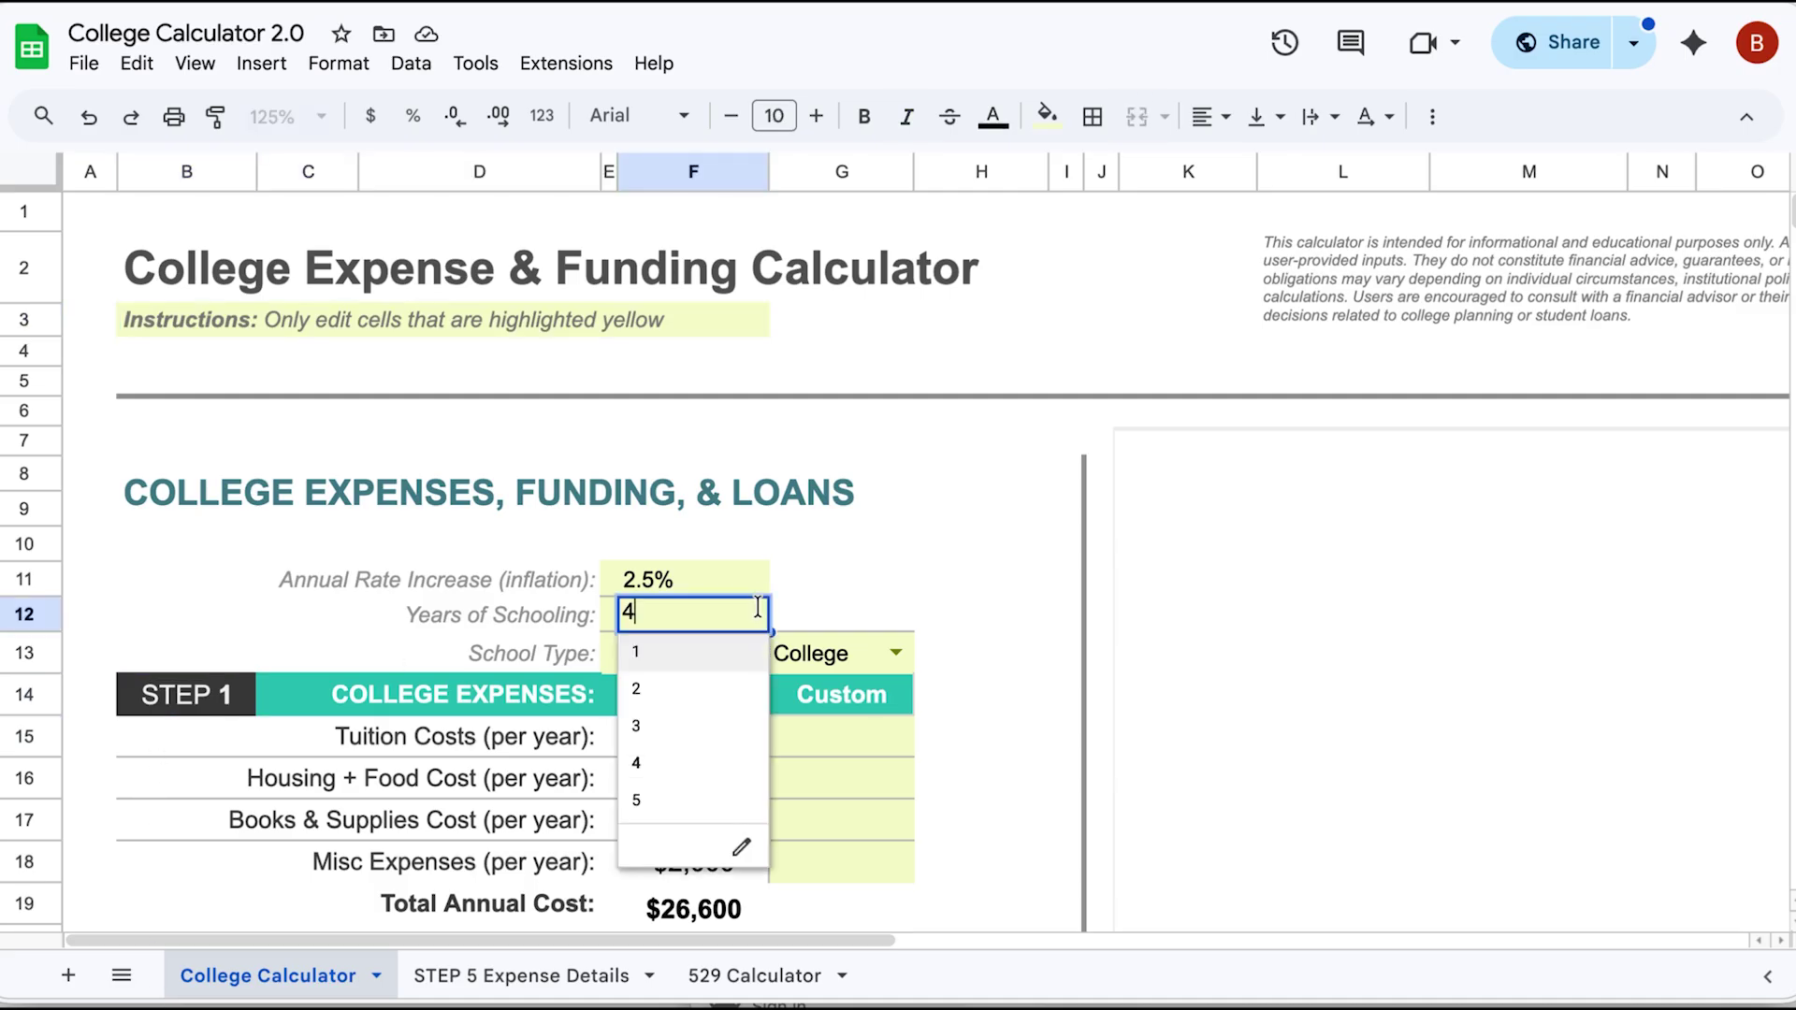
left_click(705, 720)
left_click(760, 612)
left_click(717, 682)
left_click(753, 615)
left_click(711, 763)
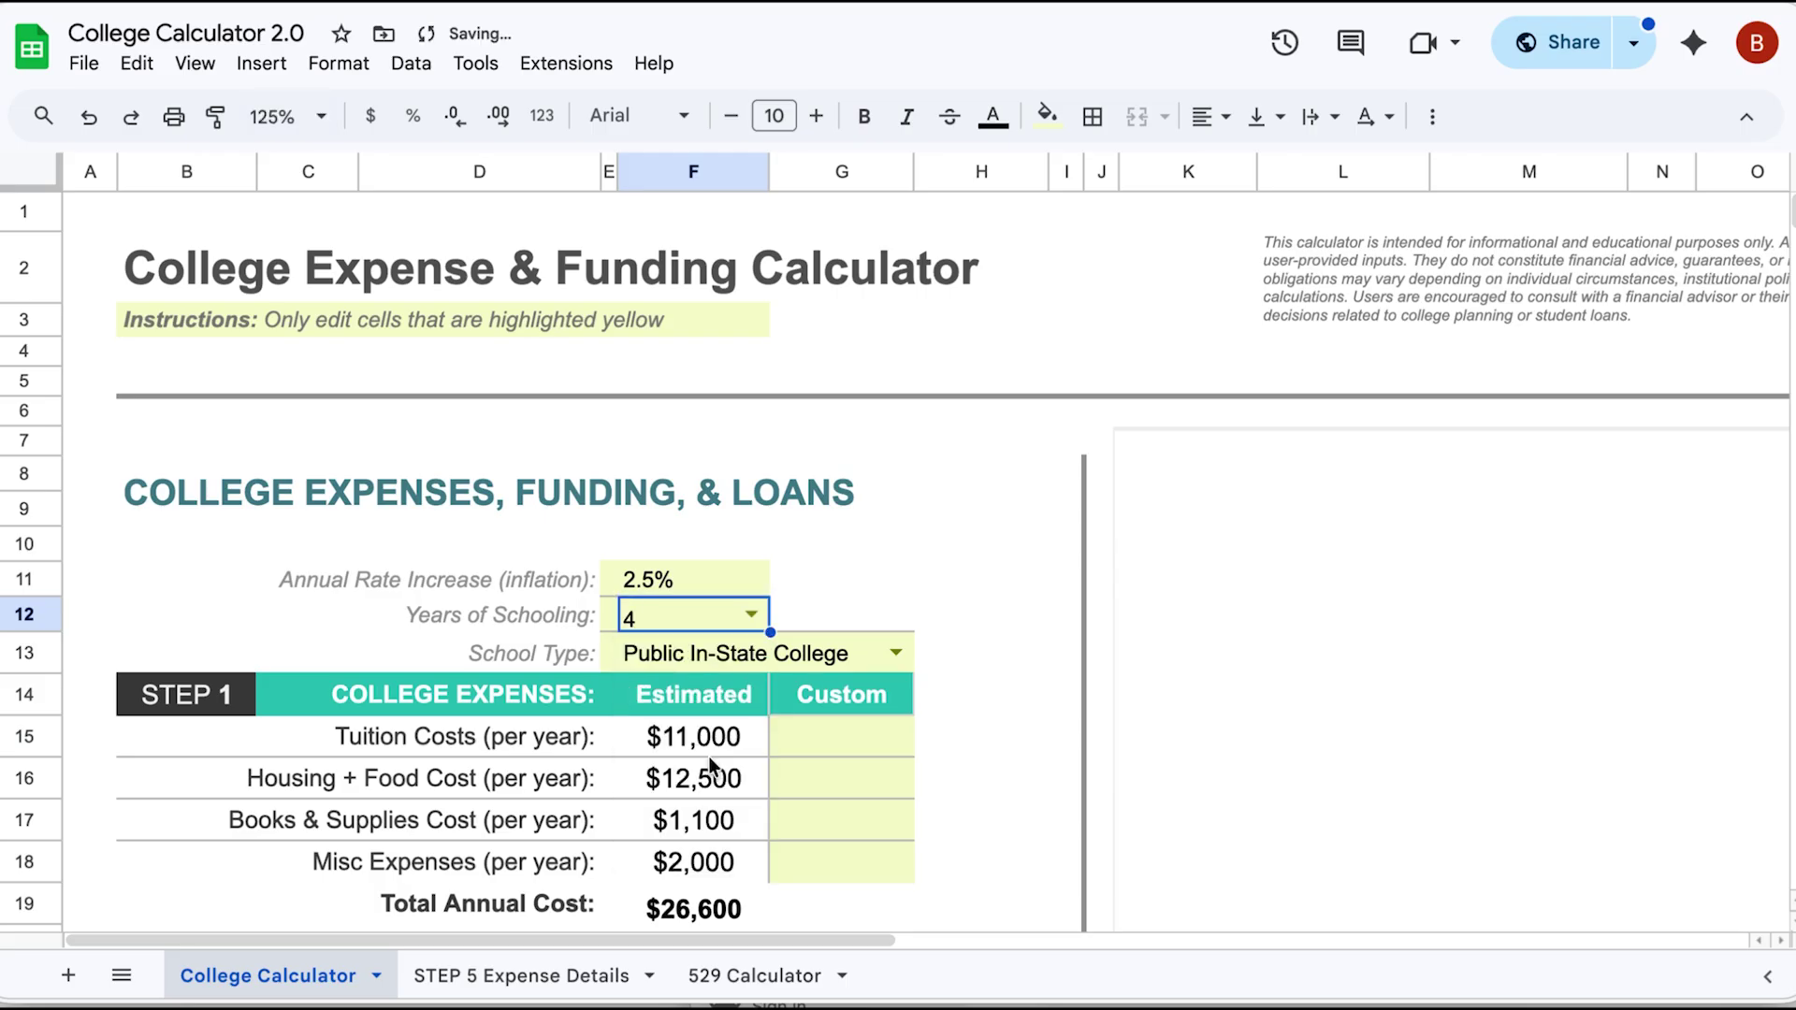
Switch the School Type to Private College and return it to Public In-State College
left_click(880, 659)
left_click(802, 765)
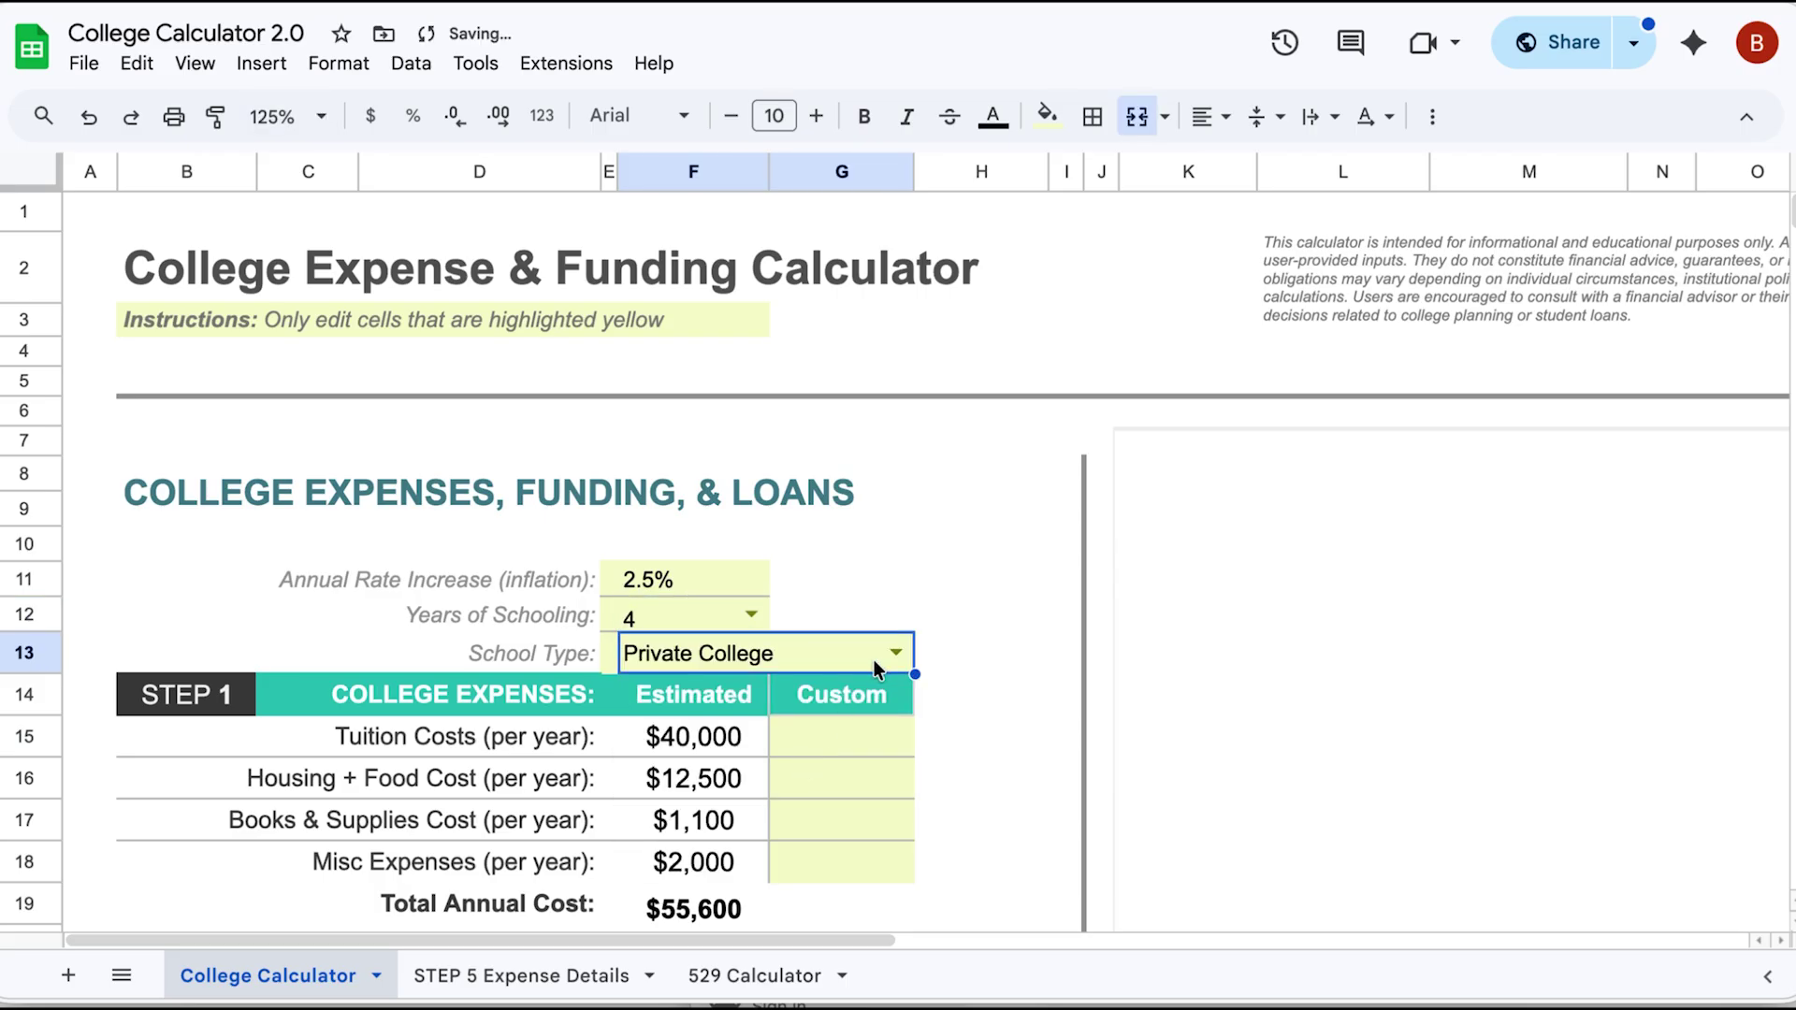
left_click(896, 654)
left_click(802, 689)
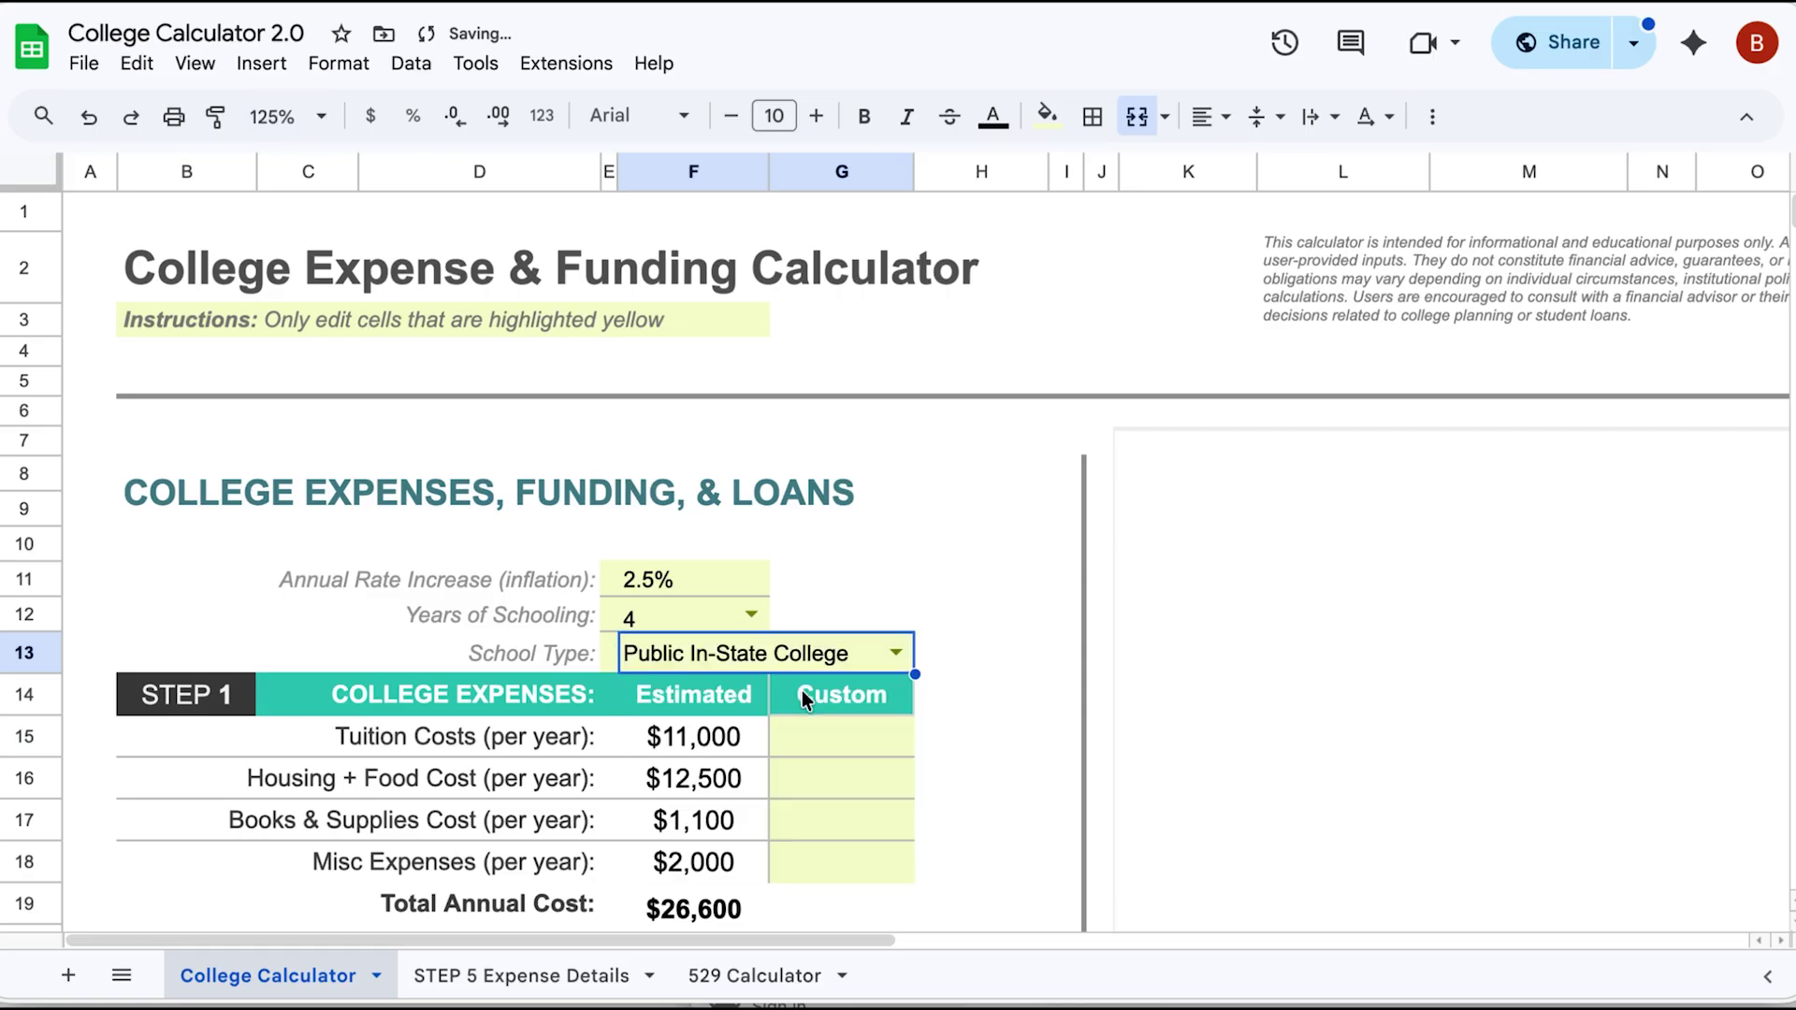
Enter 10800 as the custom yearly Tuition Costs in the Step 1 college expenses
left_click(841, 738)
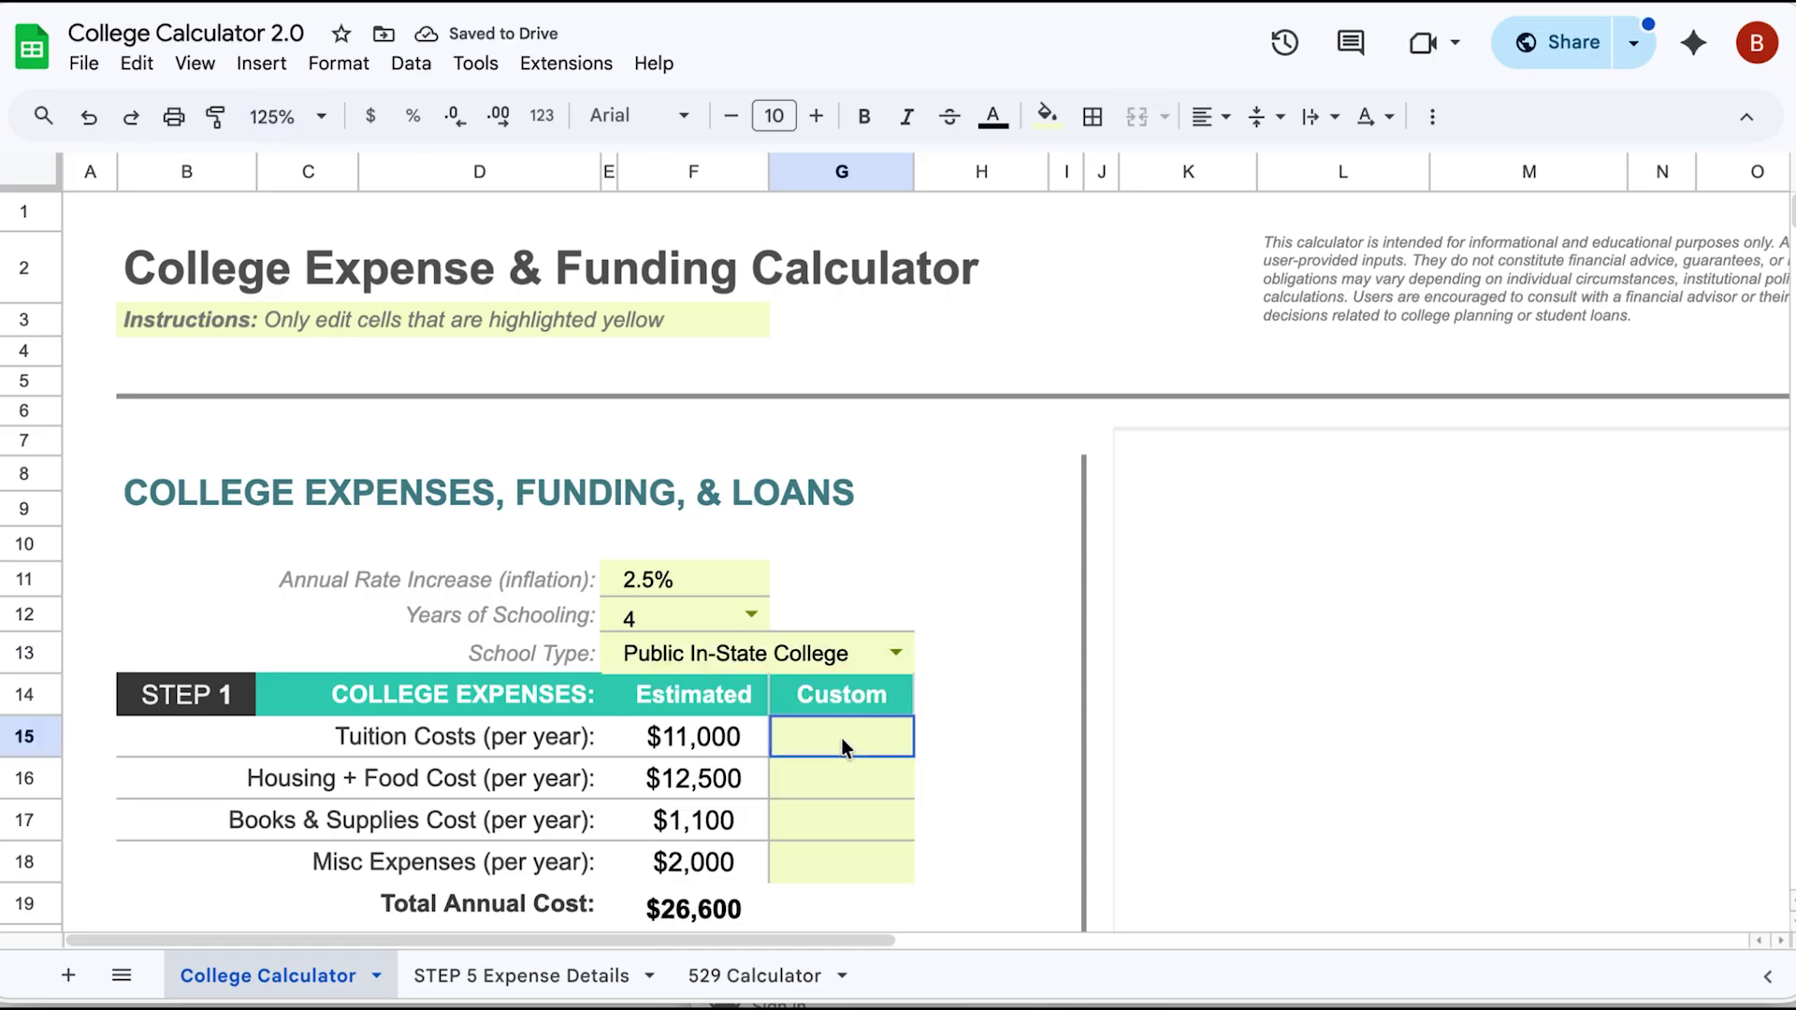
type("18")
key("BackSpace")
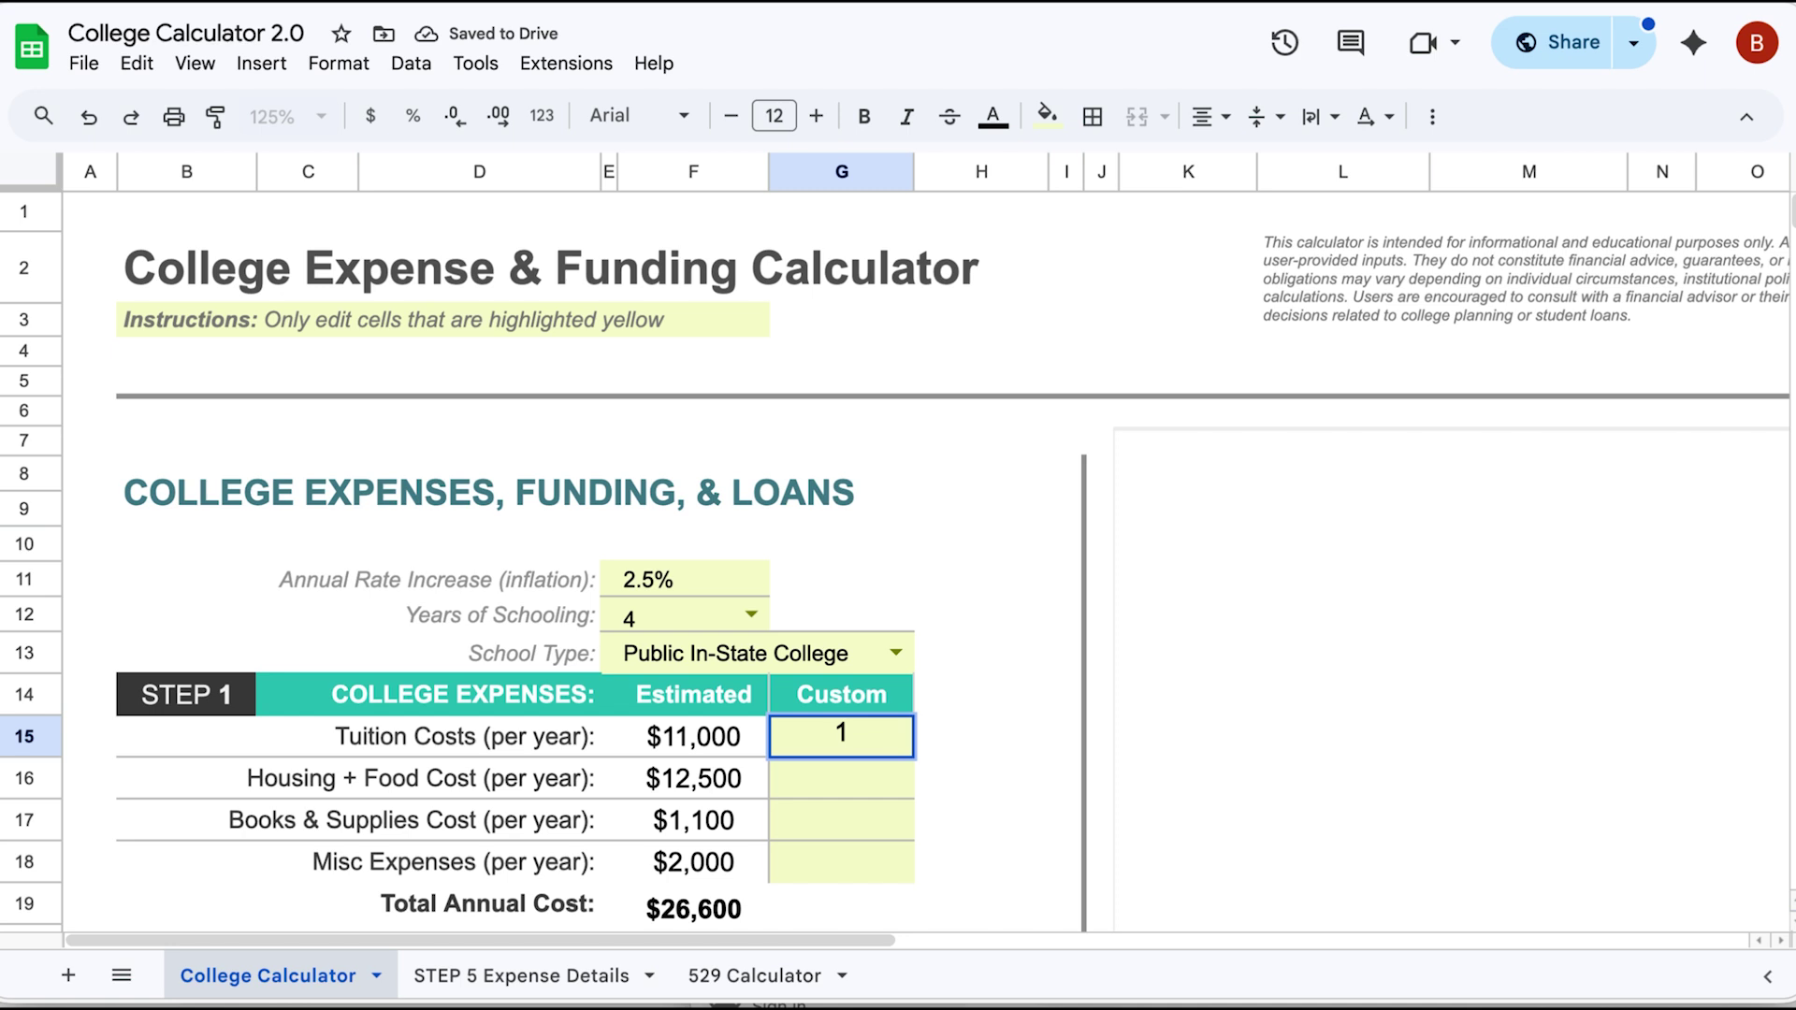
type("0800")
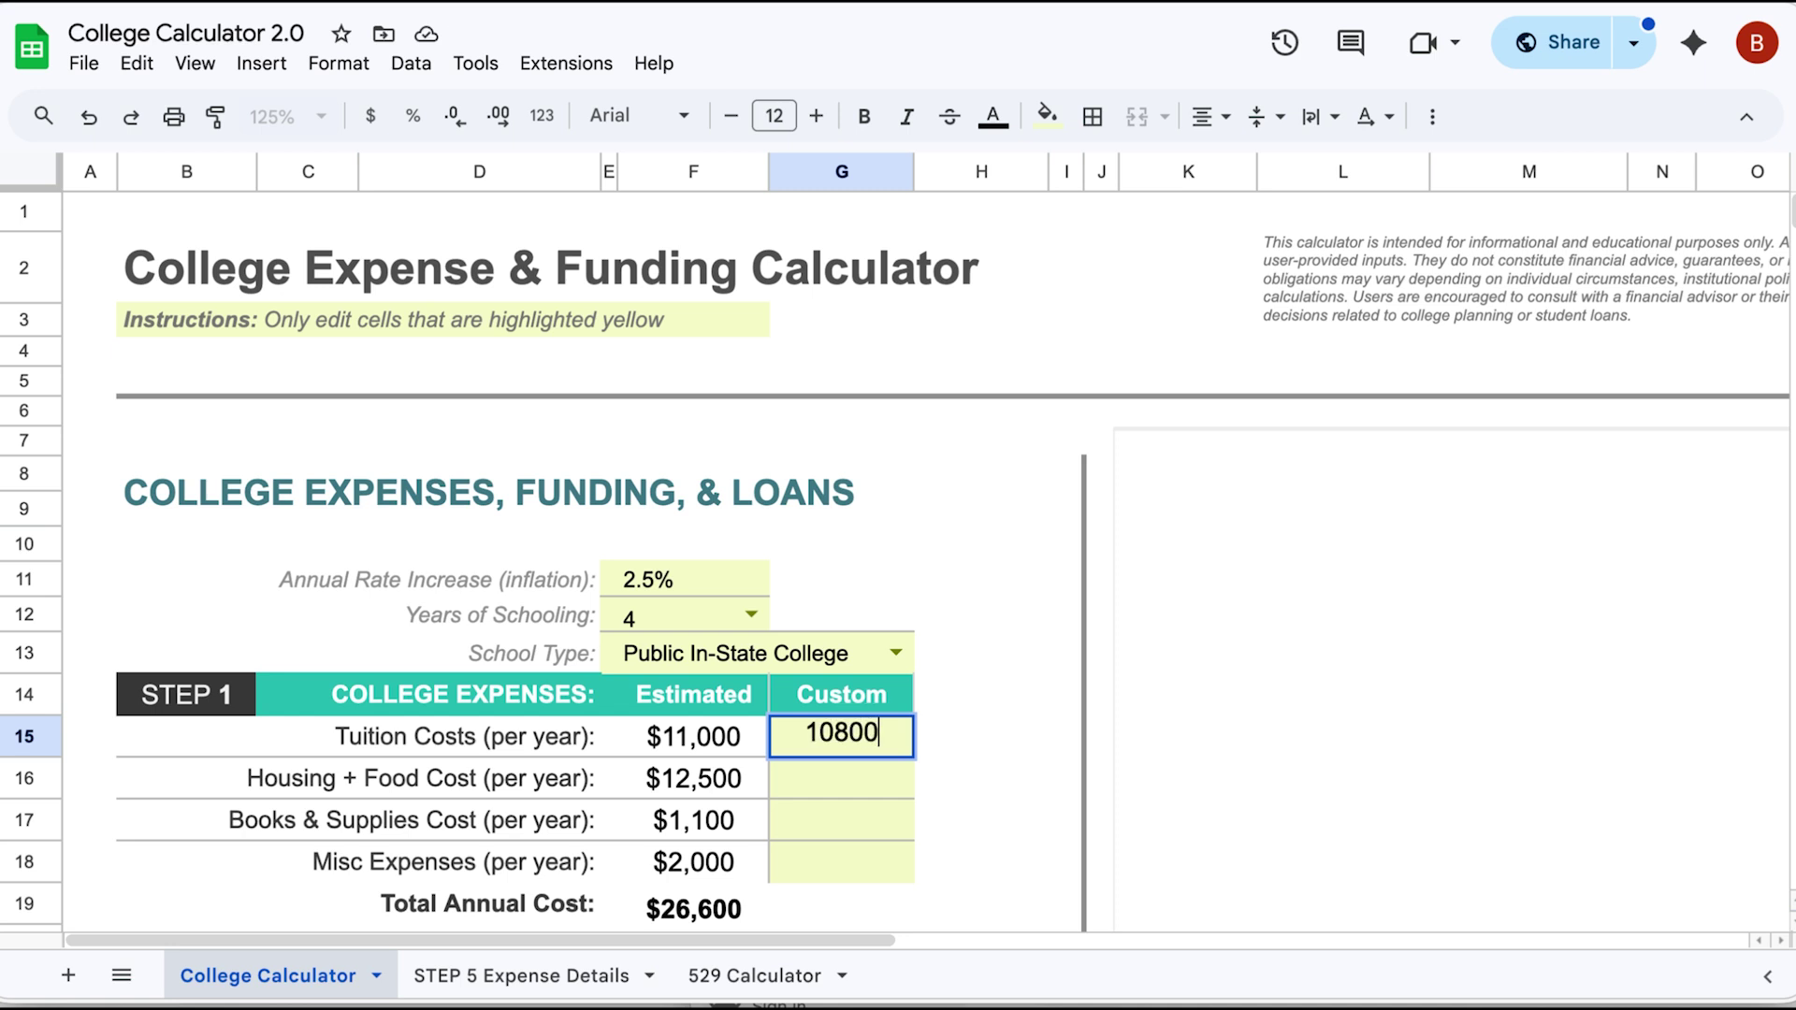
key("Return")
Enter 1300 as the custom yearly Books & Supplies Cost
left_click(841, 820)
type("1,3")
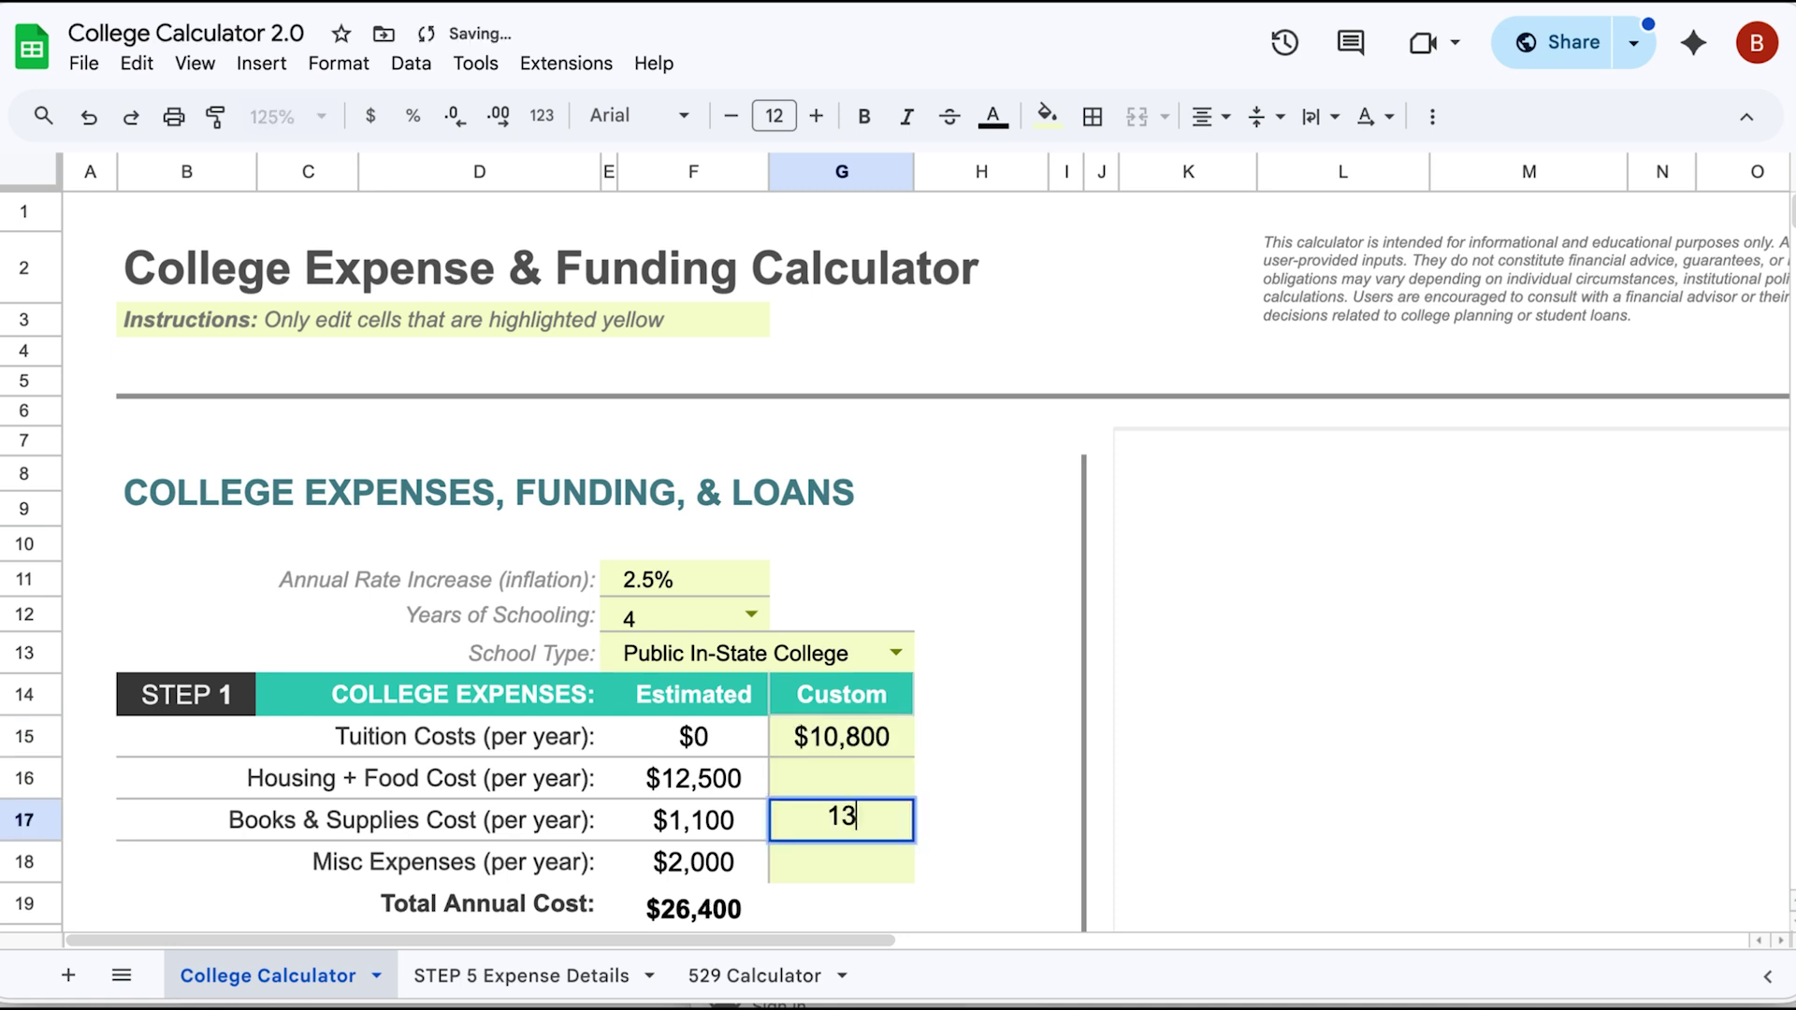
type("00")
key("Return")
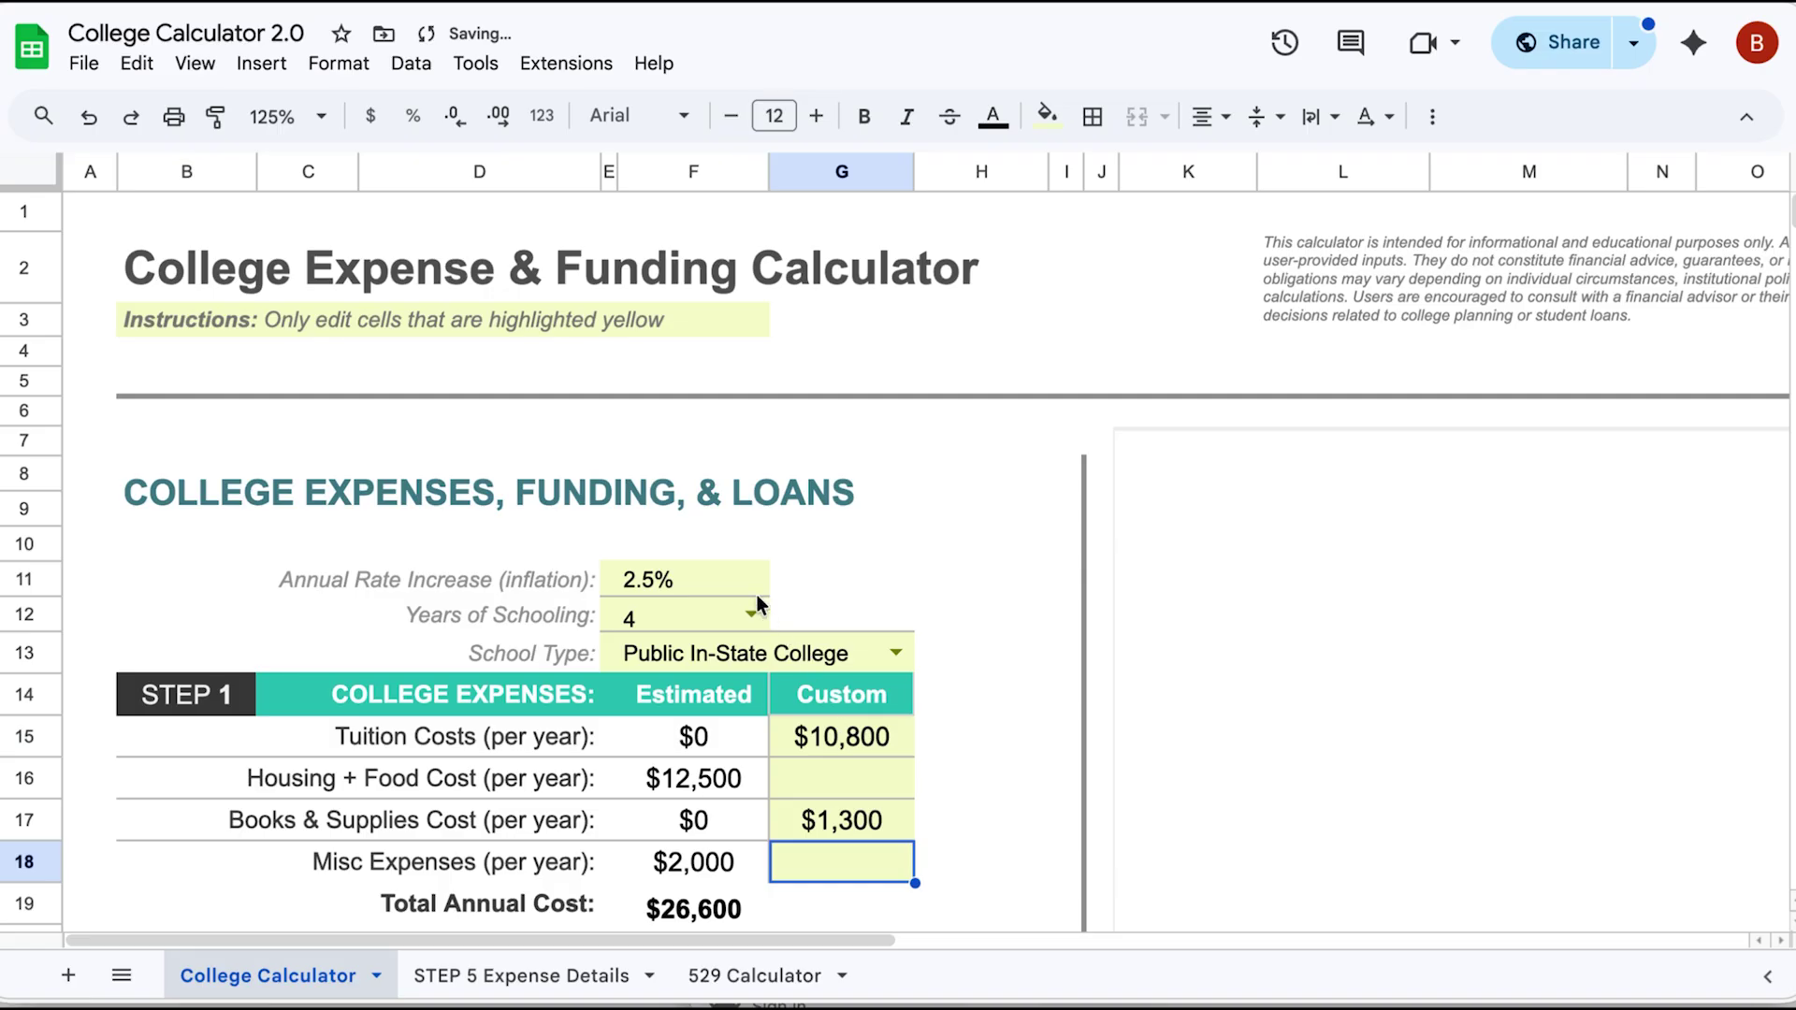
Review the annual rate increase, the total annual cost and each Step 2 funding amount from current savings to school year income
left_click(735, 578)
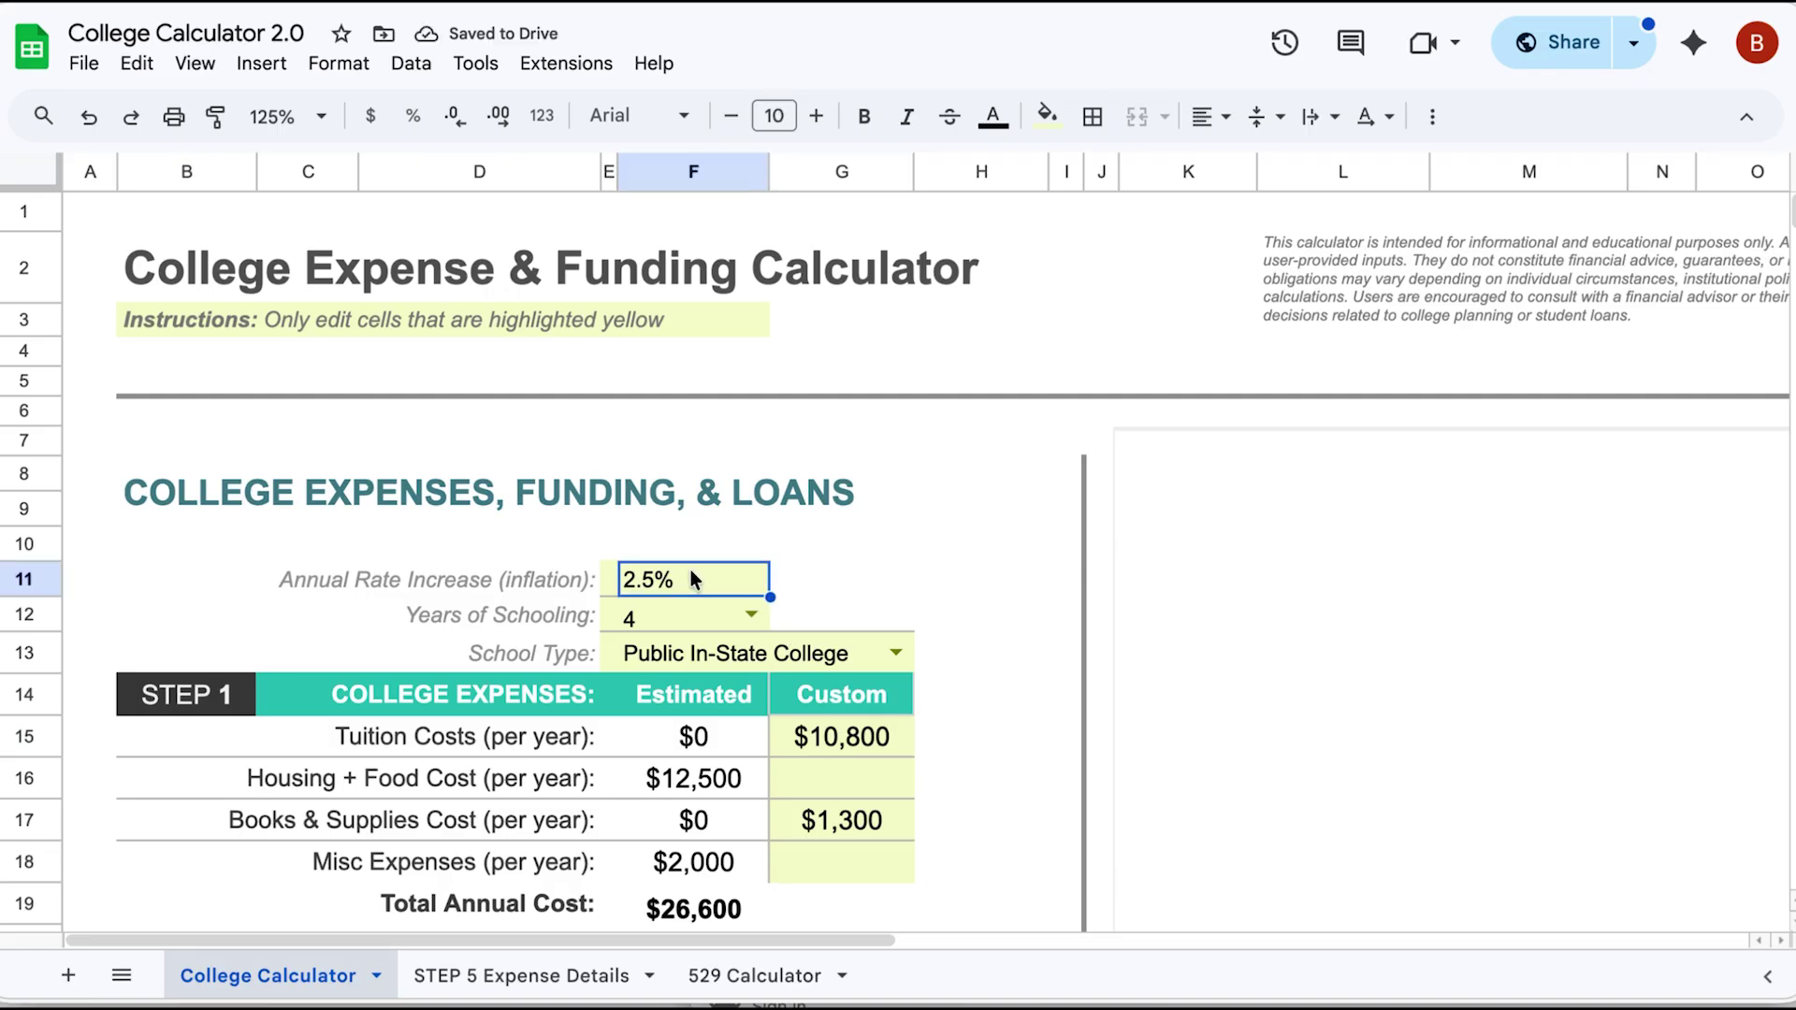
left_click(756, 911)
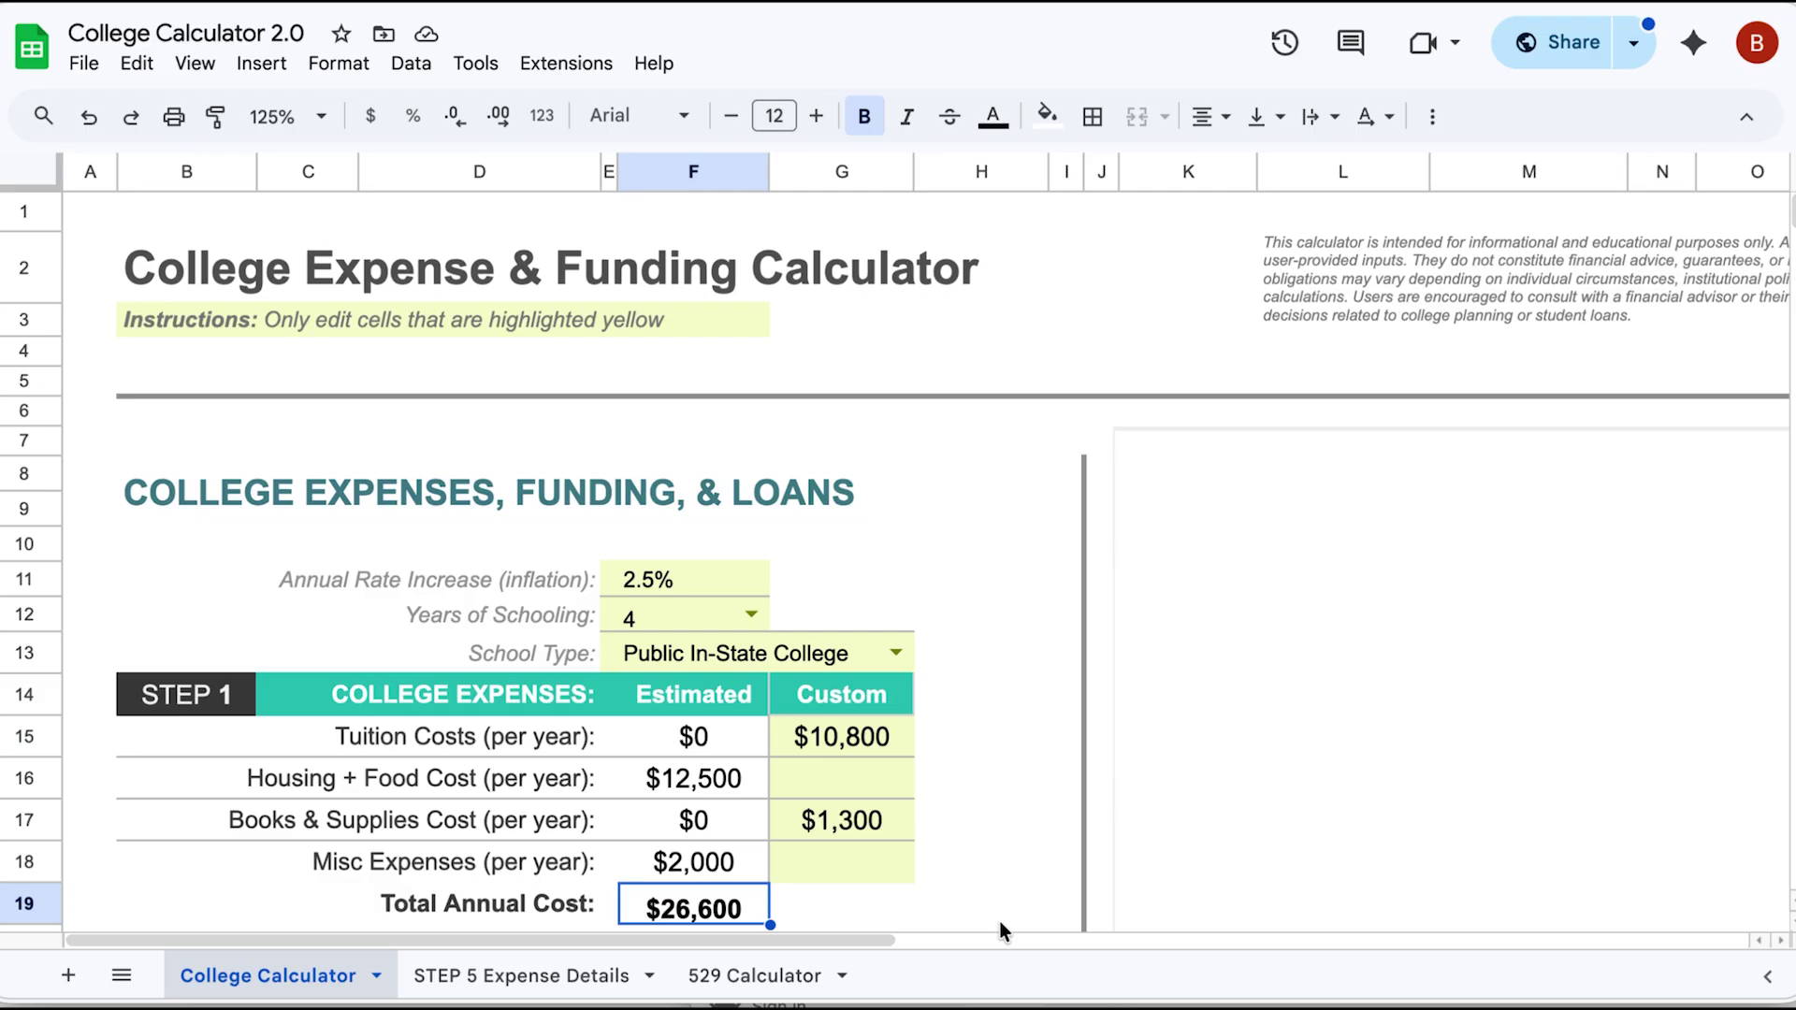
scroll(998, 923, "down", 5)
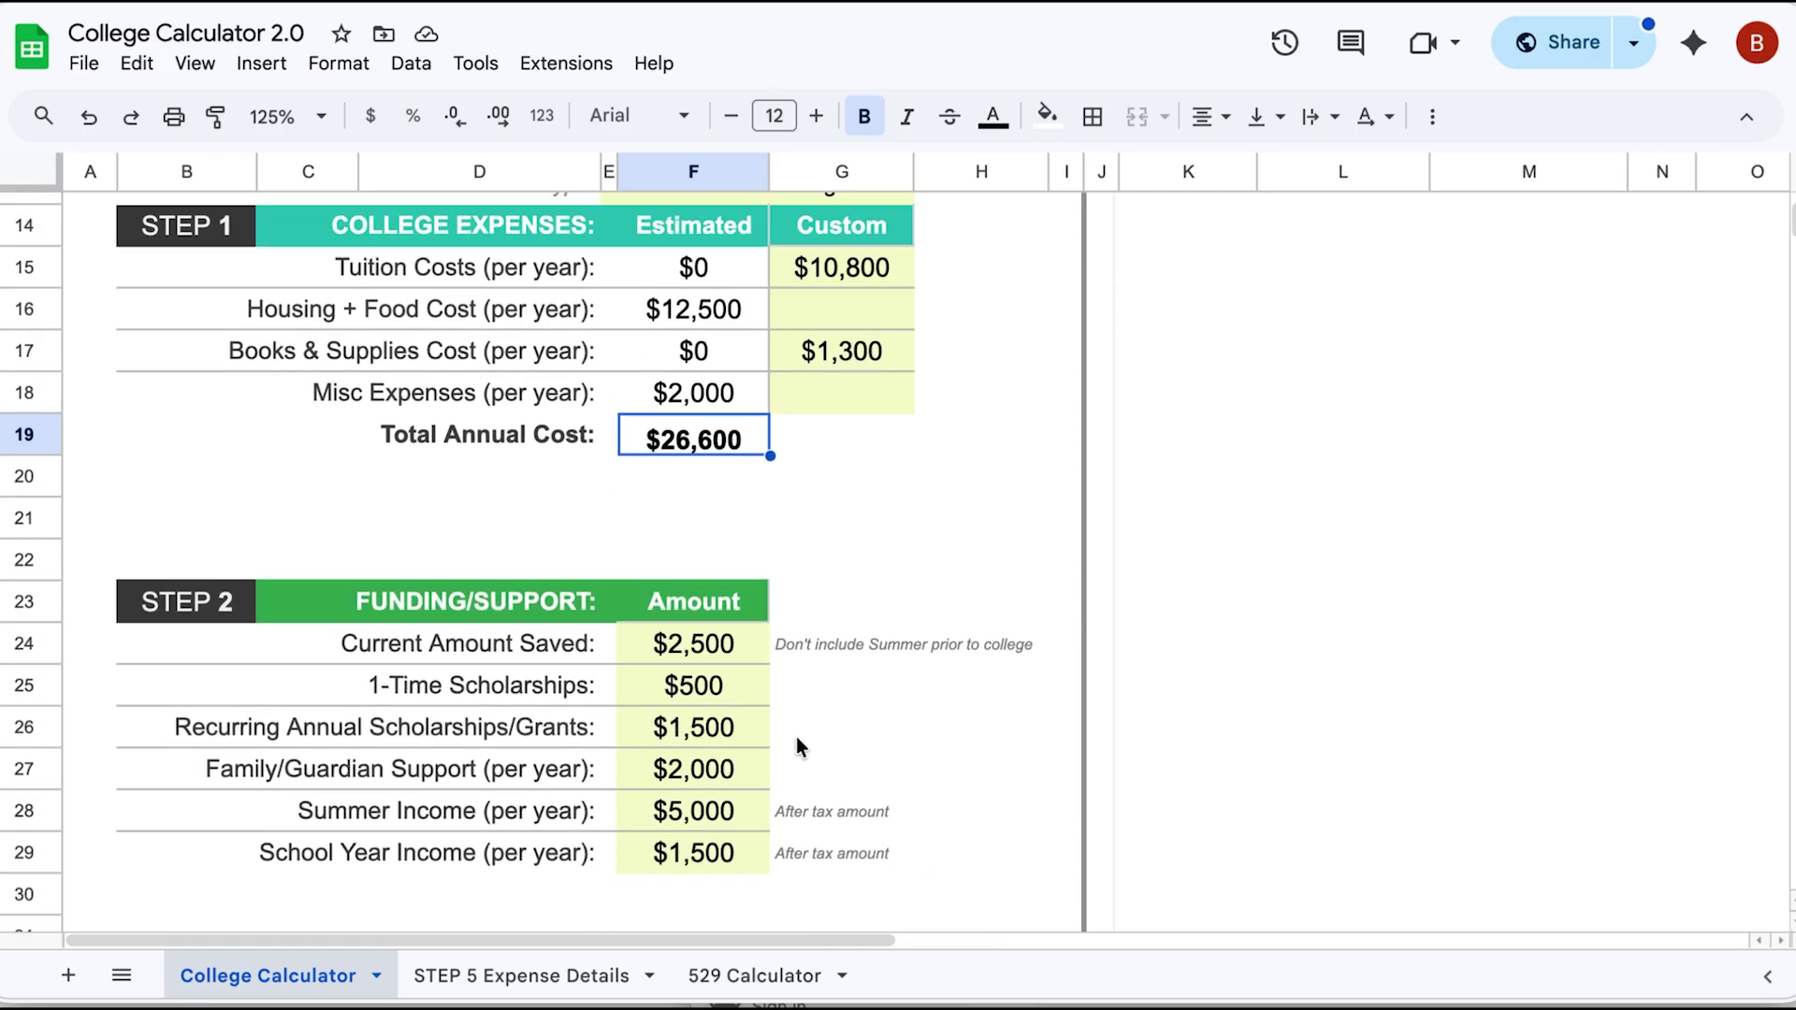
left_click(703, 645)
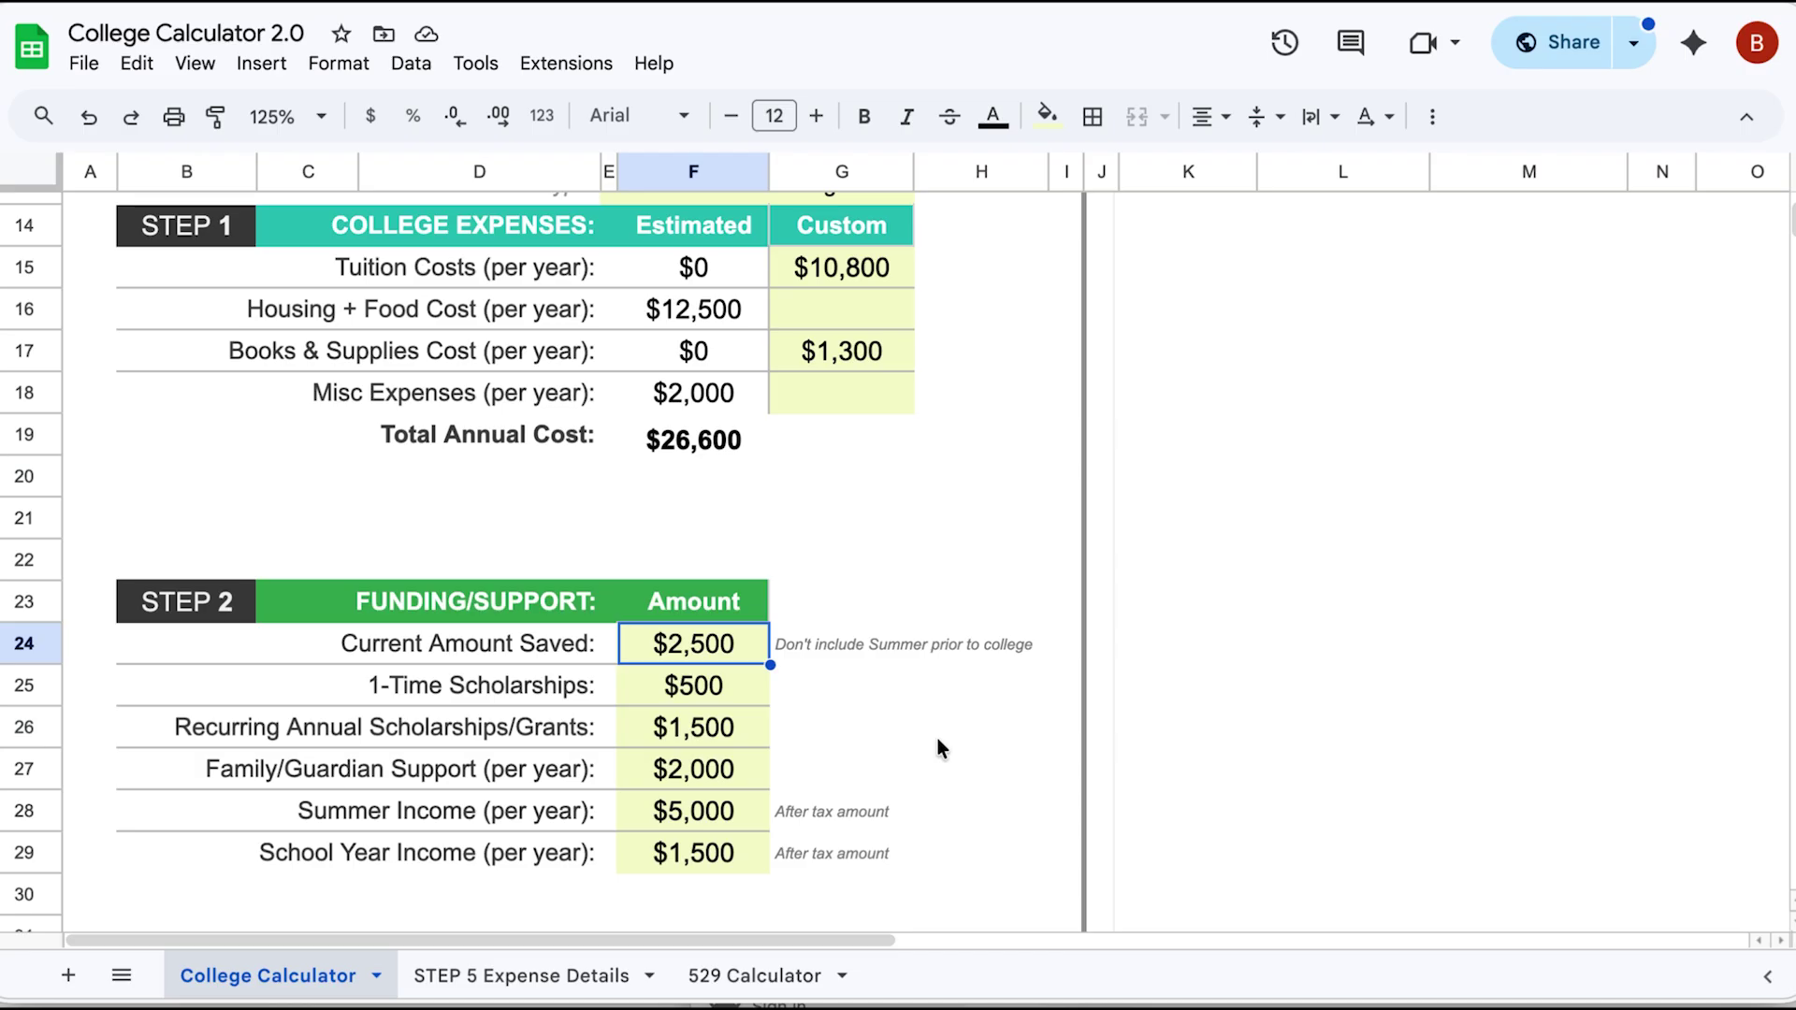
left_click(711, 685)
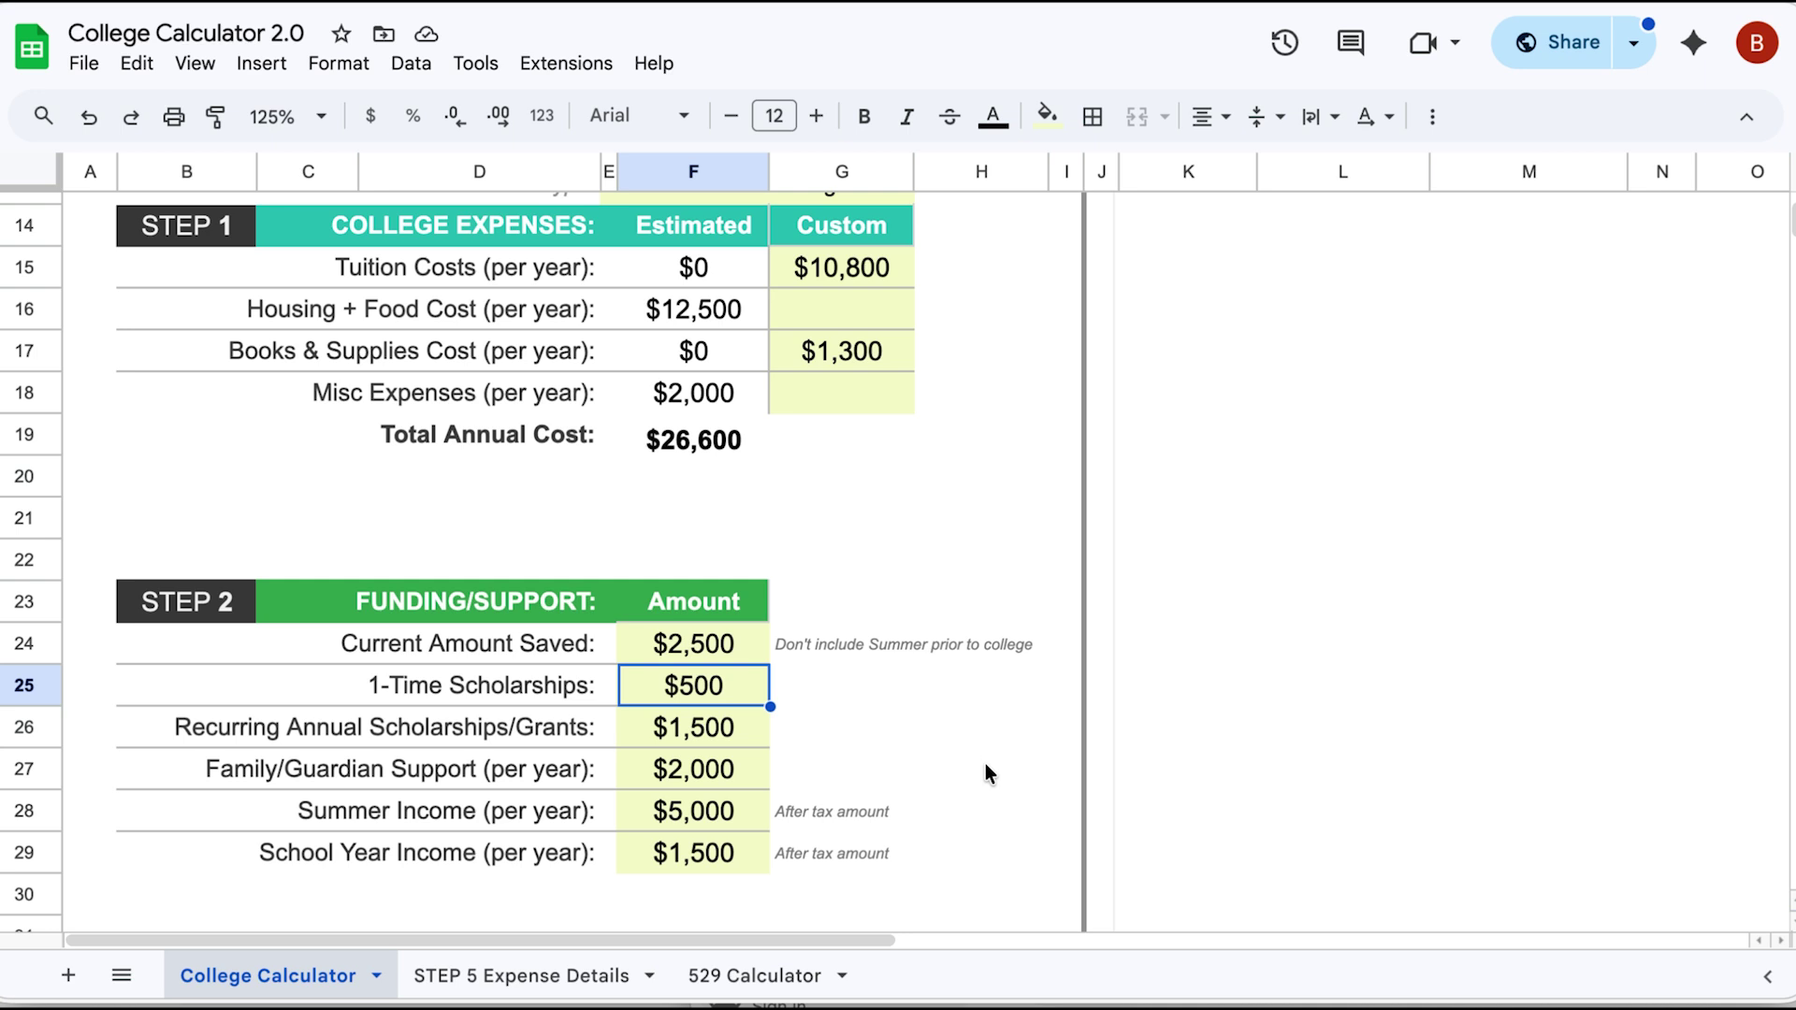
left_click(721, 741)
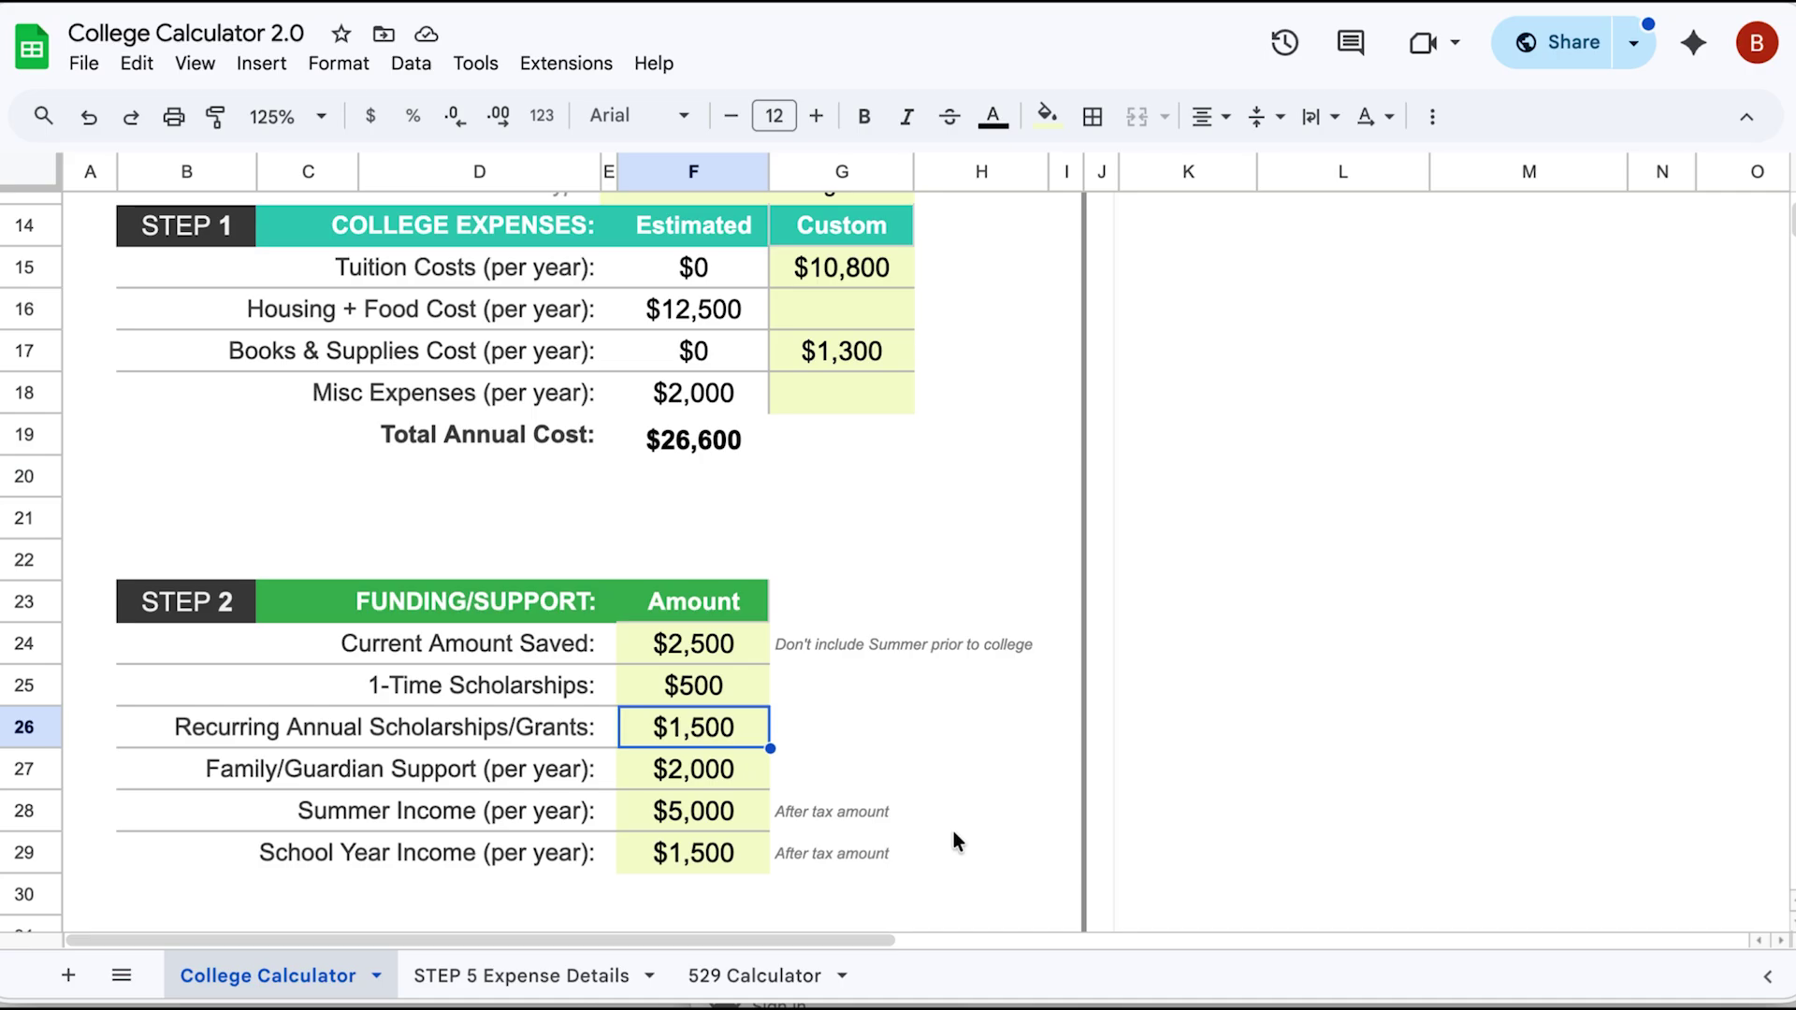
left_click(730, 771)
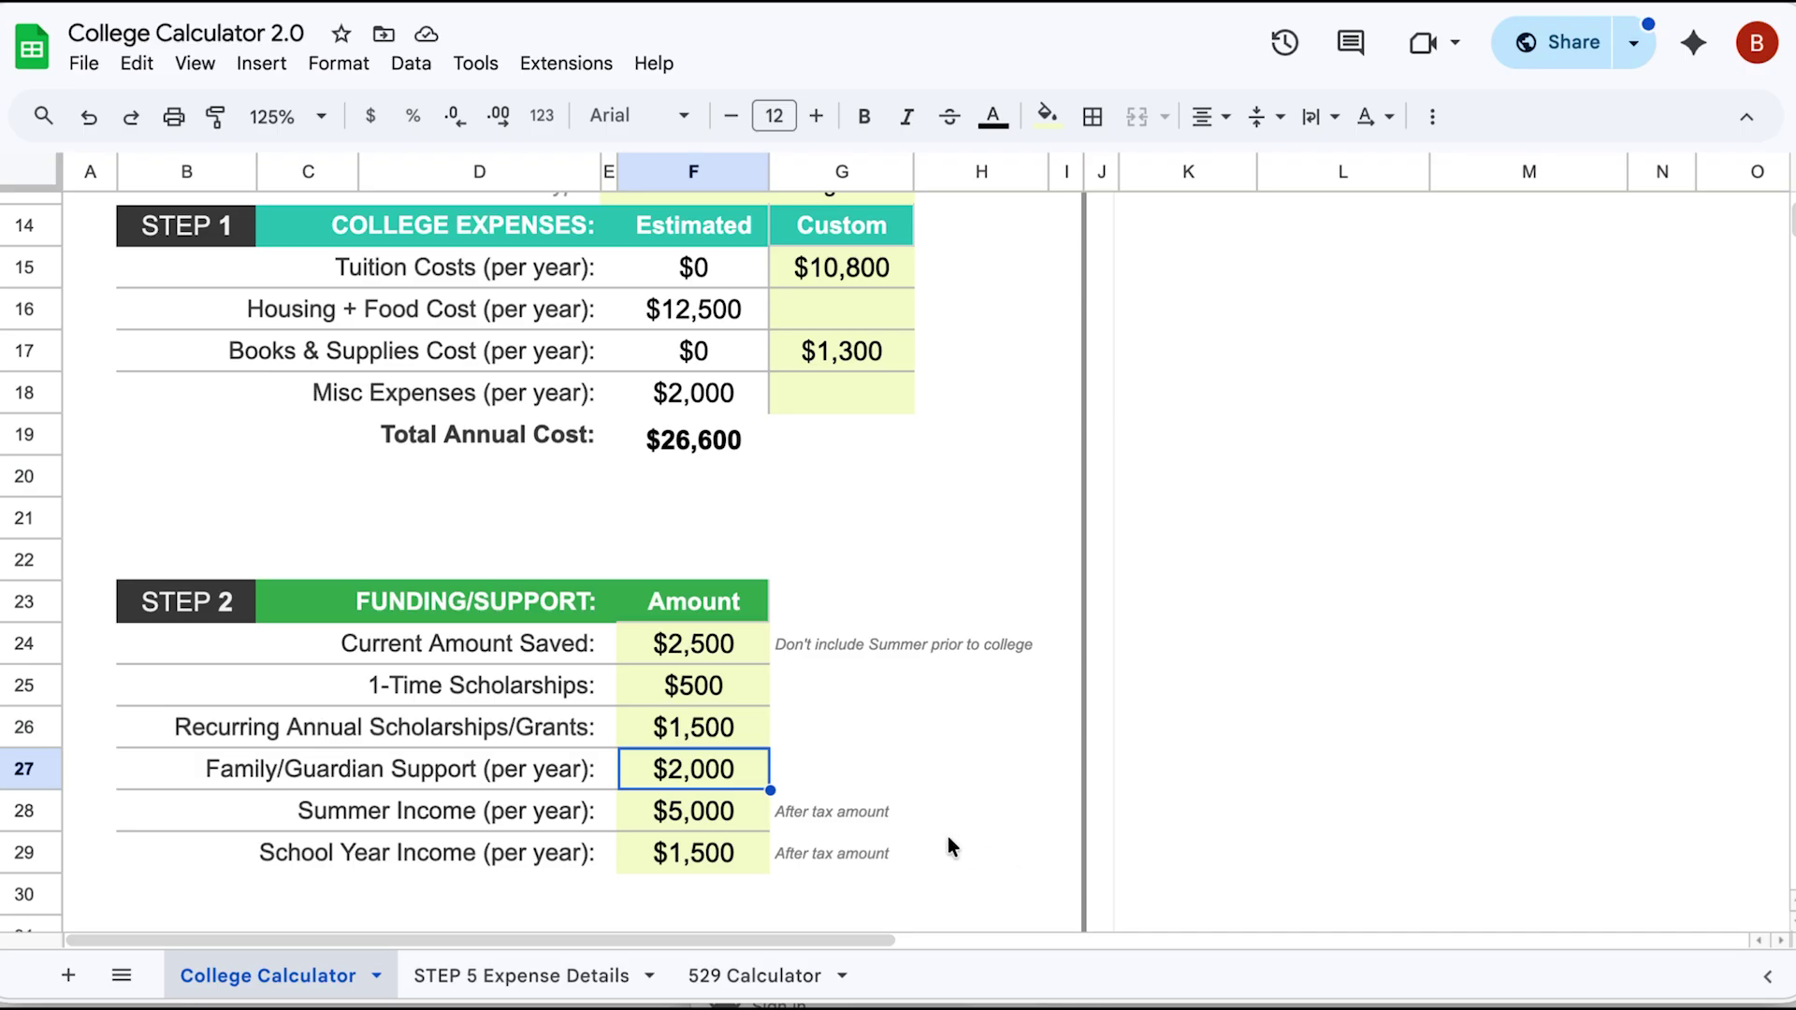
left_click(679, 814)
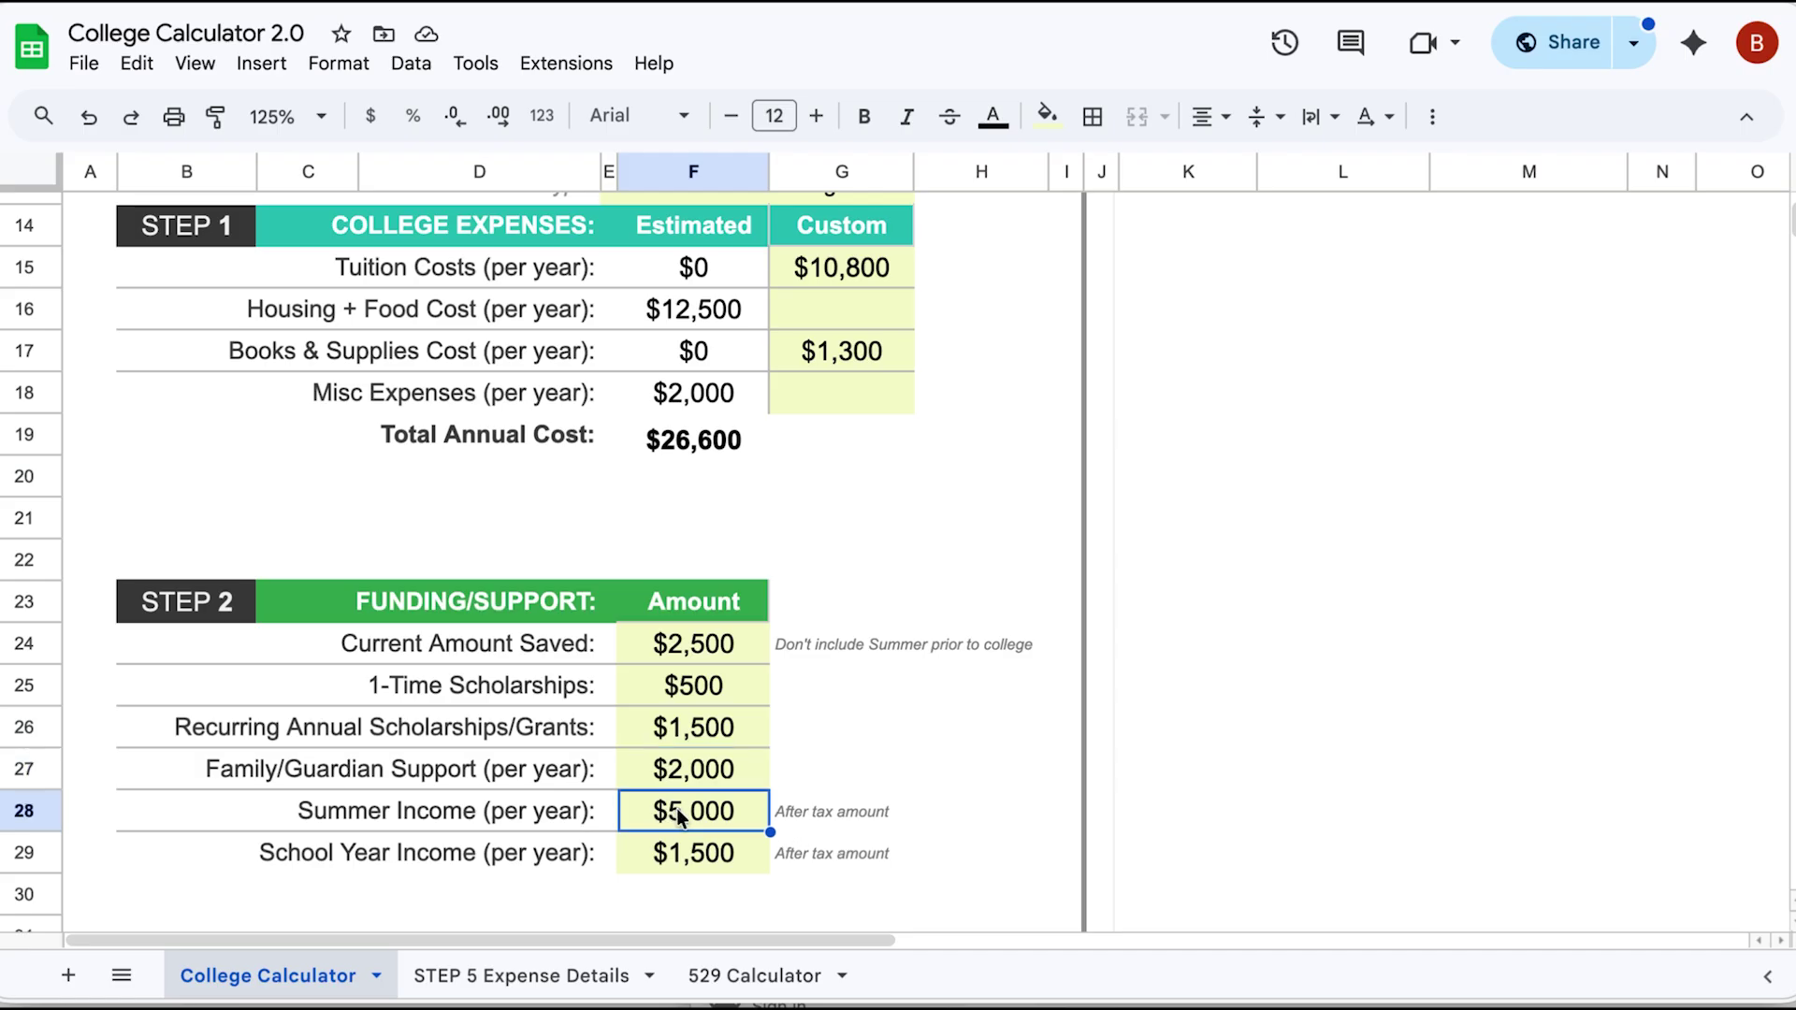
left_click(719, 865)
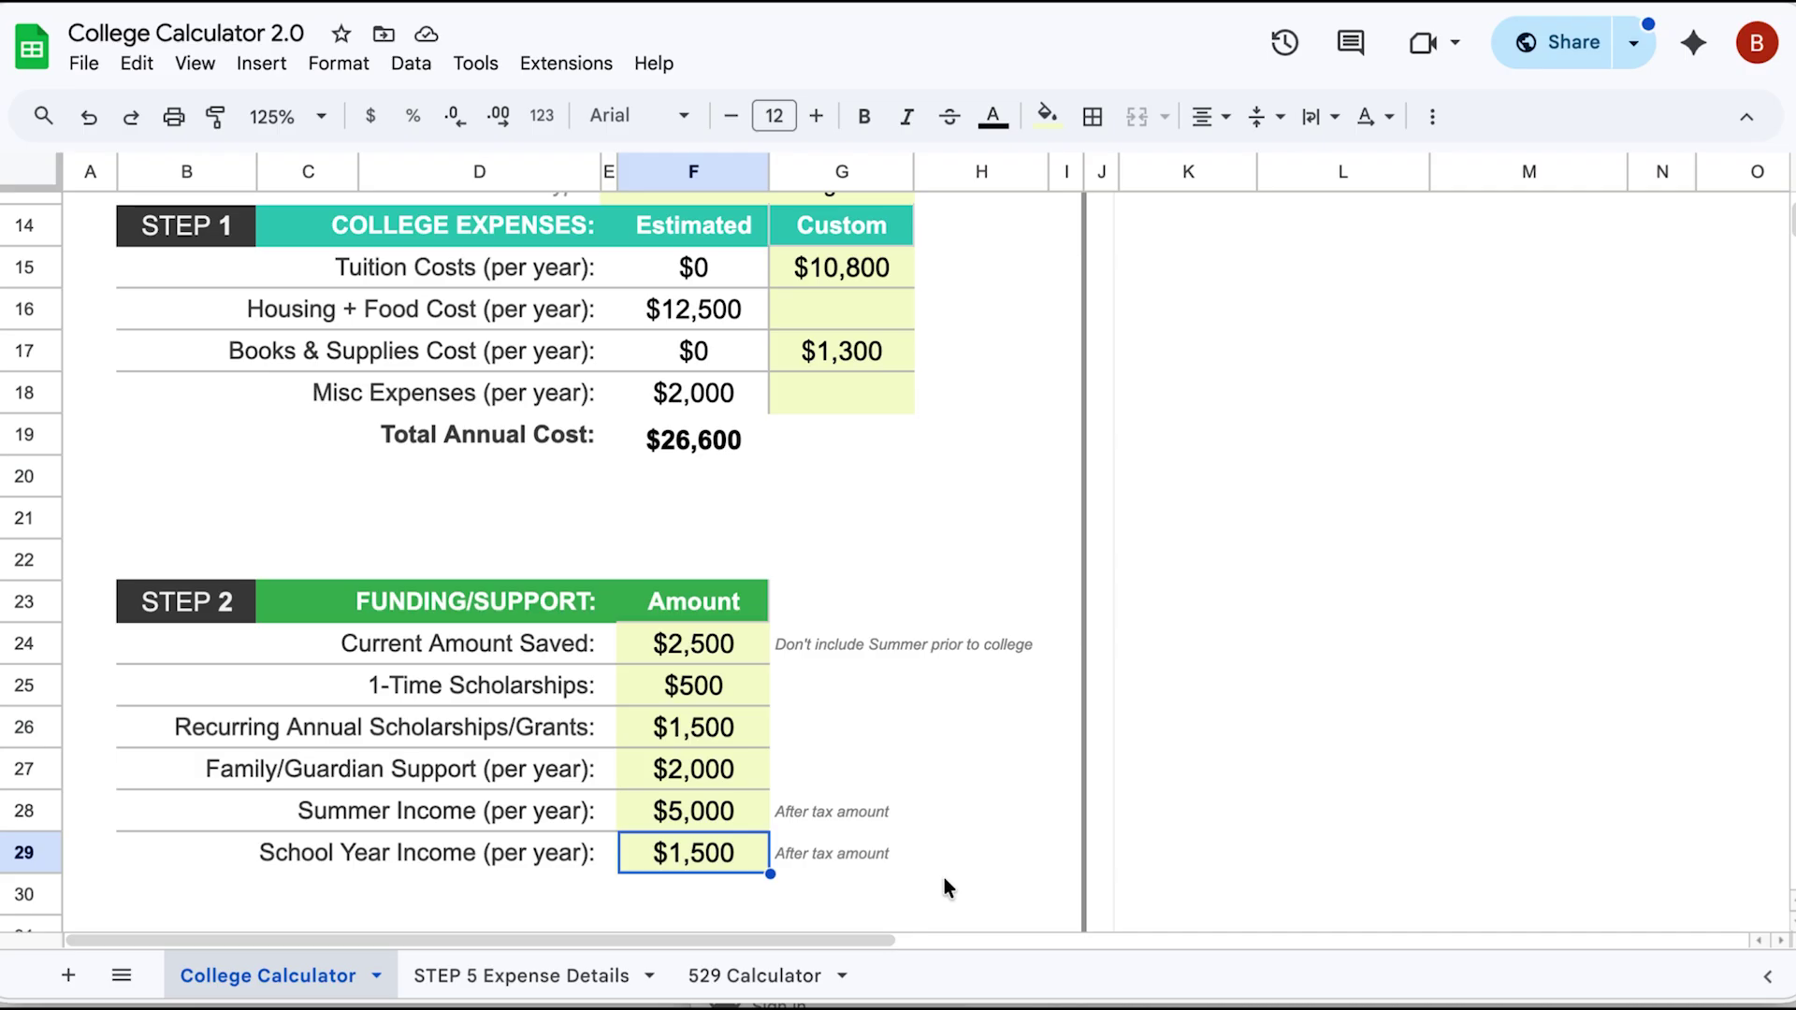
Examine the Step 3 loan table with the loan type kept at Unsubsidized, including the amount owed at graduation for year 1
scroll(945, 884, "down", 5)
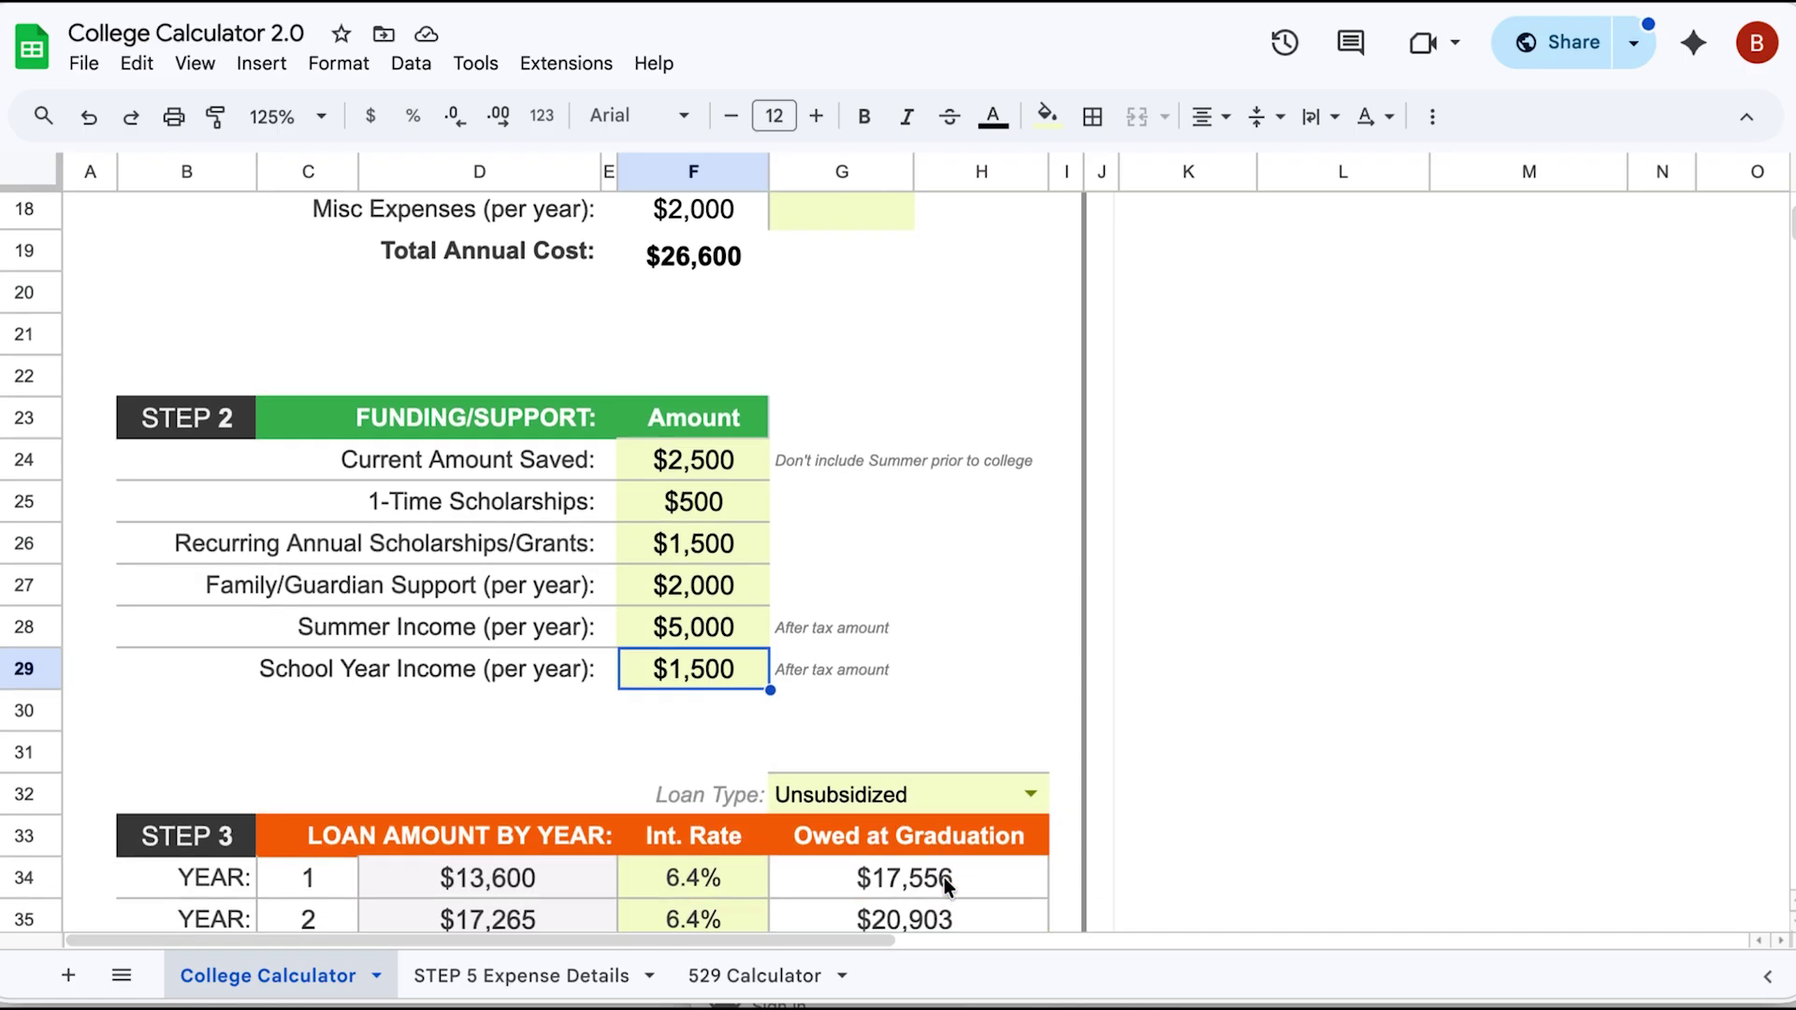
scroll(946, 887, "down", 2)
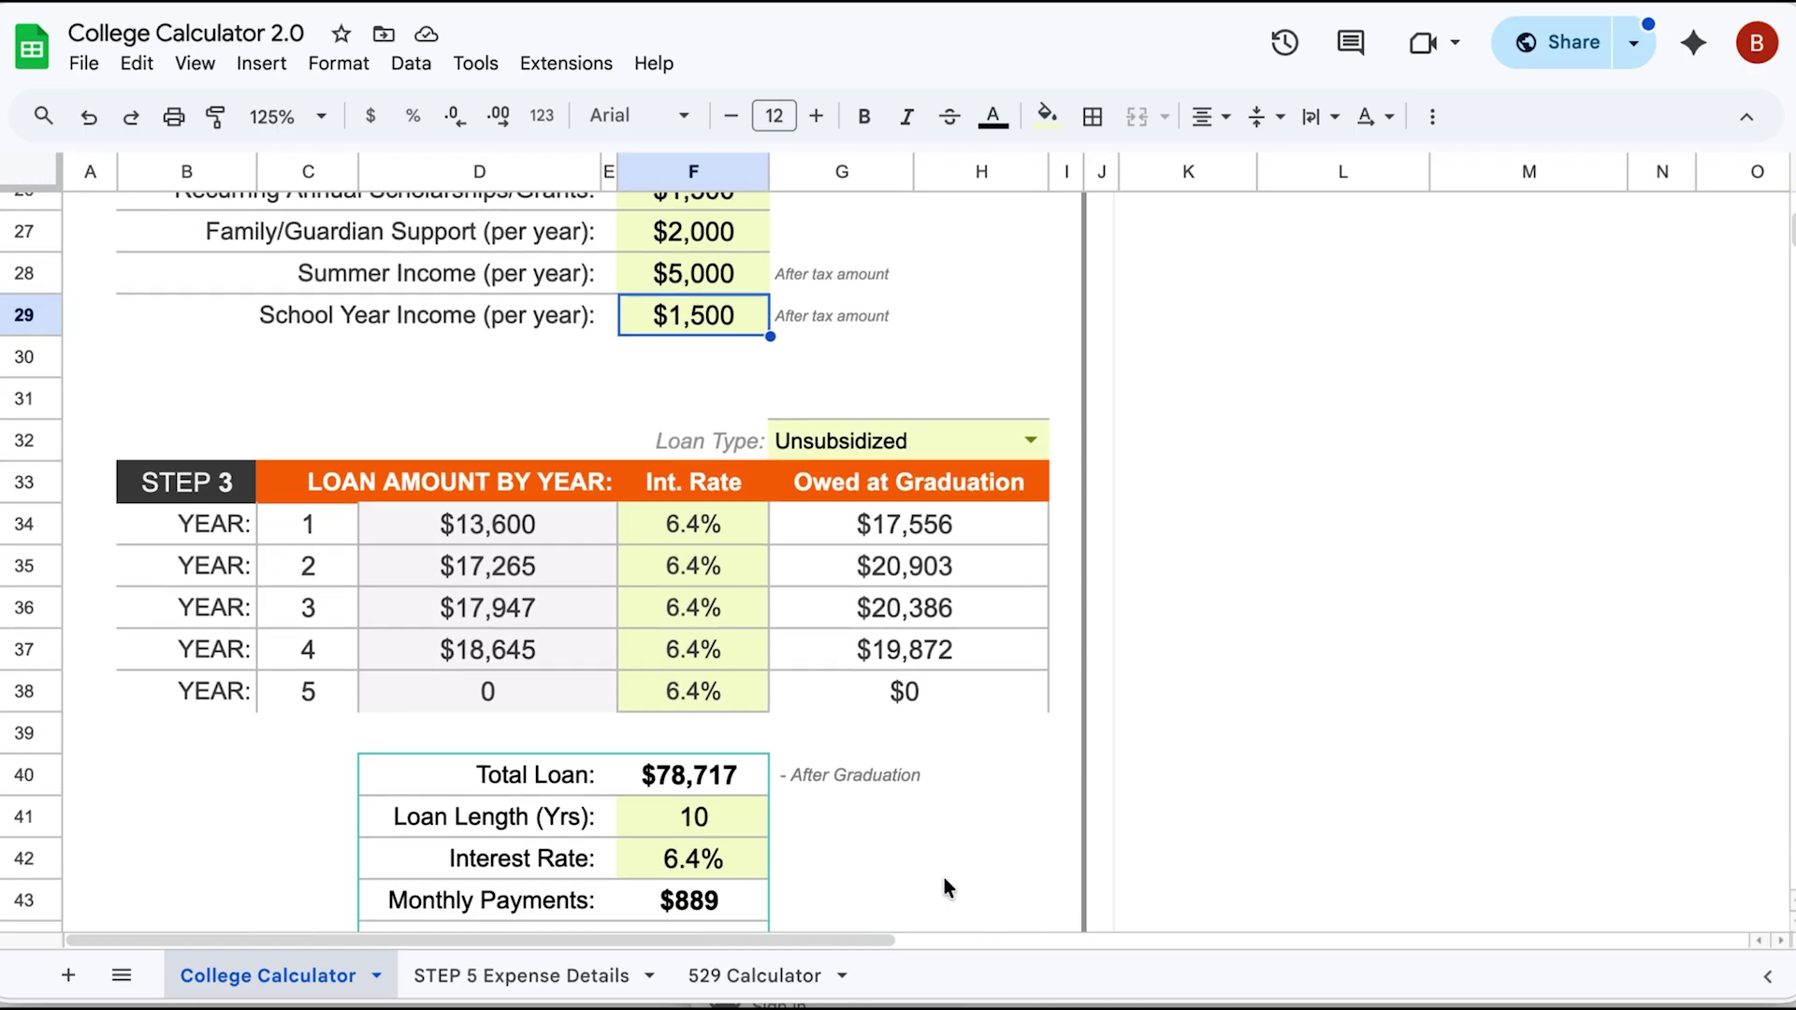
scroll(943, 878, "down", 2)
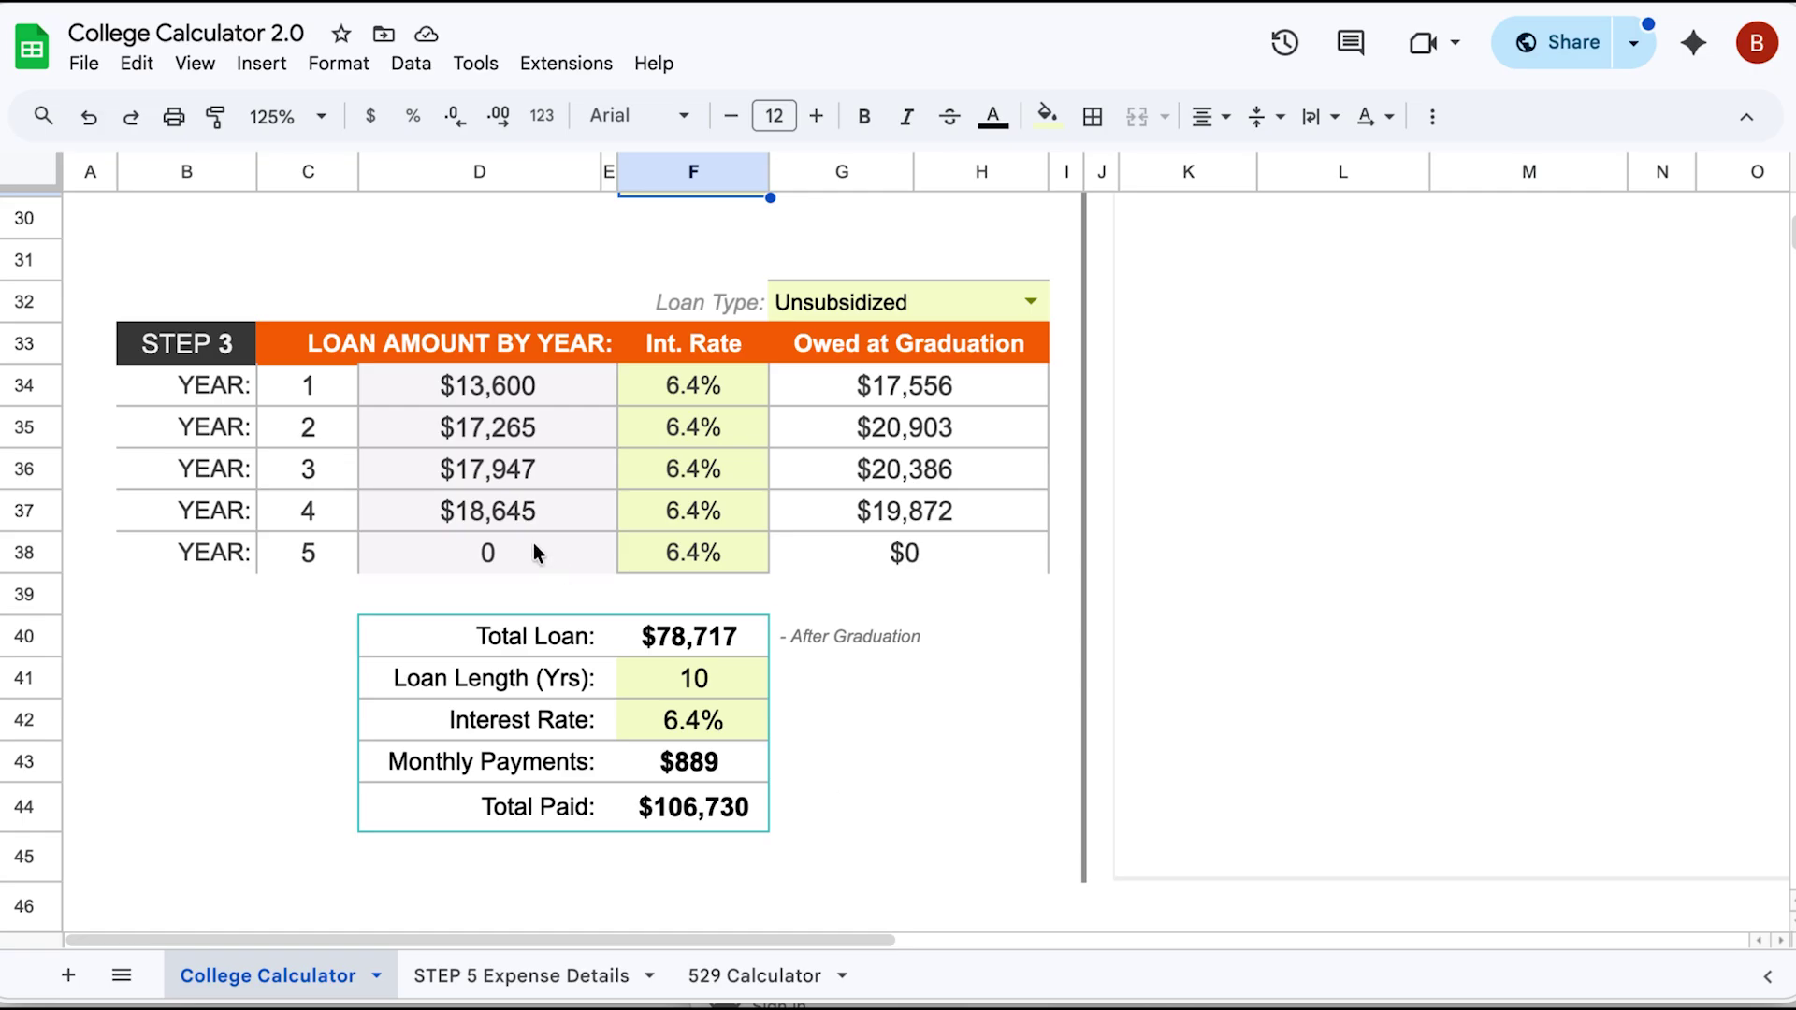
left_click(1030, 301)
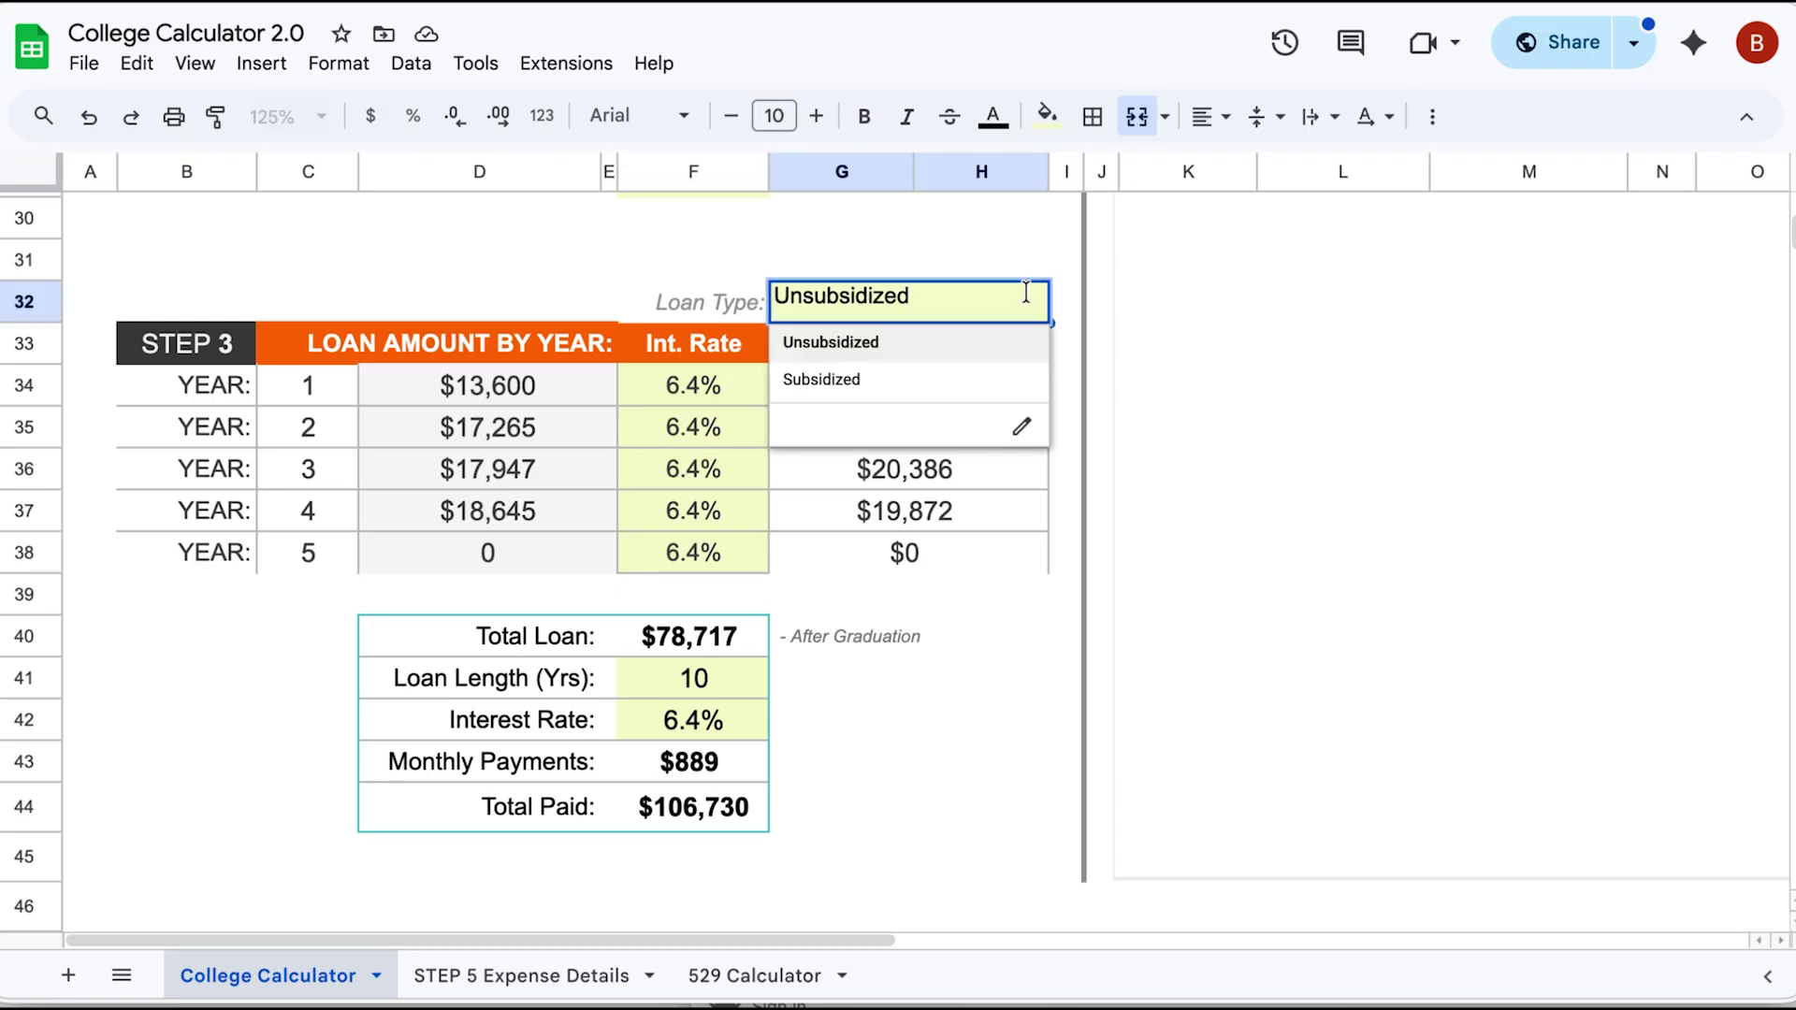
left_click(853, 346)
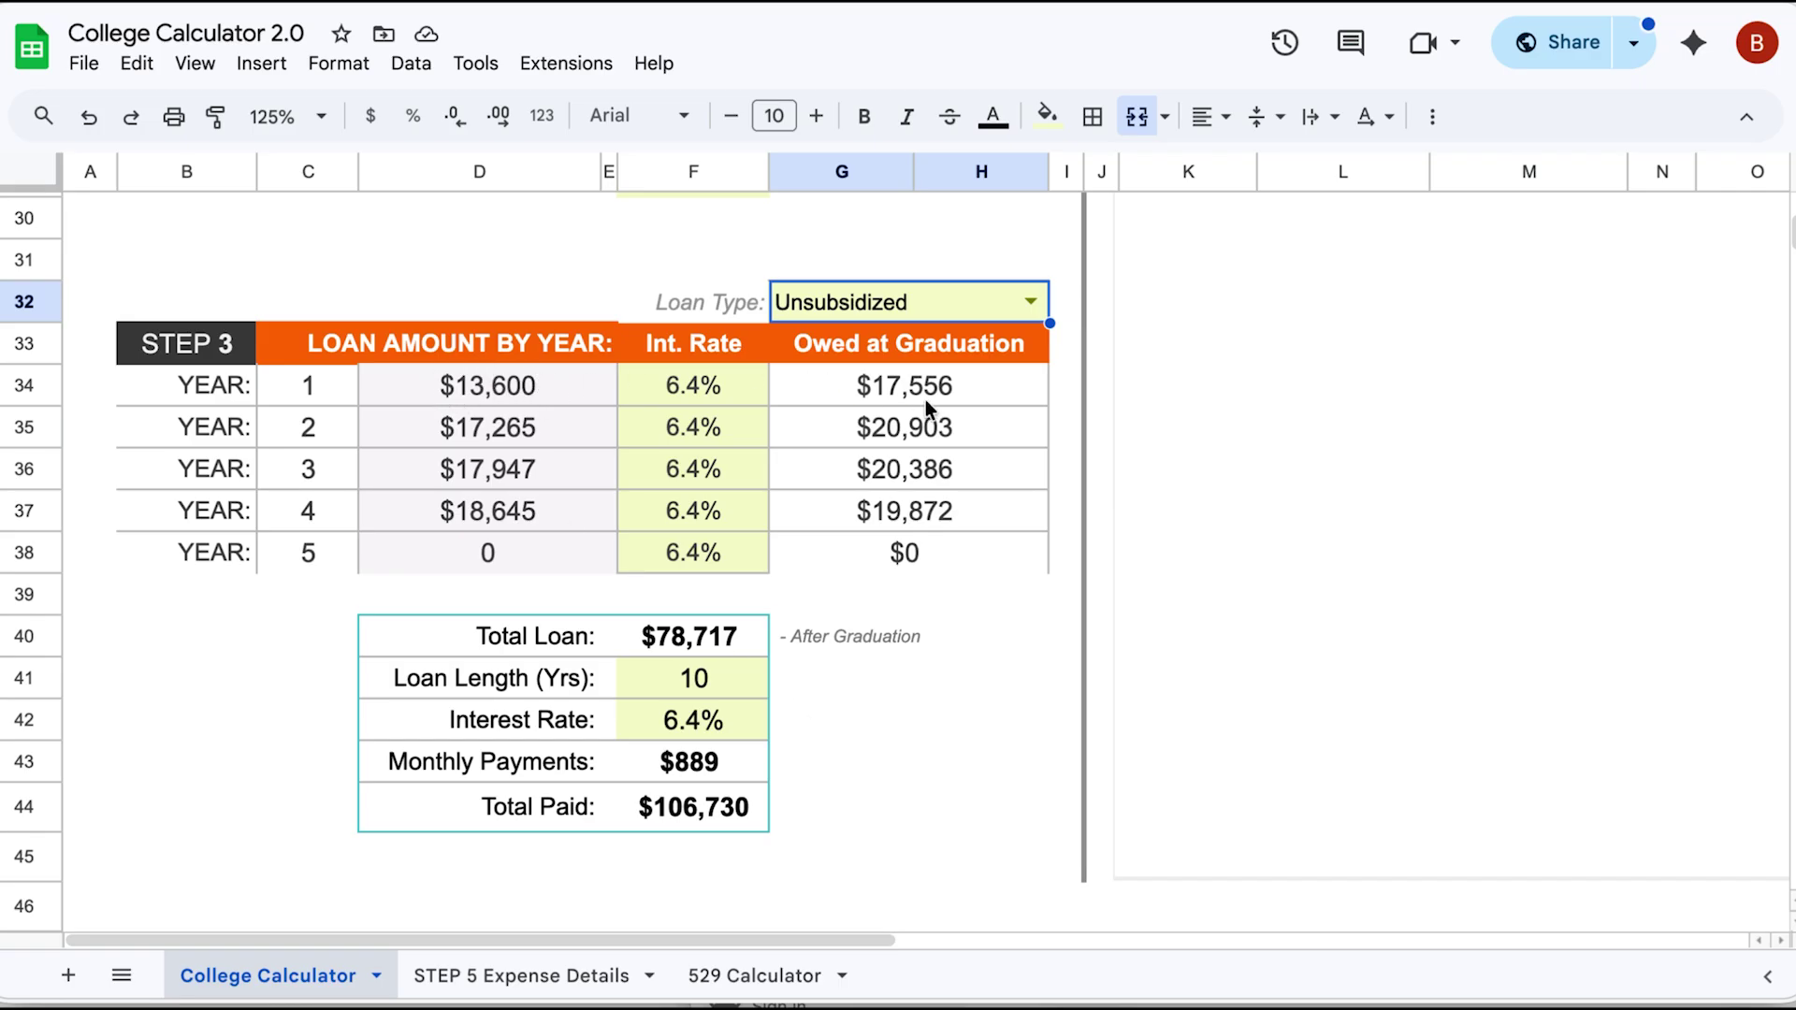
left_click(976, 398)
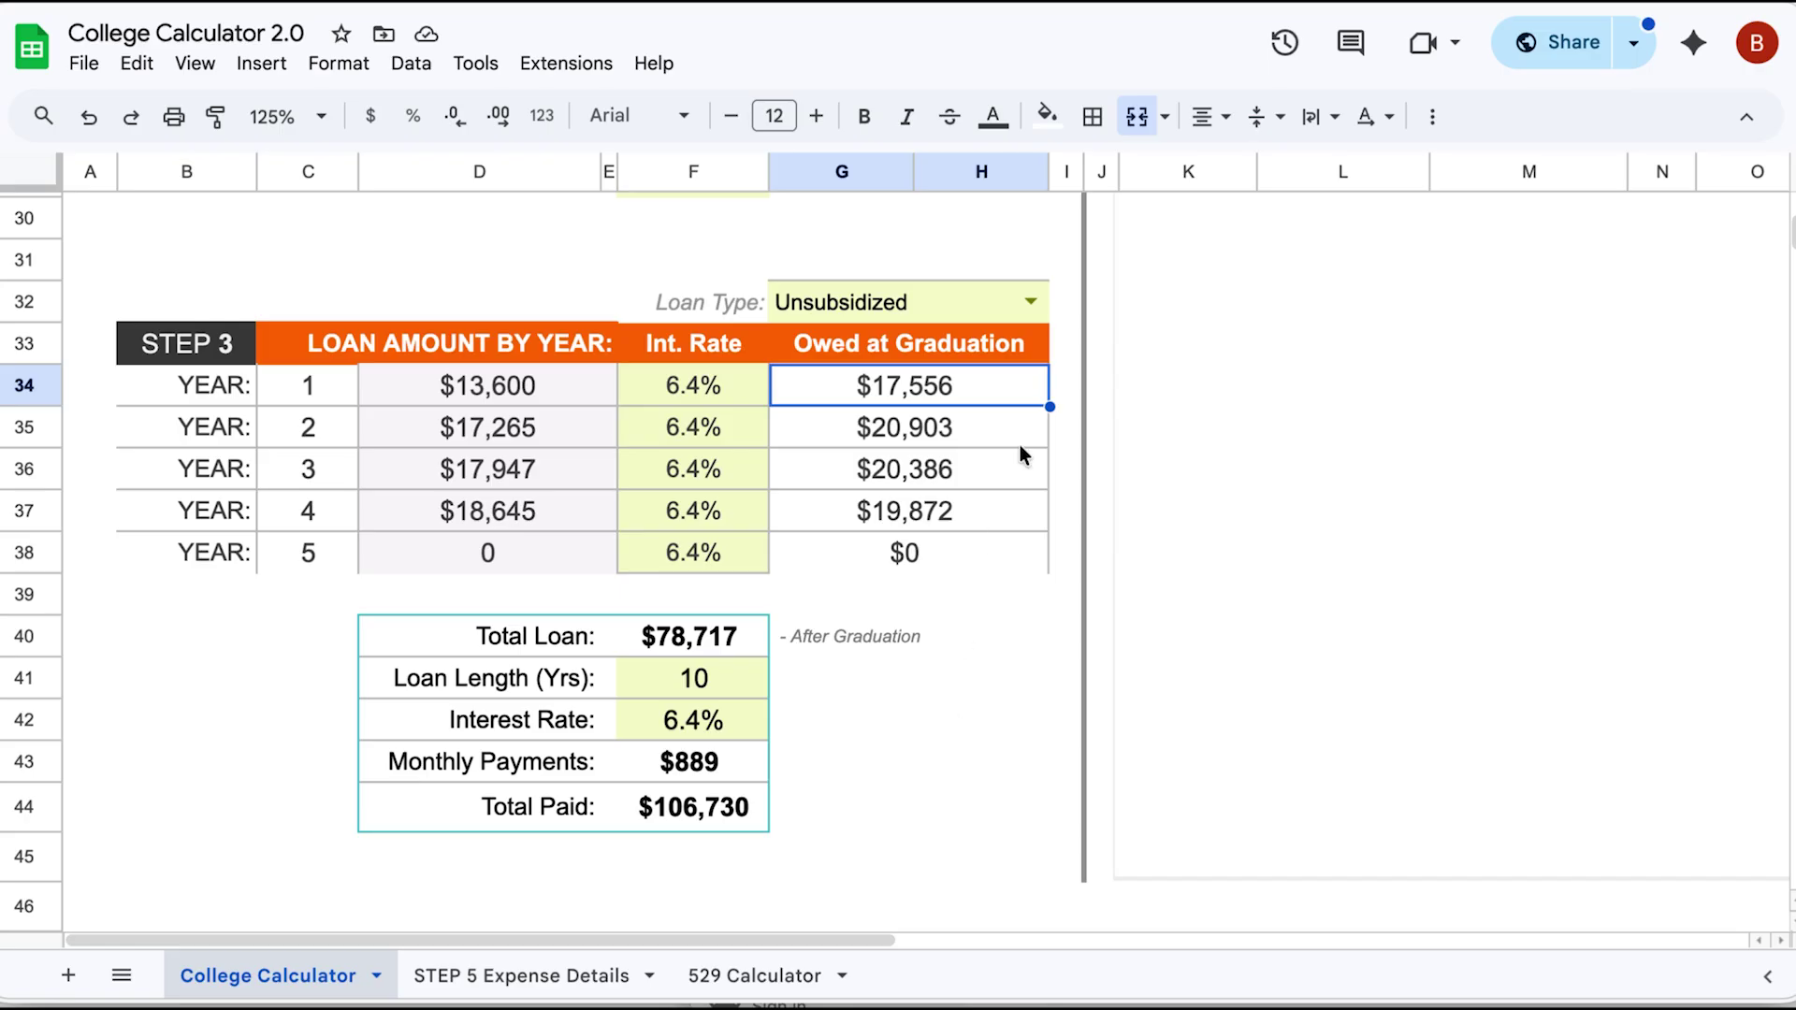
Switch the Loan Type to Subsidized for comparison and set it back to Unsubsidized
left_click(1028, 304)
left_click(952, 376)
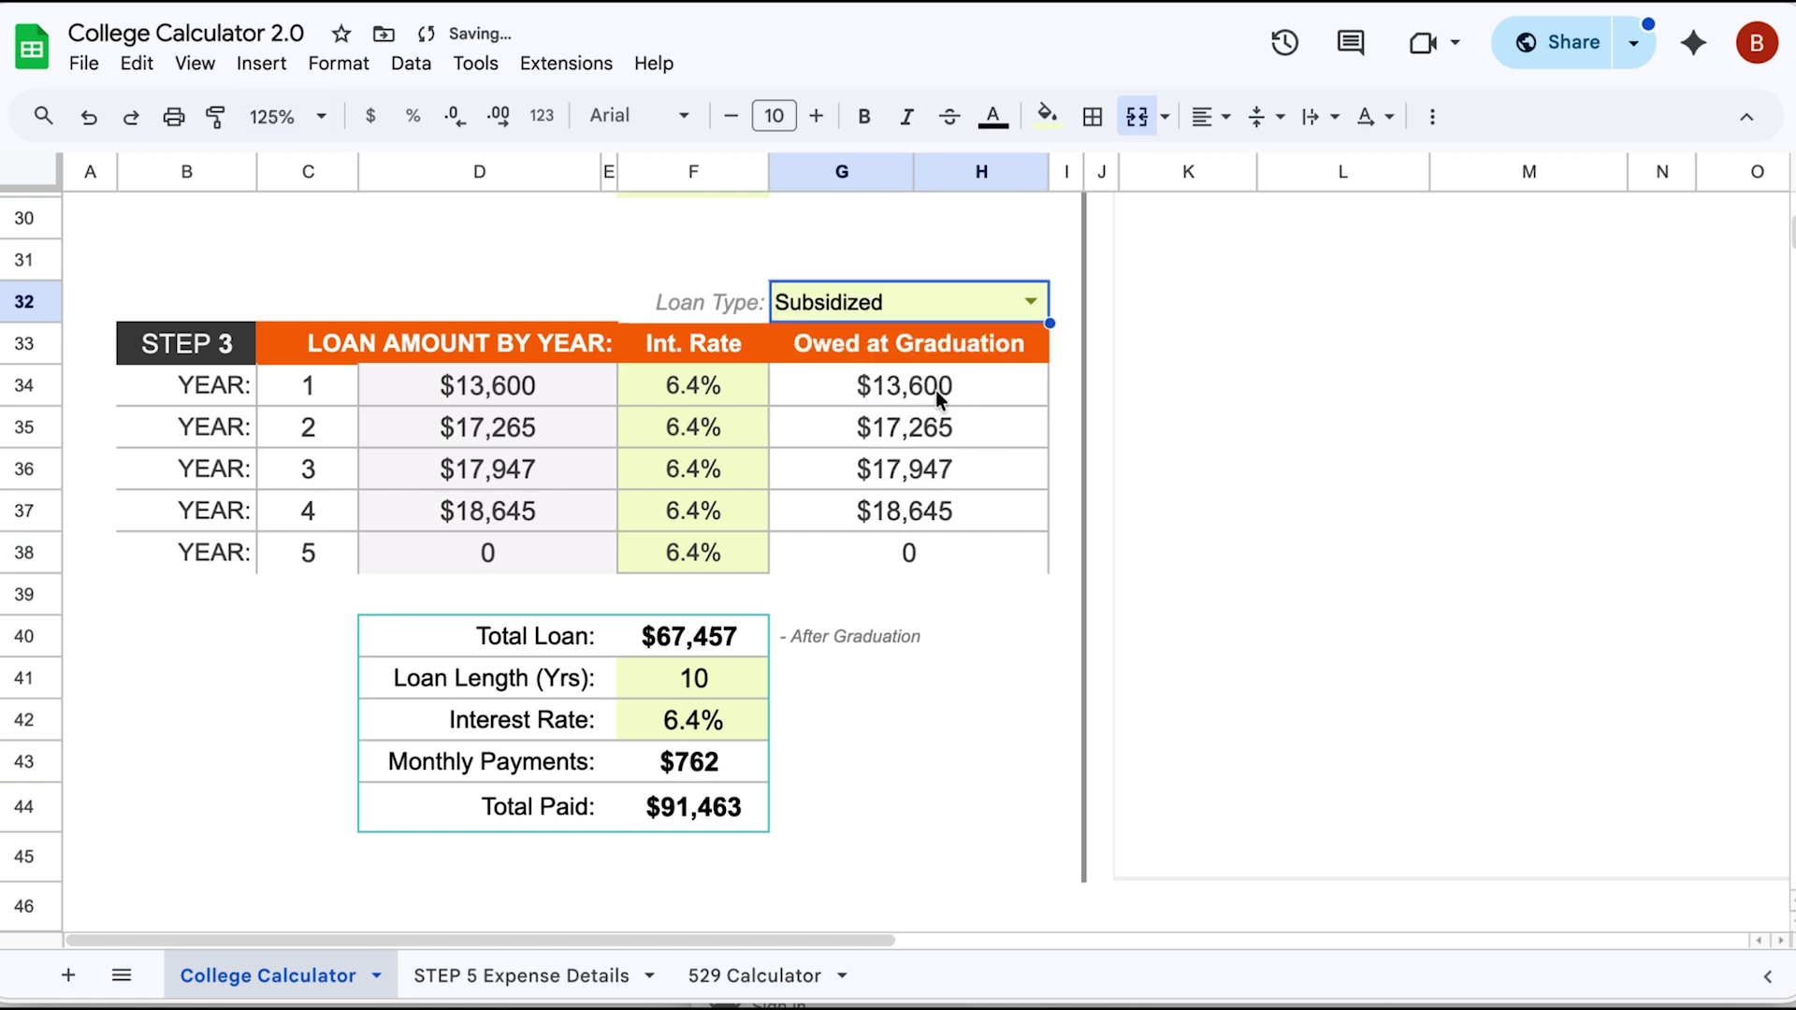
left_click(1031, 302)
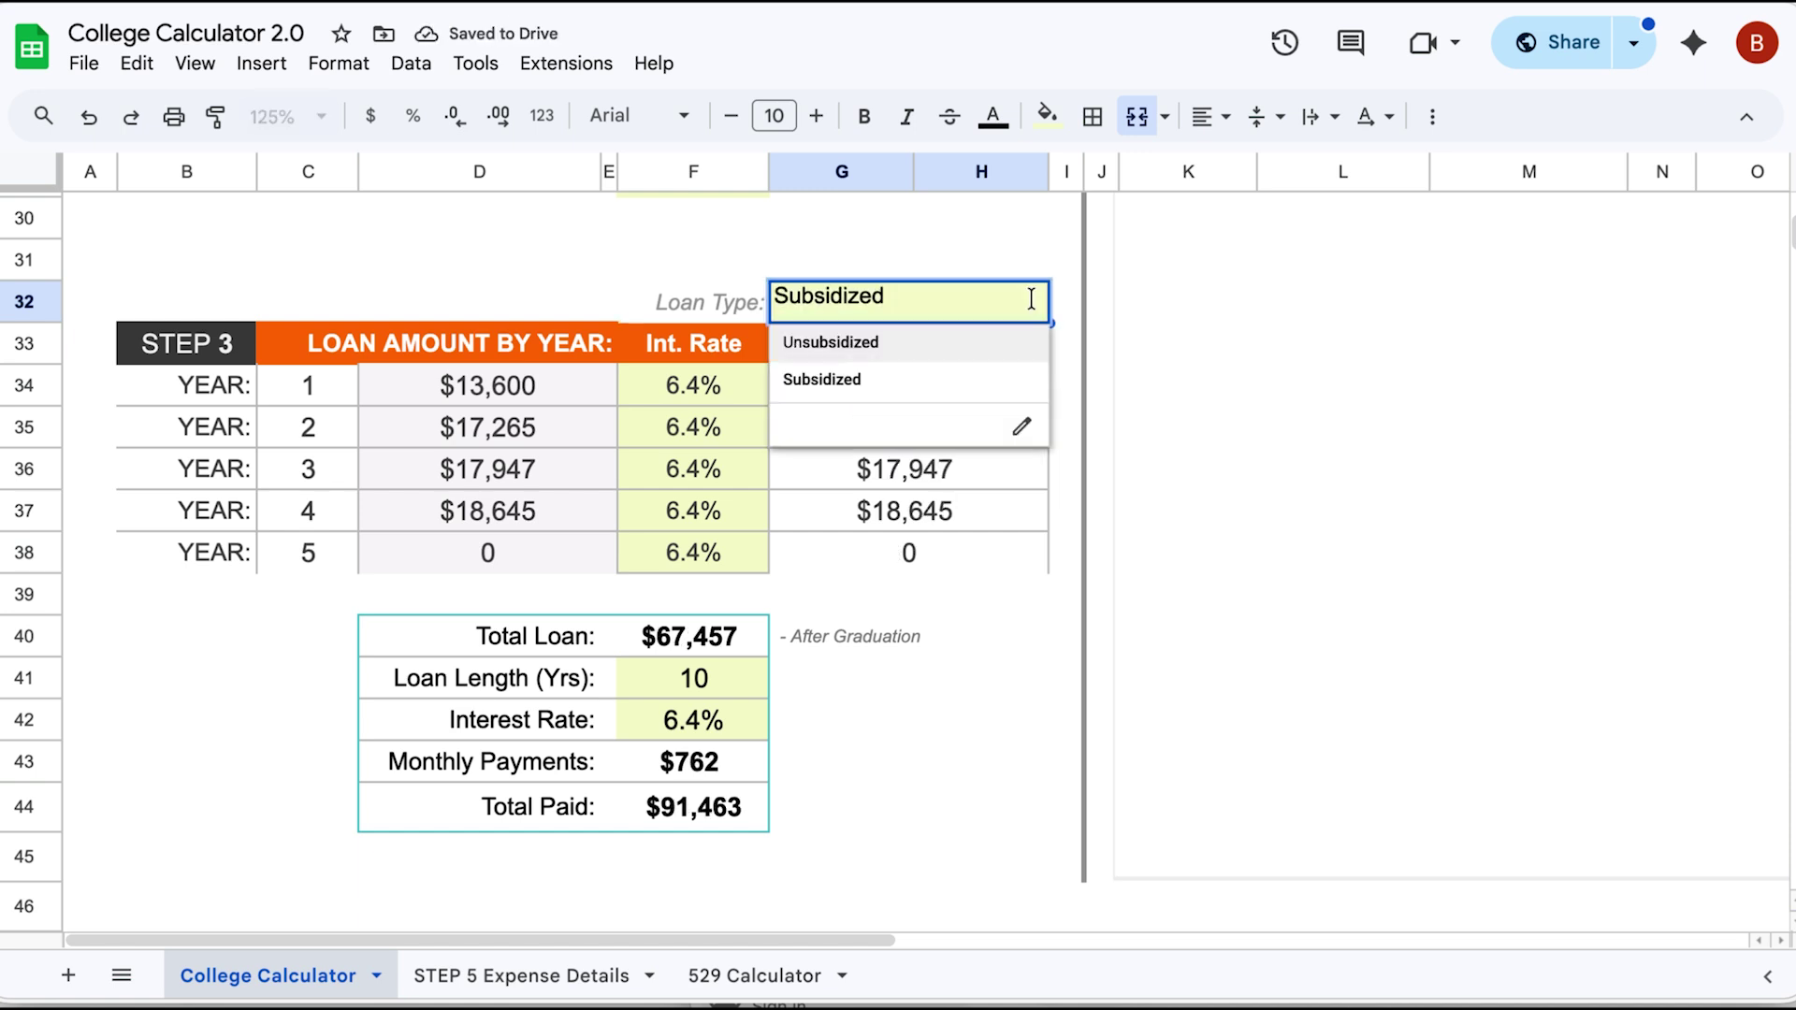
left_click(959, 356)
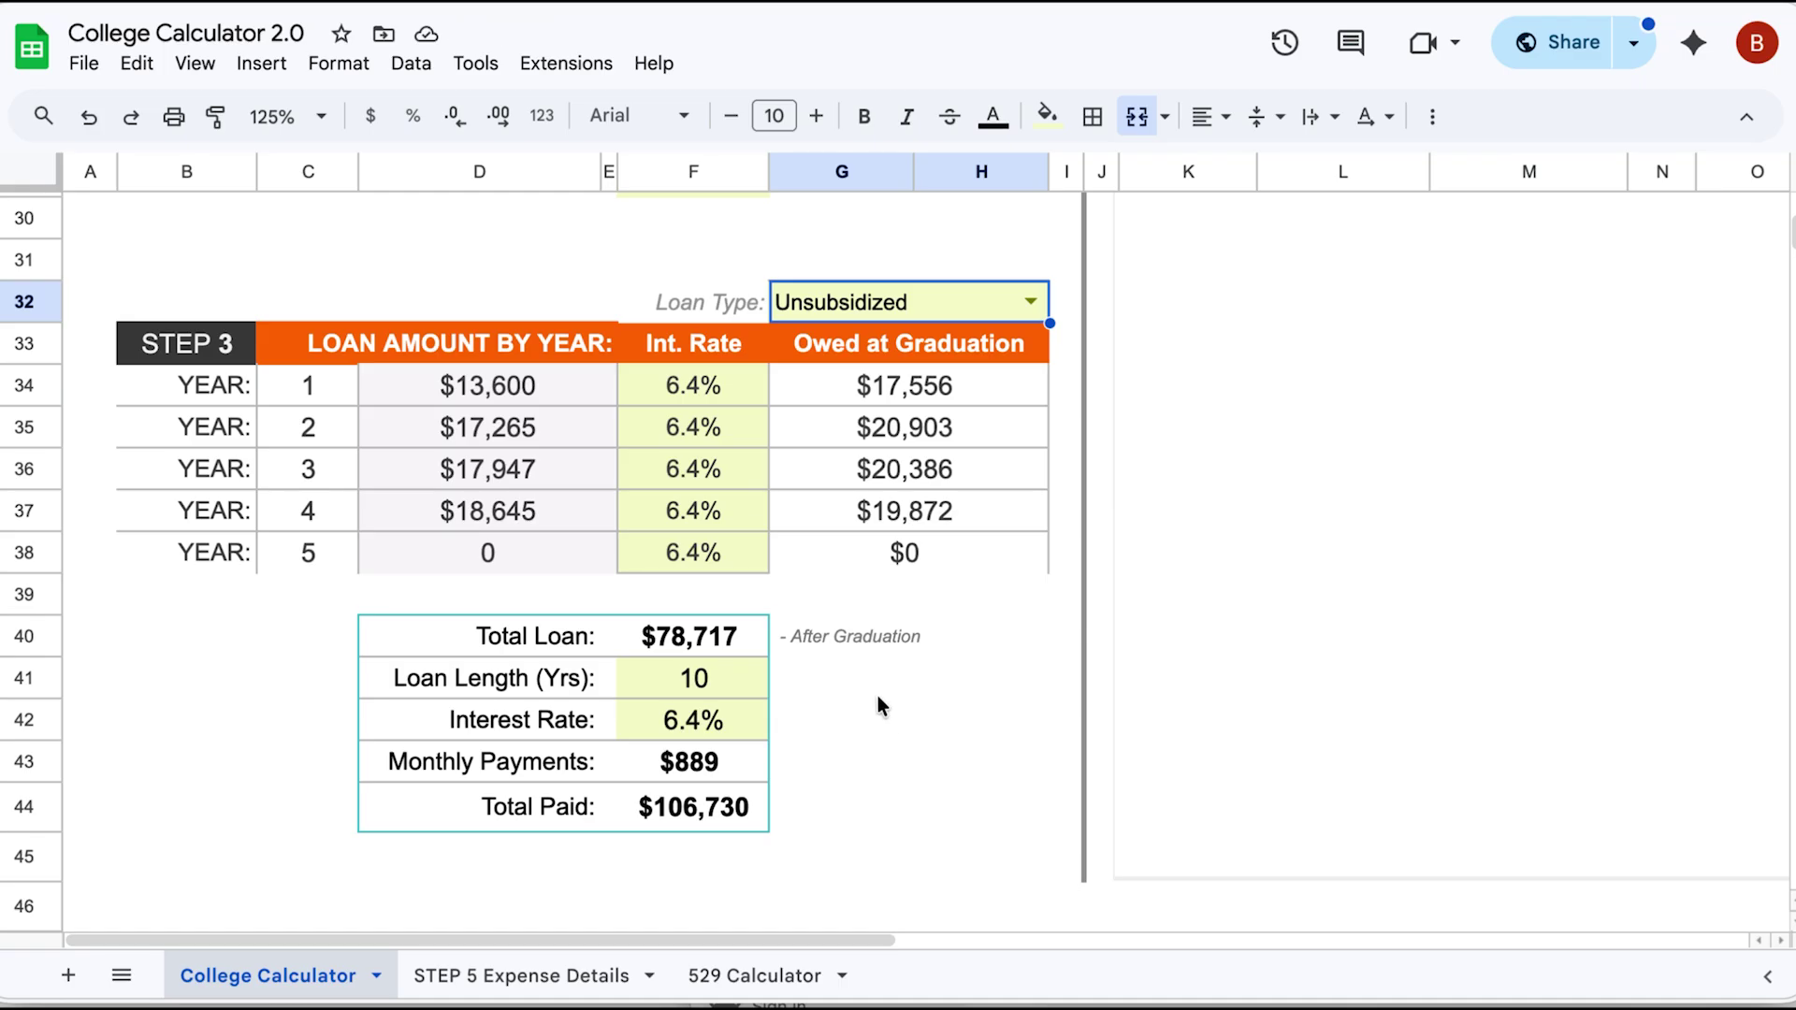
Try a 10% interest rate for the year 1 loan and undo the change
left_click(698, 387)
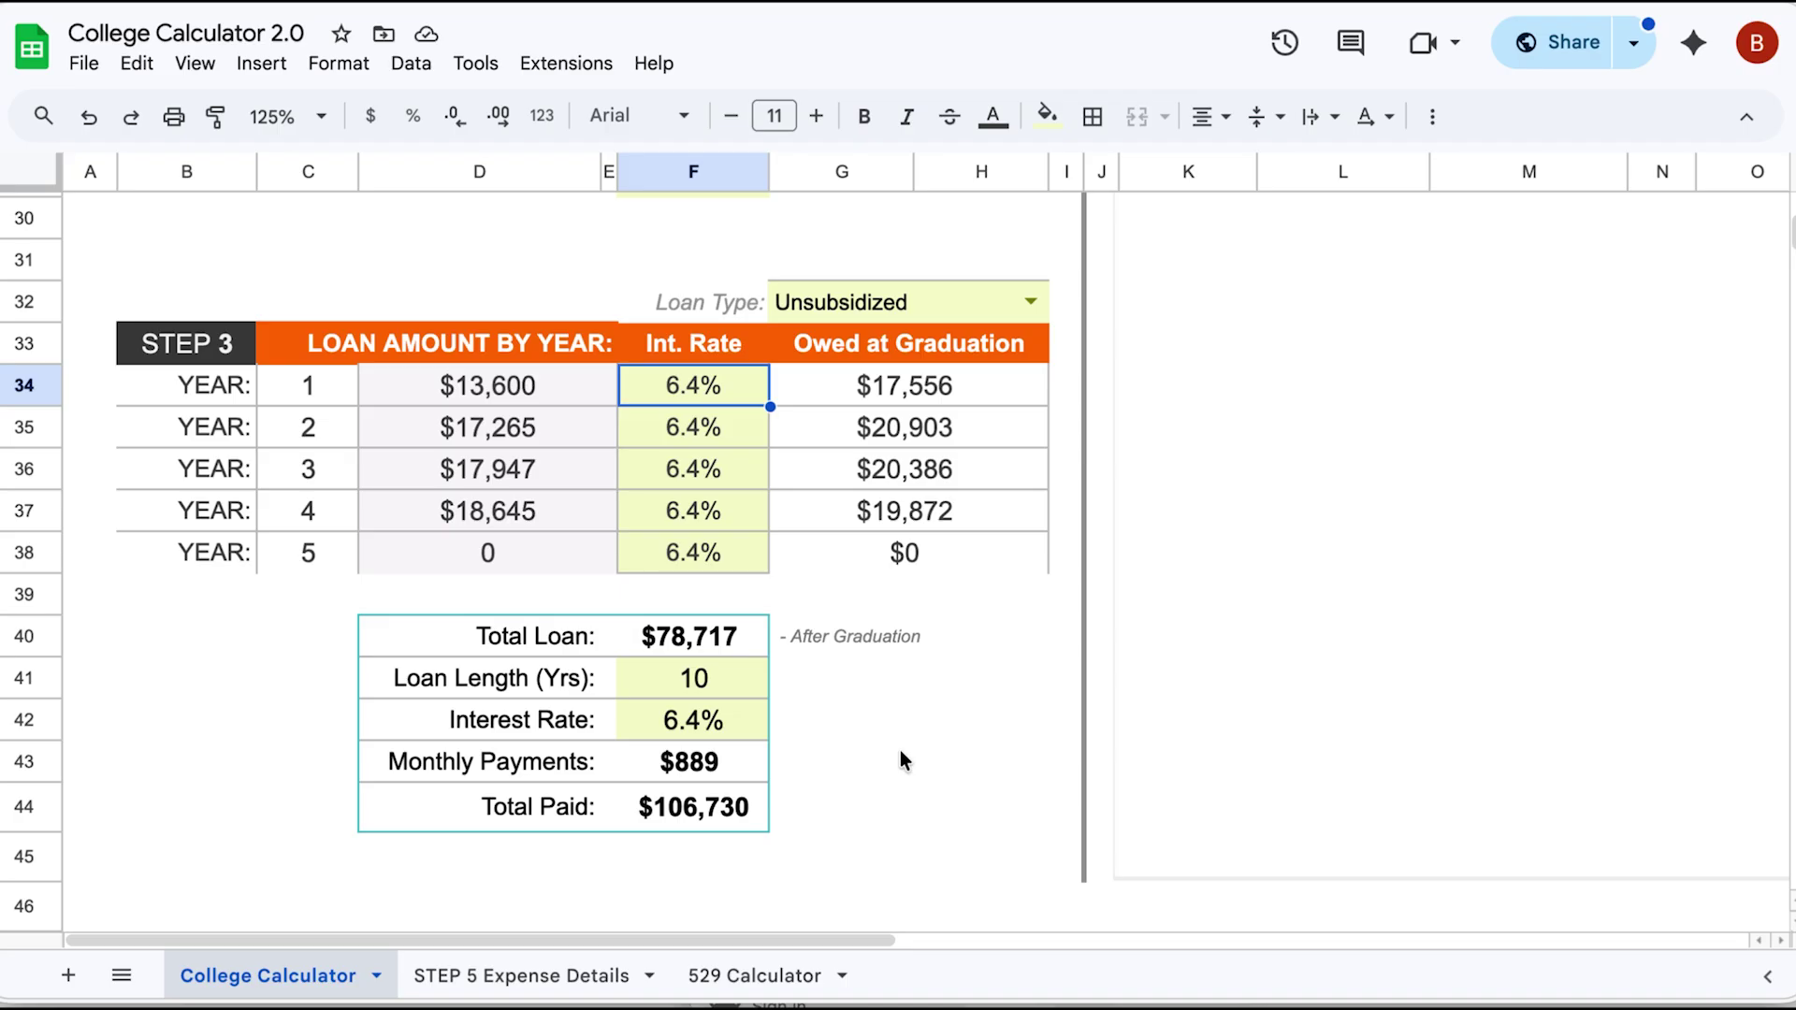
type("10")
key("Return")
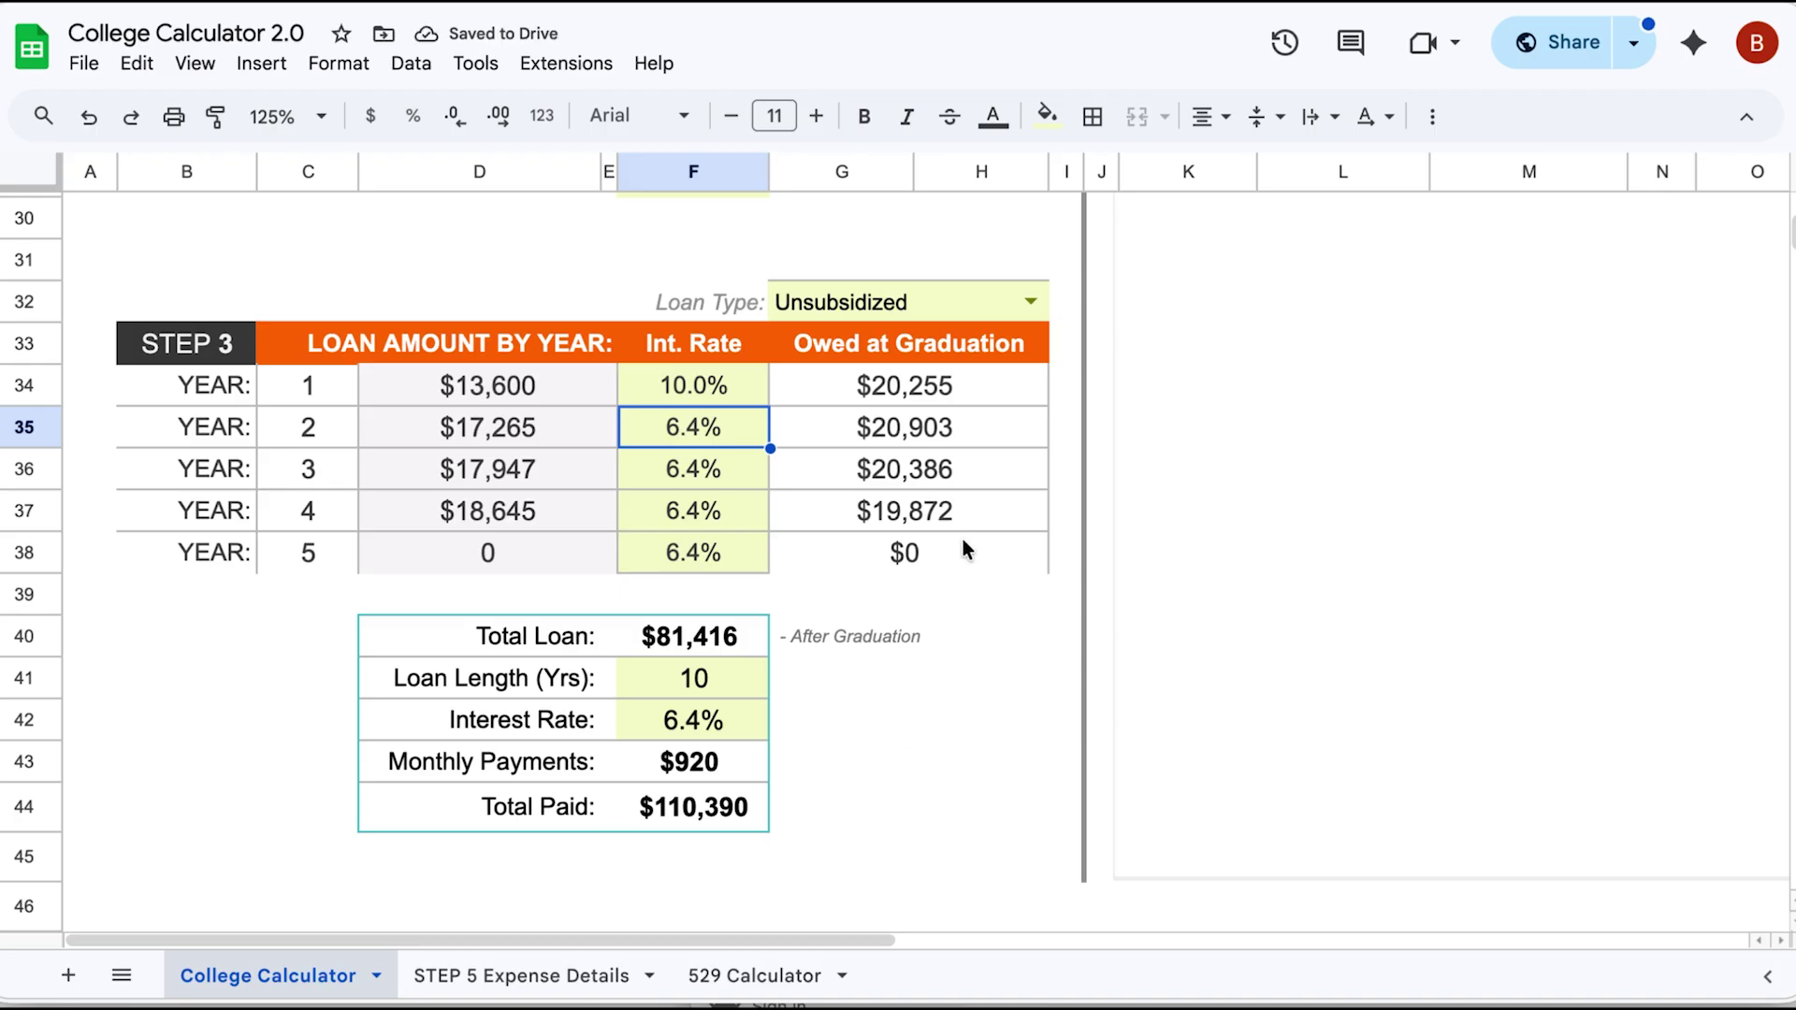
key("ctrl+z")
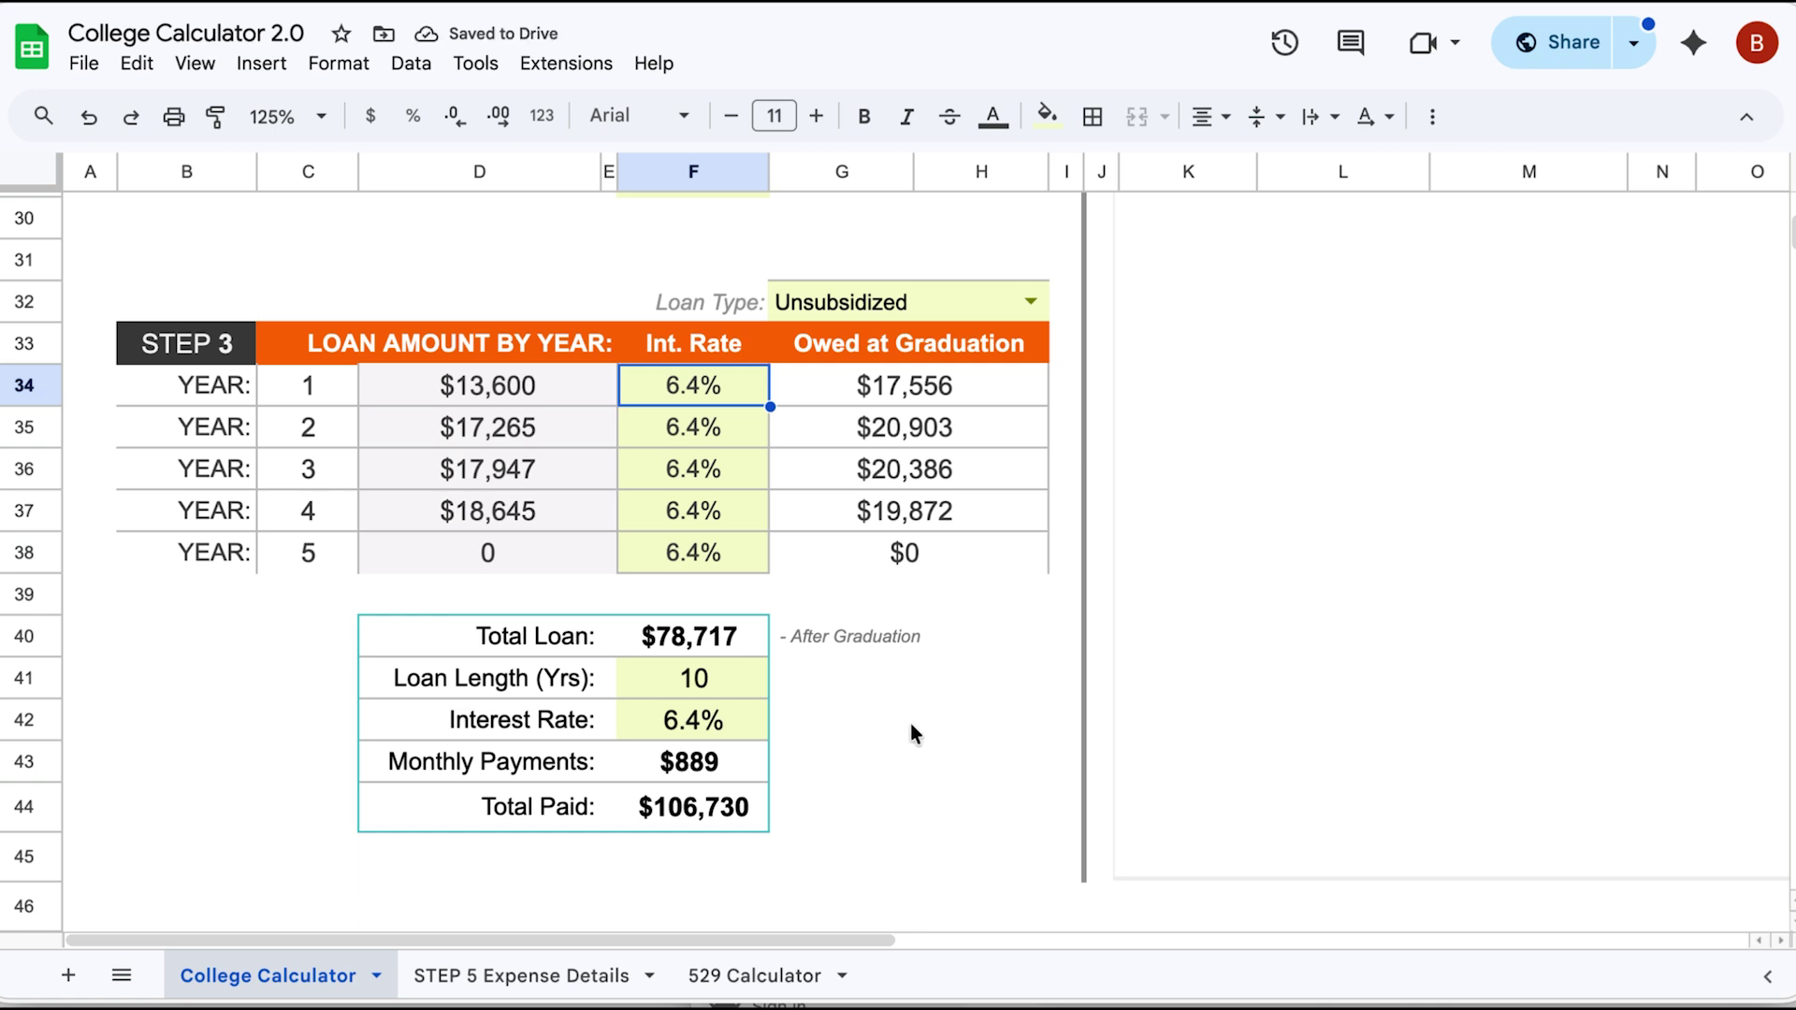
Examine the Year 1 Summer column of the Yearly Breakout: starting balance, job earnings, misc. expenses and ending balance
scroll(911, 725, "down", 5)
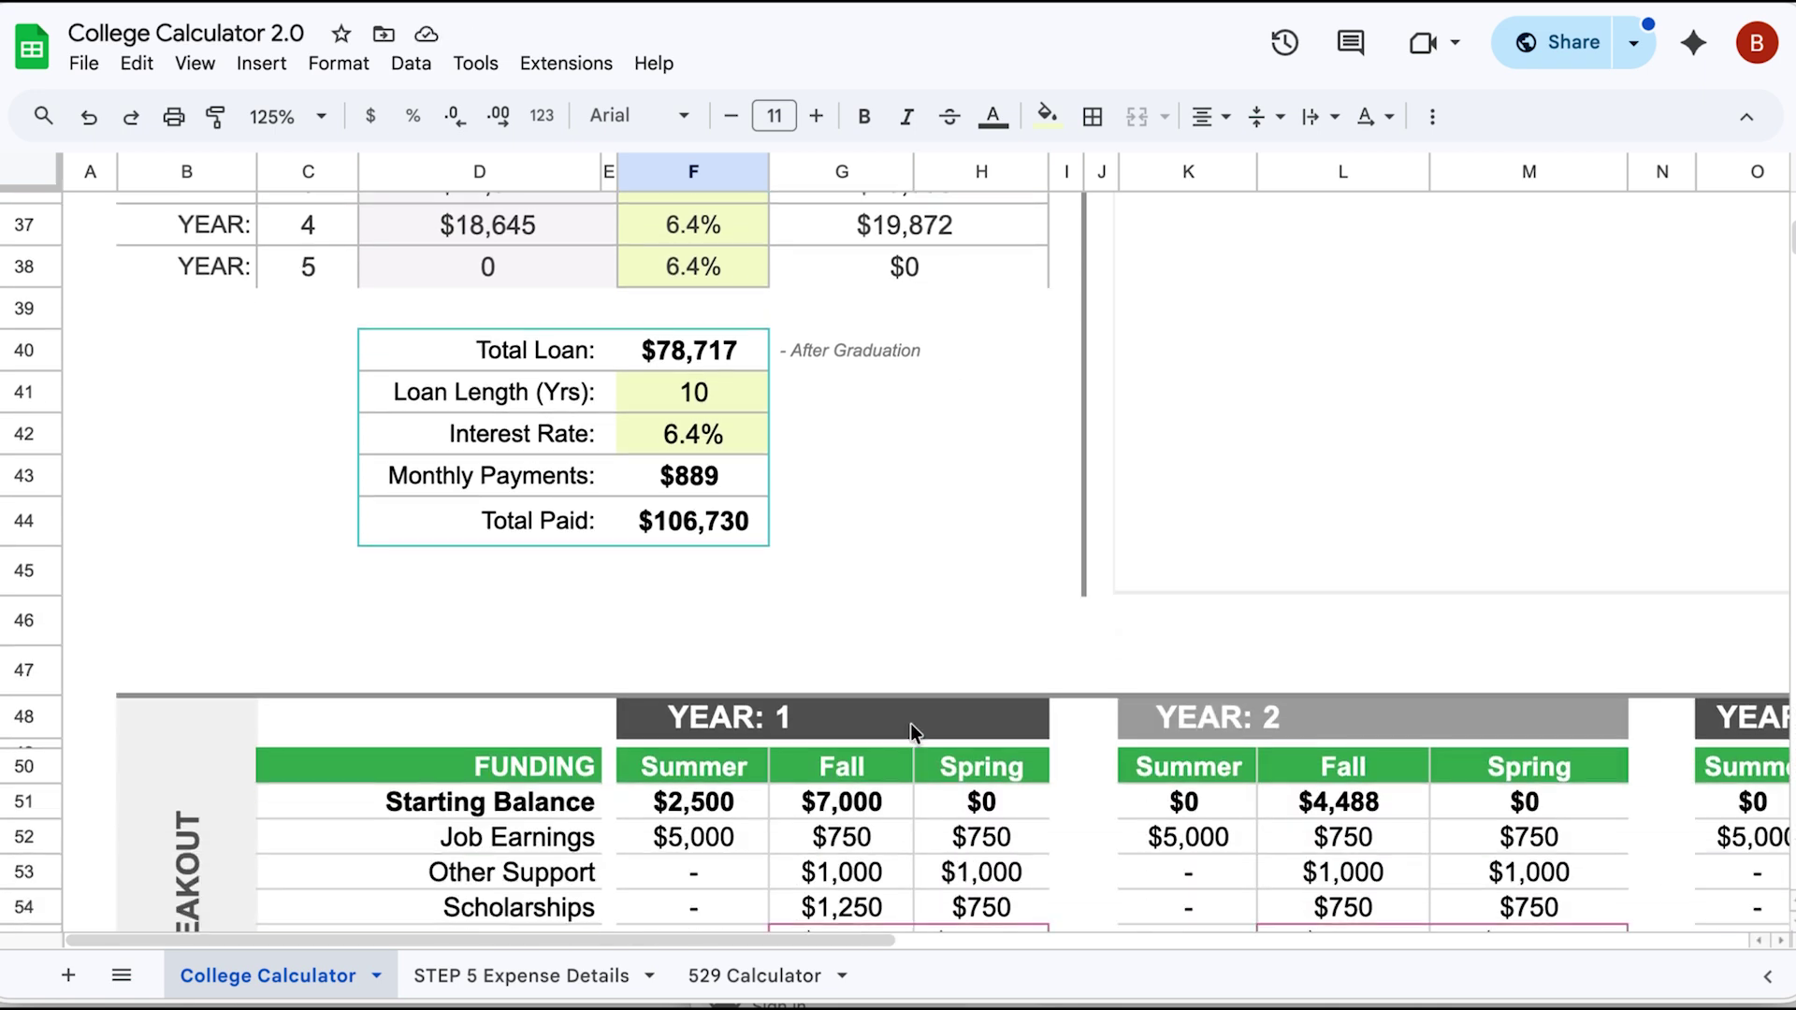
scroll(911, 730, "down", 2)
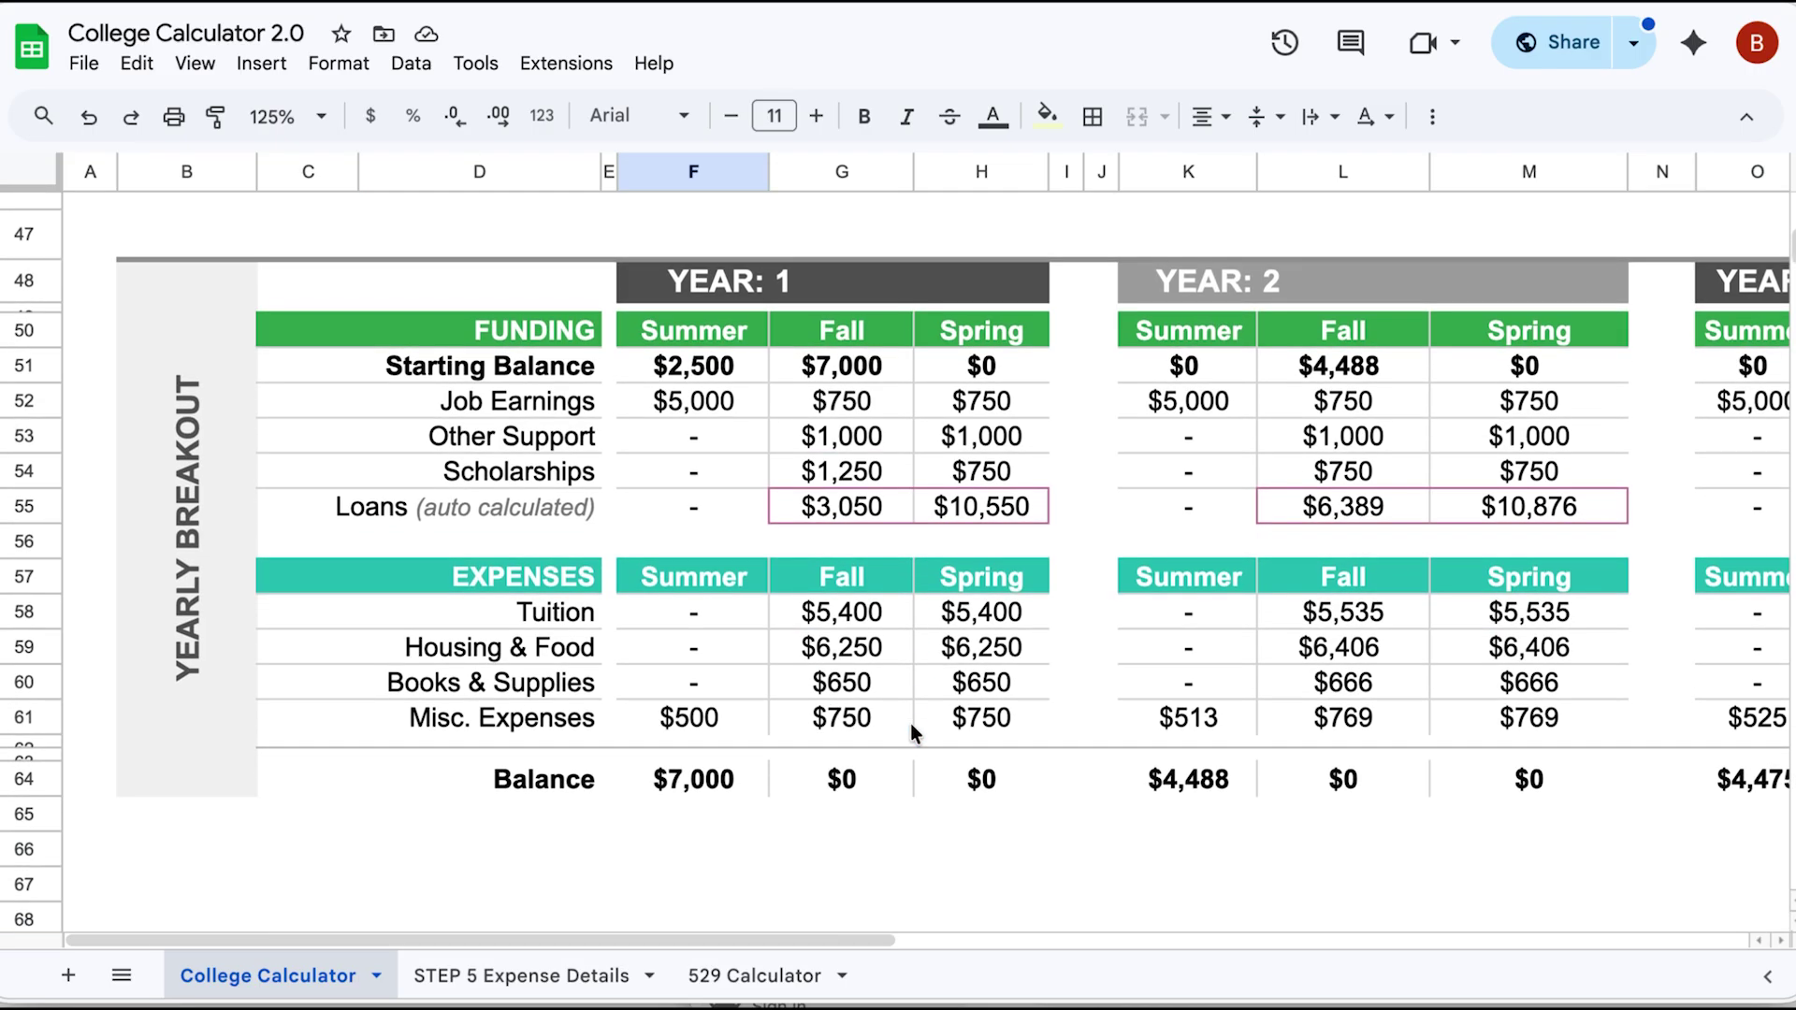
left_click(703, 370)
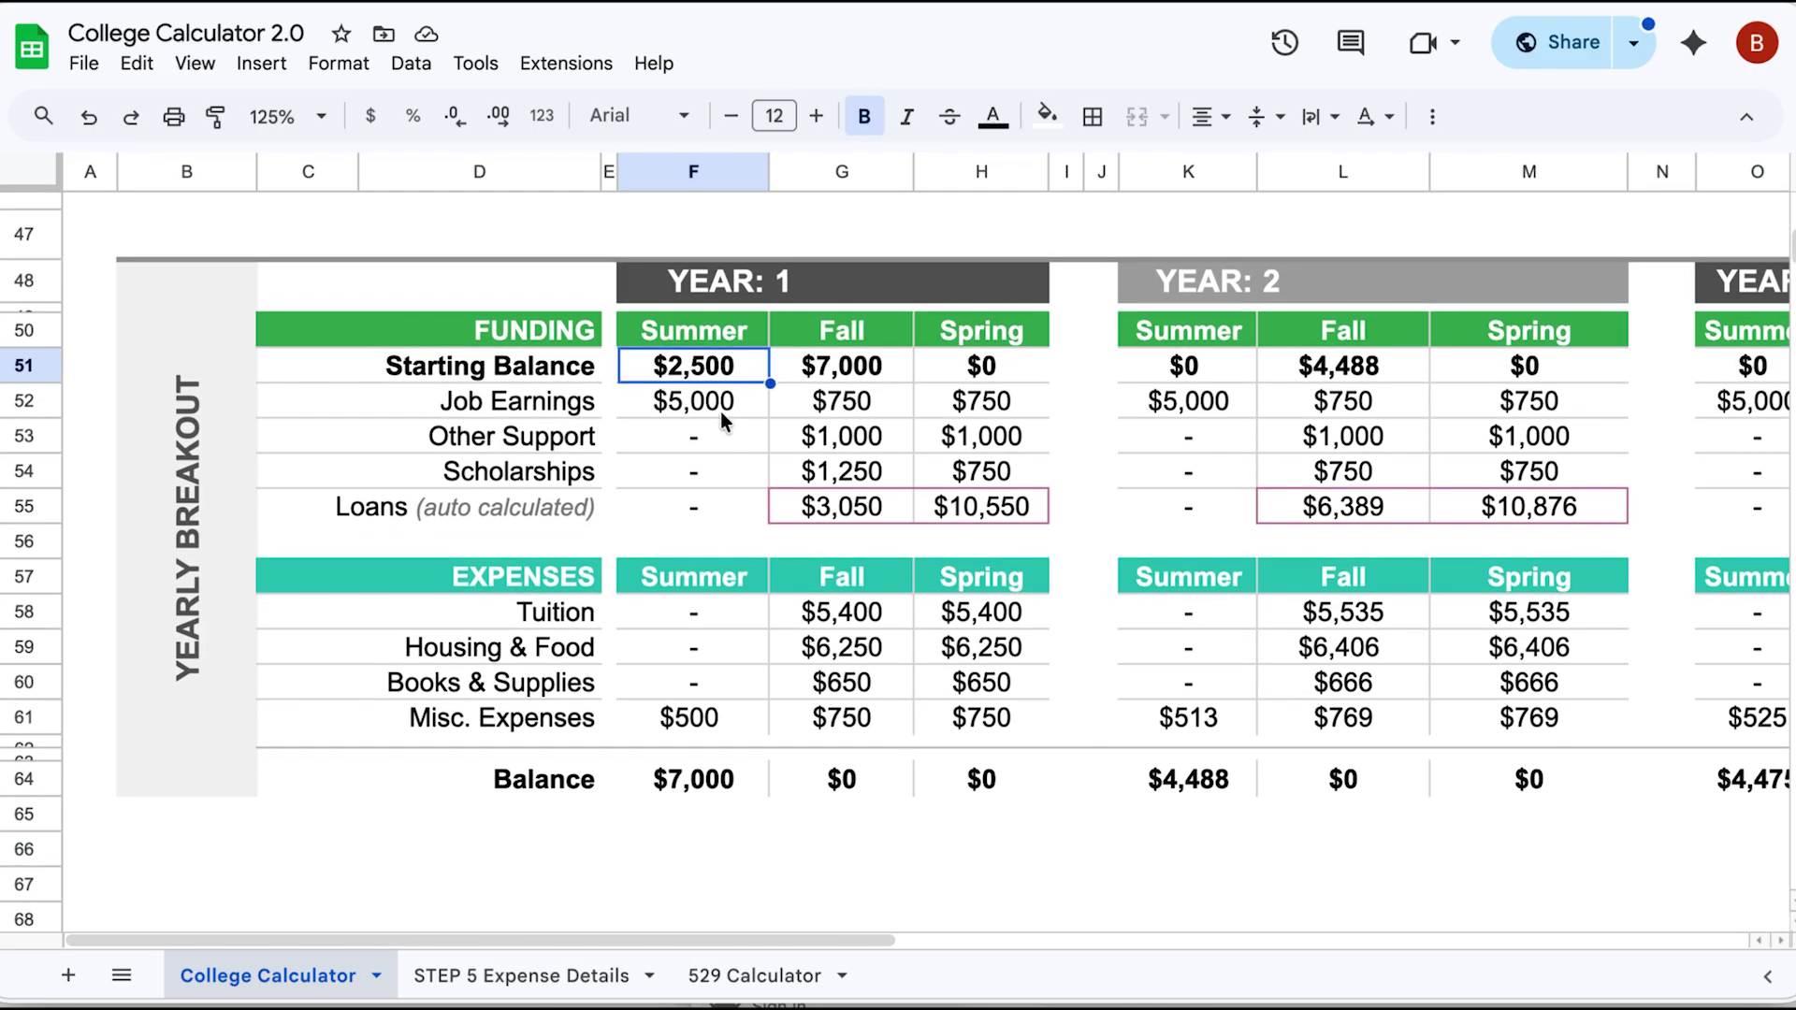
left_click(720, 402)
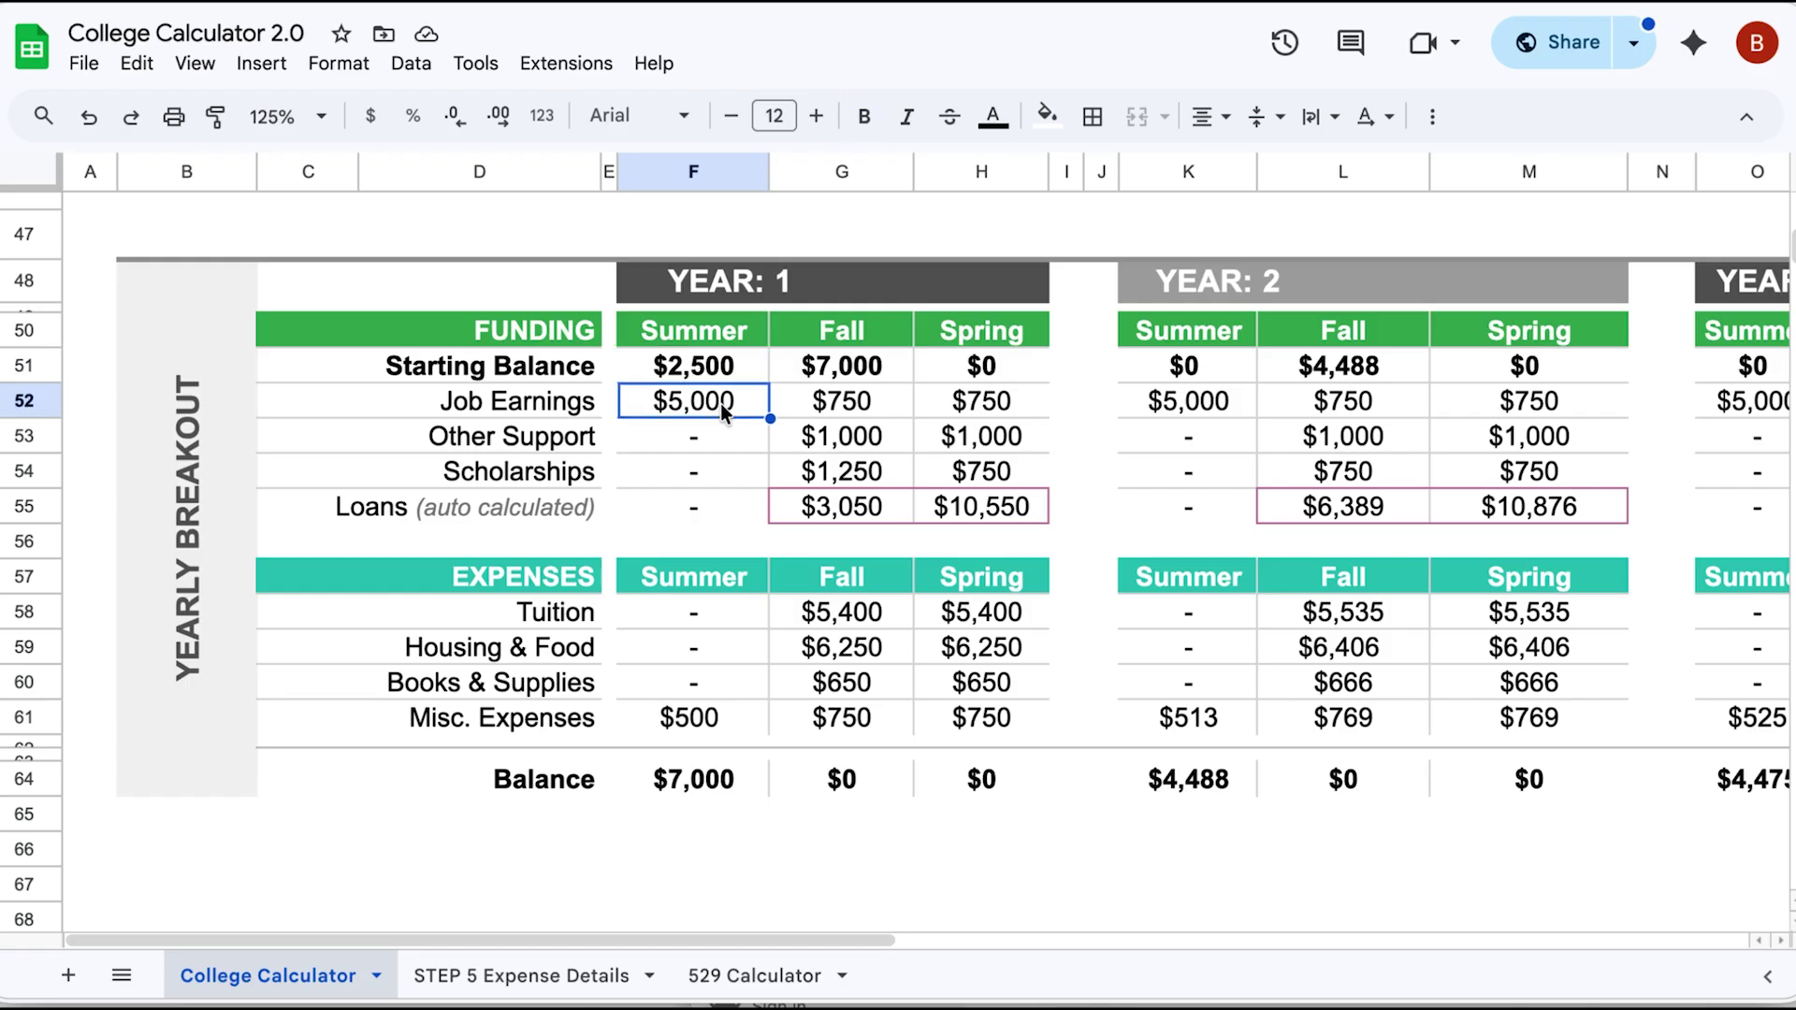
left_click(713, 727)
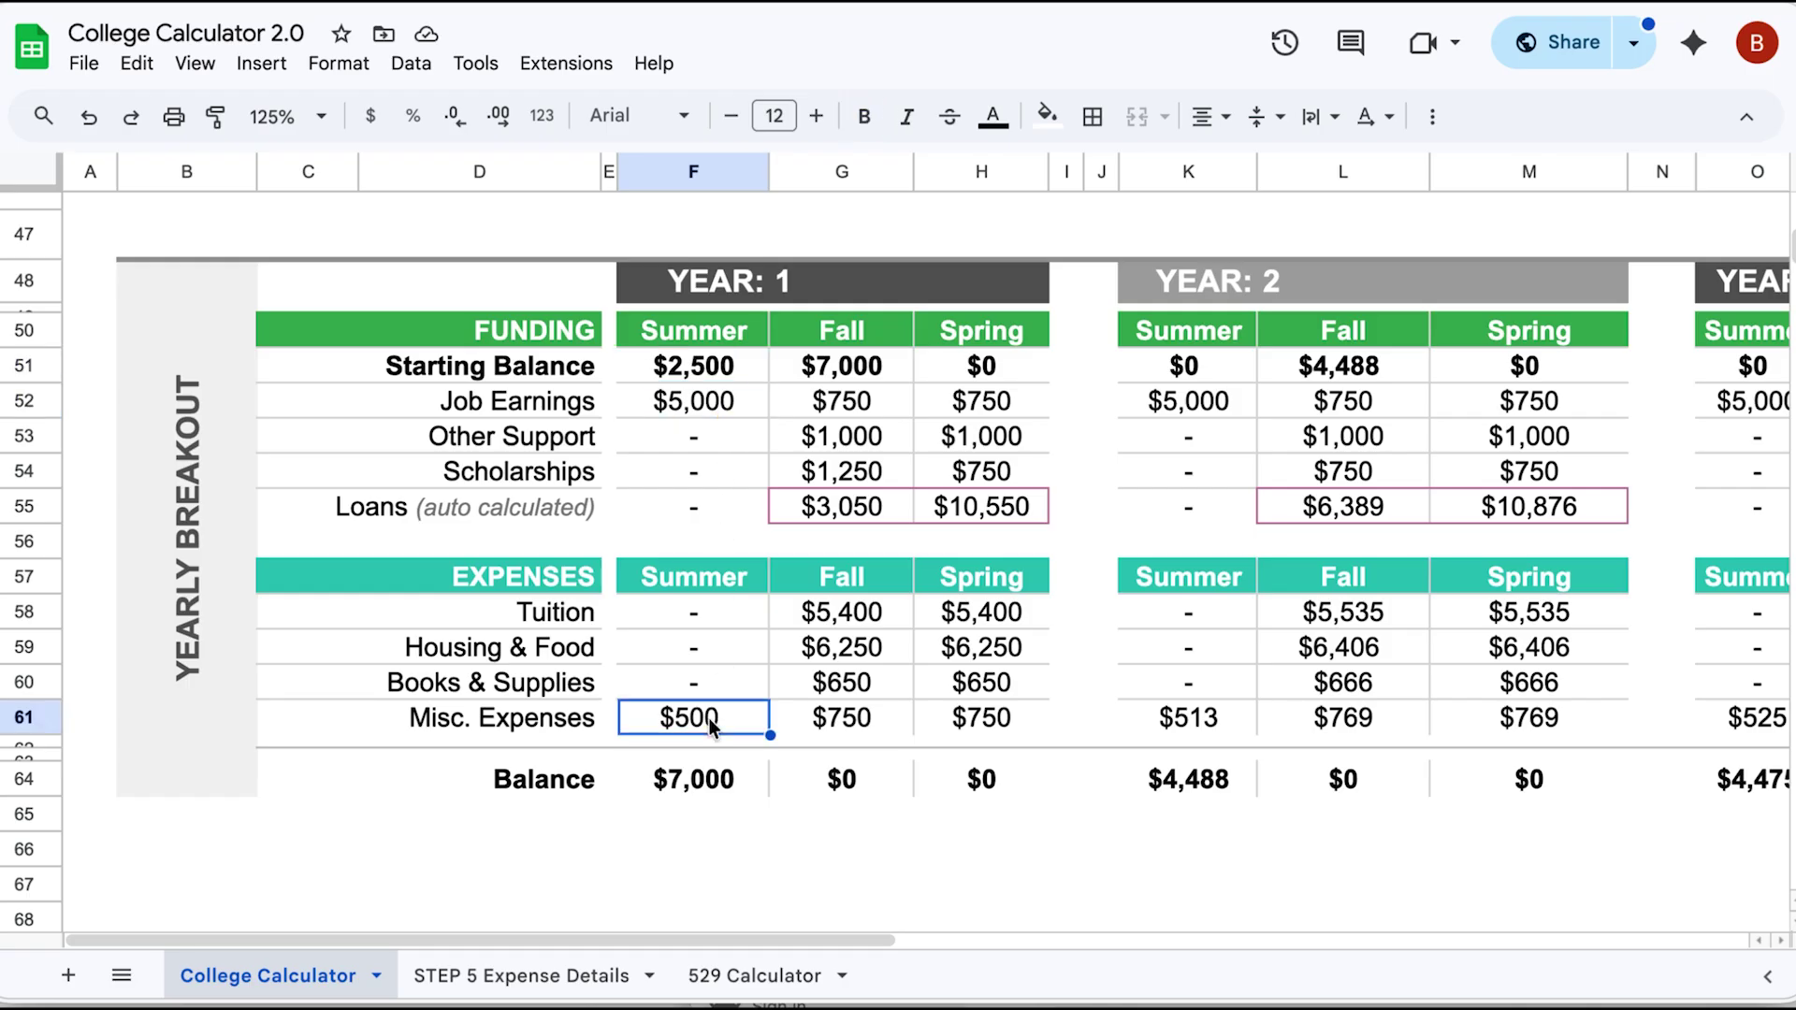
left_click(718, 791)
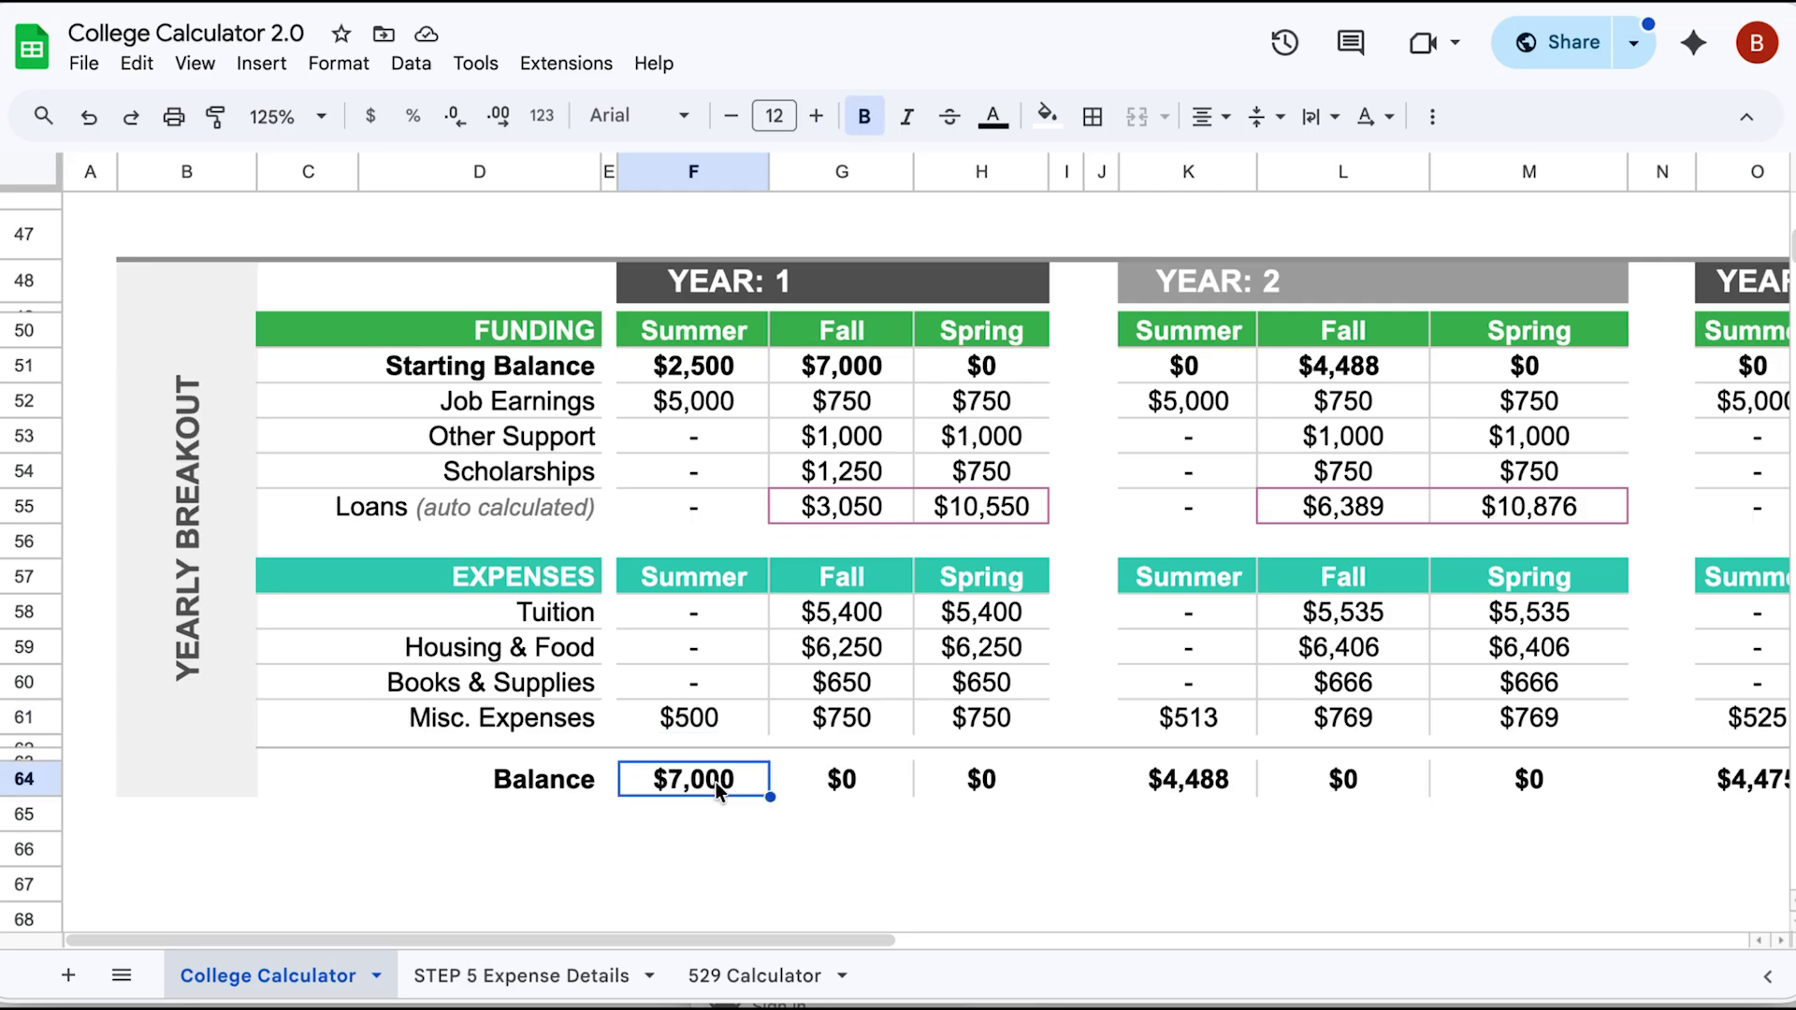
Examine the Year 1 Fall funding rows, the expenses from tuition to misc., and the auto-calculated loan
left_click(902, 367)
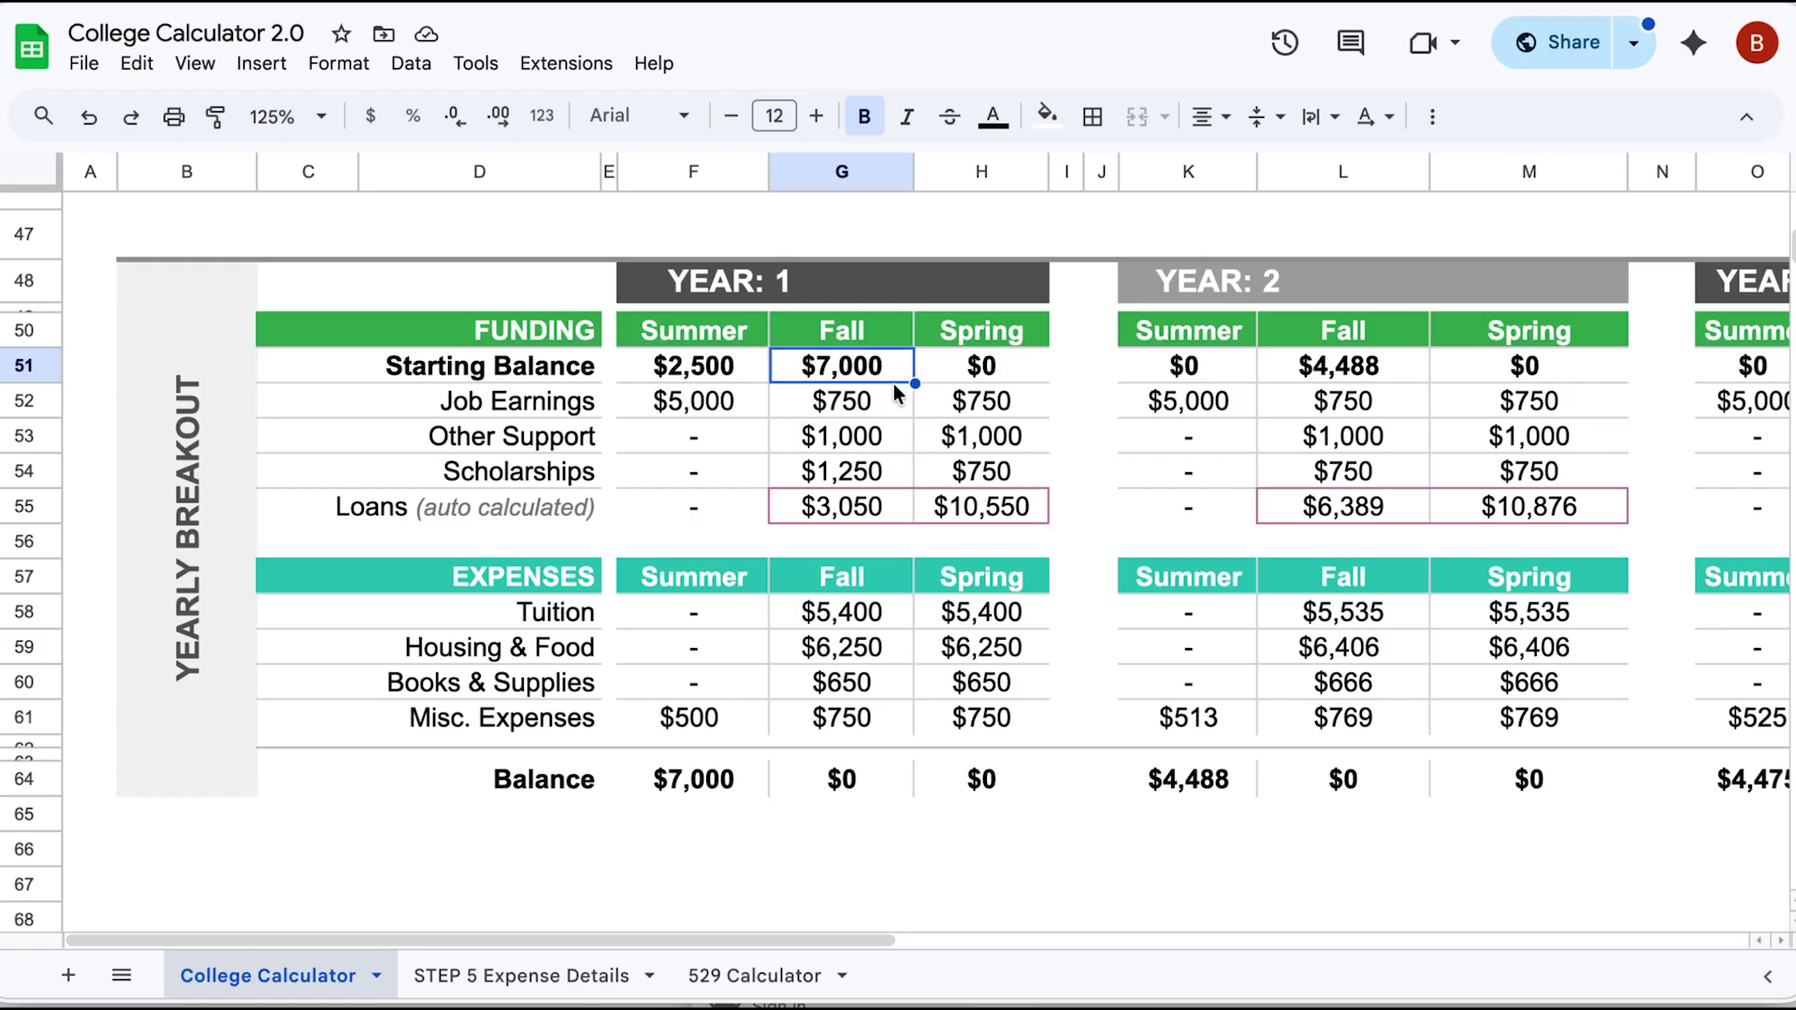
left_click(887, 409)
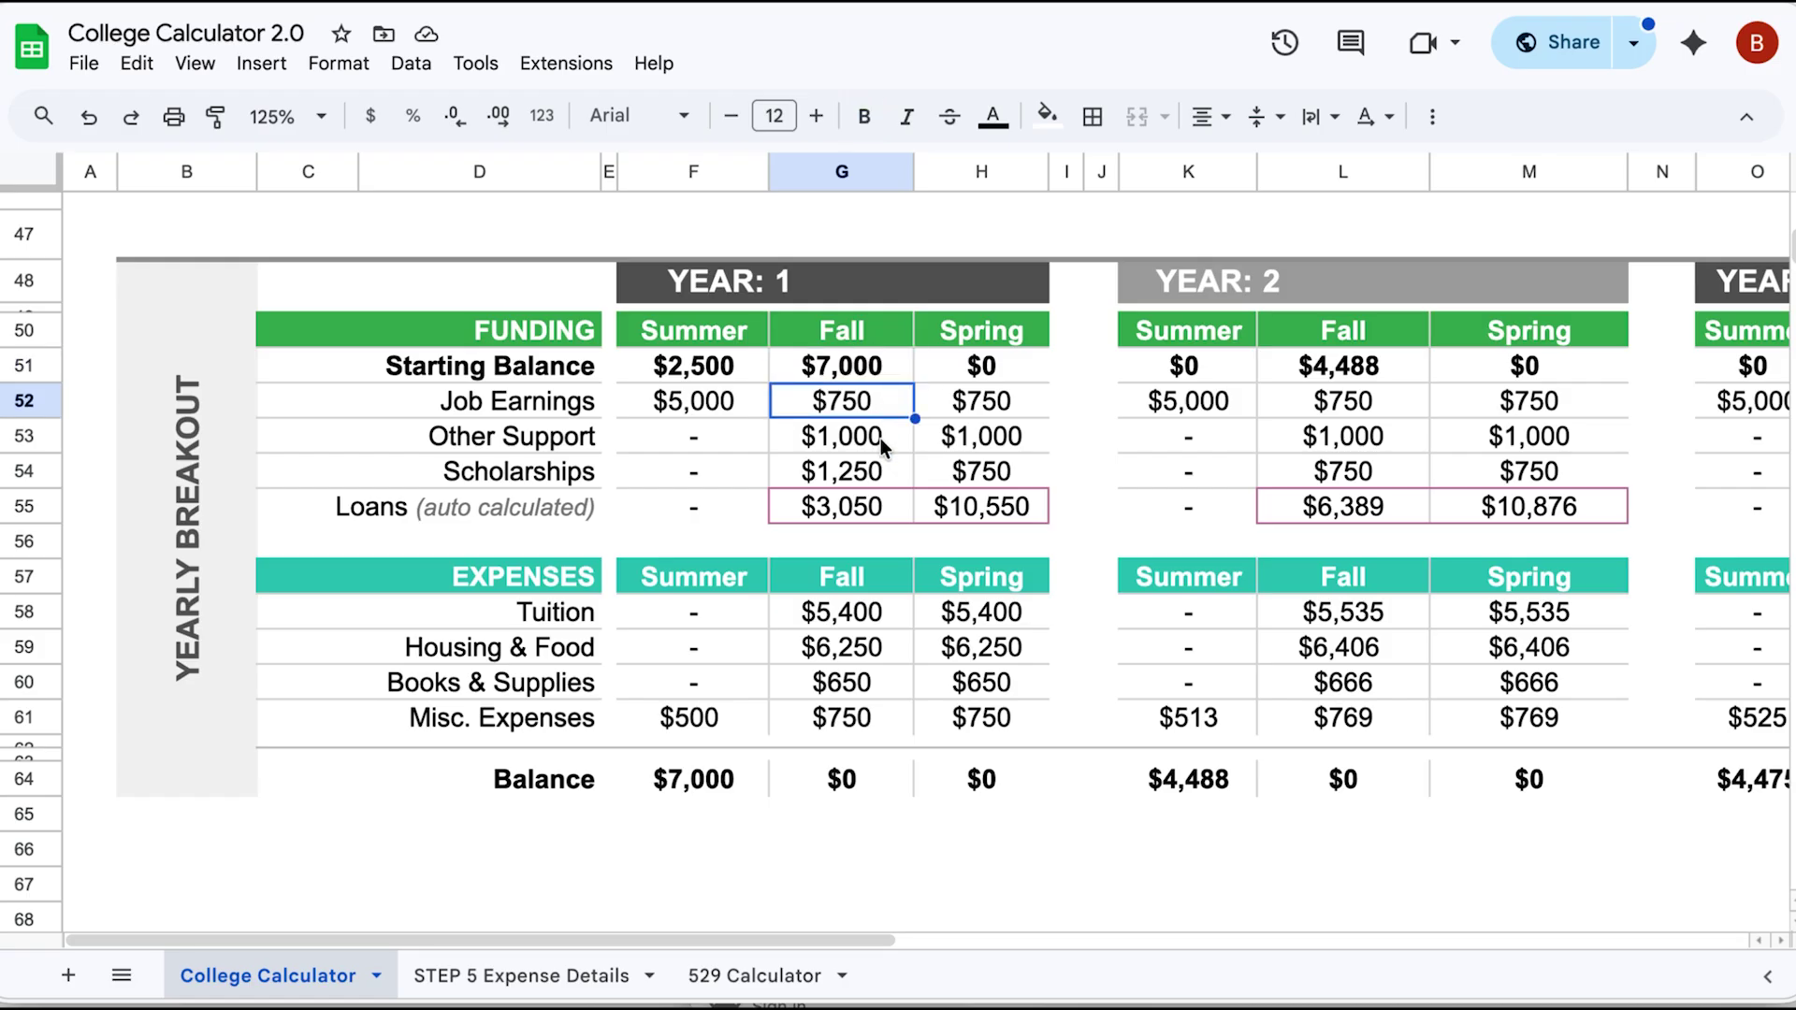
left_click(879, 438)
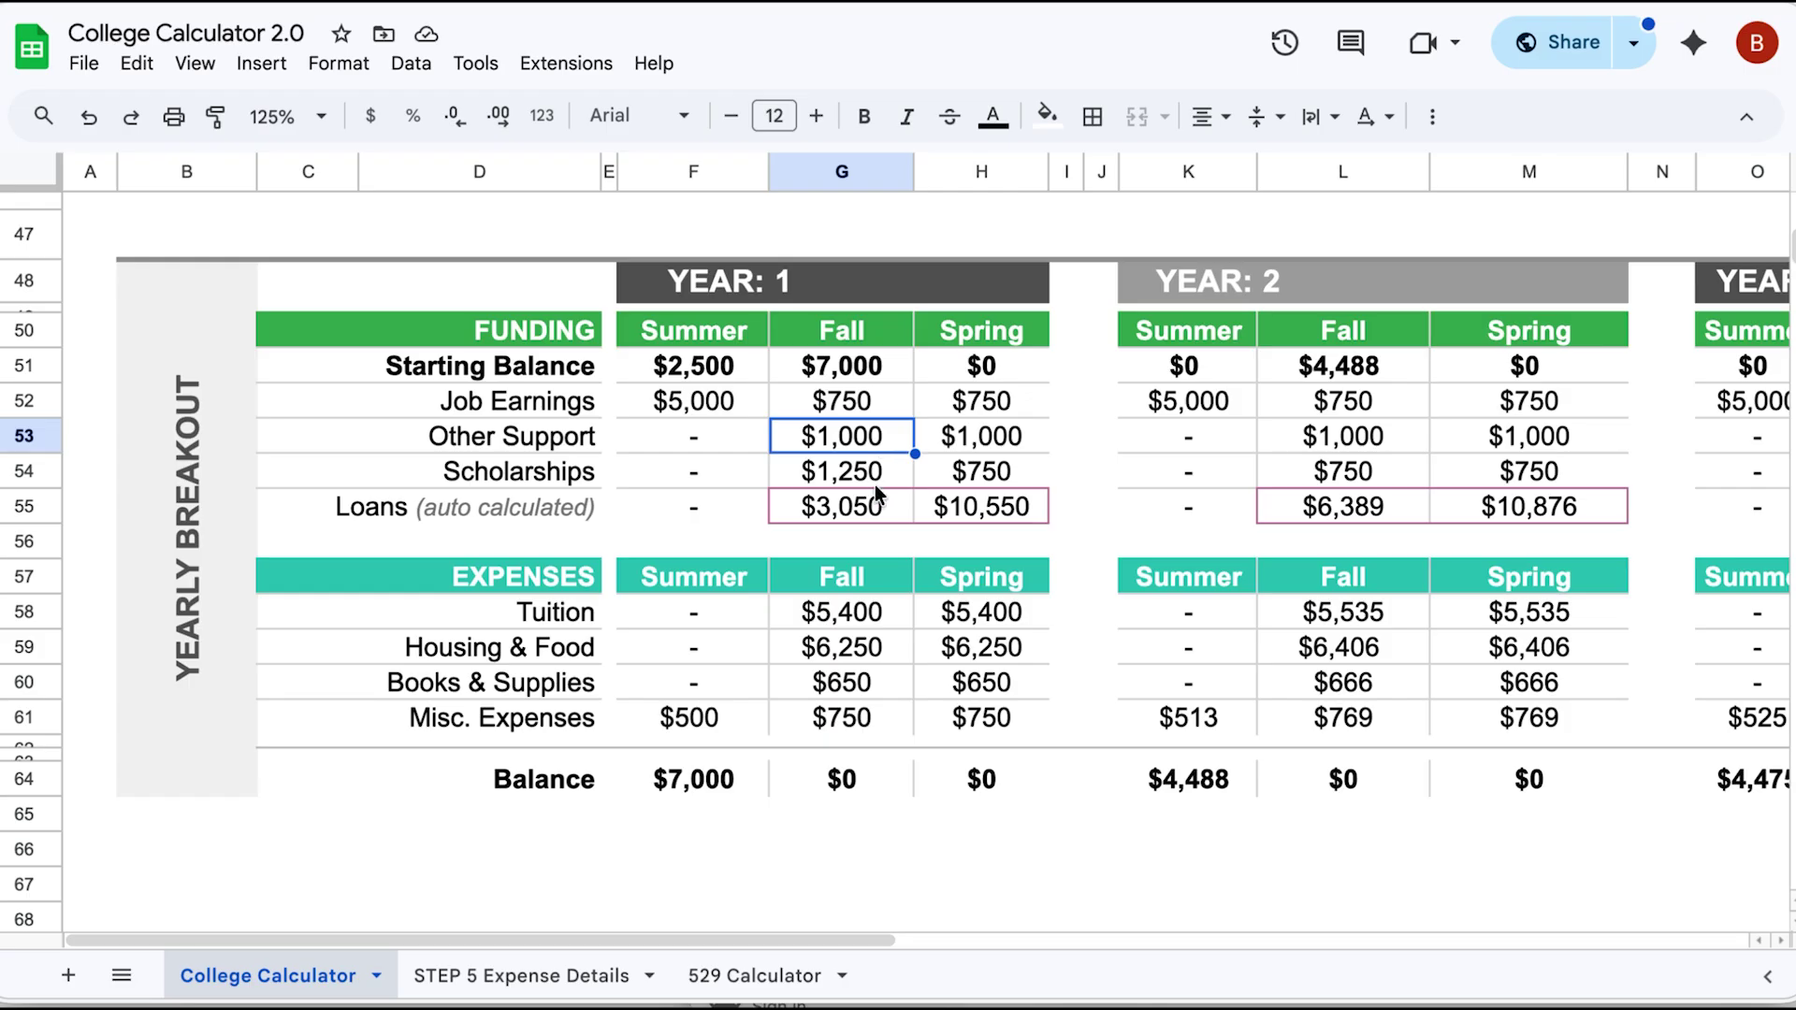
left_click(879, 475)
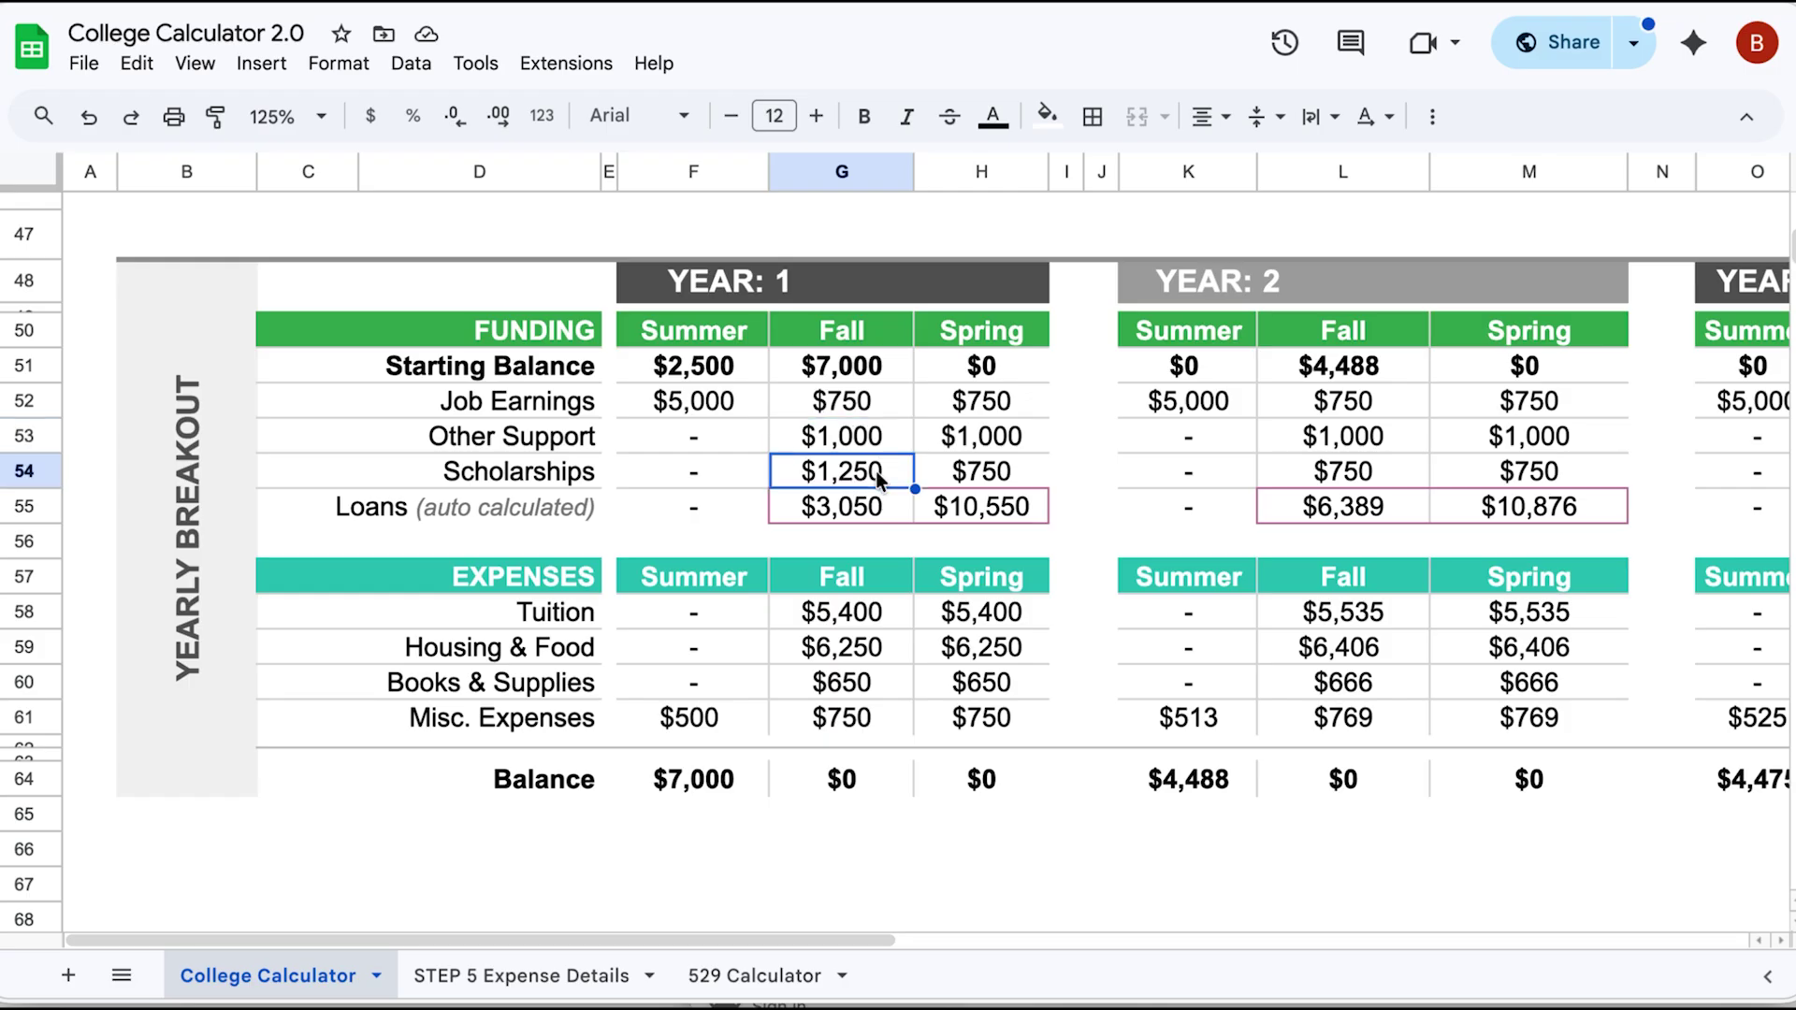
left_click_drag(872, 614, 868, 774)
left_click(853, 505)
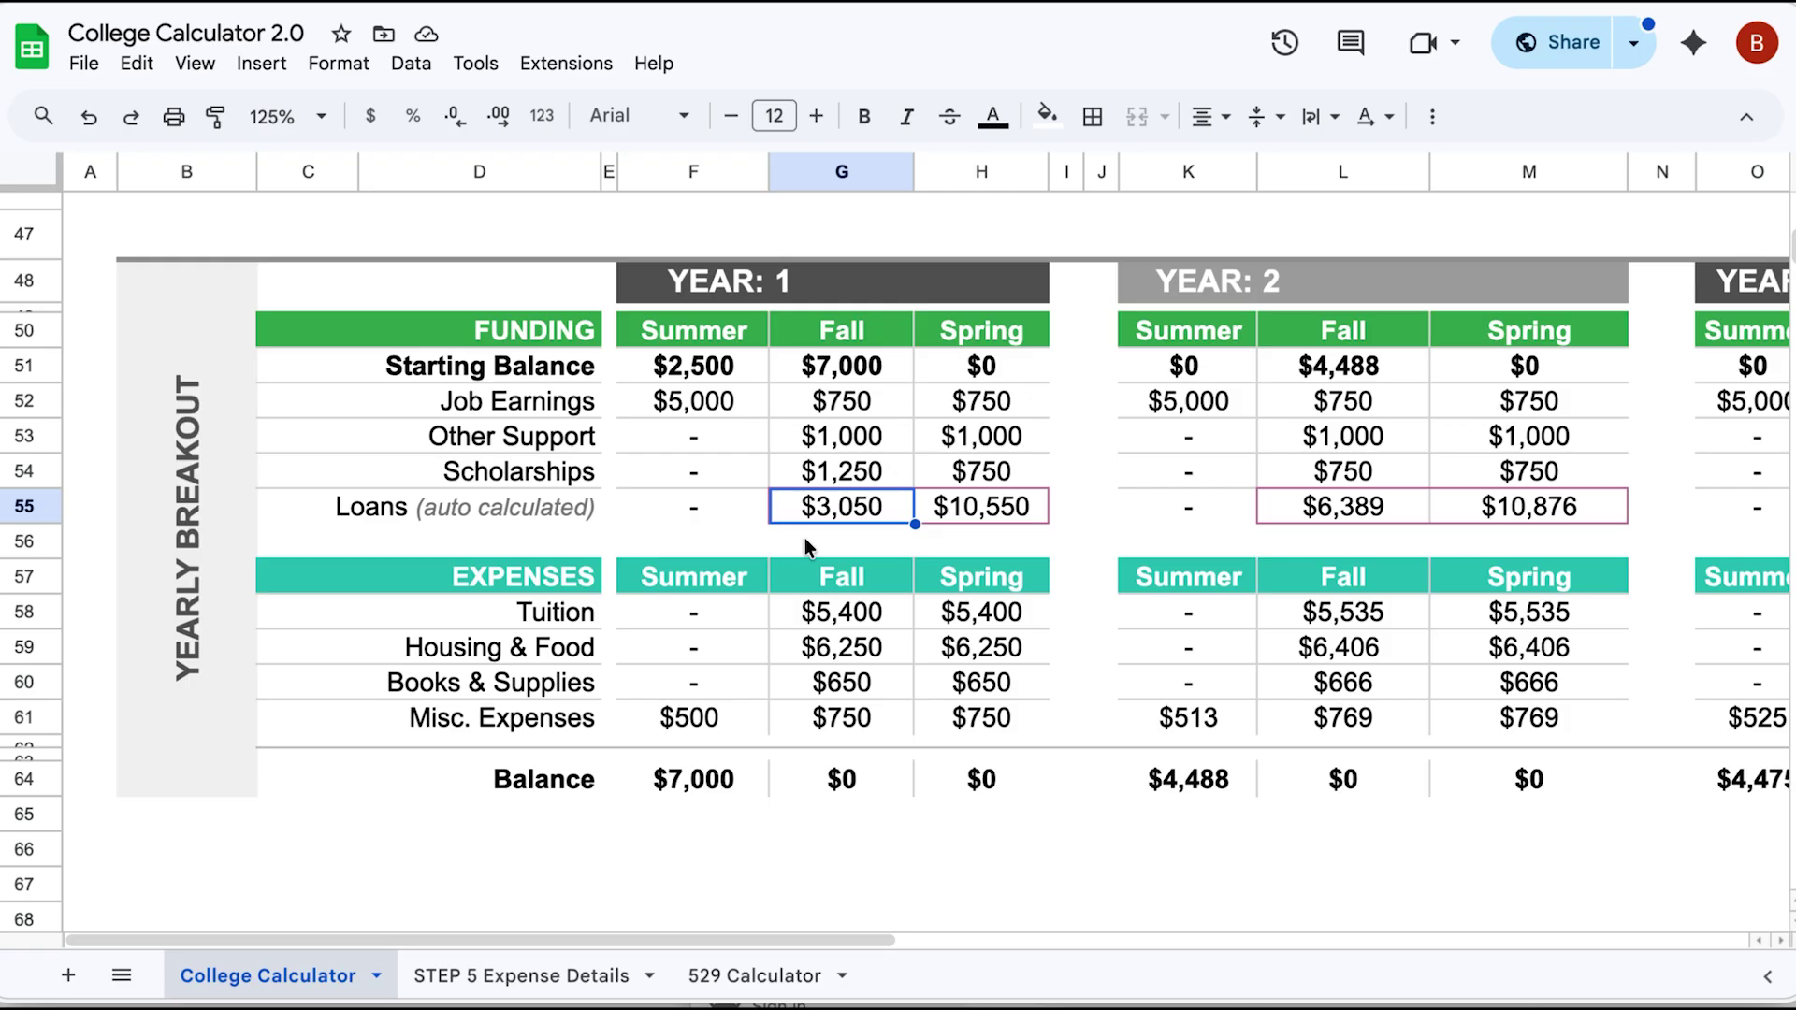
Examine the Year 1 Spring column of the Yearly Breakout, including its starting balance and auto-calculated loan
left_click(966, 334)
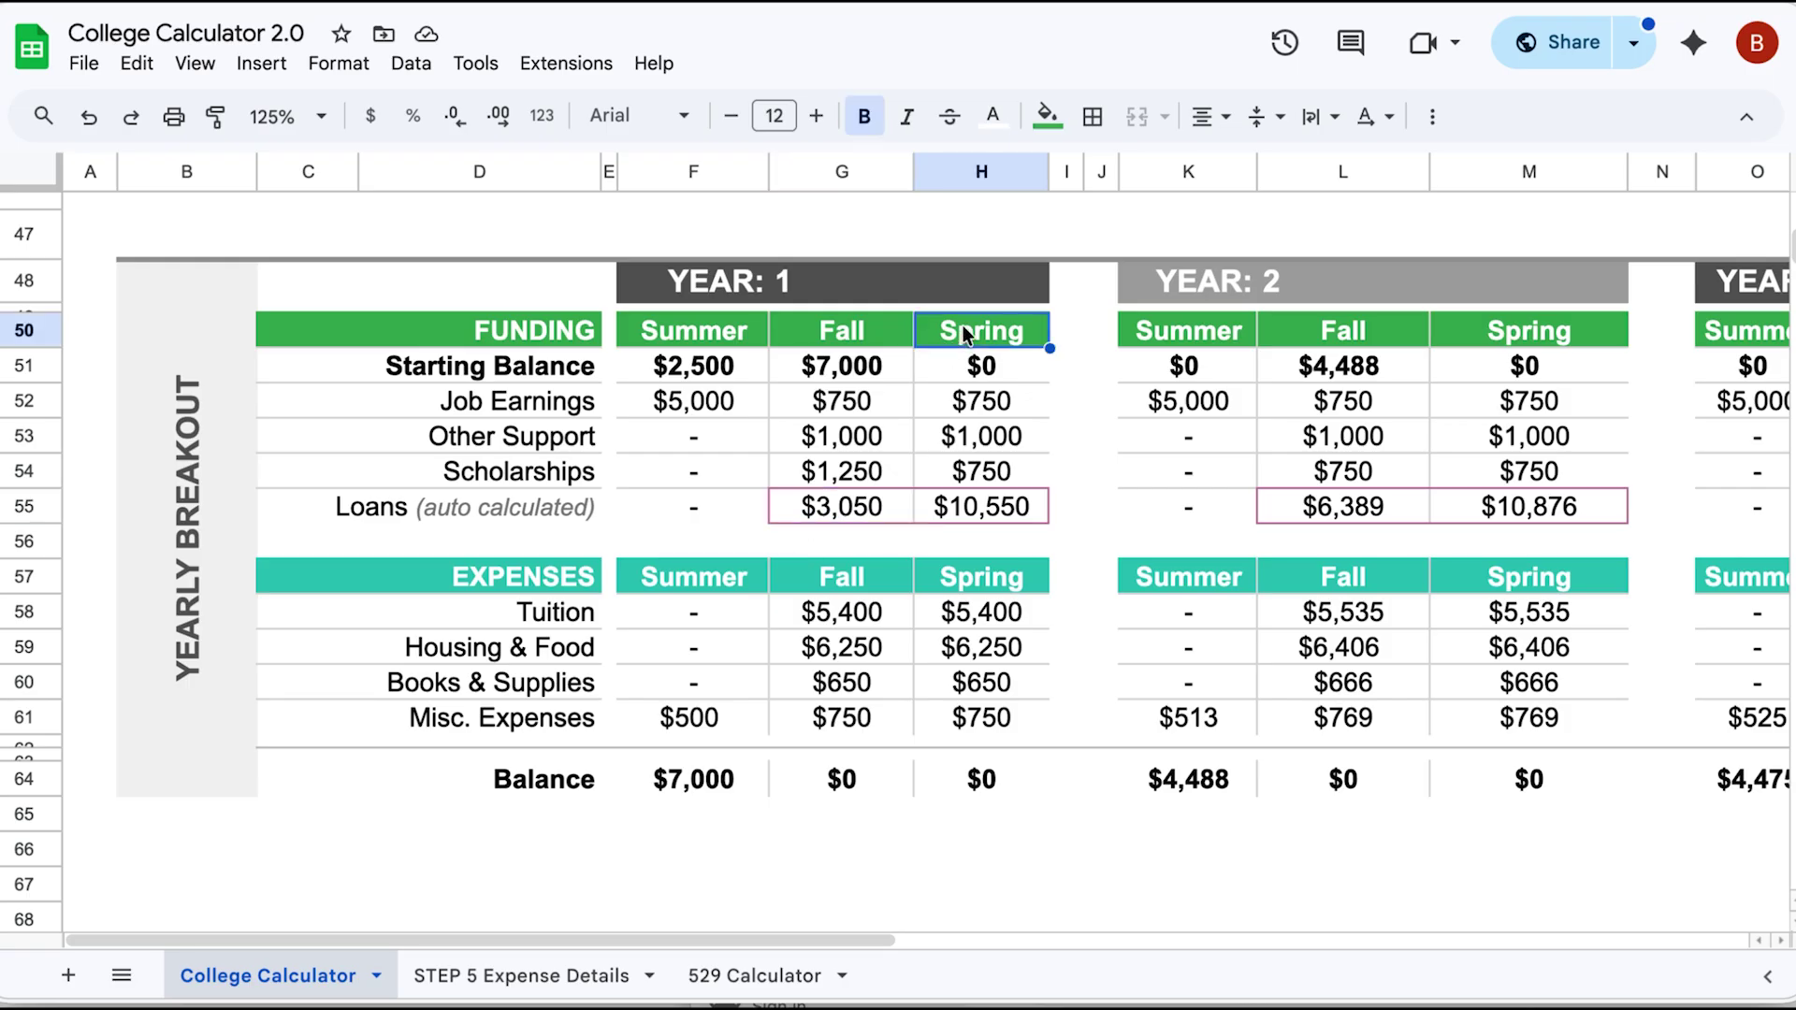
left_click(1005, 368)
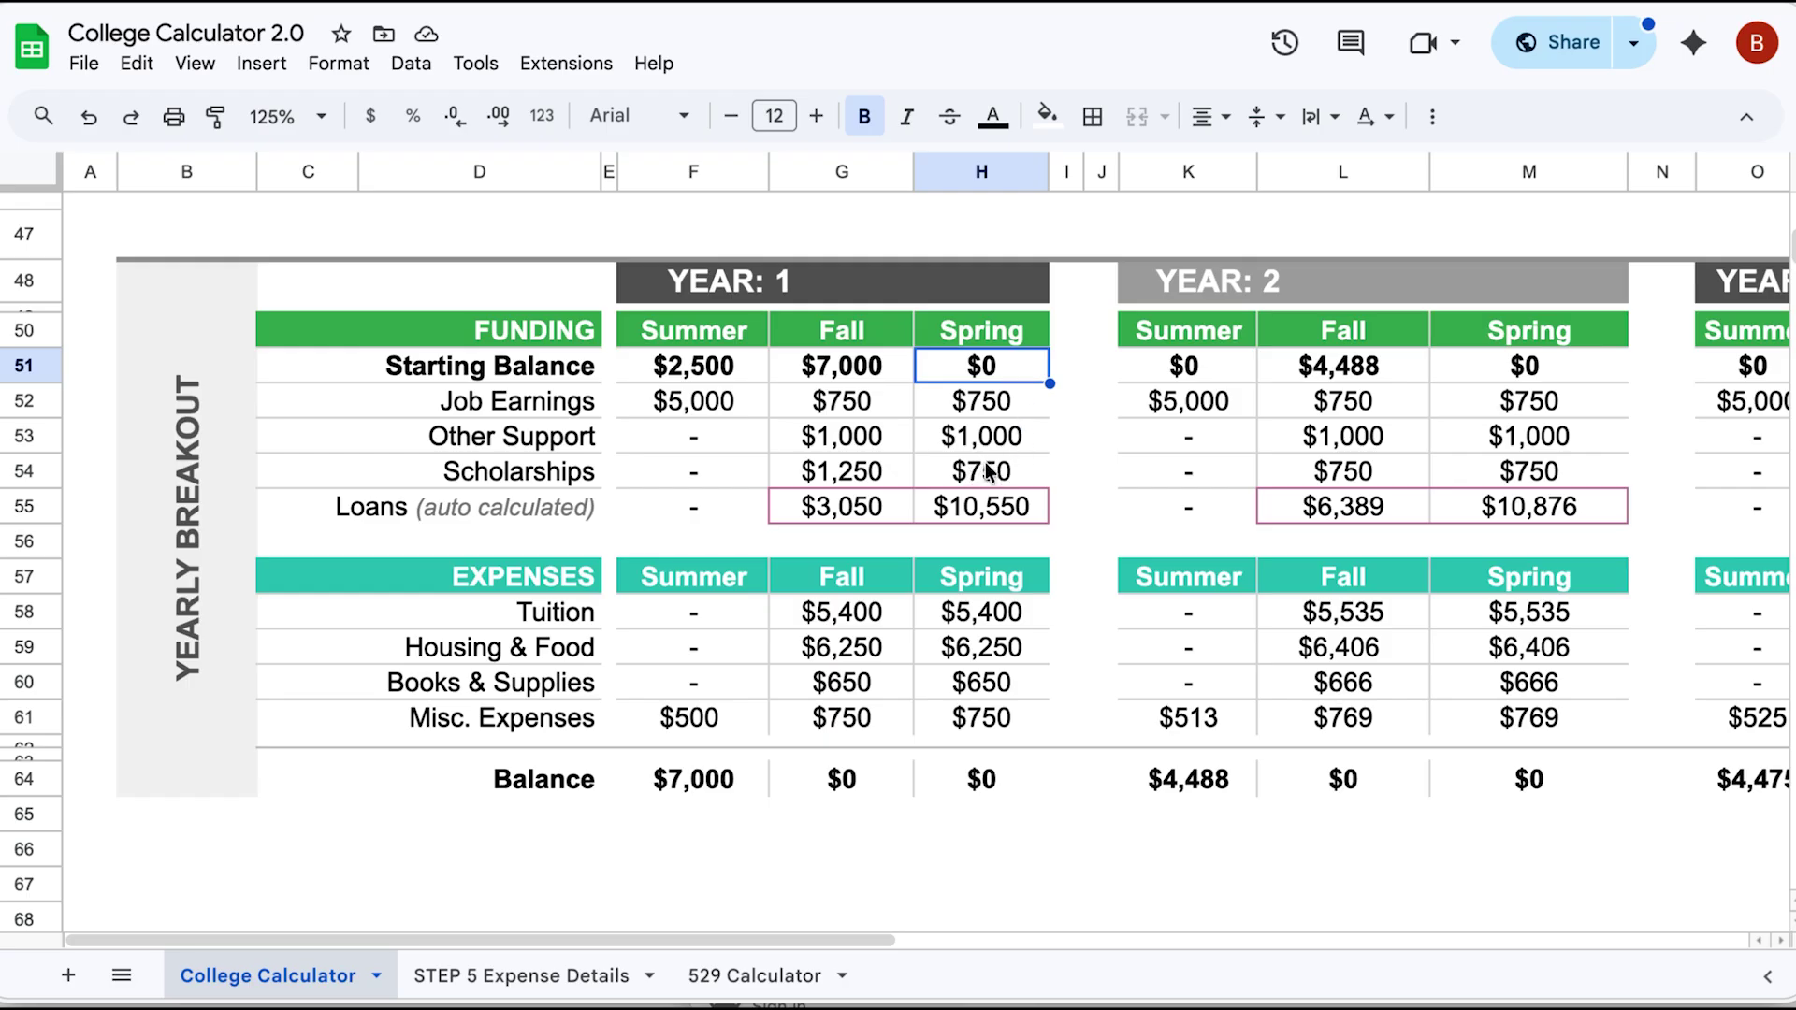
left_click(980, 507)
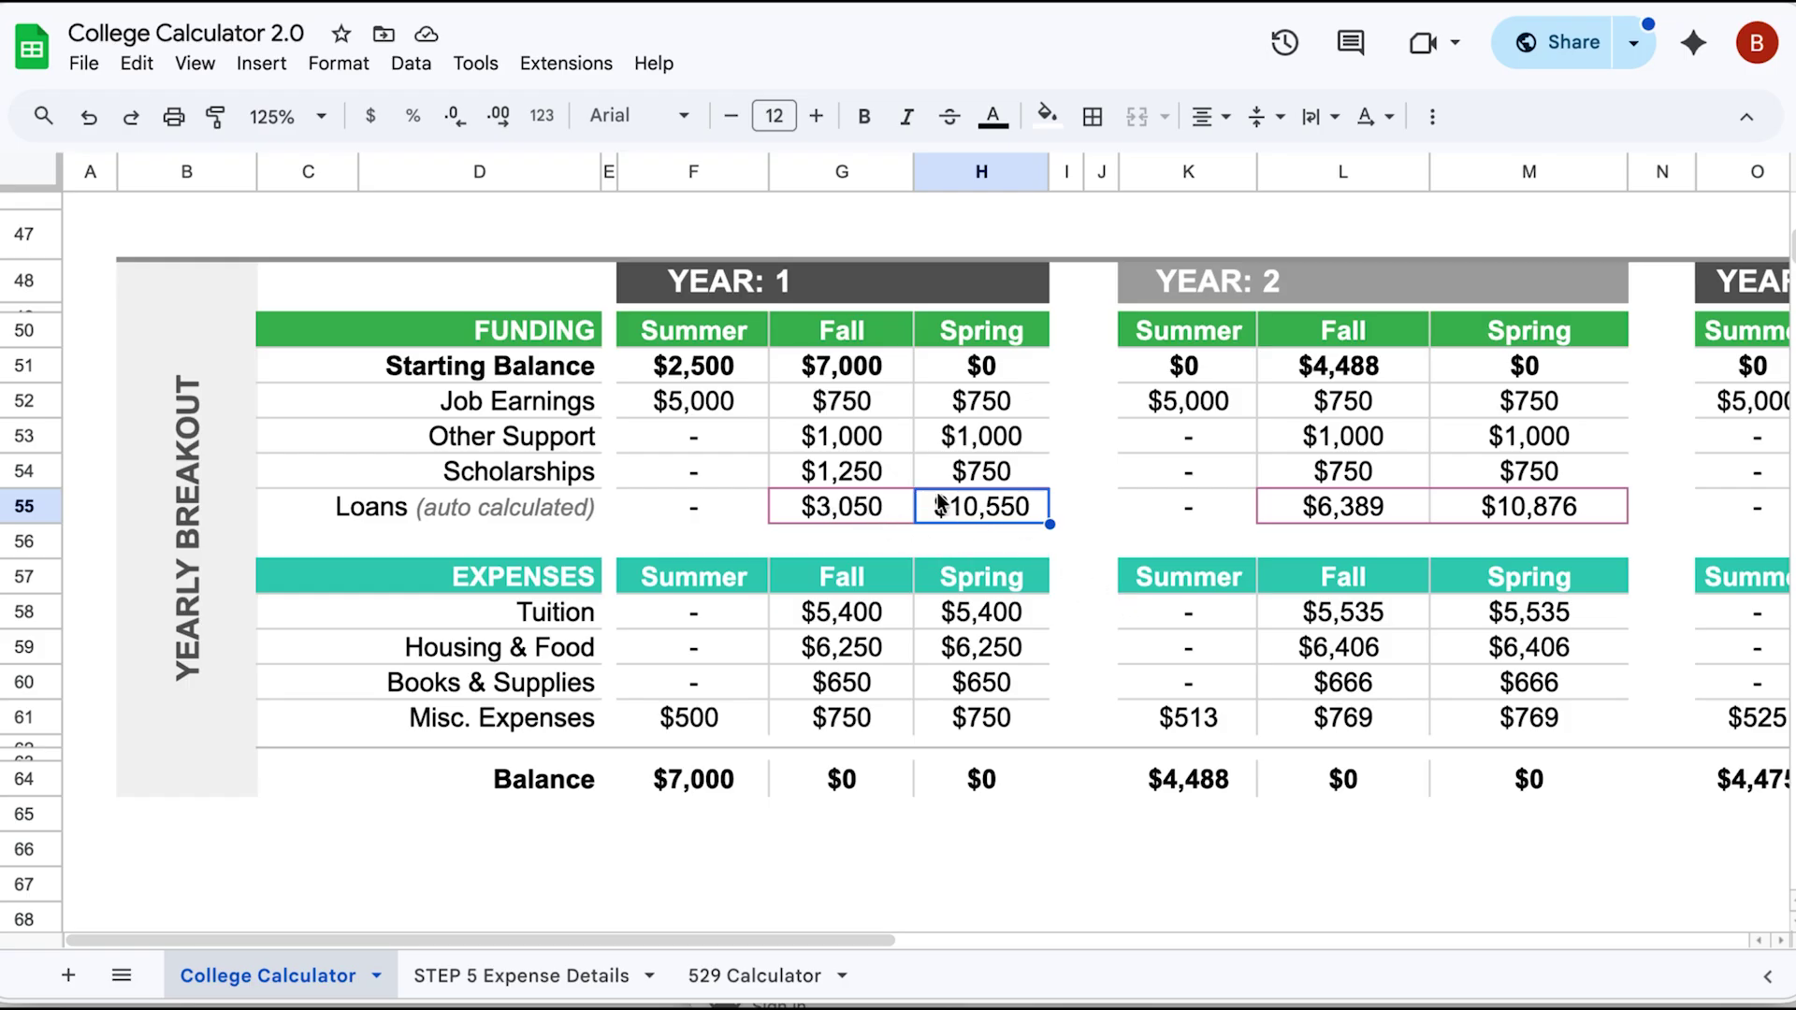
Look over the Yearly Breakout columns for years 2 through 5
scroll(1161, 520, "right", 5)
scroll(1162, 520, "right", 9)
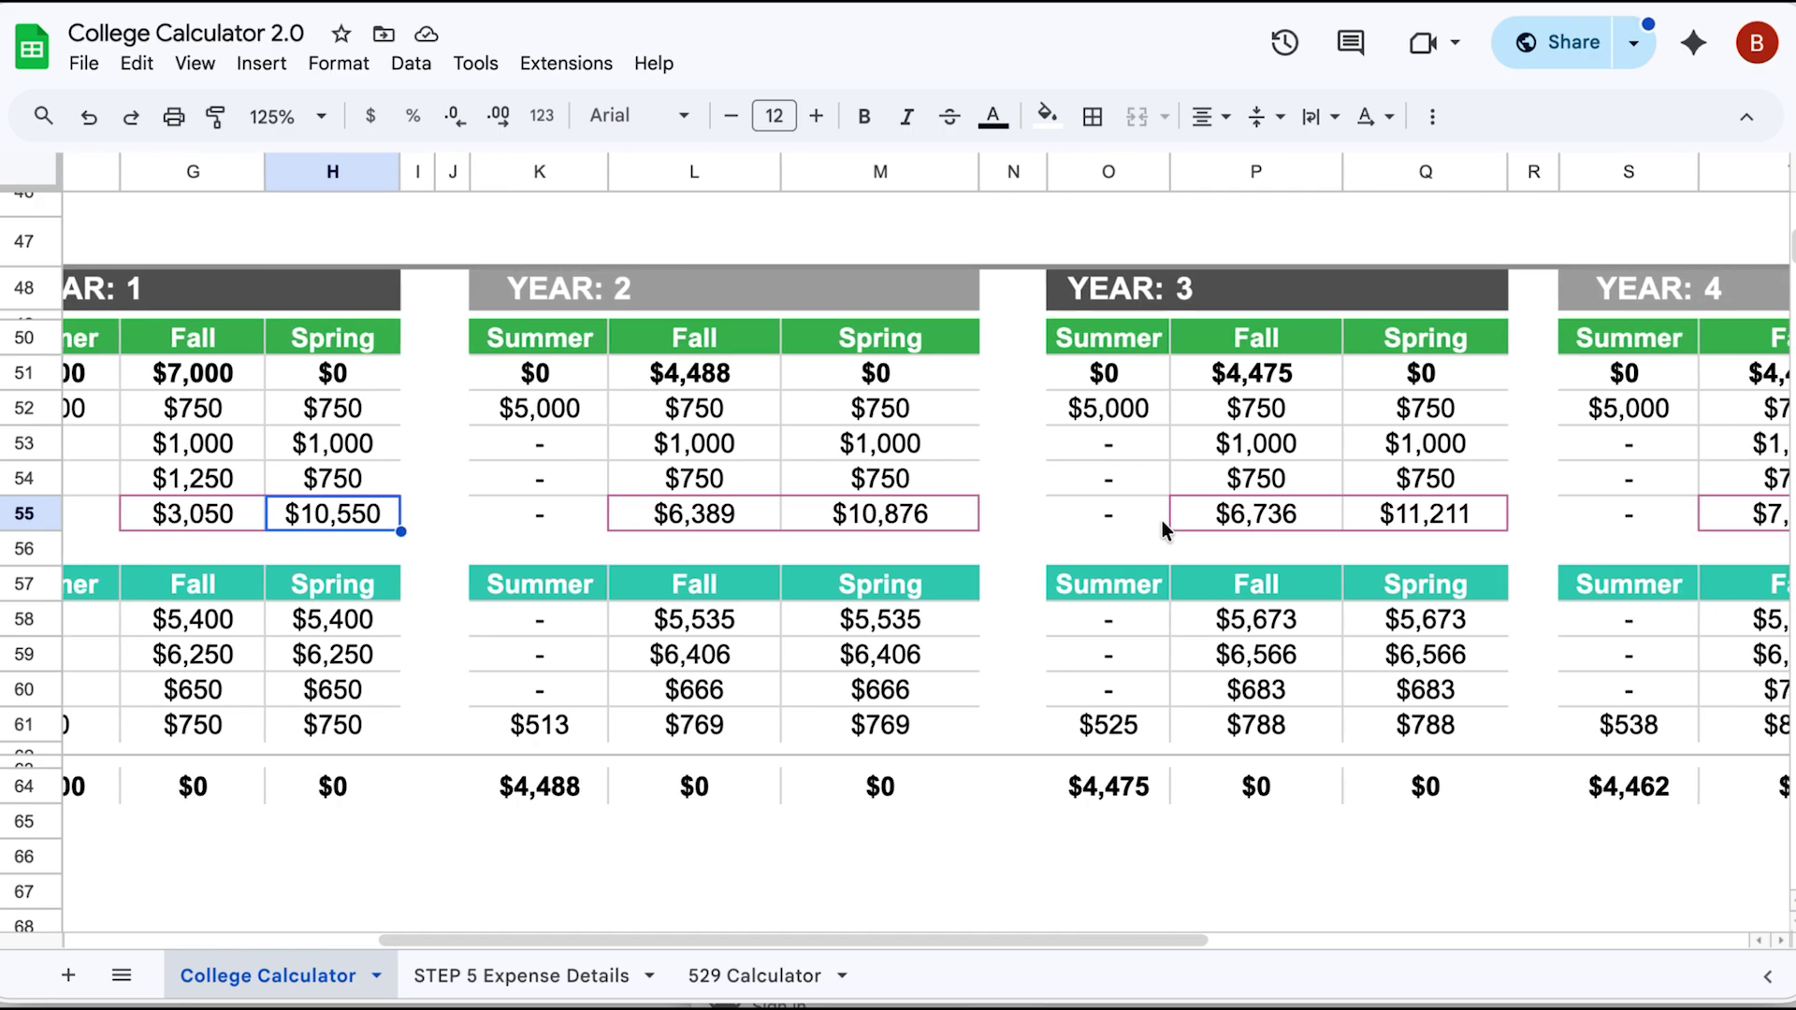
scroll(1162, 520, "left", 14)
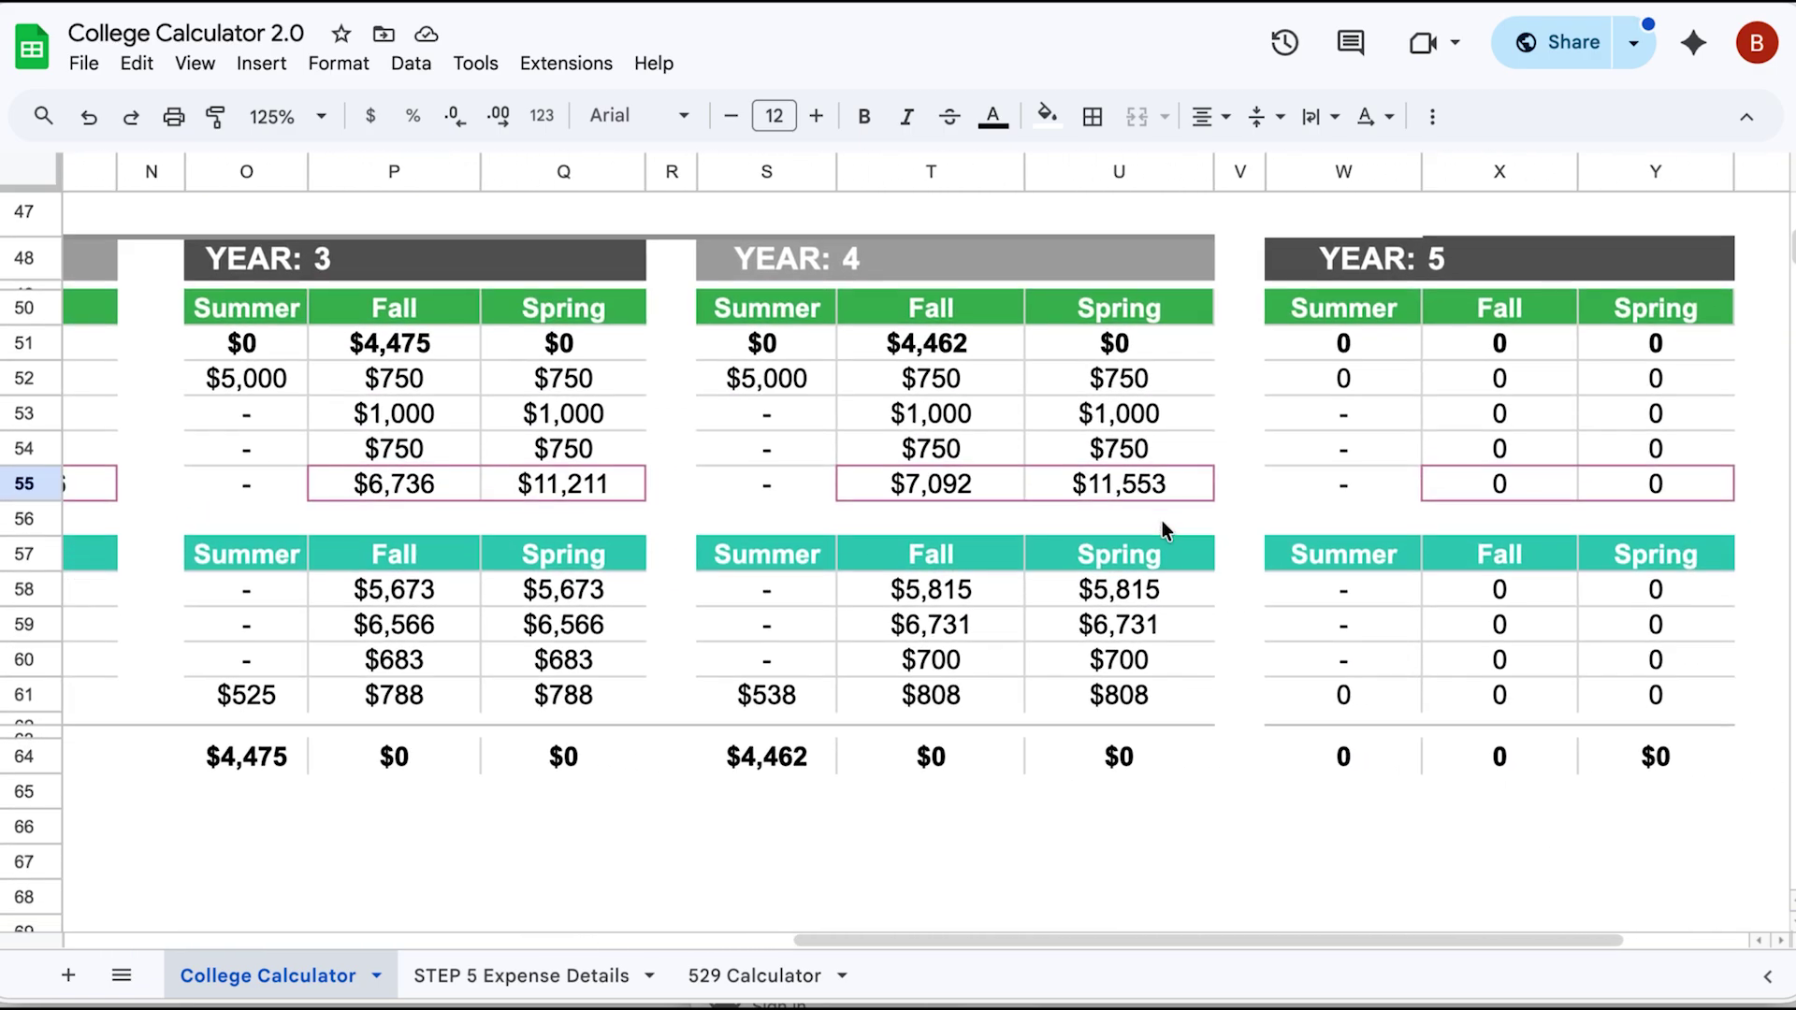
Review the Step 3 loan amounts by year and the monthly payments in the loan summary
scroll(1161, 520, "up", 7)
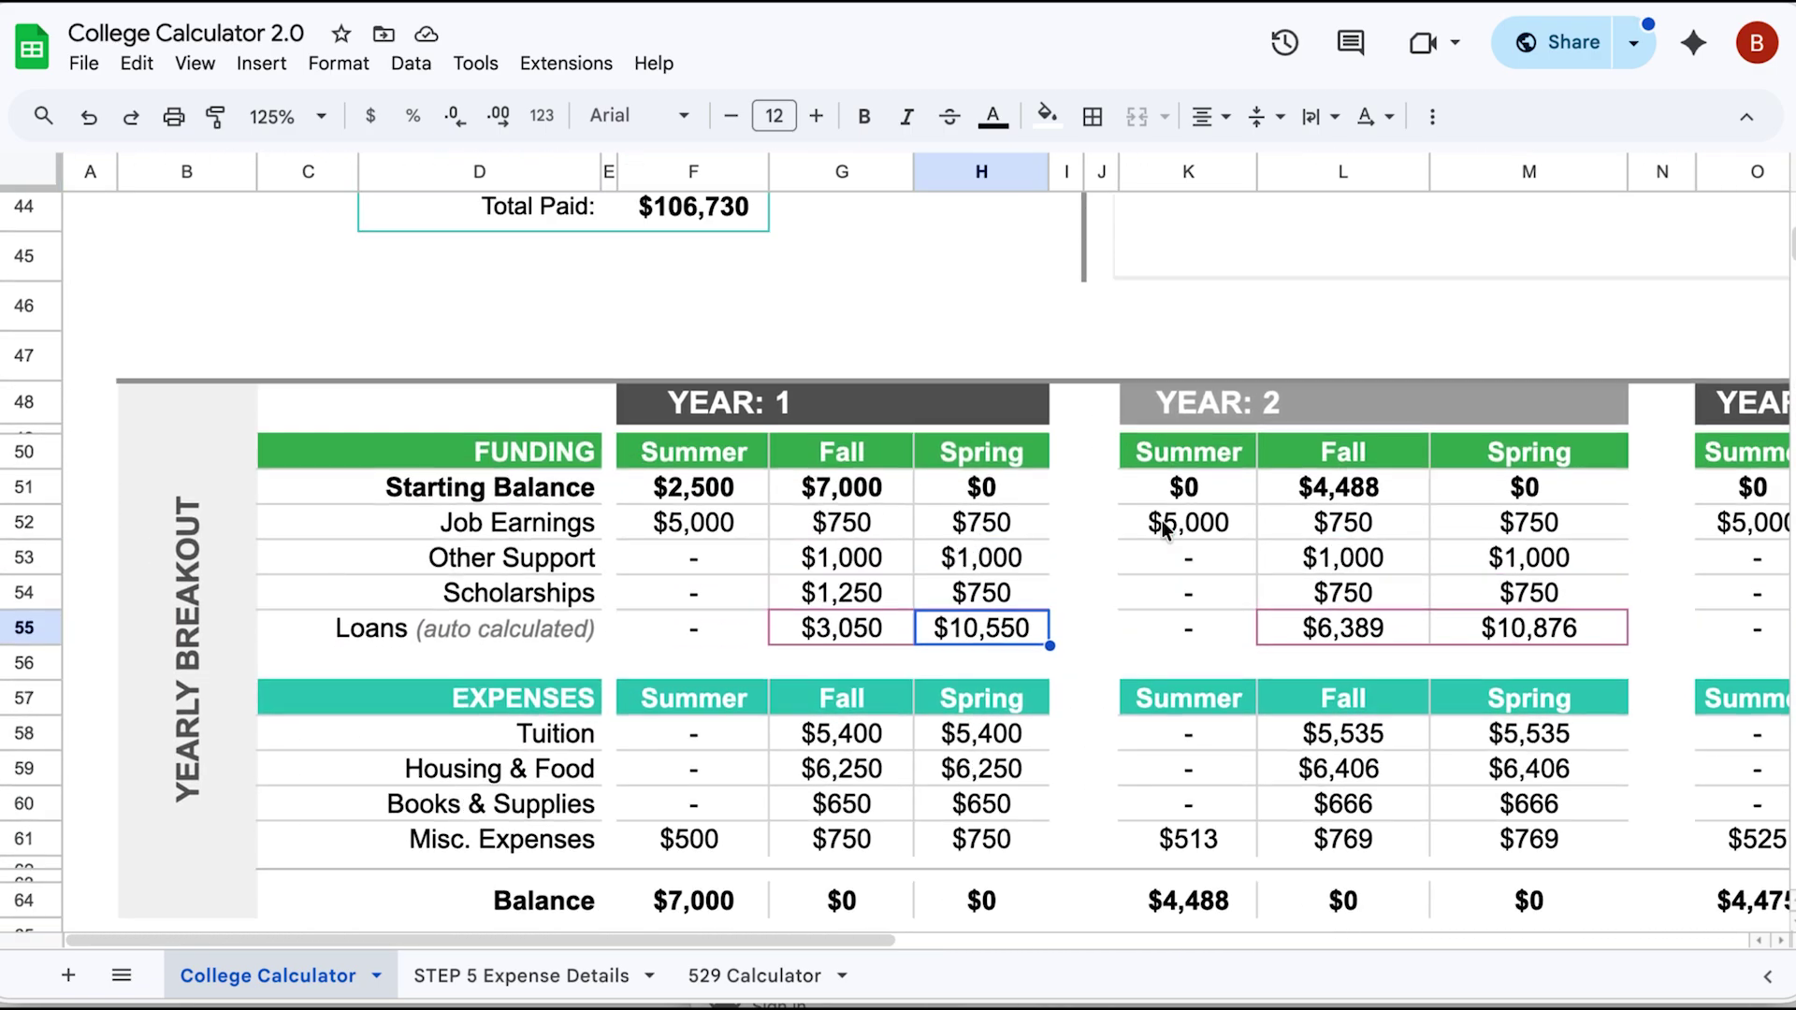
scroll(1161, 532, "up", 1)
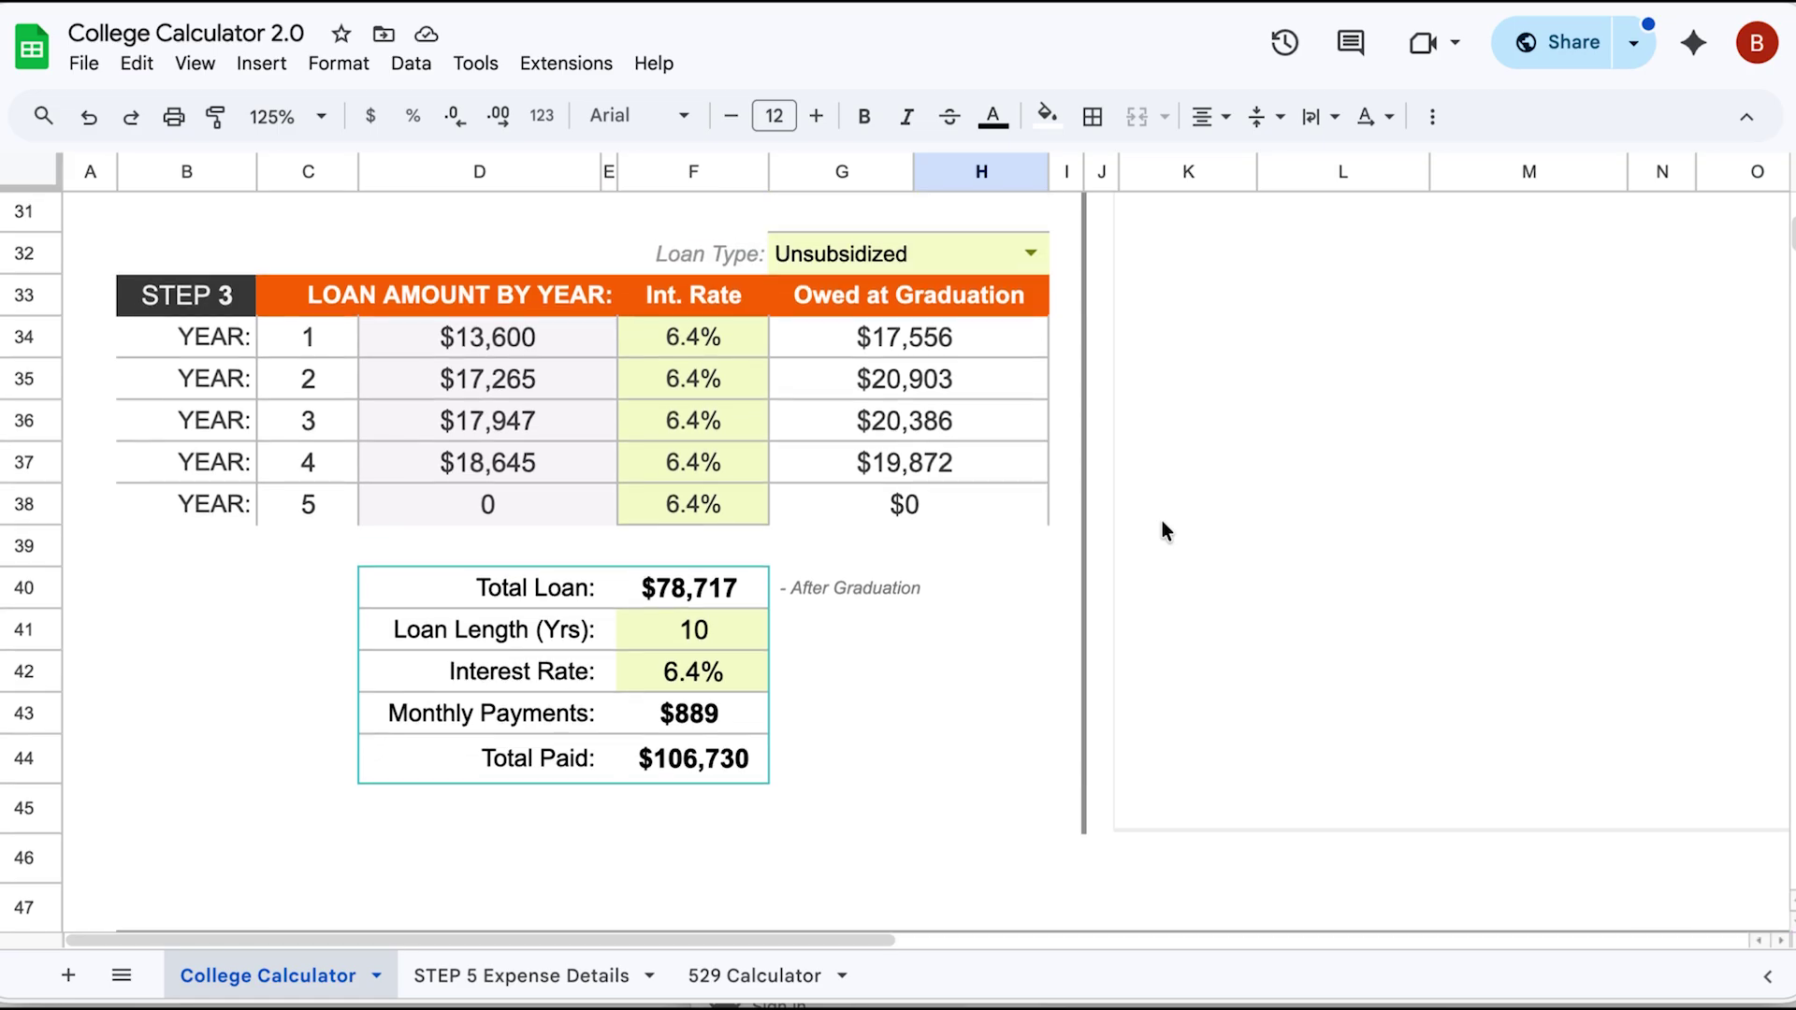
left_click(699, 718)
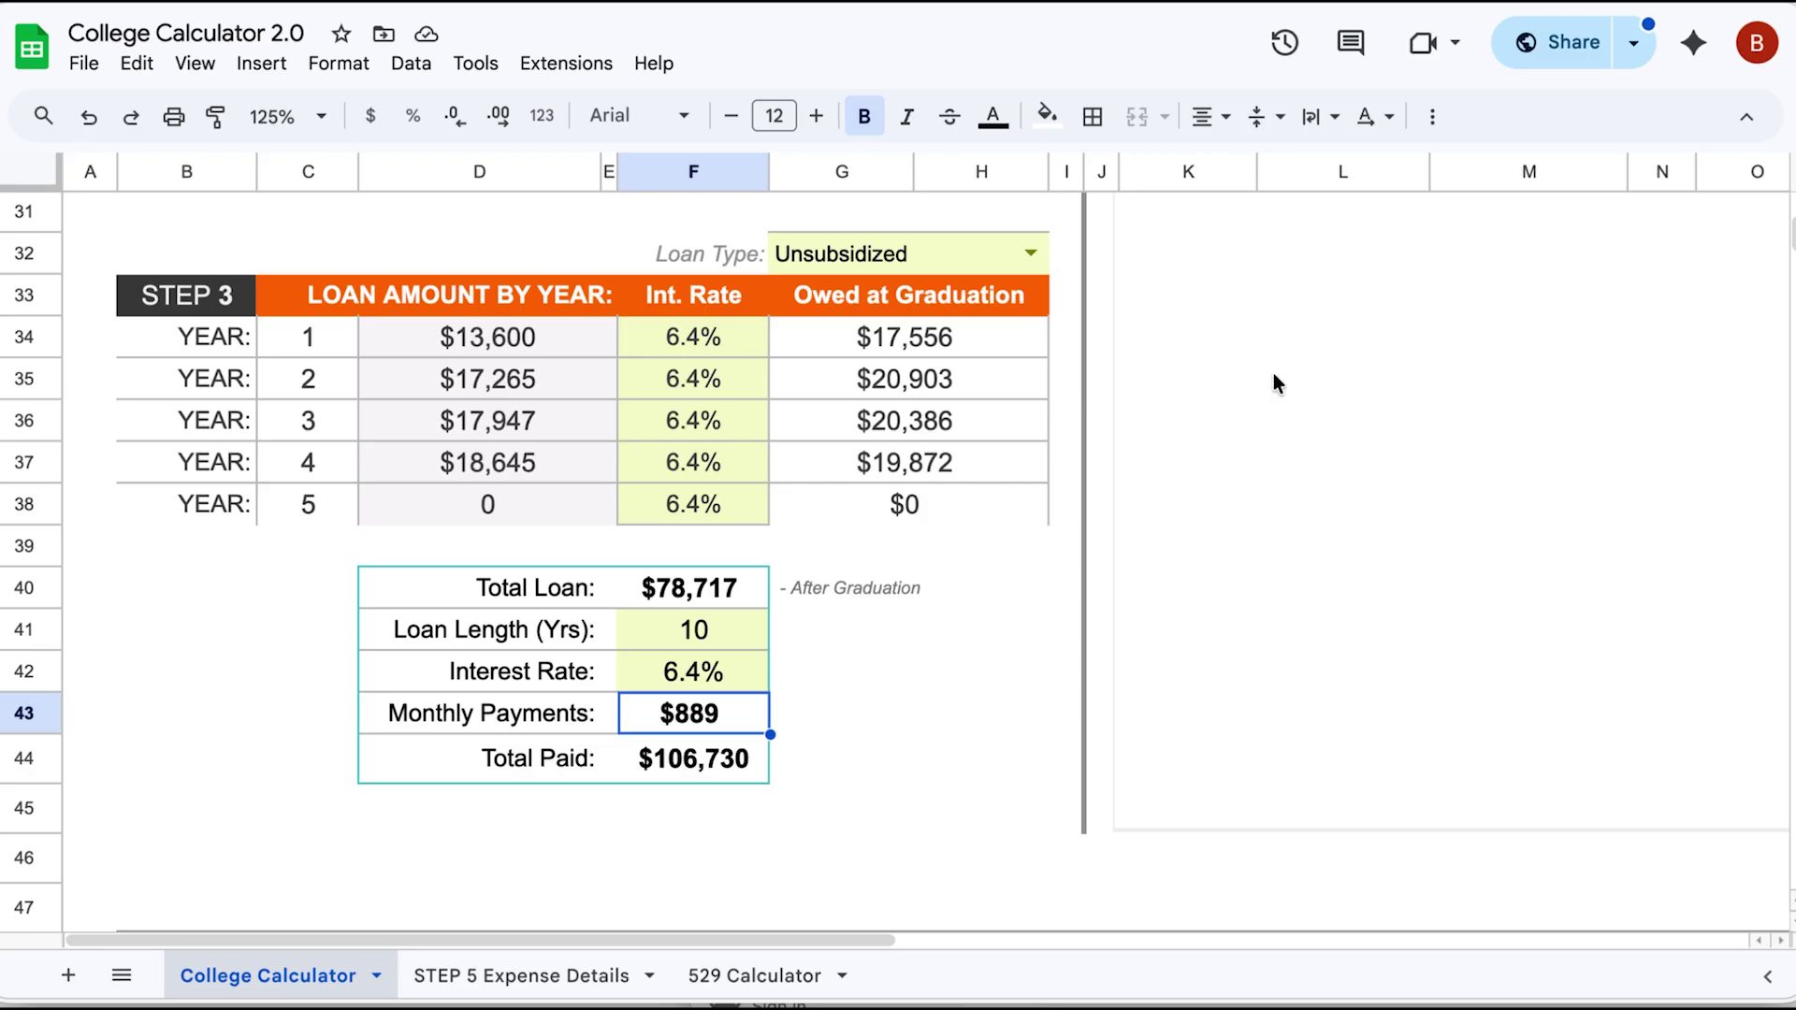
Delete the blank white overlay that covers the area beside the Funding & Loans section
scroll(1272, 373, "up", 6)
scroll(1272, 373, "right", 5)
scroll(1274, 378, "up", 6)
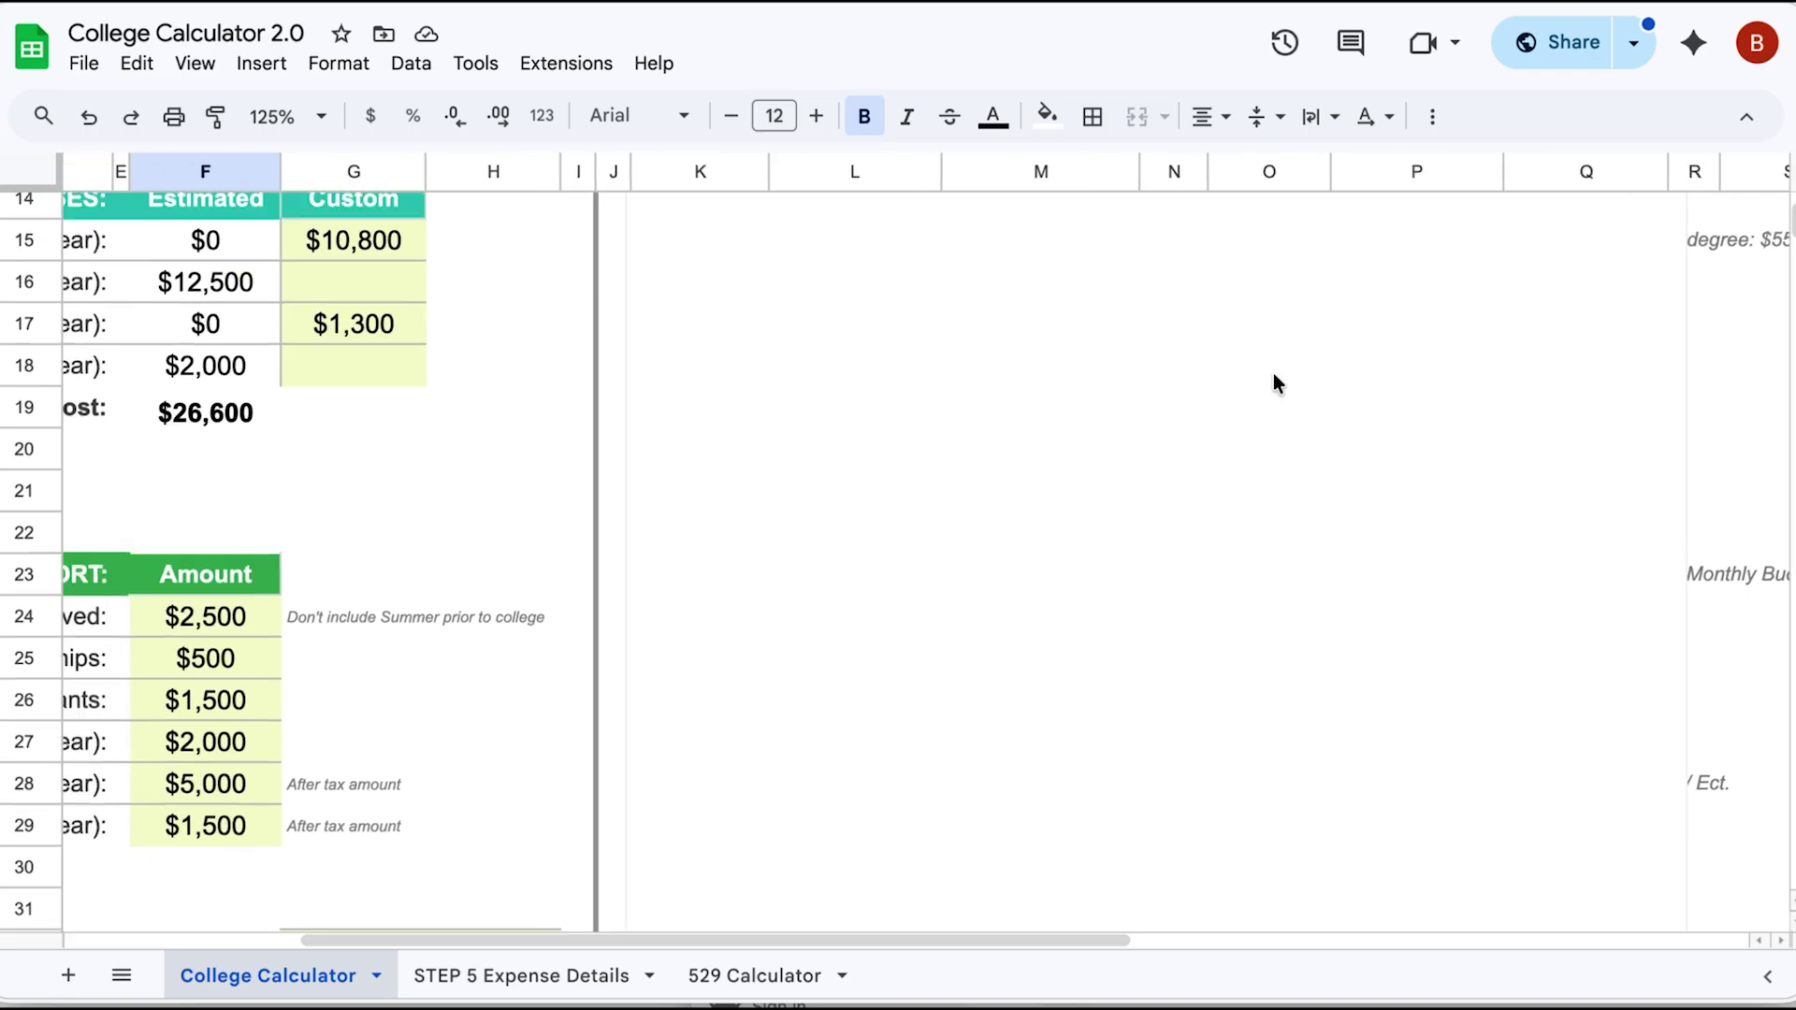
left_click(1253, 400)
key("Delete")
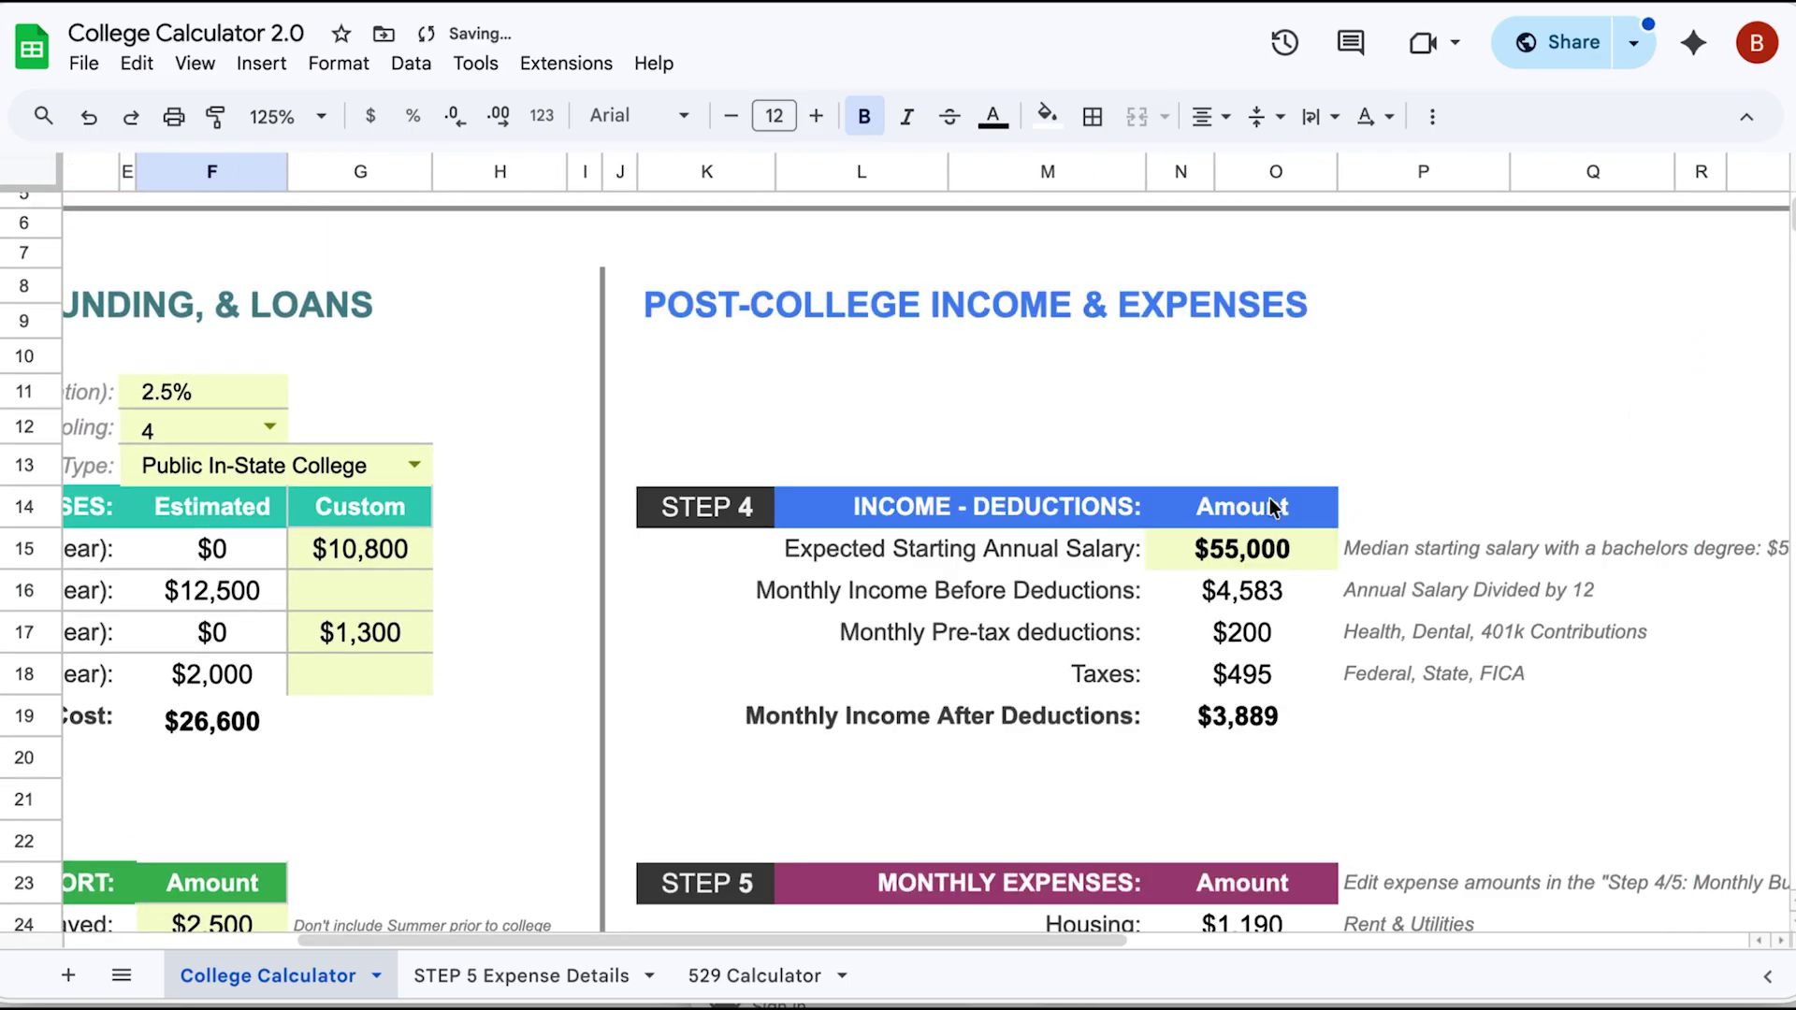
Review the Step 4 starting salary, deductions, taxes and monthly income after deductions, plus the Step 5 monthly expenses
left_click(1242, 552)
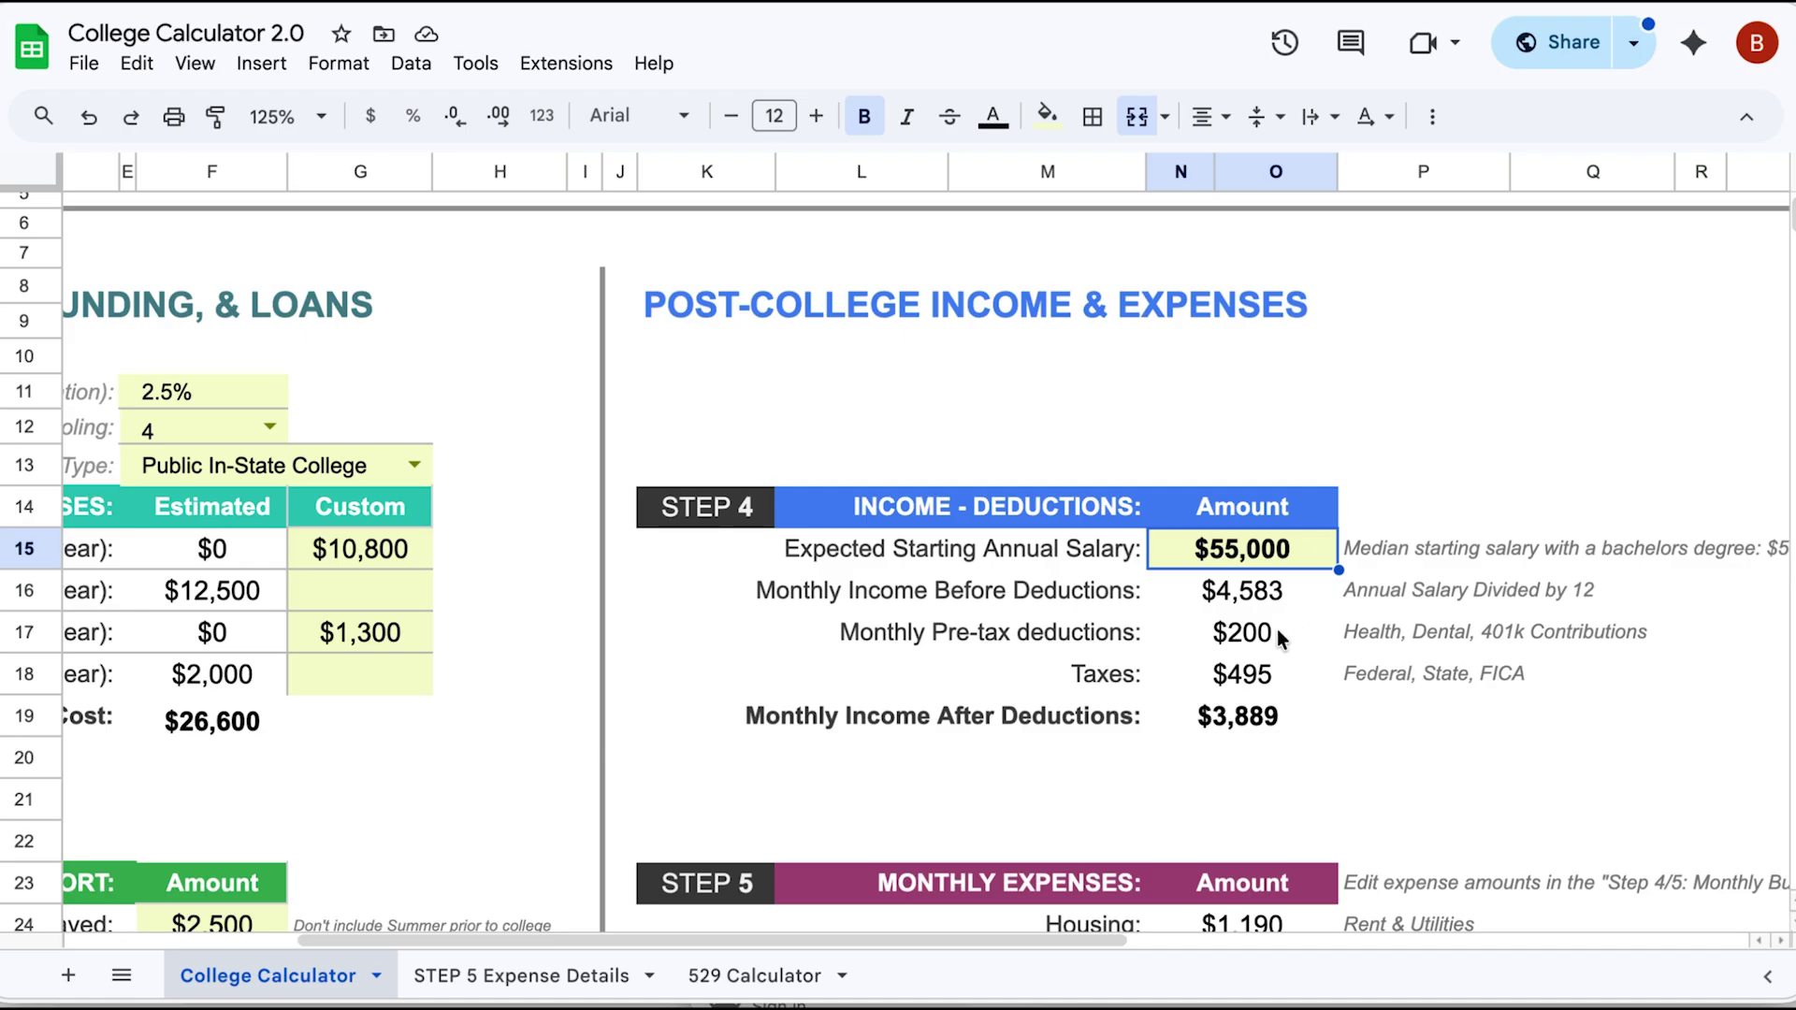
left_click_drag(1280, 638, 1275, 660)
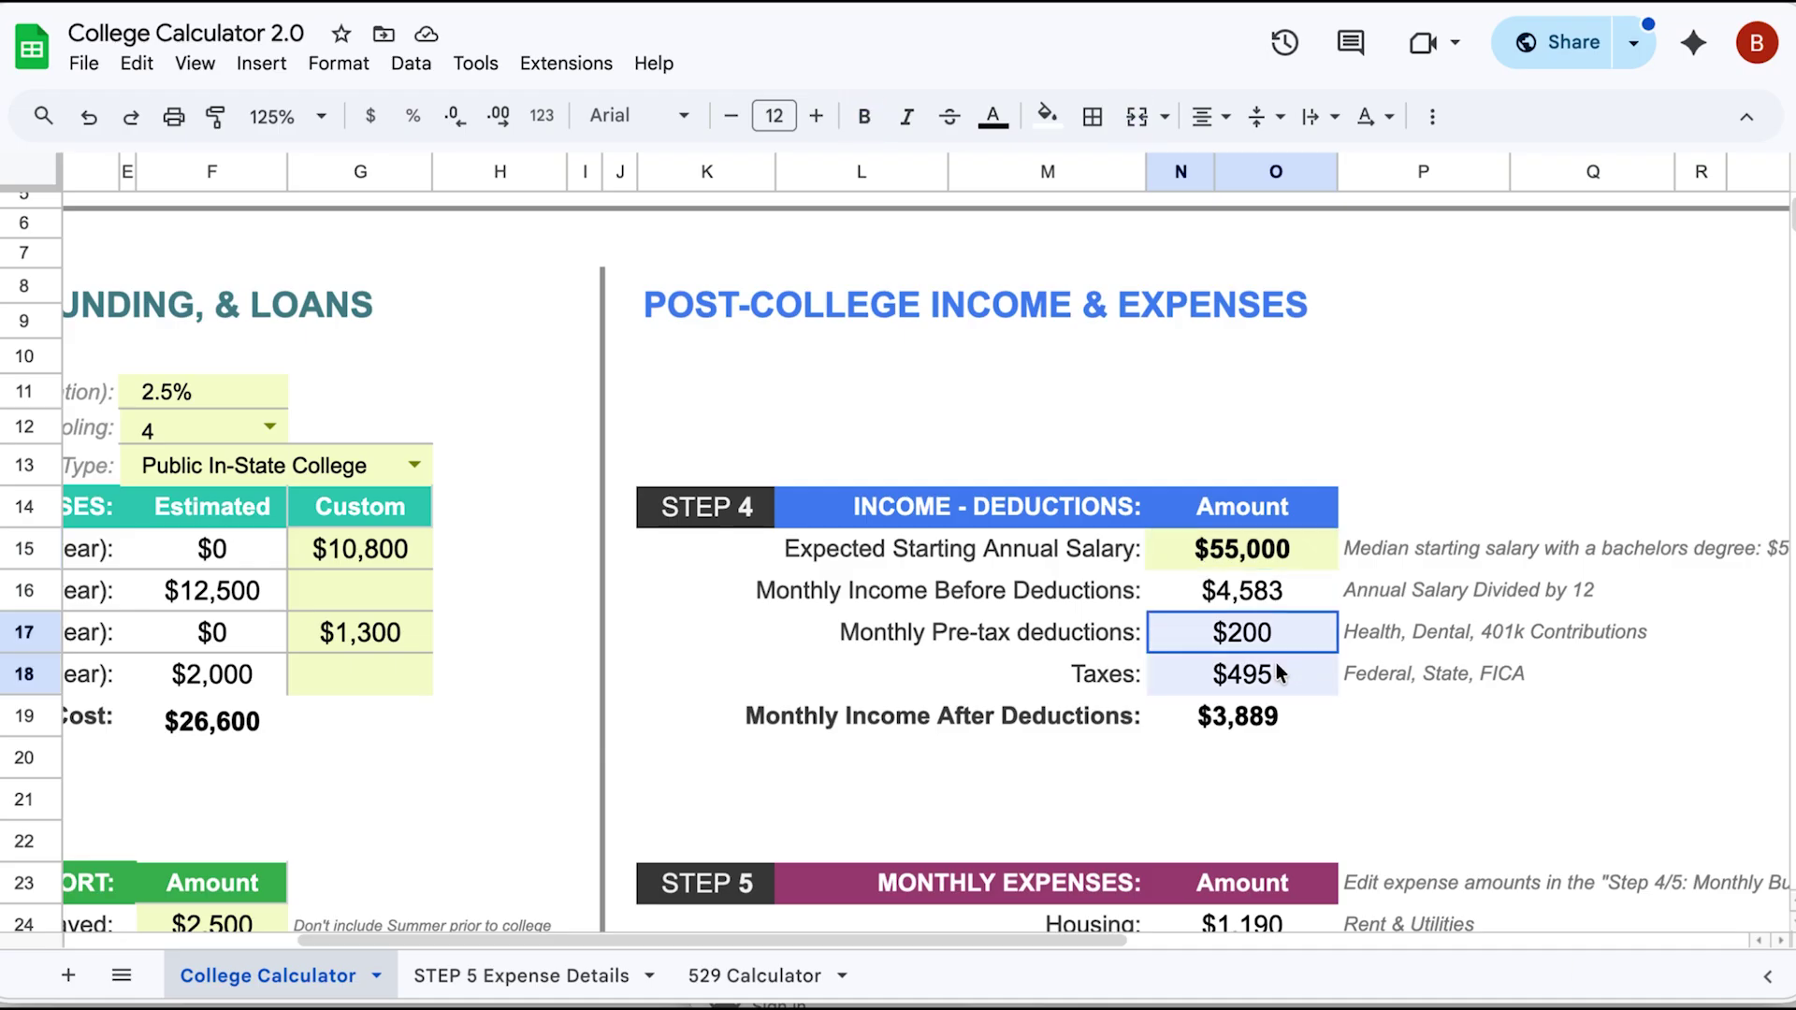
left_click(1264, 717)
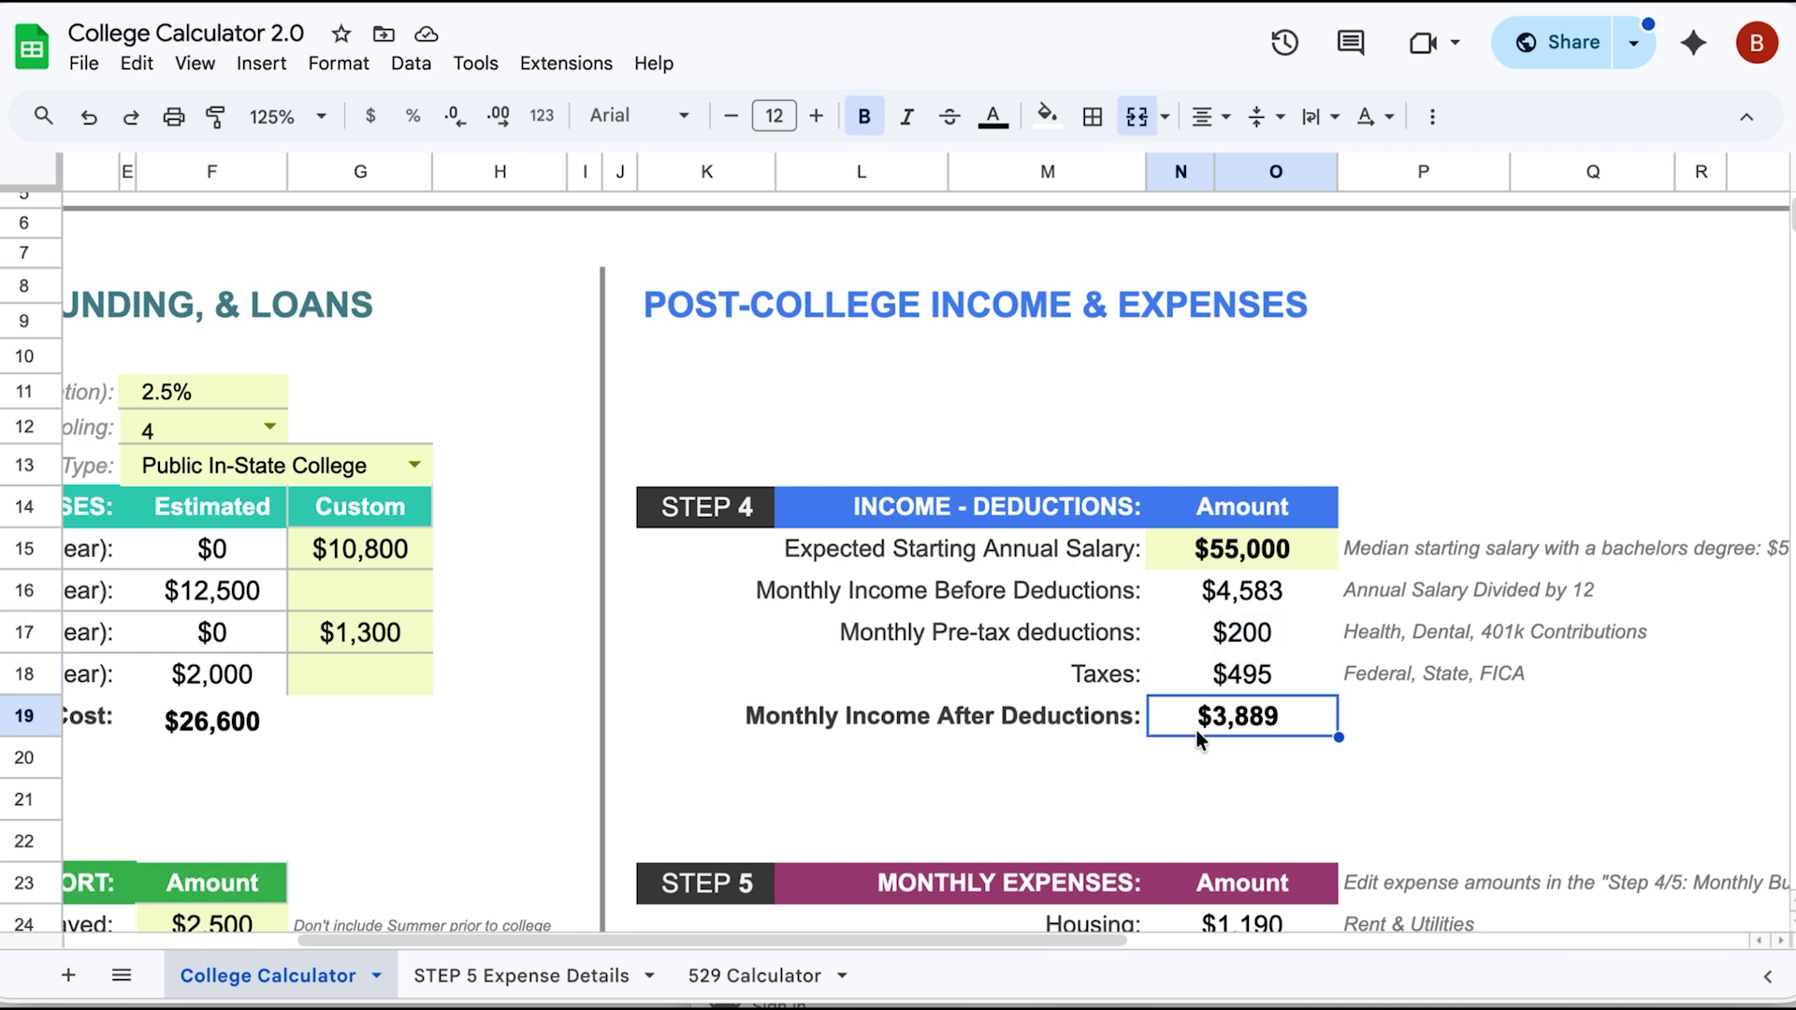
scroll(1229, 760, "down", 5)
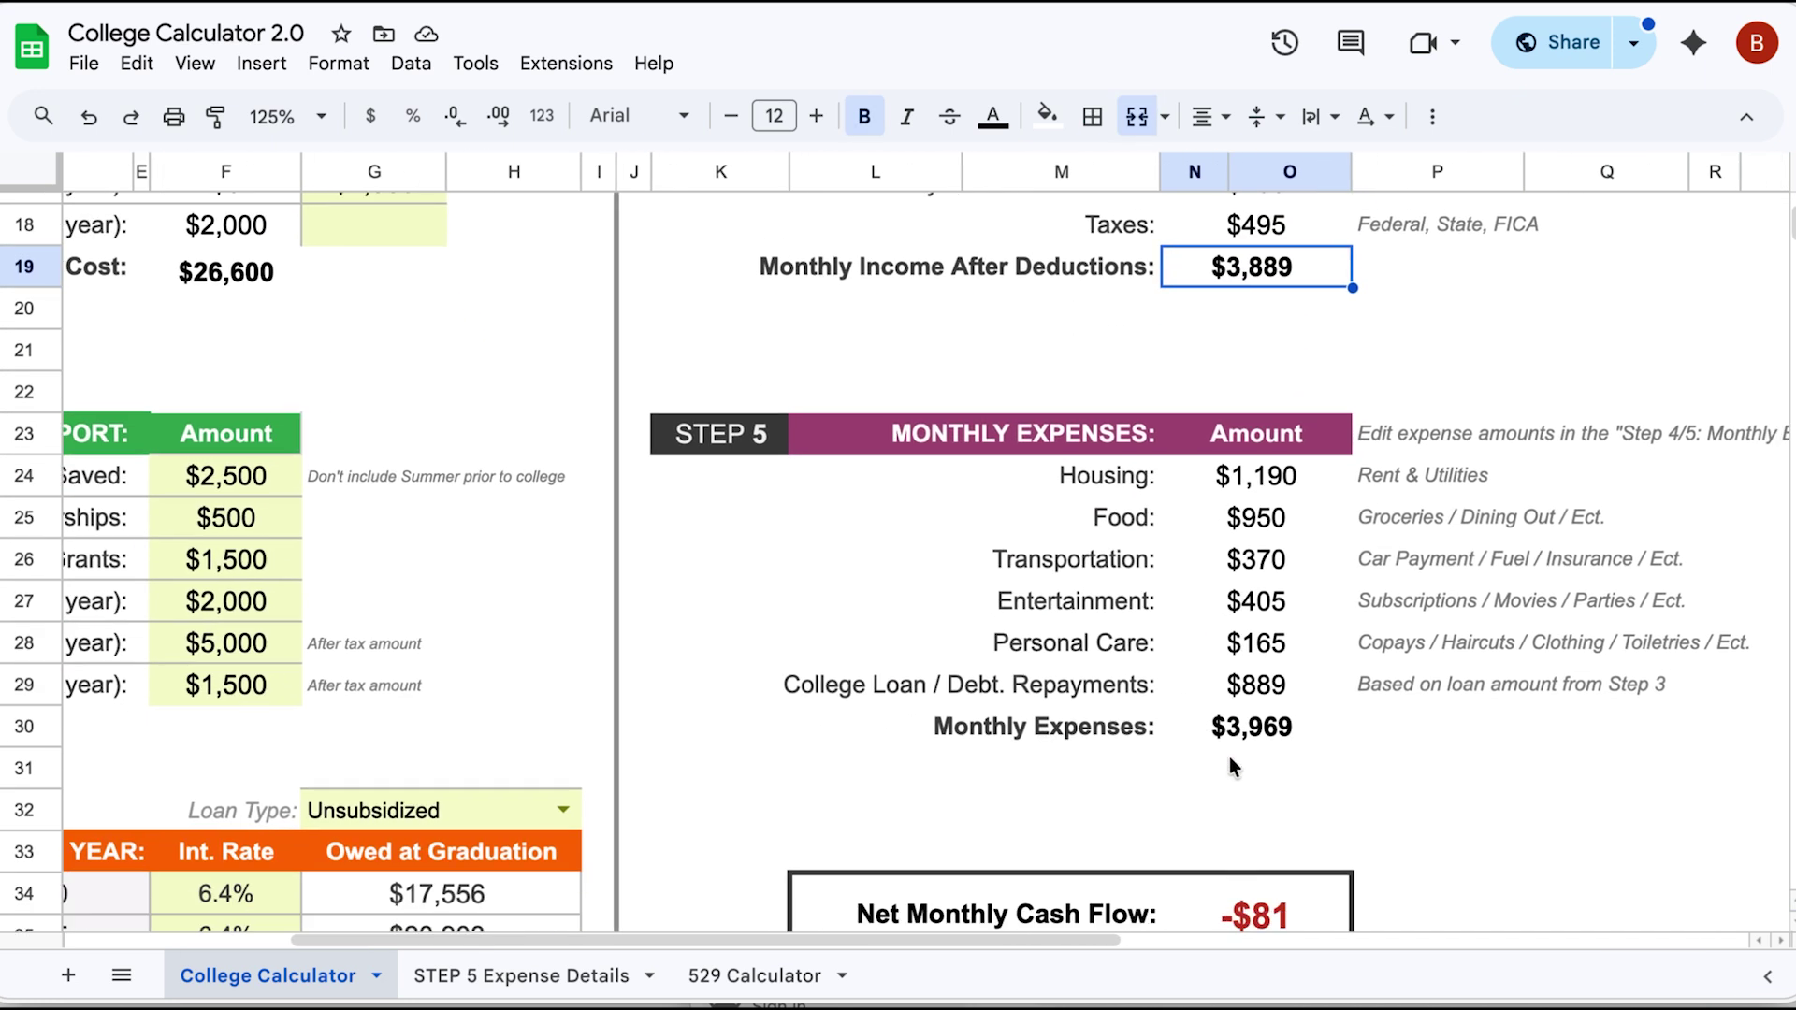
scroll(1229, 759, "up", 1)
scroll(1228, 759, "right", 1)
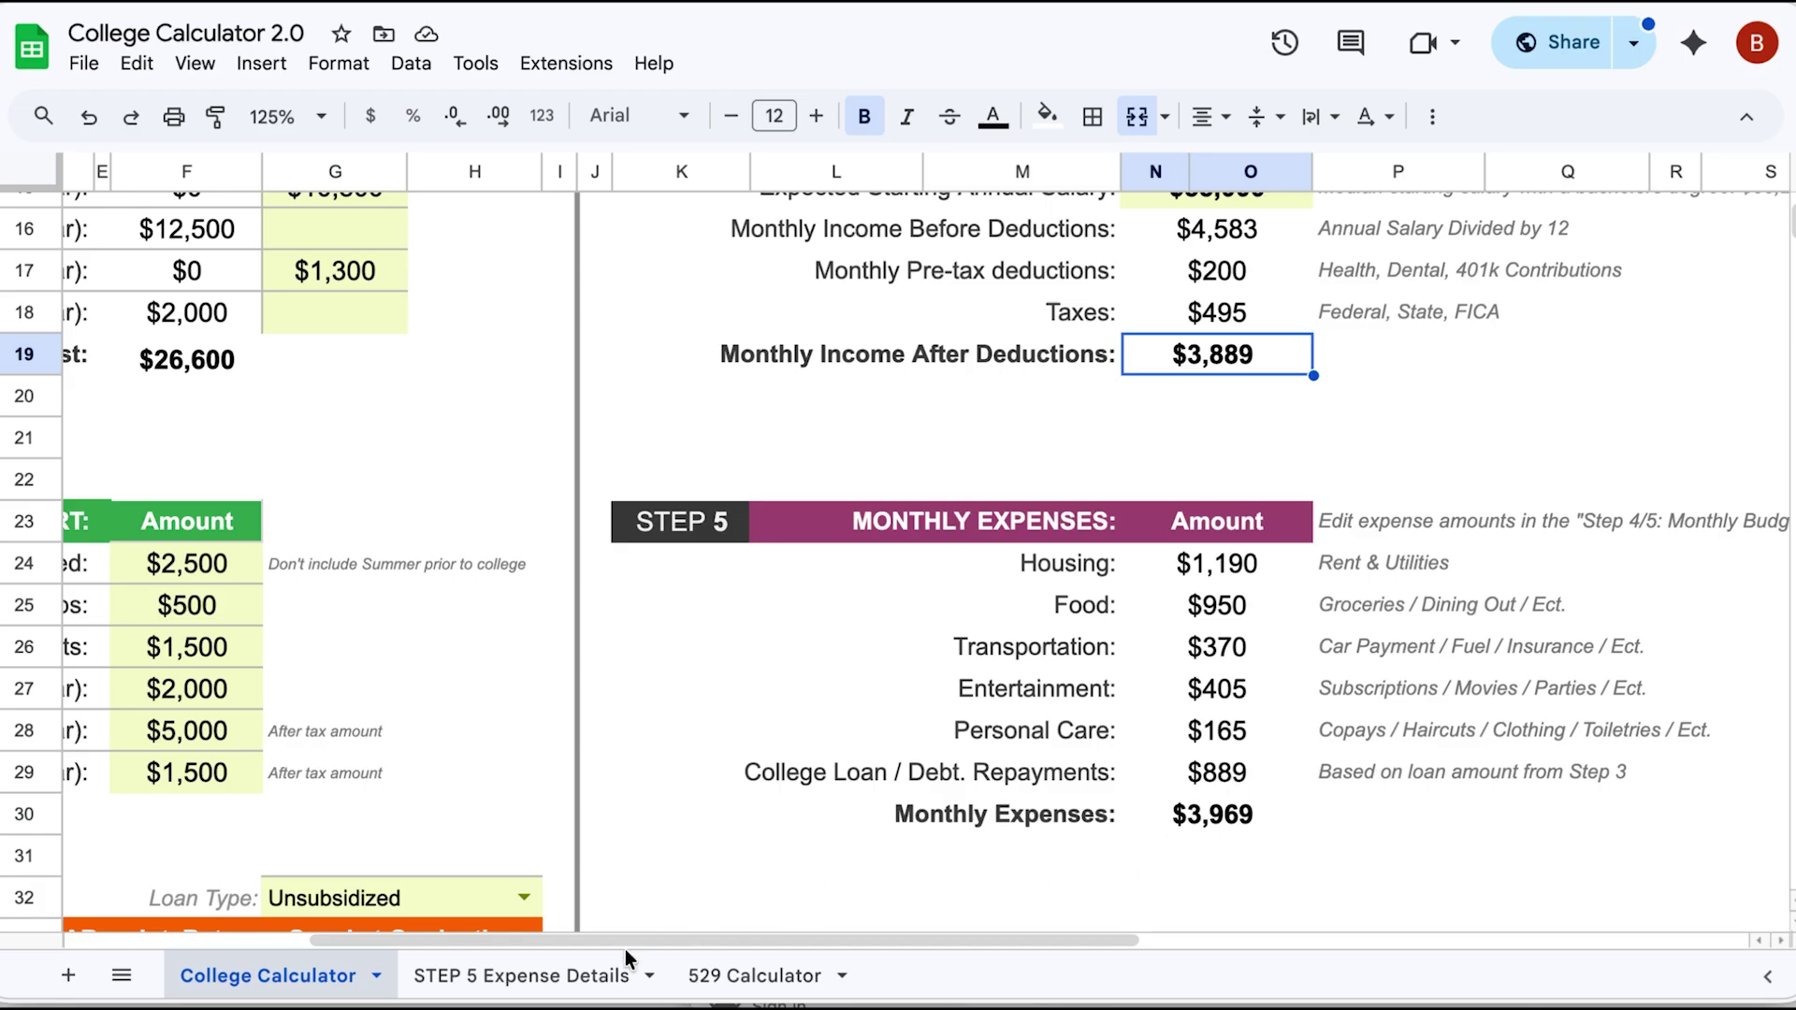
Open the STEP 5 Expense Details sheet and review its taxes and loans, housing and food, and transportation categories
left_click(524, 978)
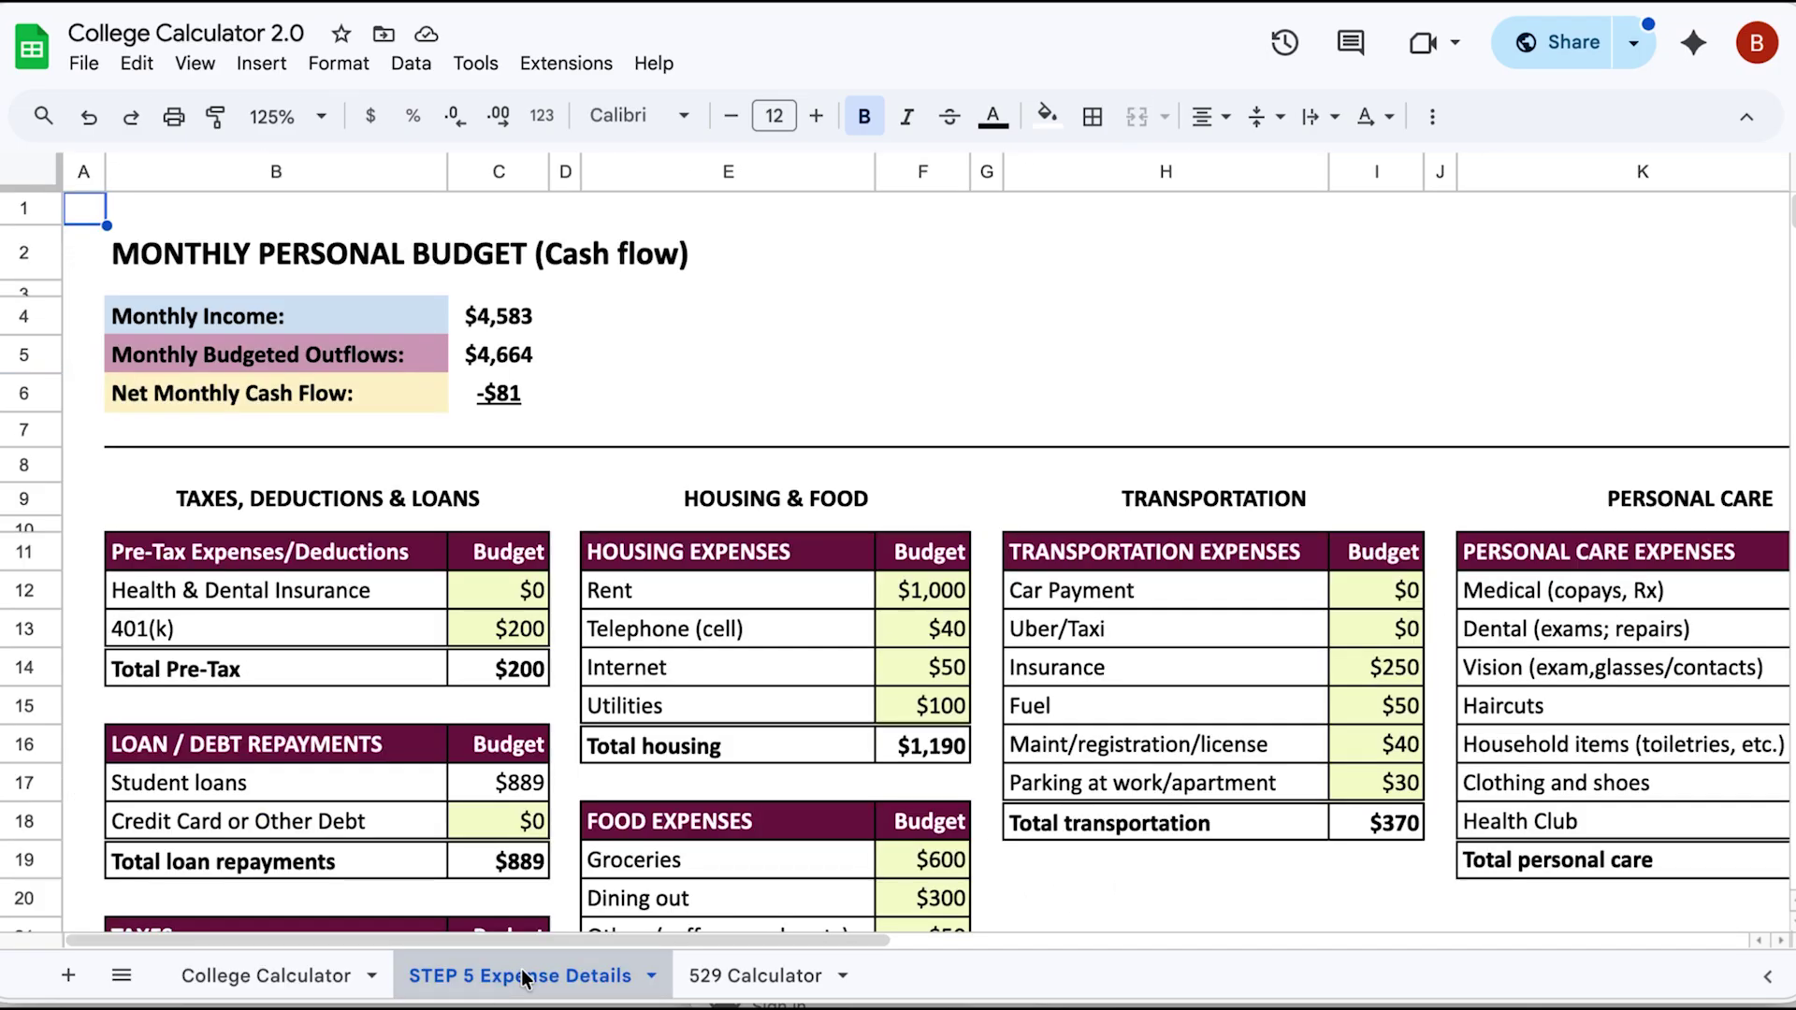
scroll(662, 722, "down", 3)
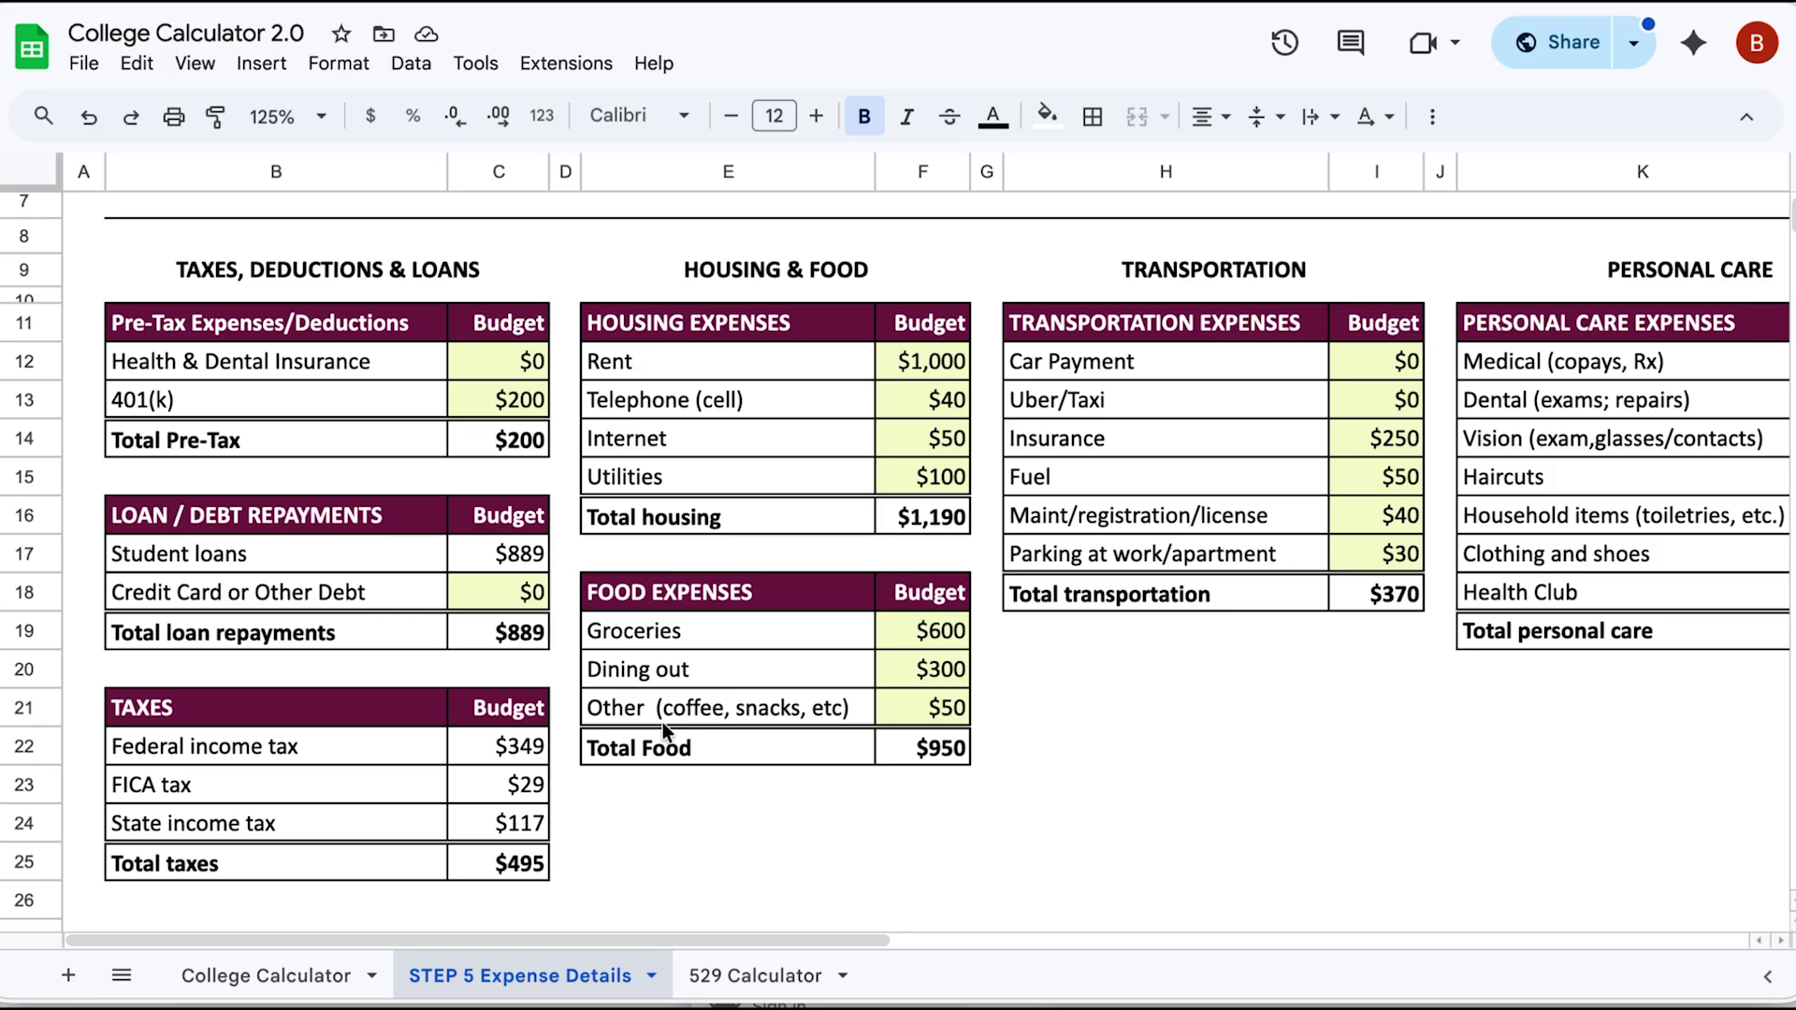
left_click(440, 275)
left_click(752, 276)
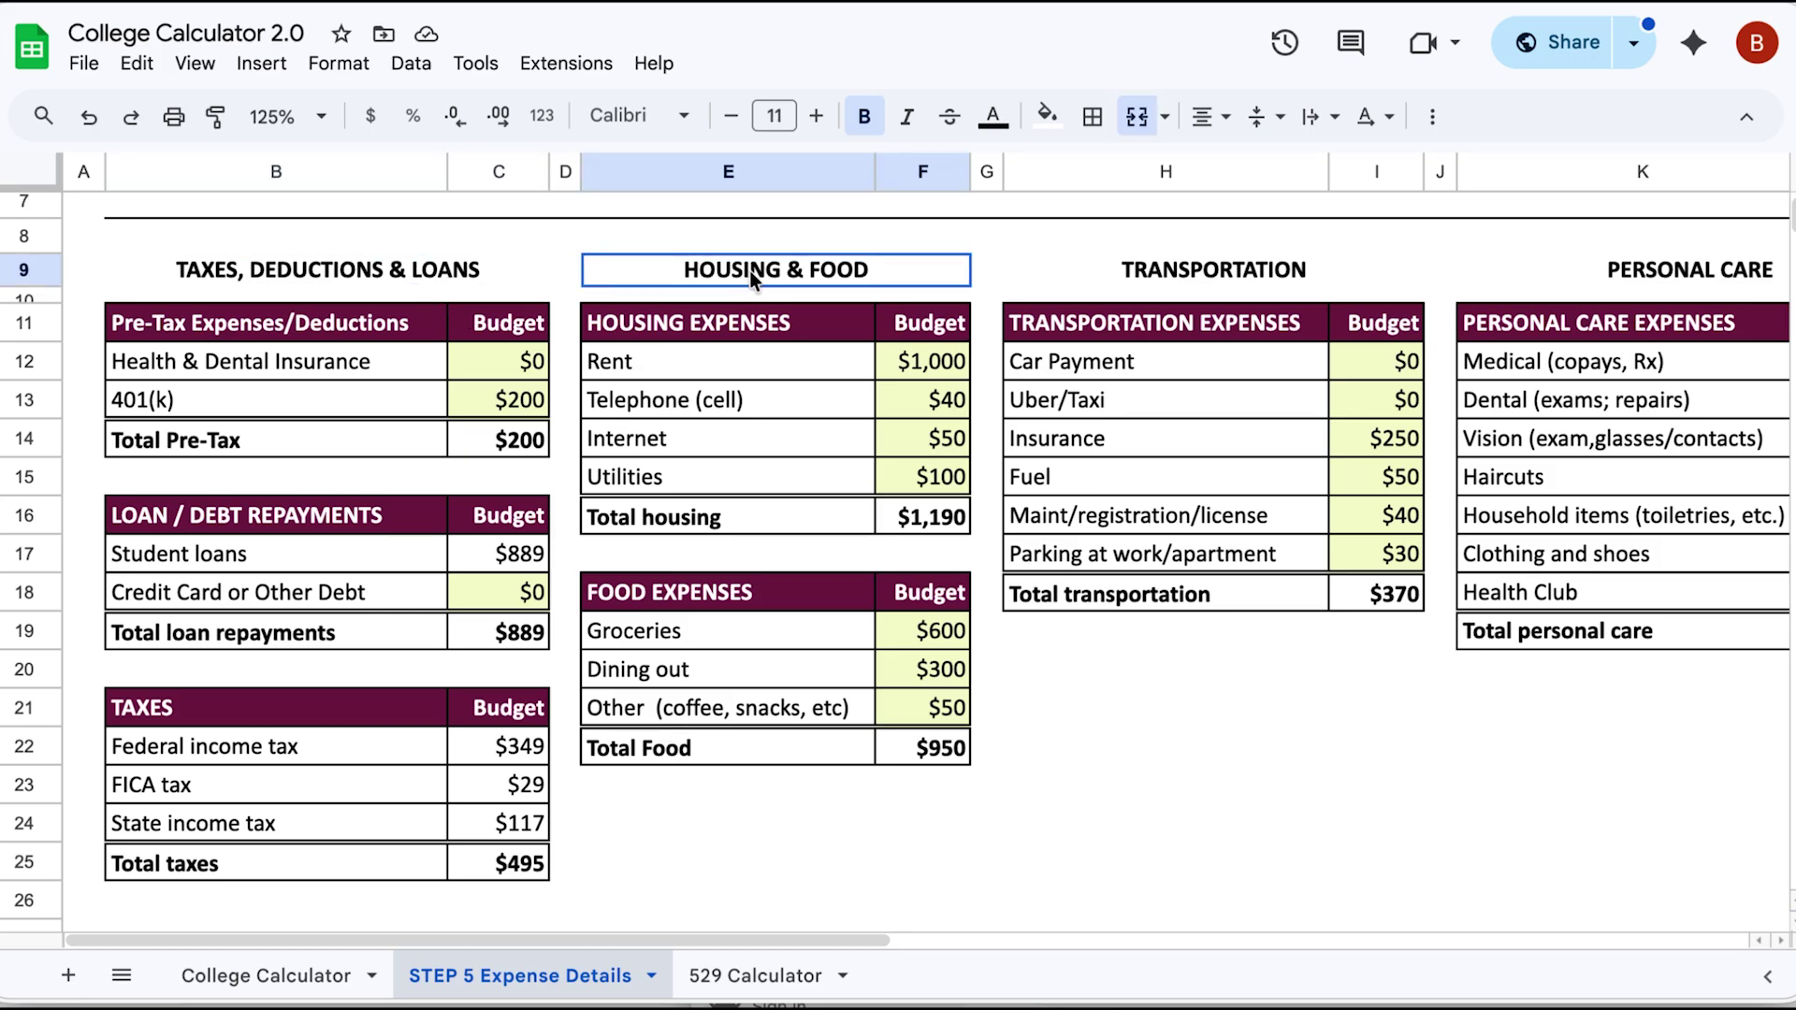
left_click(1234, 271)
Examine the editable budget amounts under transportation and housing expenses, and look over the remaining expense categories
left_click_drag(1385, 363, 1378, 559)
left_click_drag(928, 365, 945, 473)
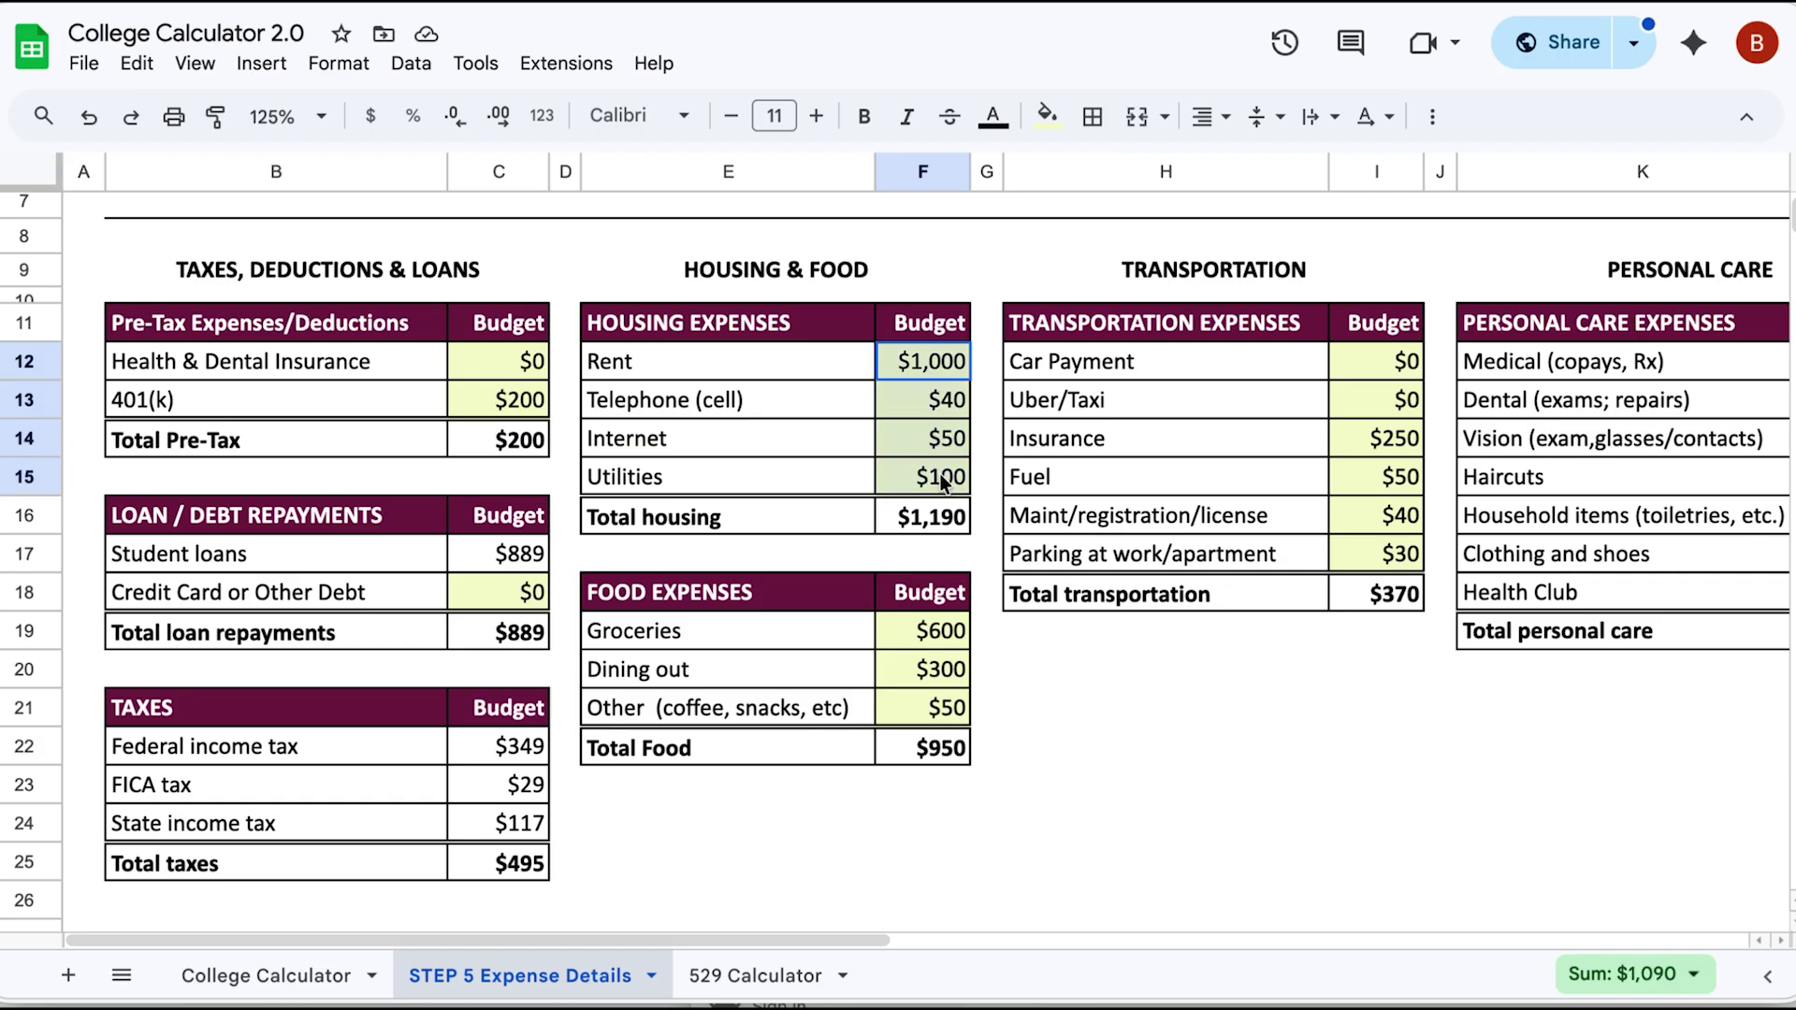
scroll(1327, 627, "right", 5)
scroll(1327, 638, "left", 5)
scroll(1327, 637, "up", 2)
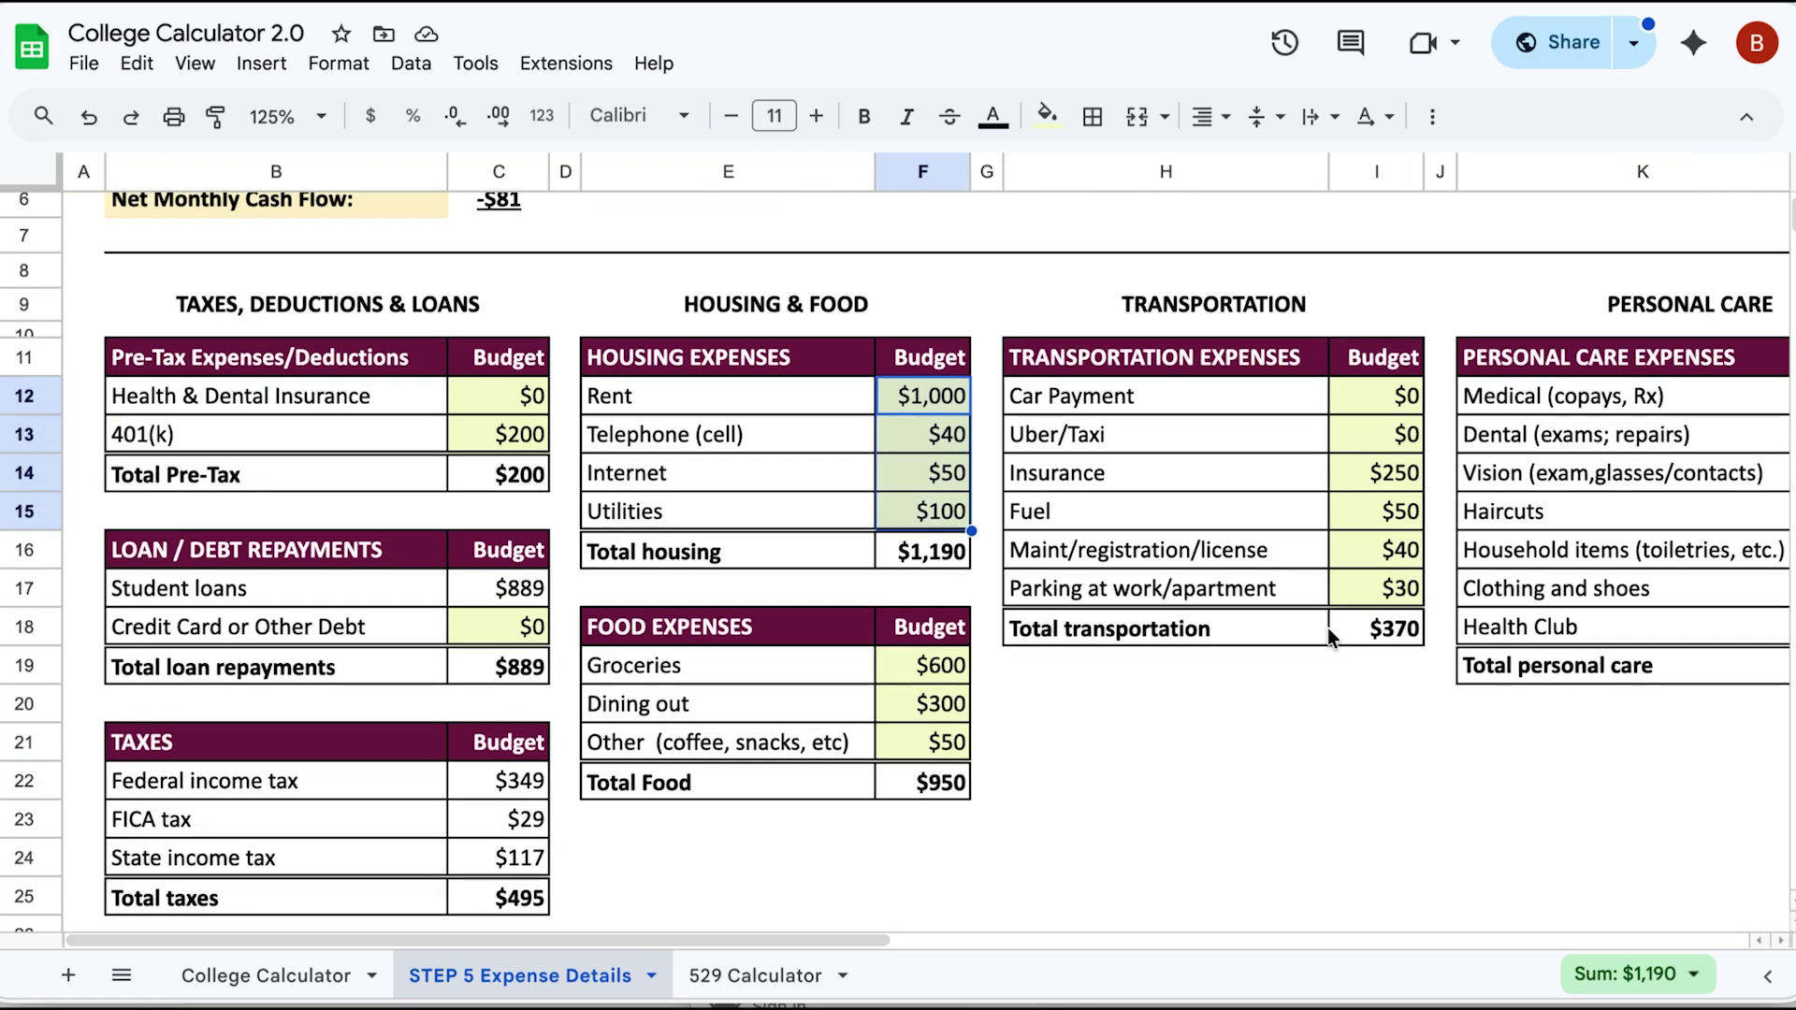
scroll(1327, 638, "down", 1)
Return to the College Calculator sheet and compare the Net Monthly Cash Flow with the Step 5 college loan repayment
left_click(306, 981)
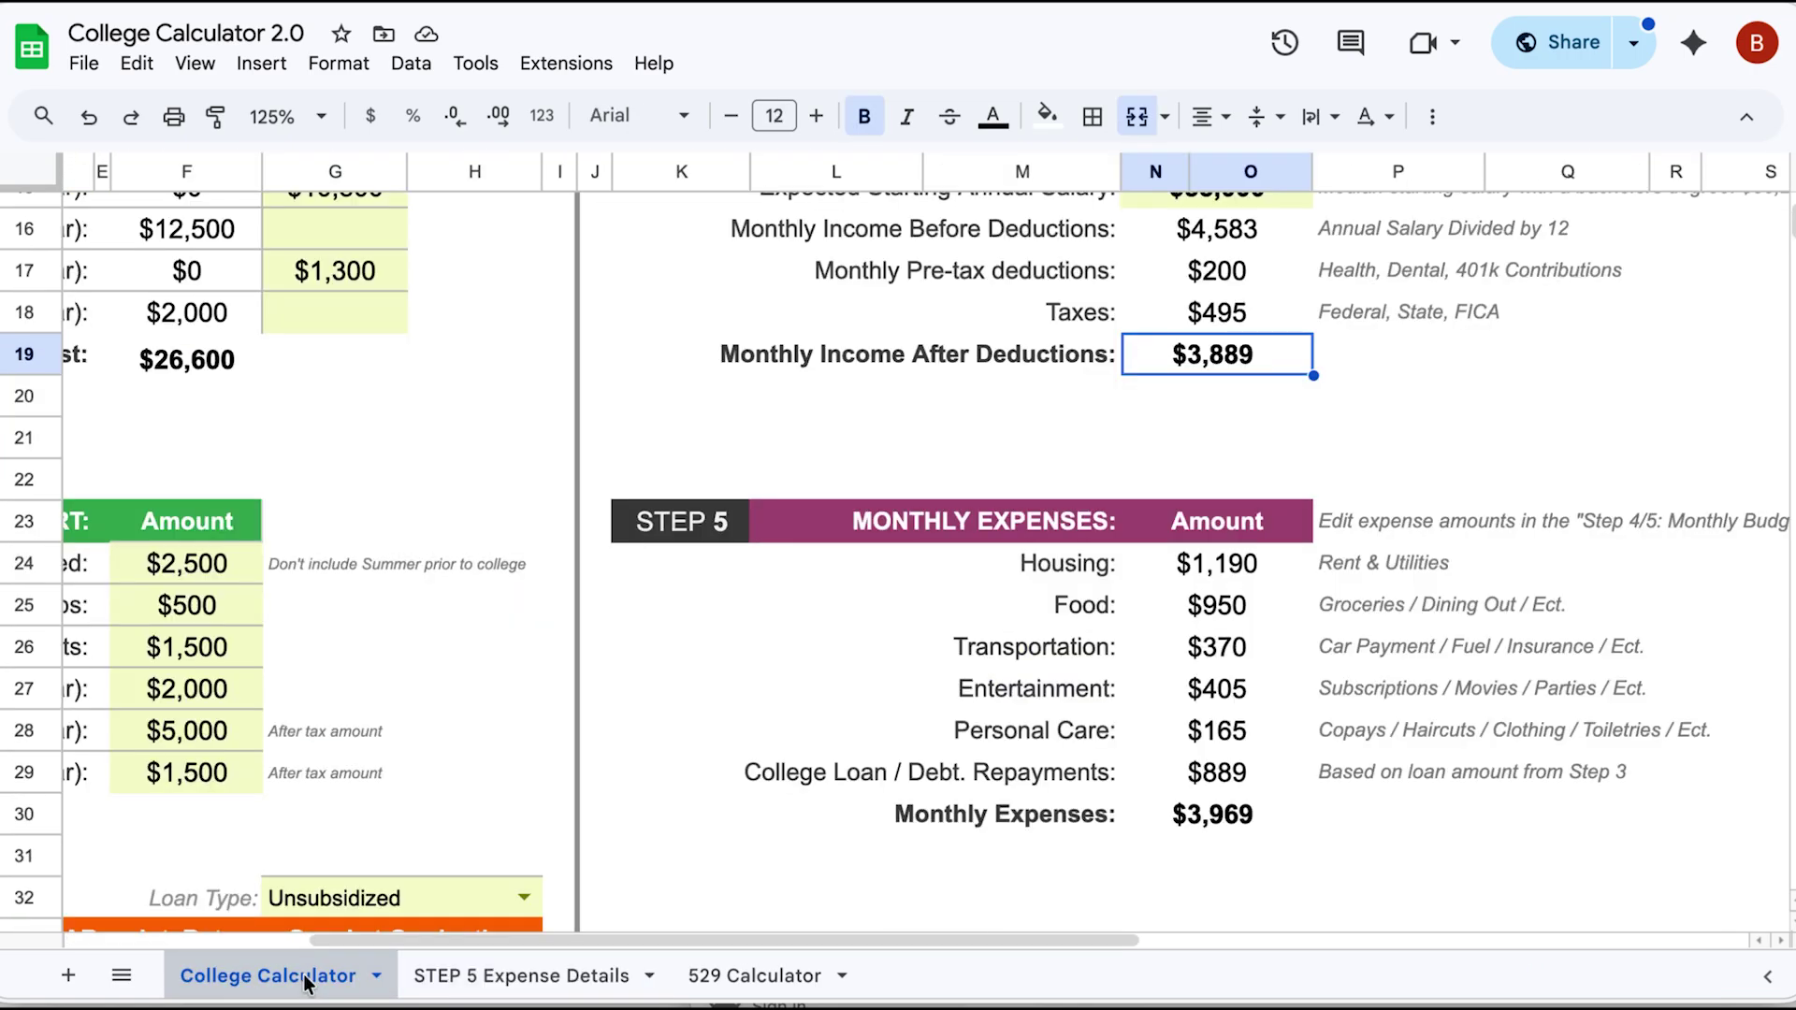
scroll(1081, 779, "down", 3)
left_click(1303, 670)
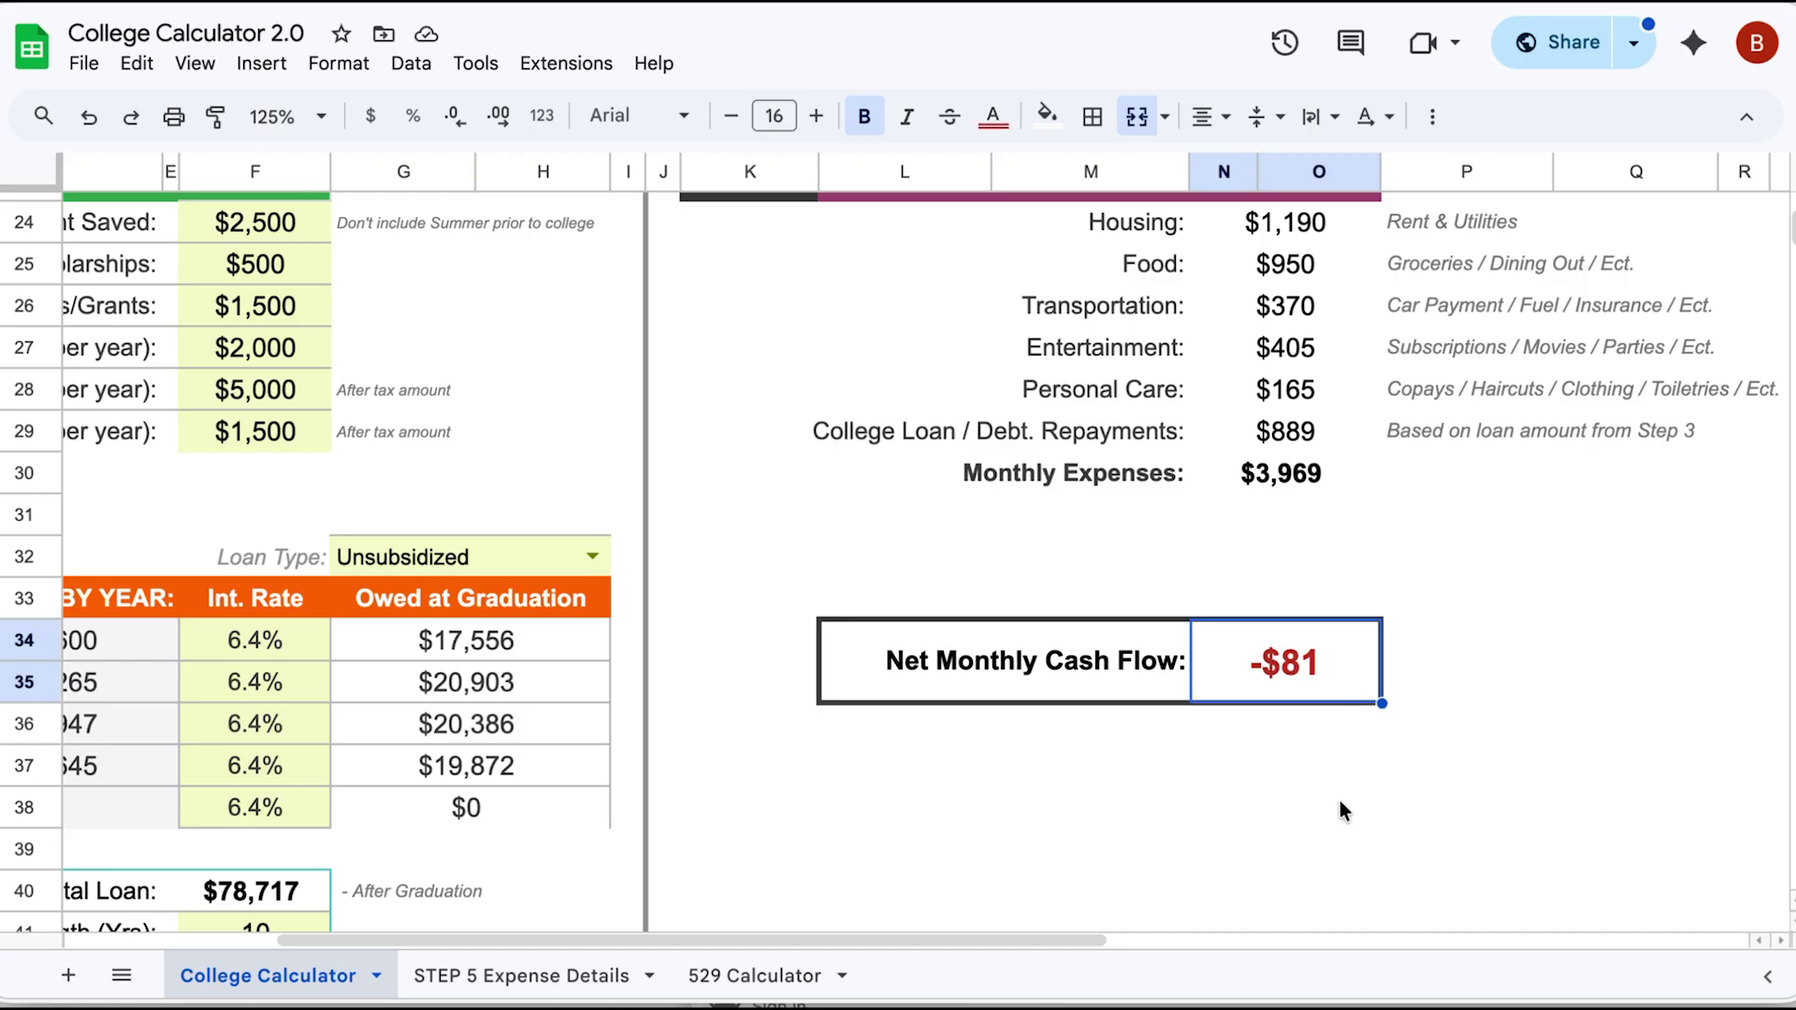
left_click(1287, 392)
left_click(1288, 434)
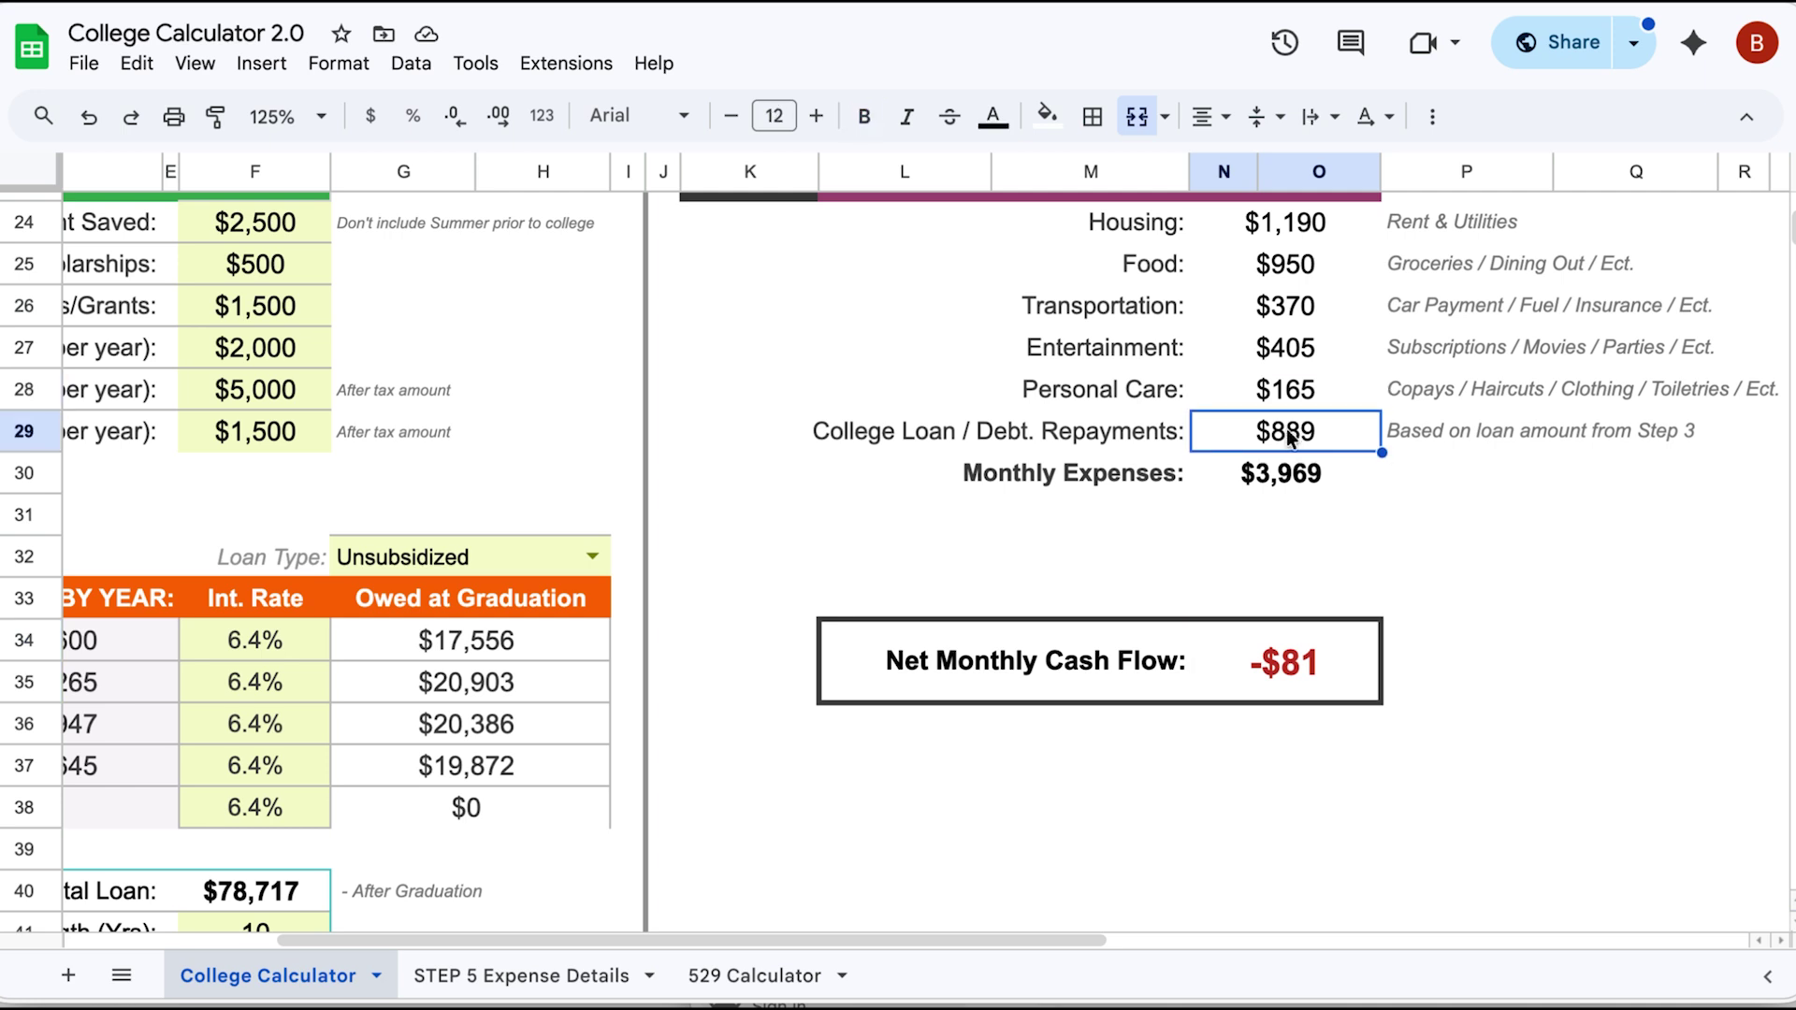
left_click(1282, 672)
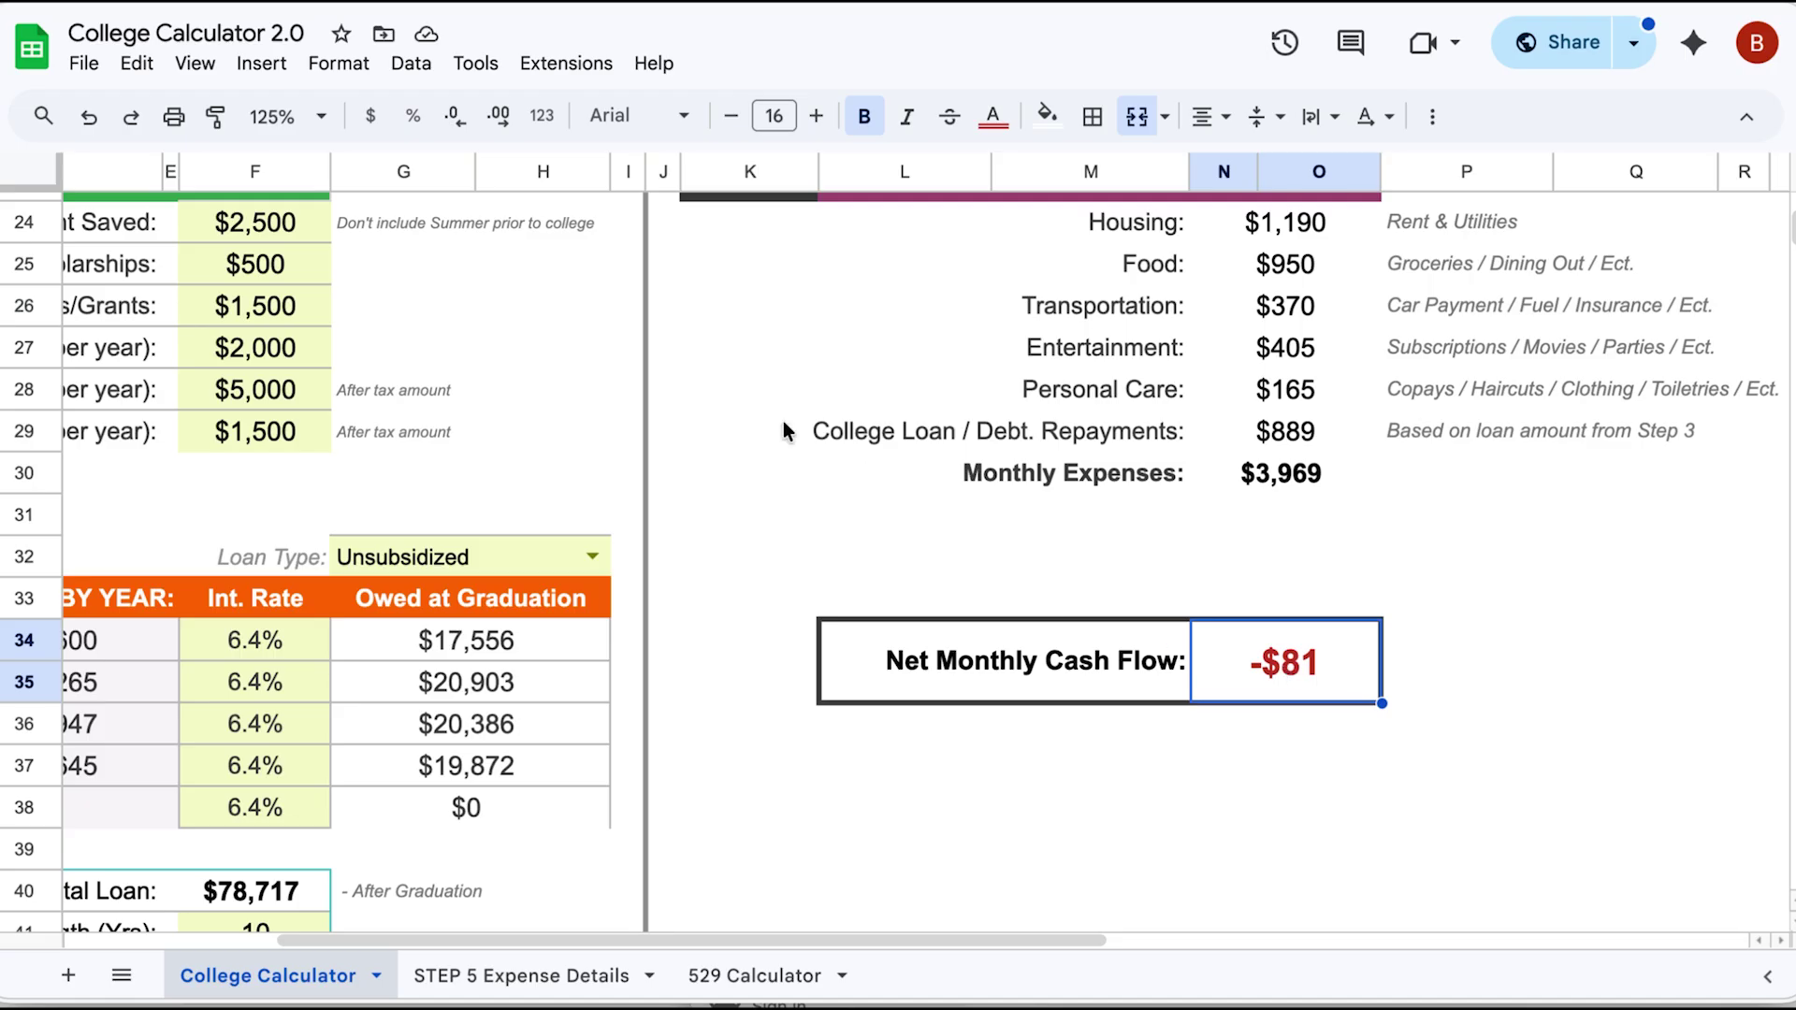
Clear the custom Tuition Costs and Books & Supplies Cost amounts in the Step 1 college expenses
scroll(783, 421, "up", 5)
scroll(783, 421, "left", 4)
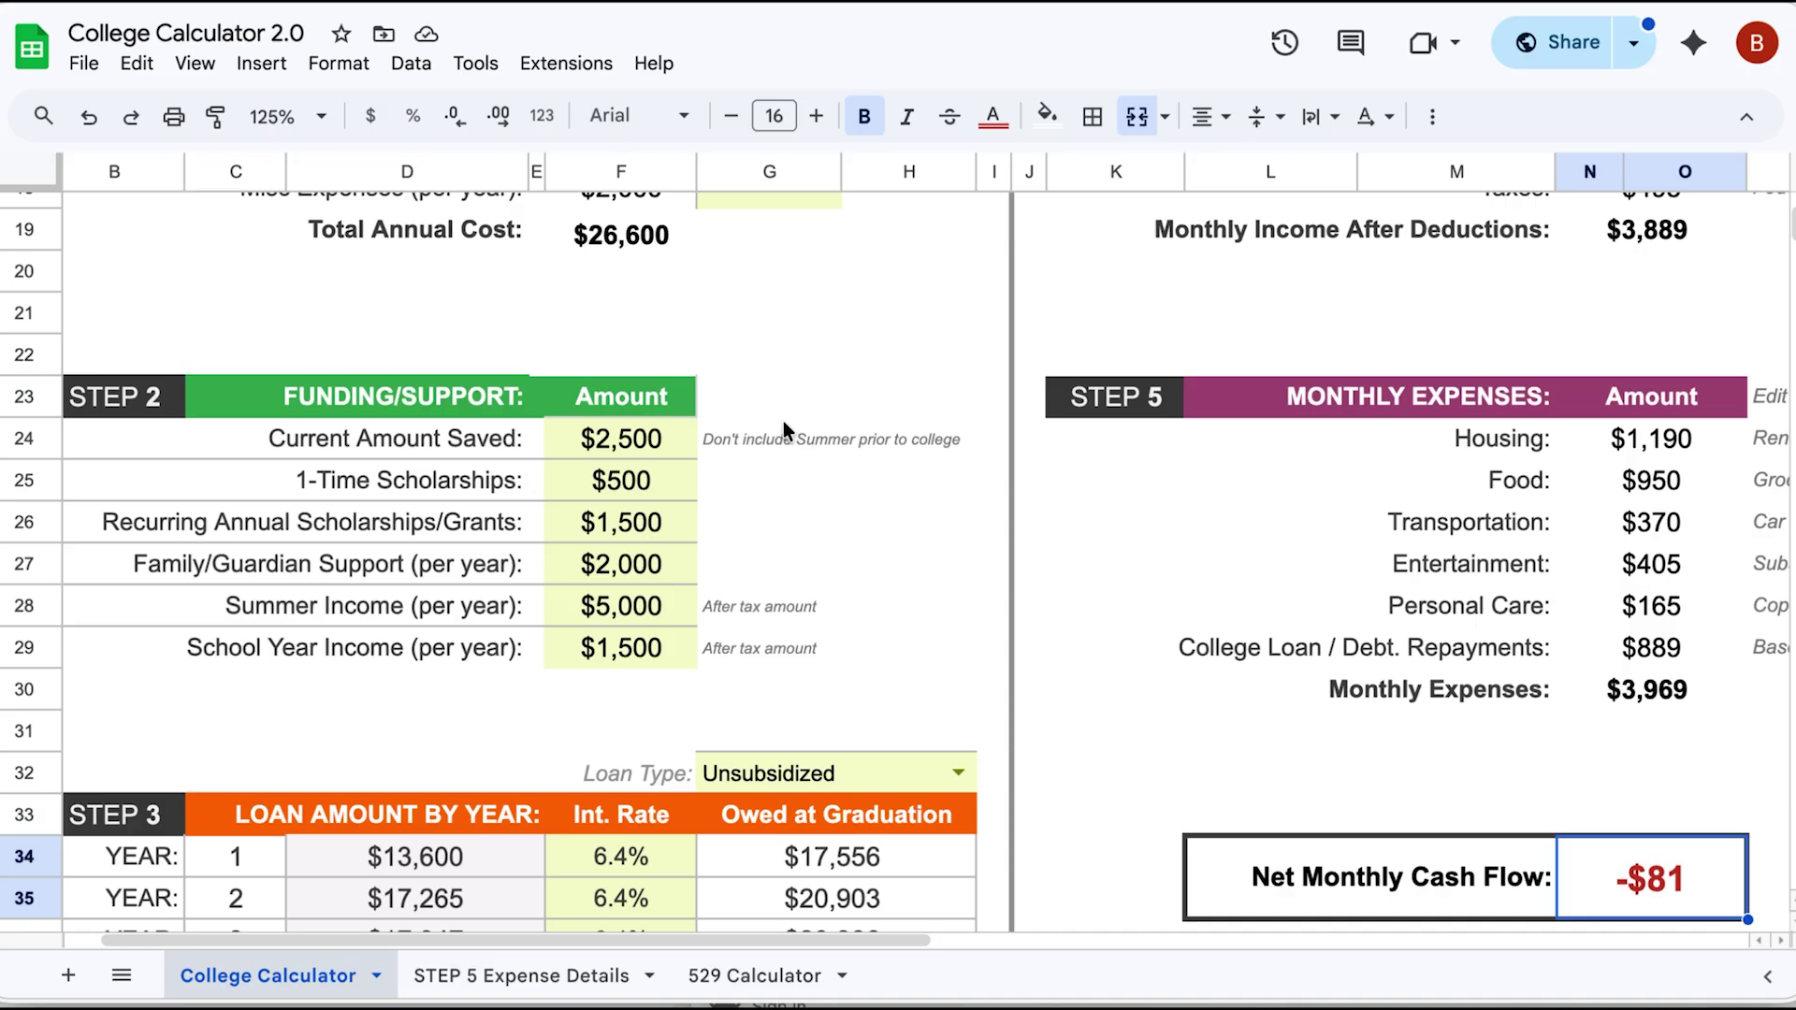
scroll(783, 421, "left", 1)
scroll(783, 420, "up", 5)
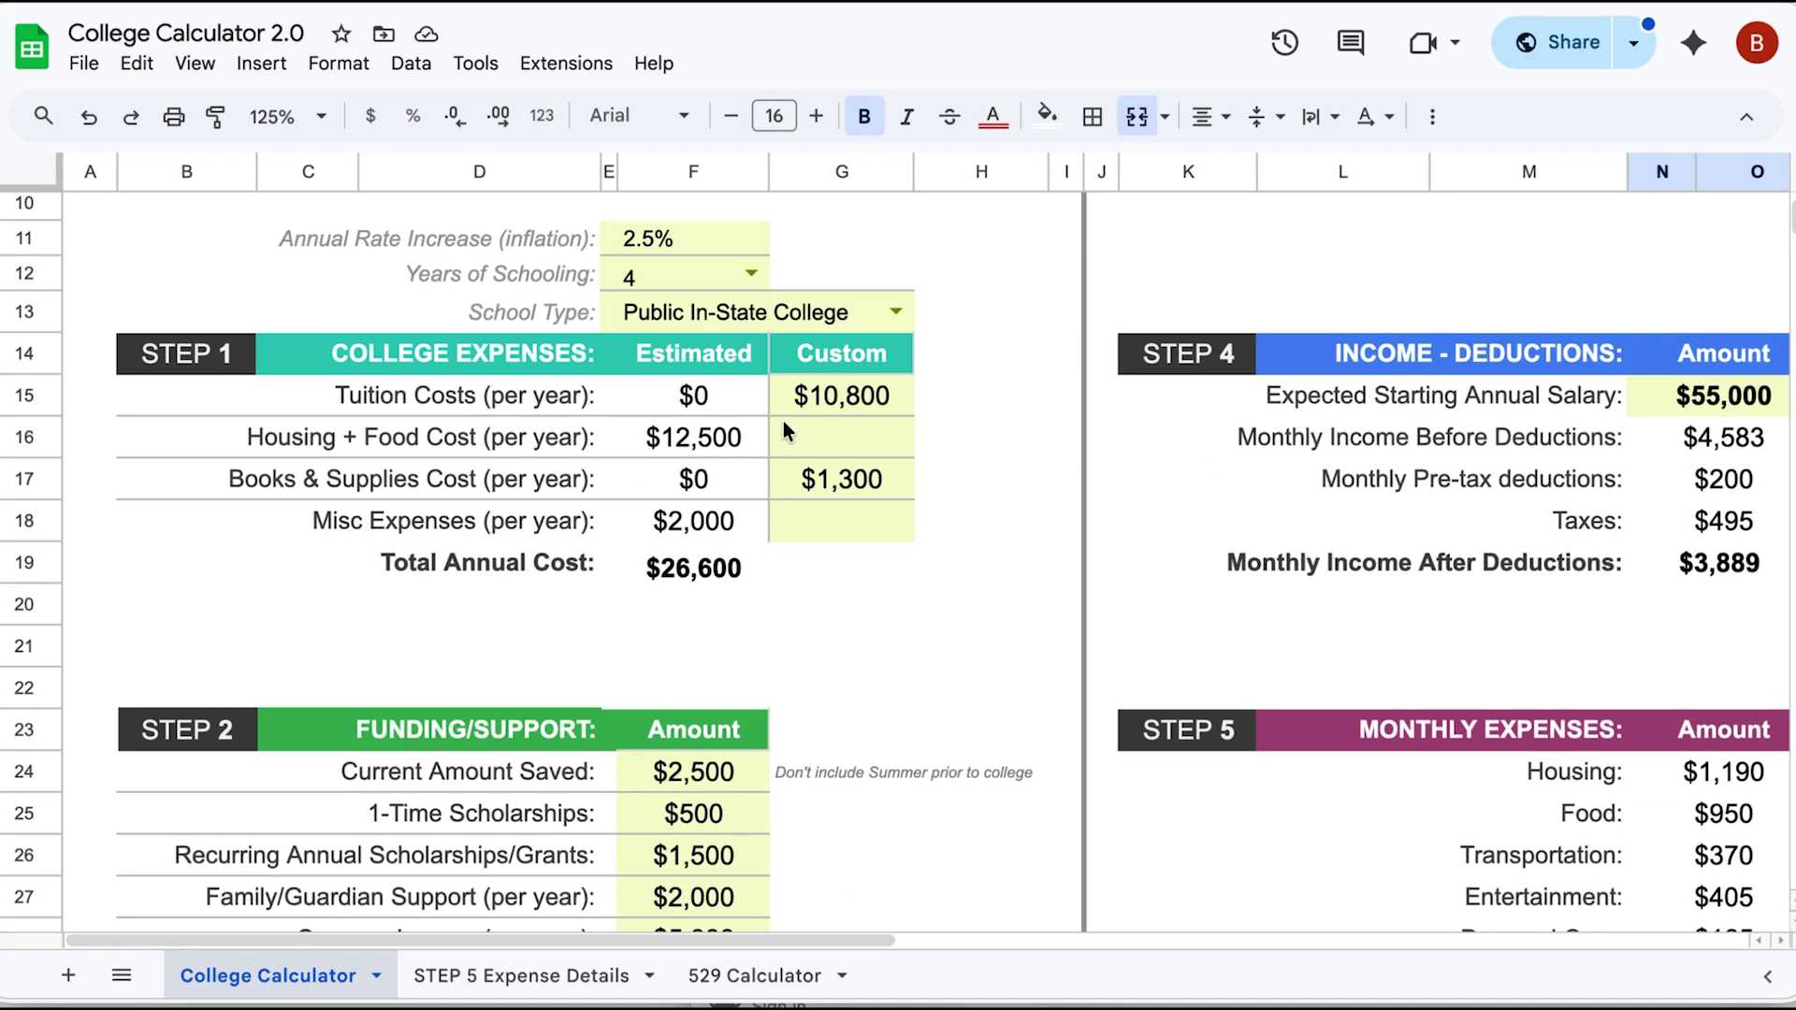
scroll(784, 430, "up", 3)
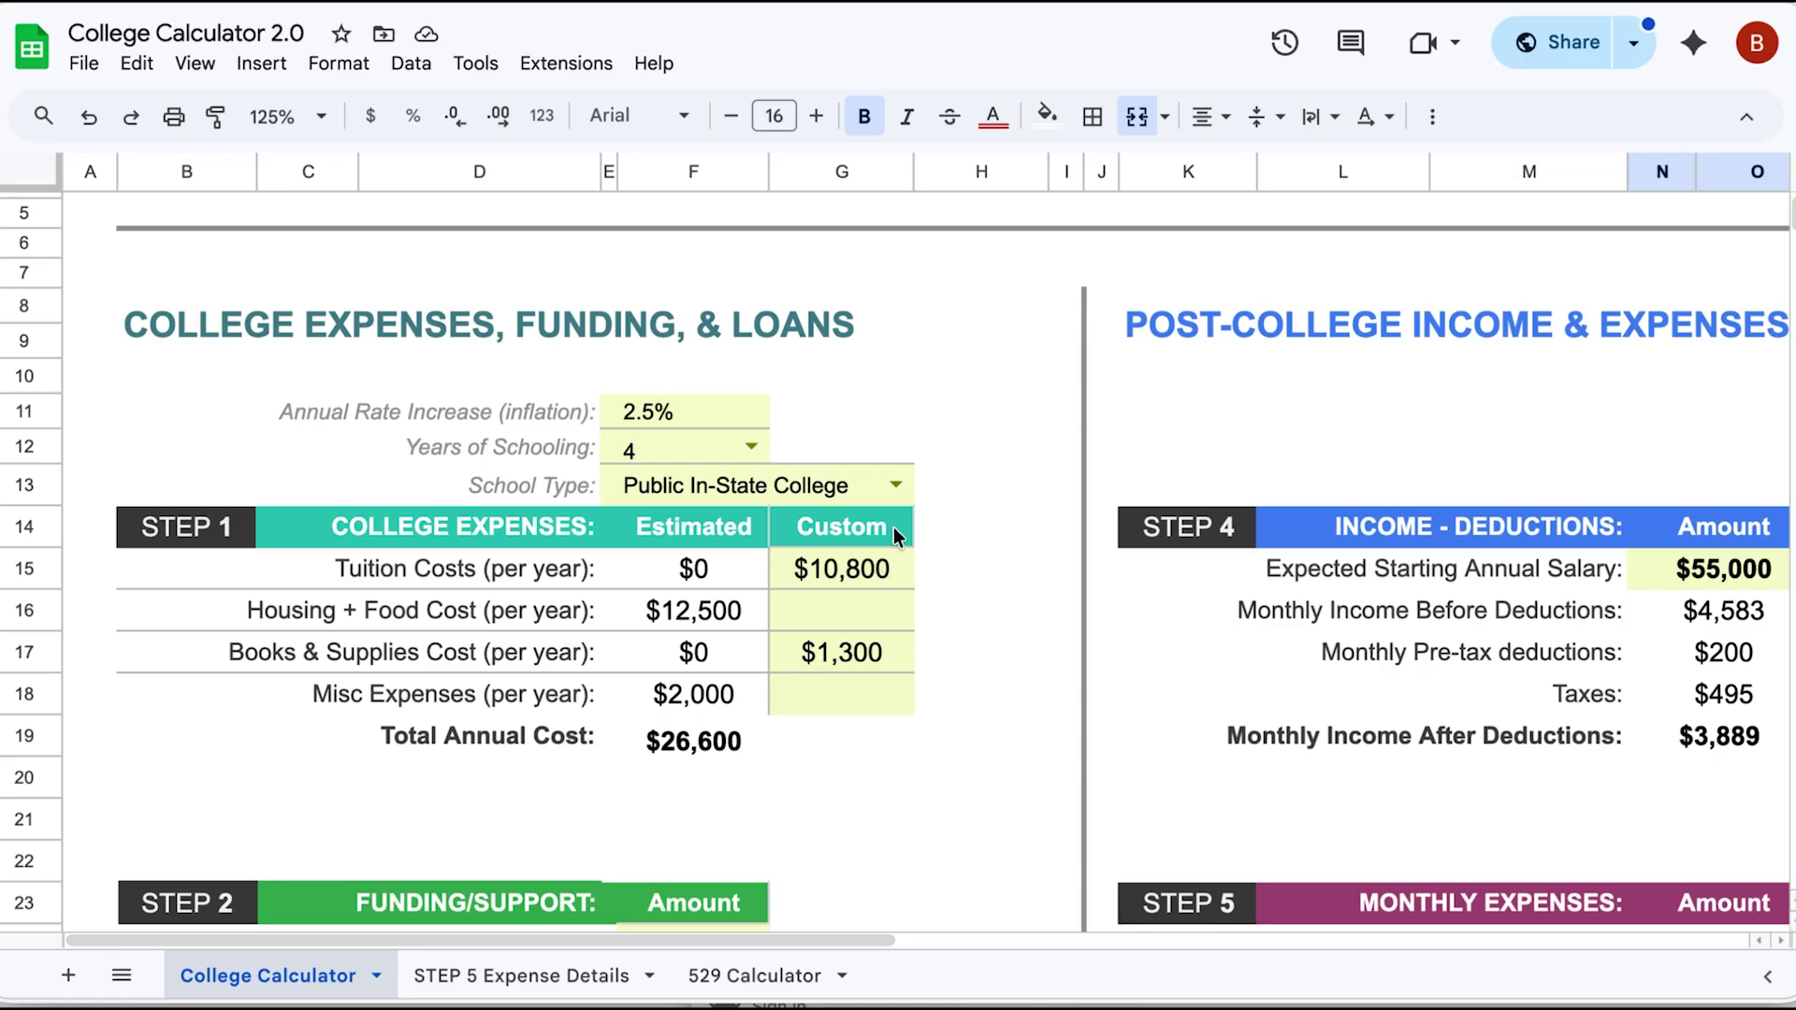
left_click(855, 571)
key("Delete")
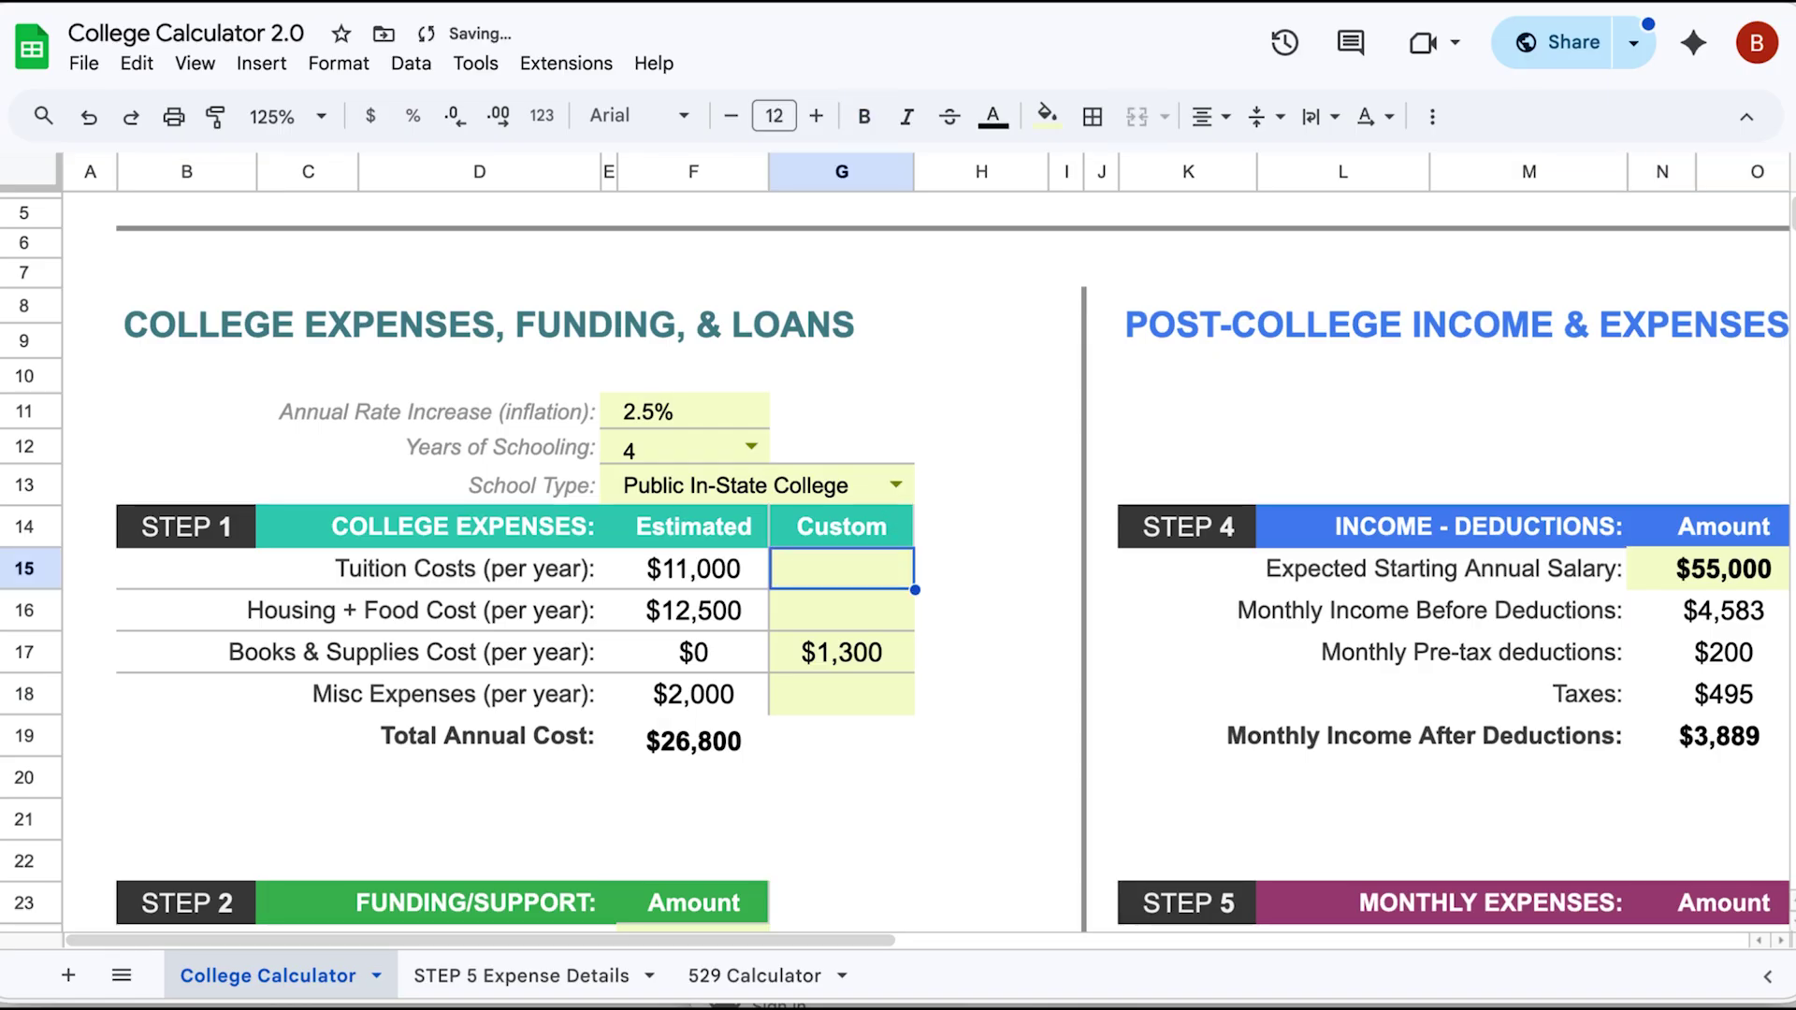
left_click(839, 654)
key("Delete")
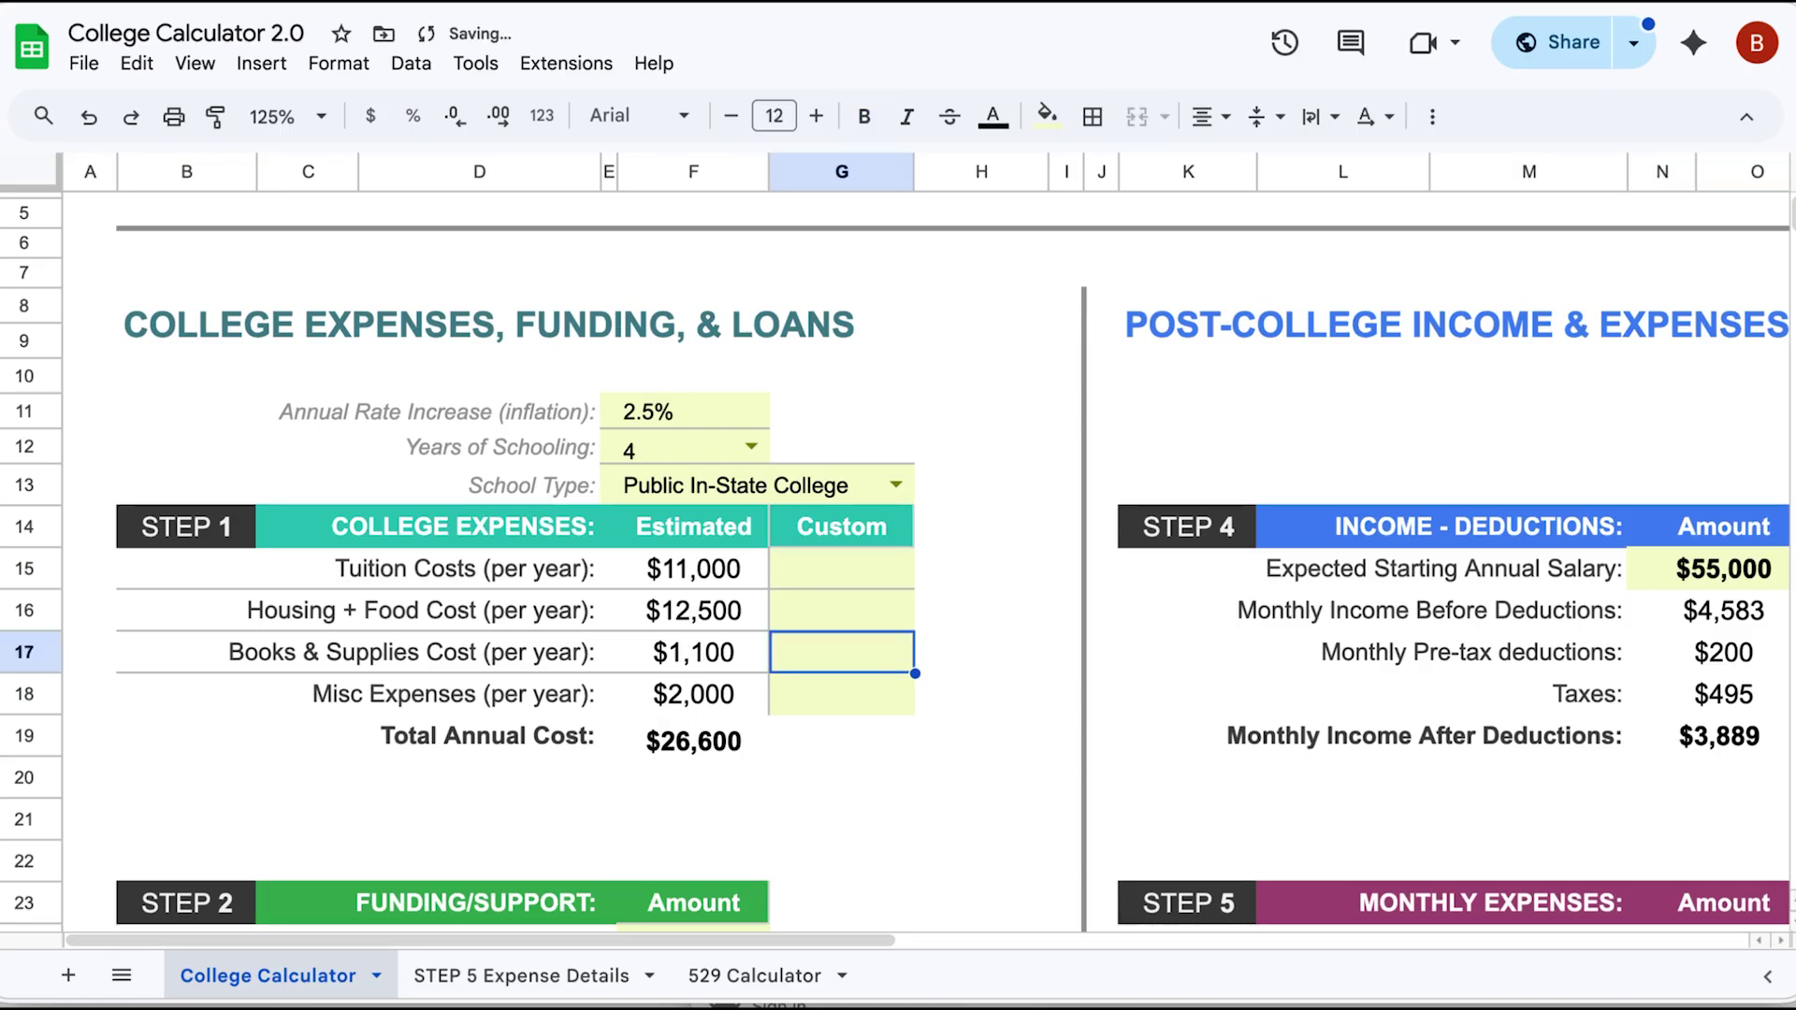
Set the School Type to Private College and the Recurring Annual Scholarships/Grants to $15,000
left_click(895, 484)
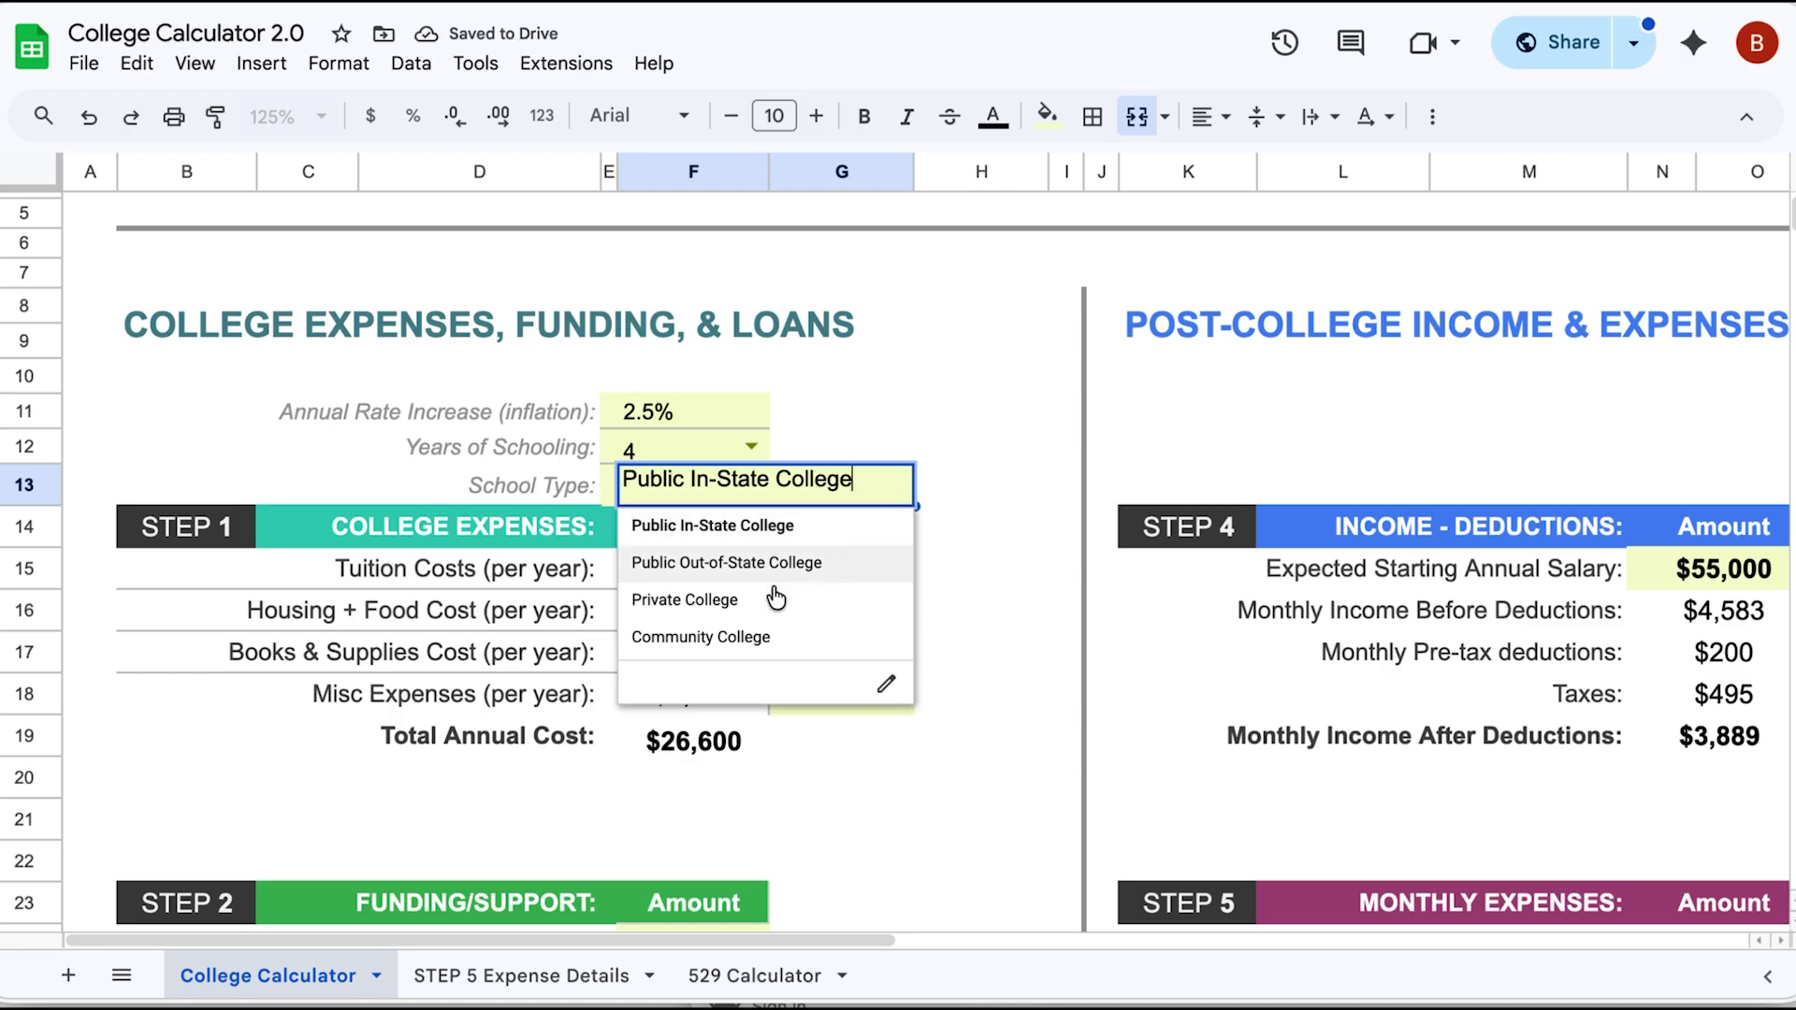
left_click(706, 603)
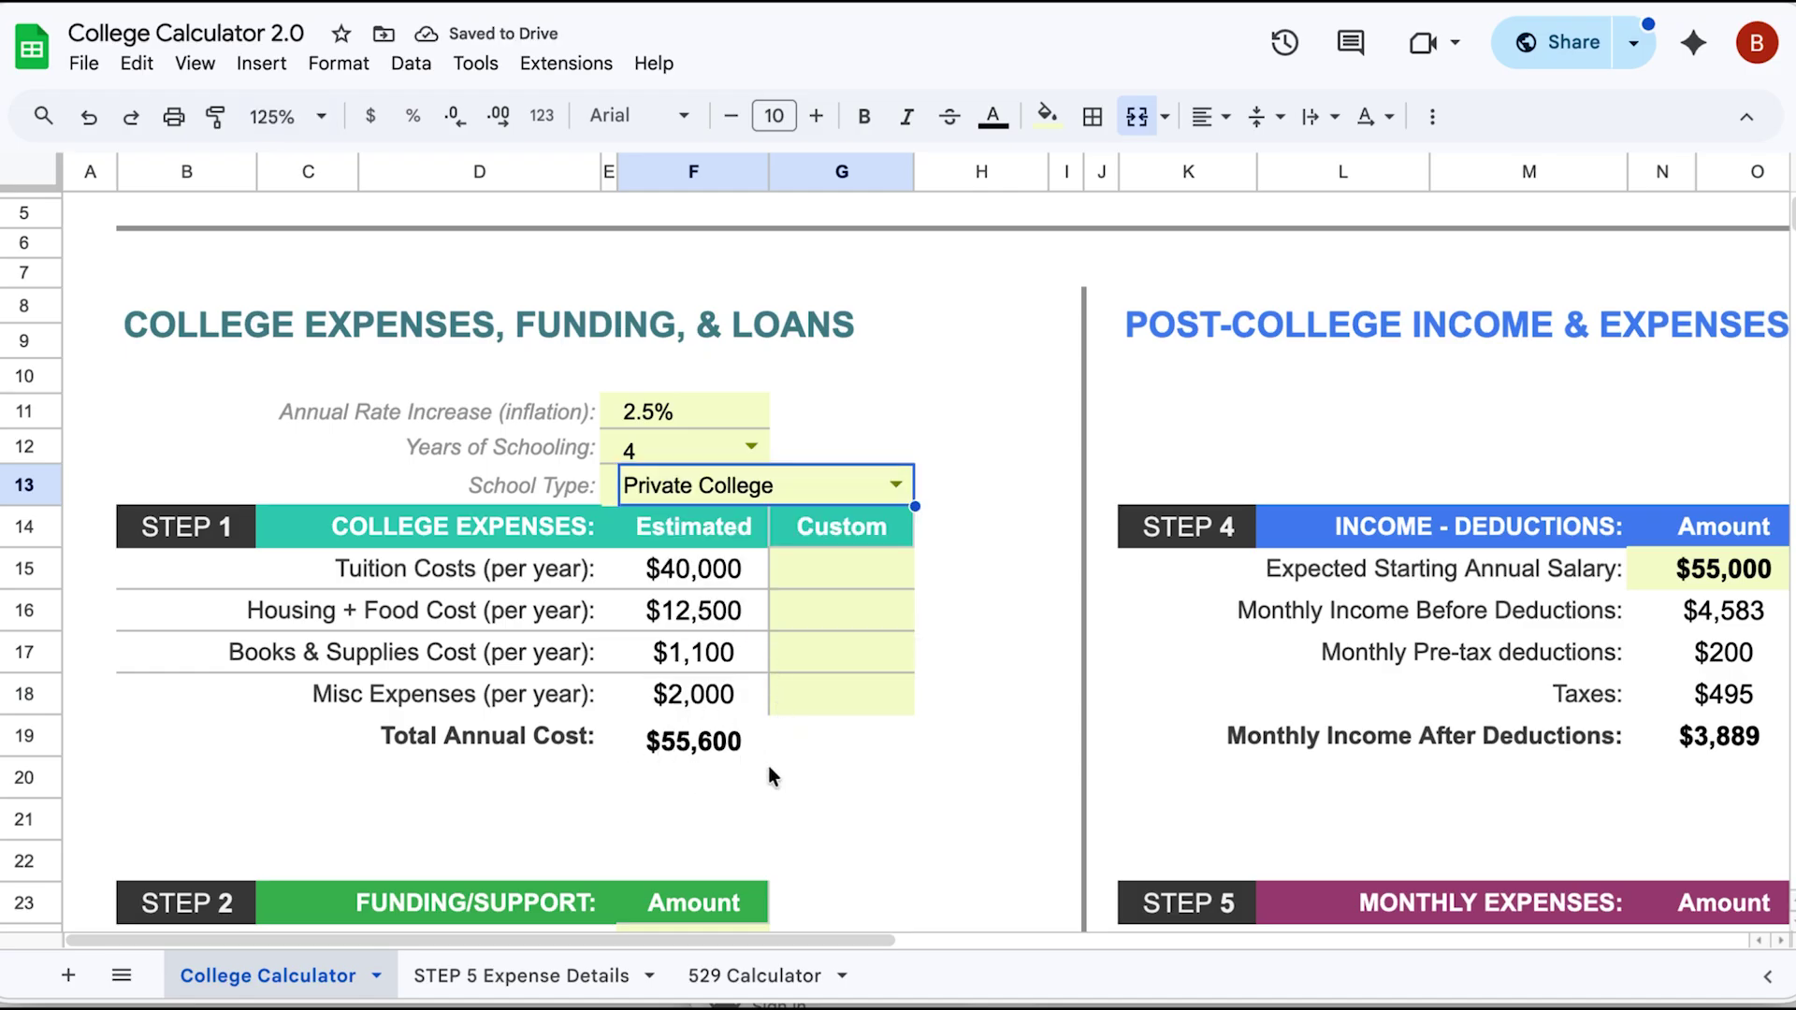
scroll(769, 767, "down", 5)
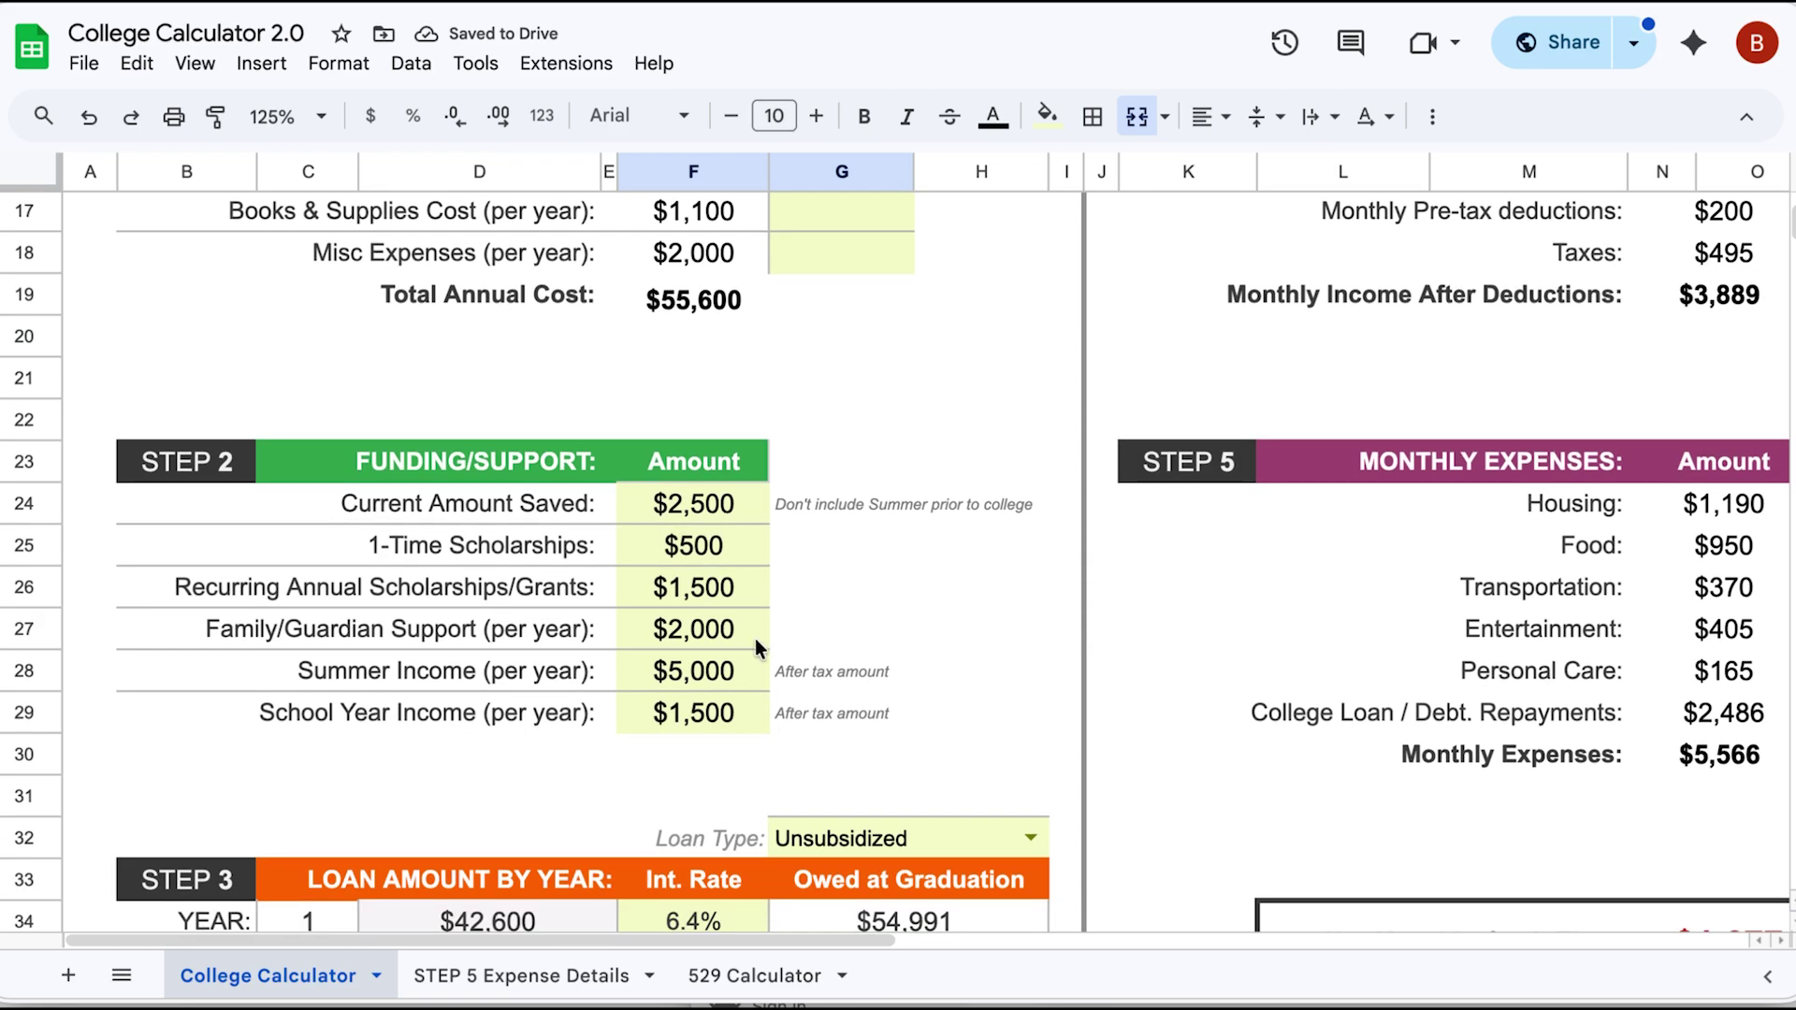
left_click(727, 591)
type("15000")
key("Return")
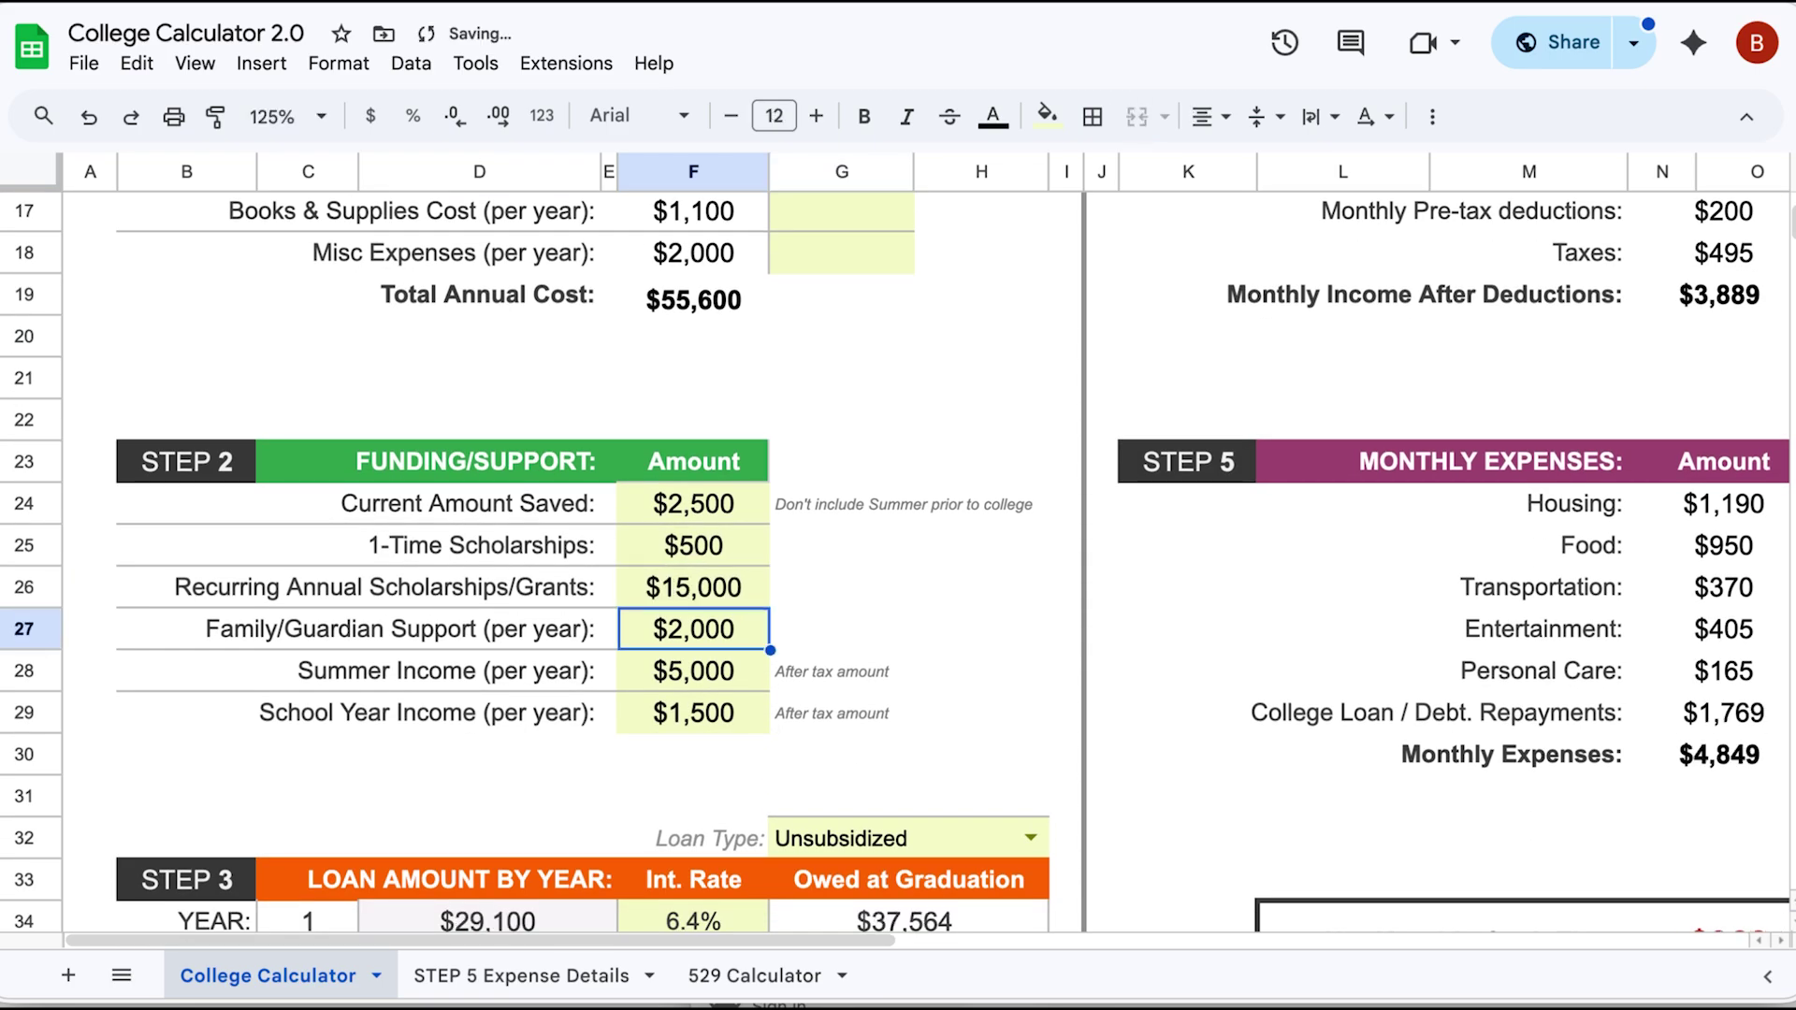
Examine the Step 3 loan amounts by year and monthly loan payments, and compare them with the Net Monthly Cash Flow
scroll(780, 713, "down", 6)
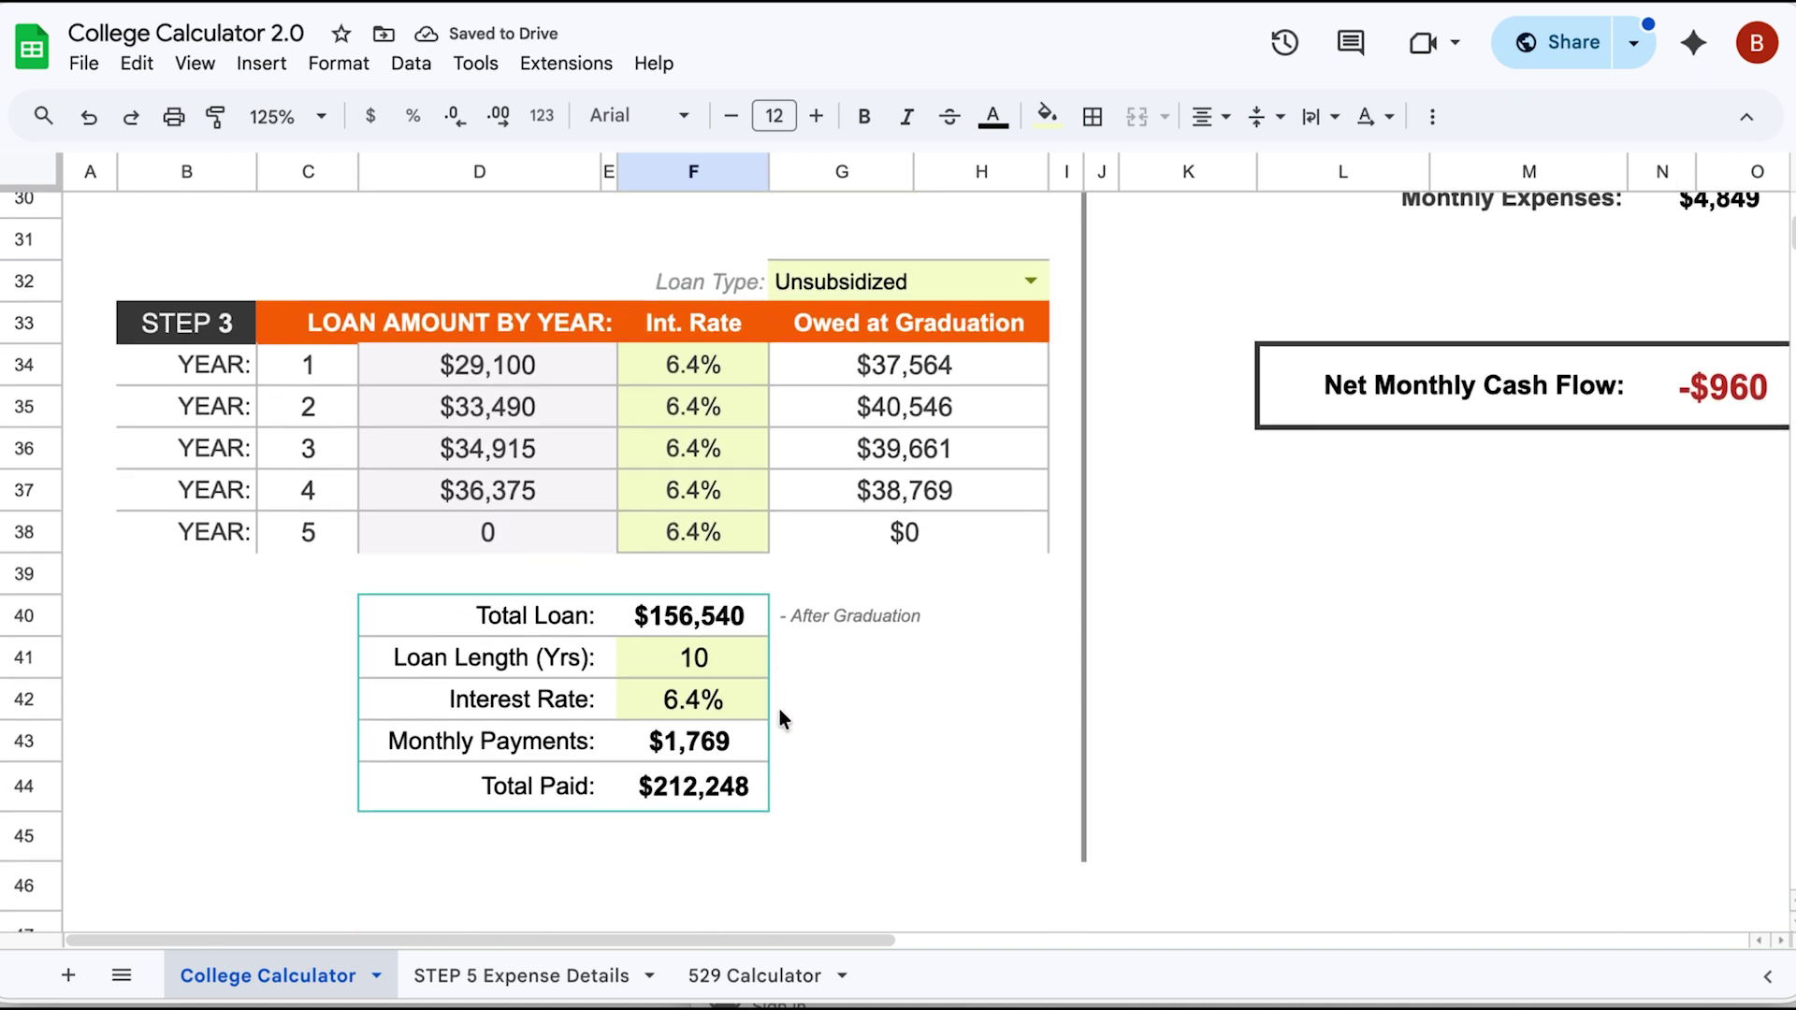
left_click(650, 746)
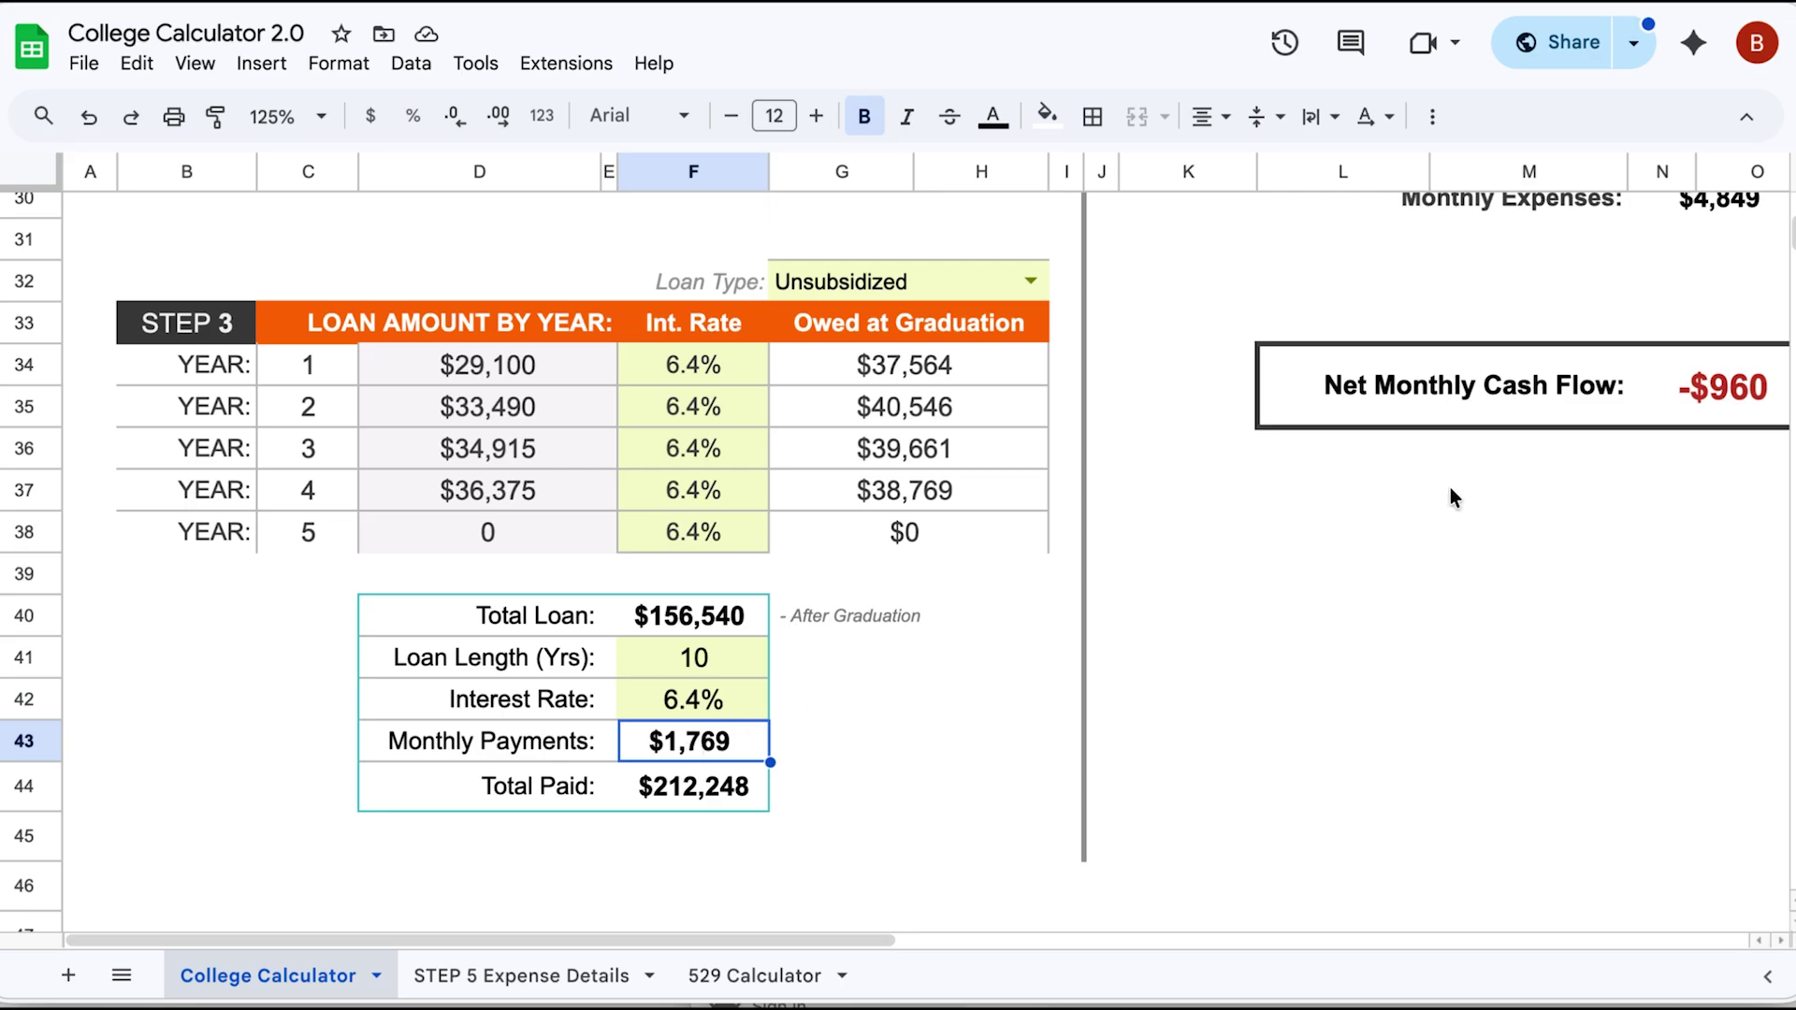
scroll(1450, 486, "up", 4)
scroll(1450, 487, "right", 5)
left_click(1227, 744)
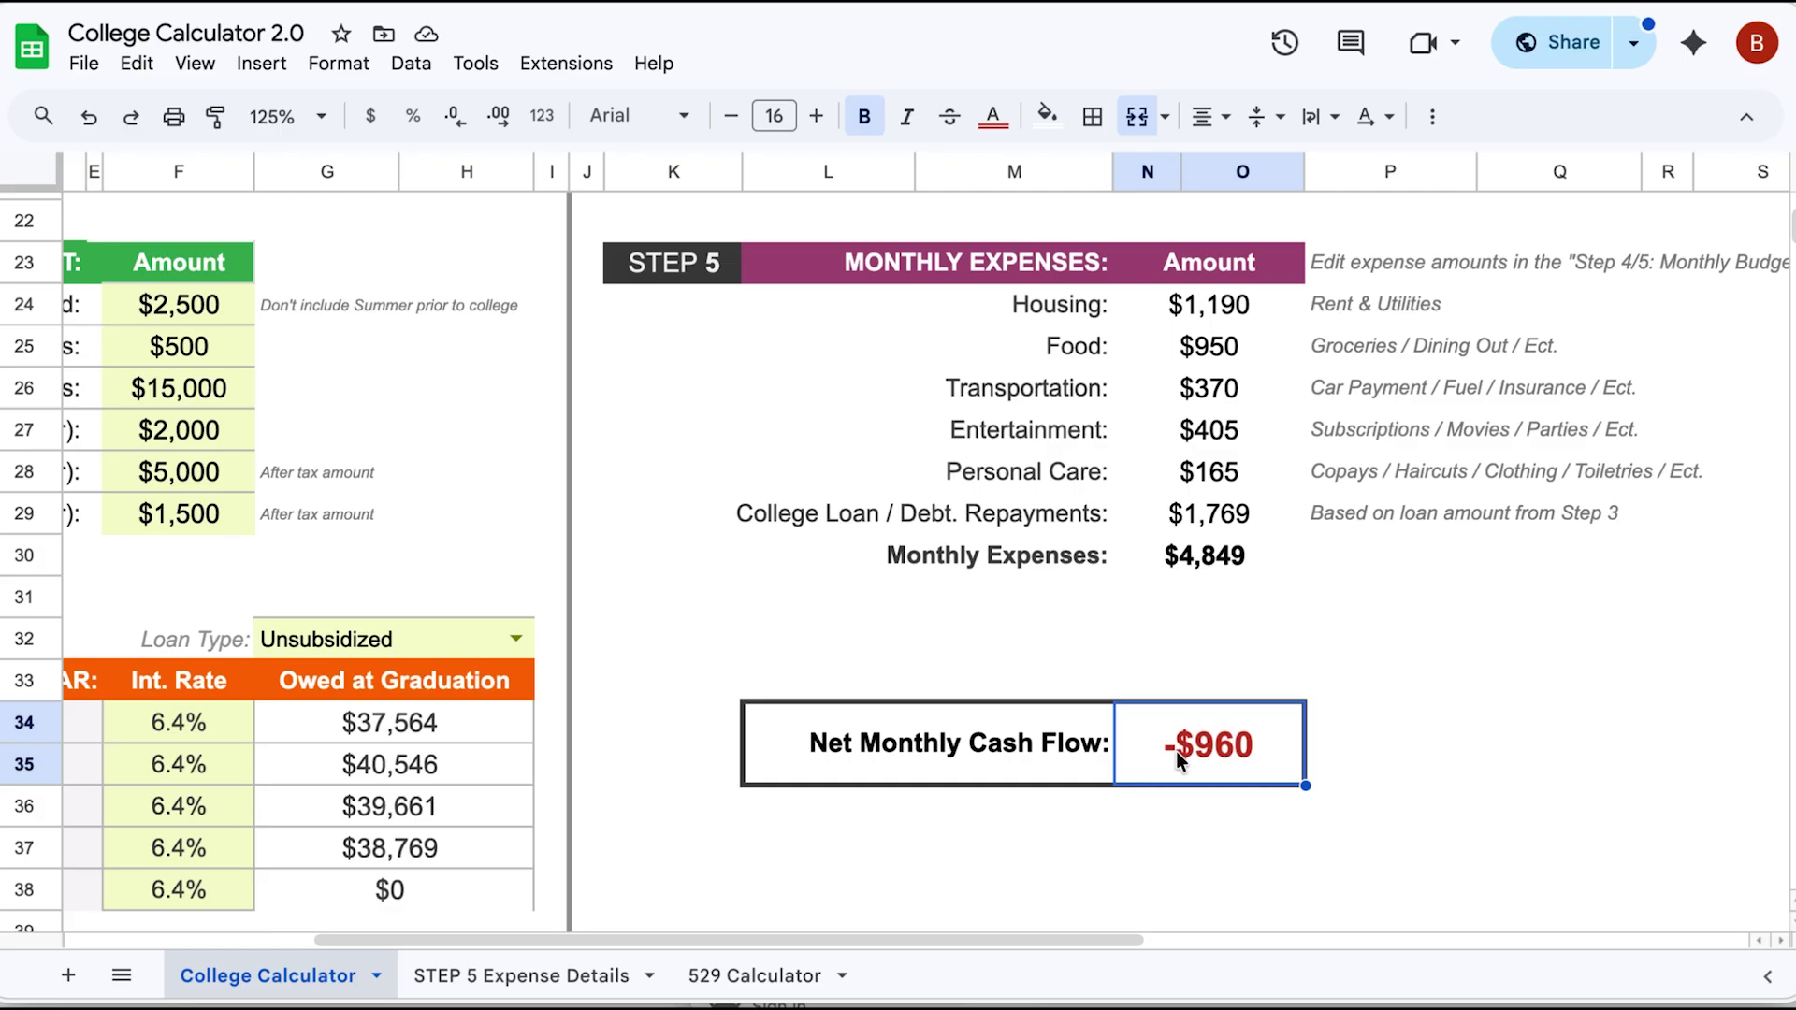
Compare the Step 4 expected starting annual salary with the Step 5 monthly expenses, and return to the Step 1 college expenses
scroll(1175, 750, "up", 5)
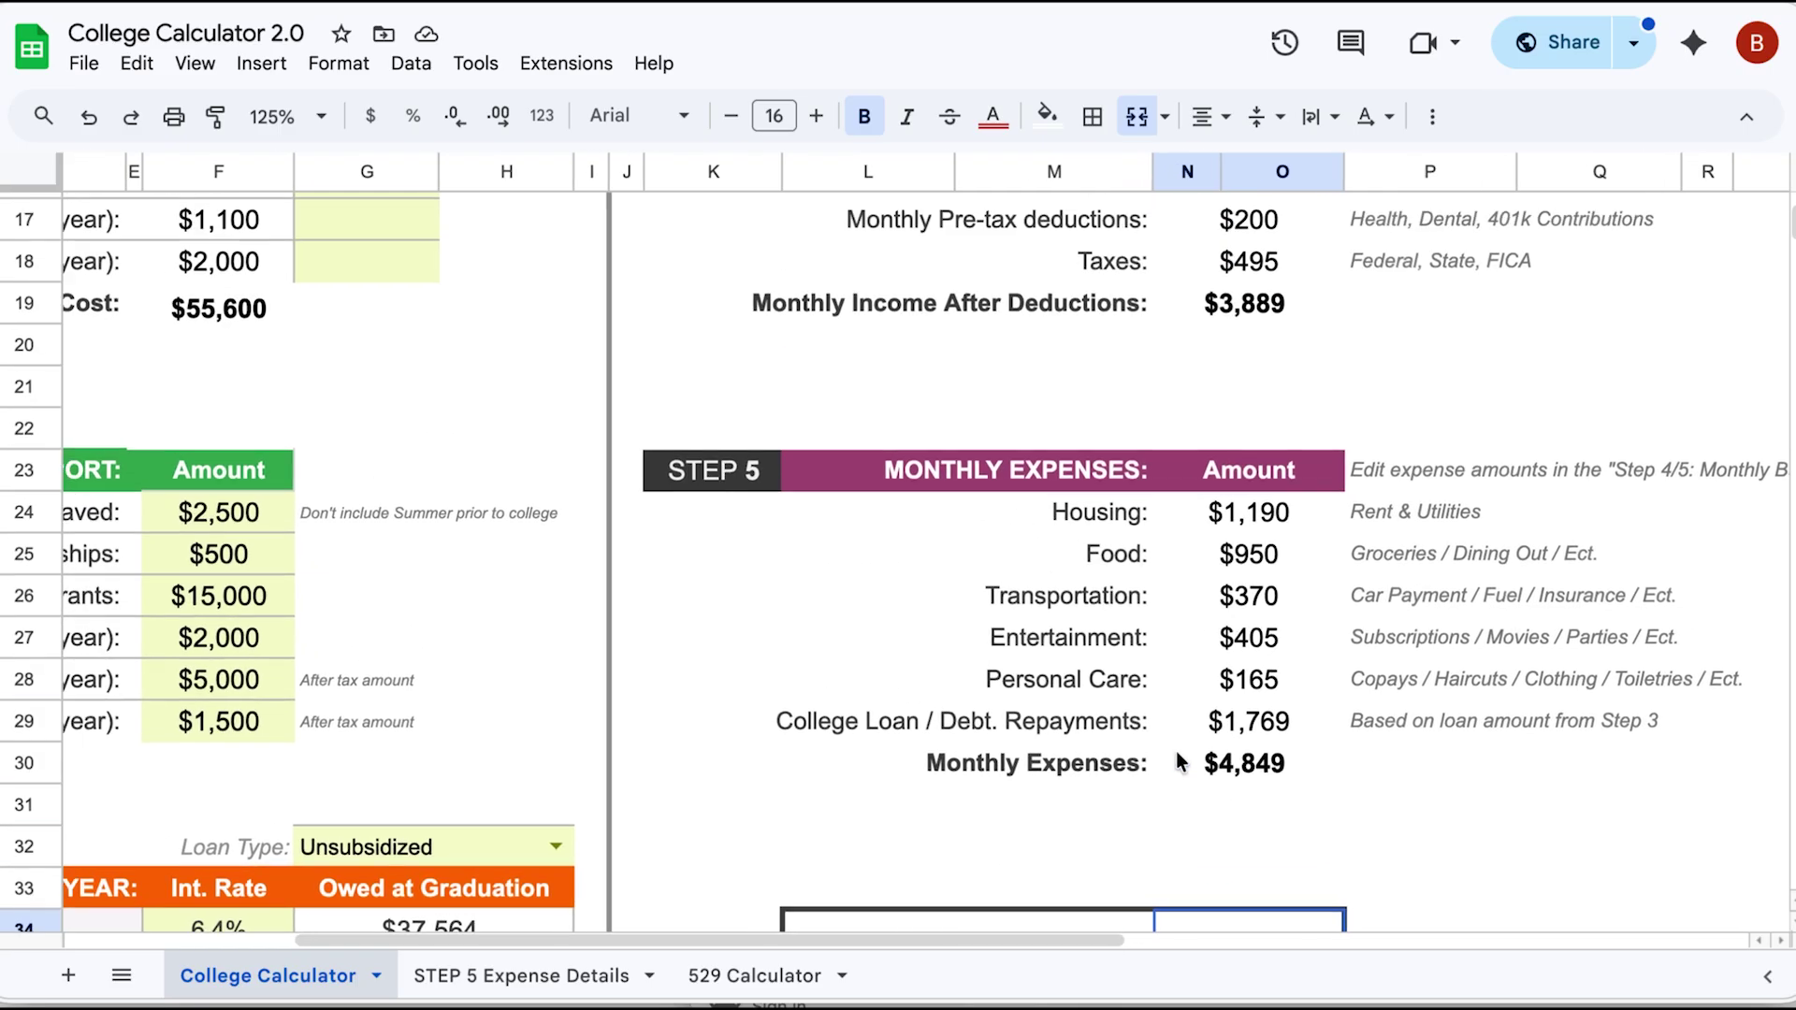
left_click(1298, 367)
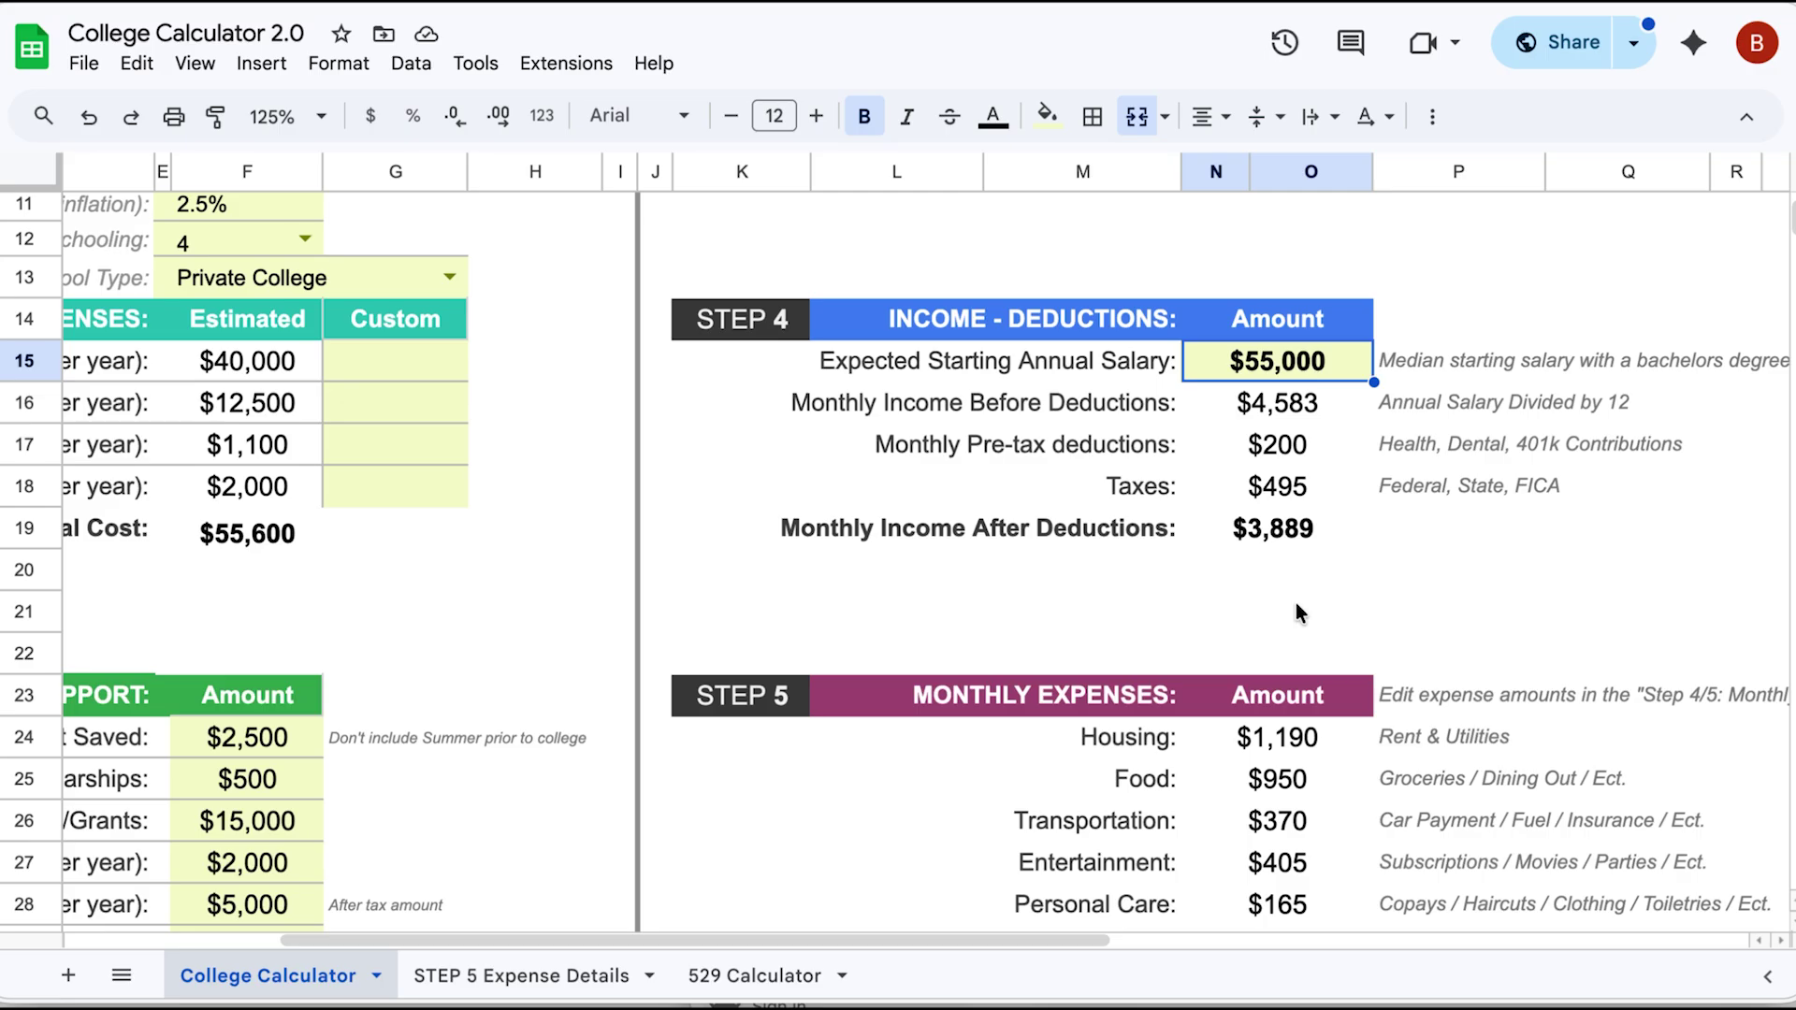
scroll(1296, 604, "down", 5)
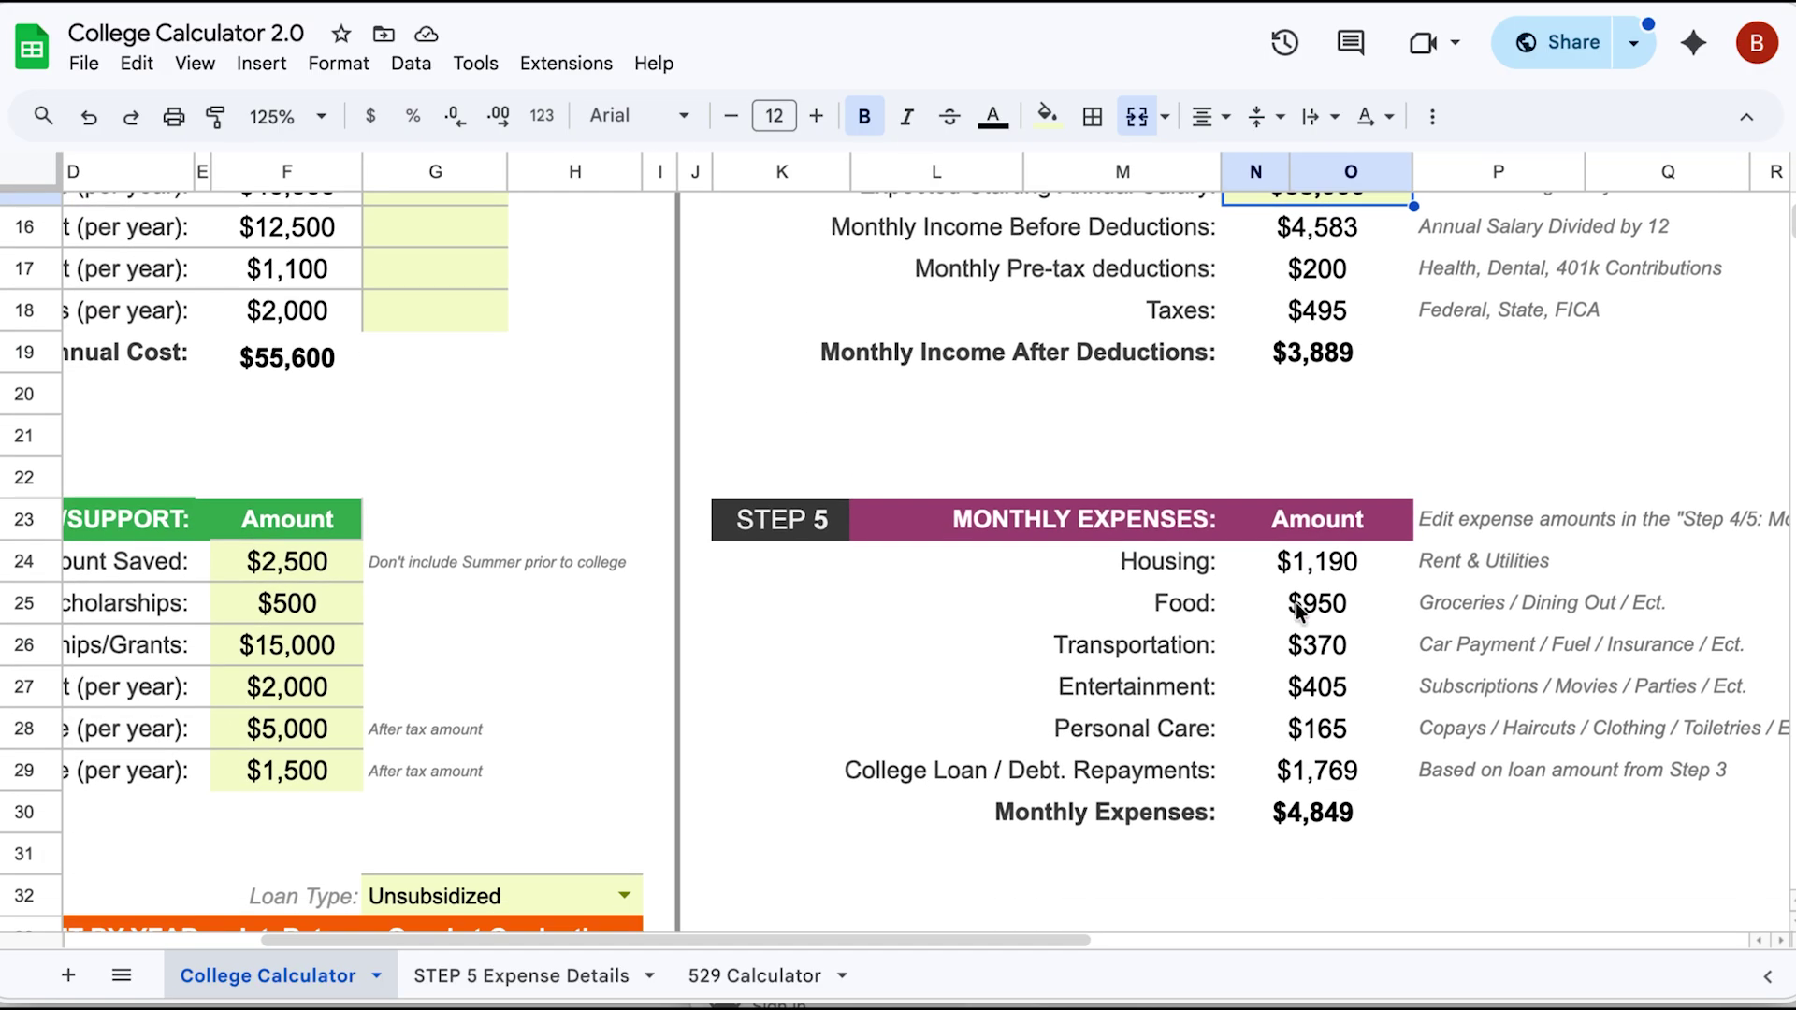
scroll(1296, 608, "up", 5)
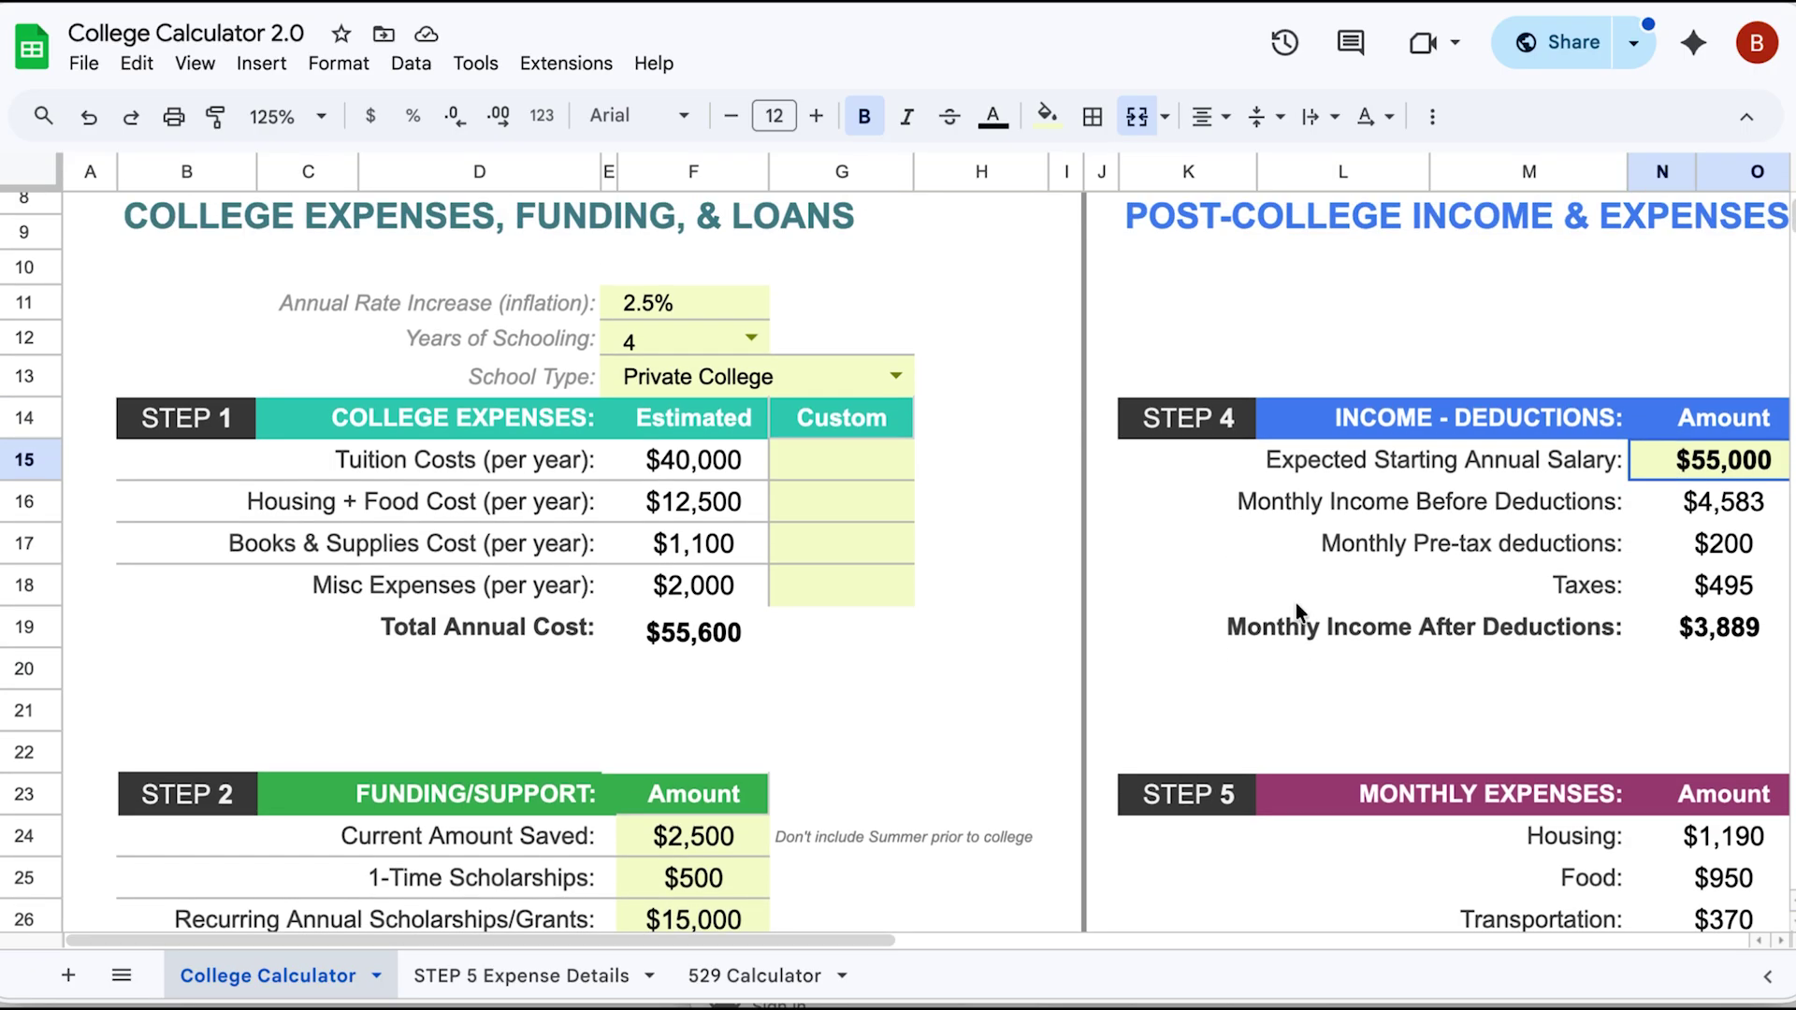
scroll(1296, 606, "up", 3)
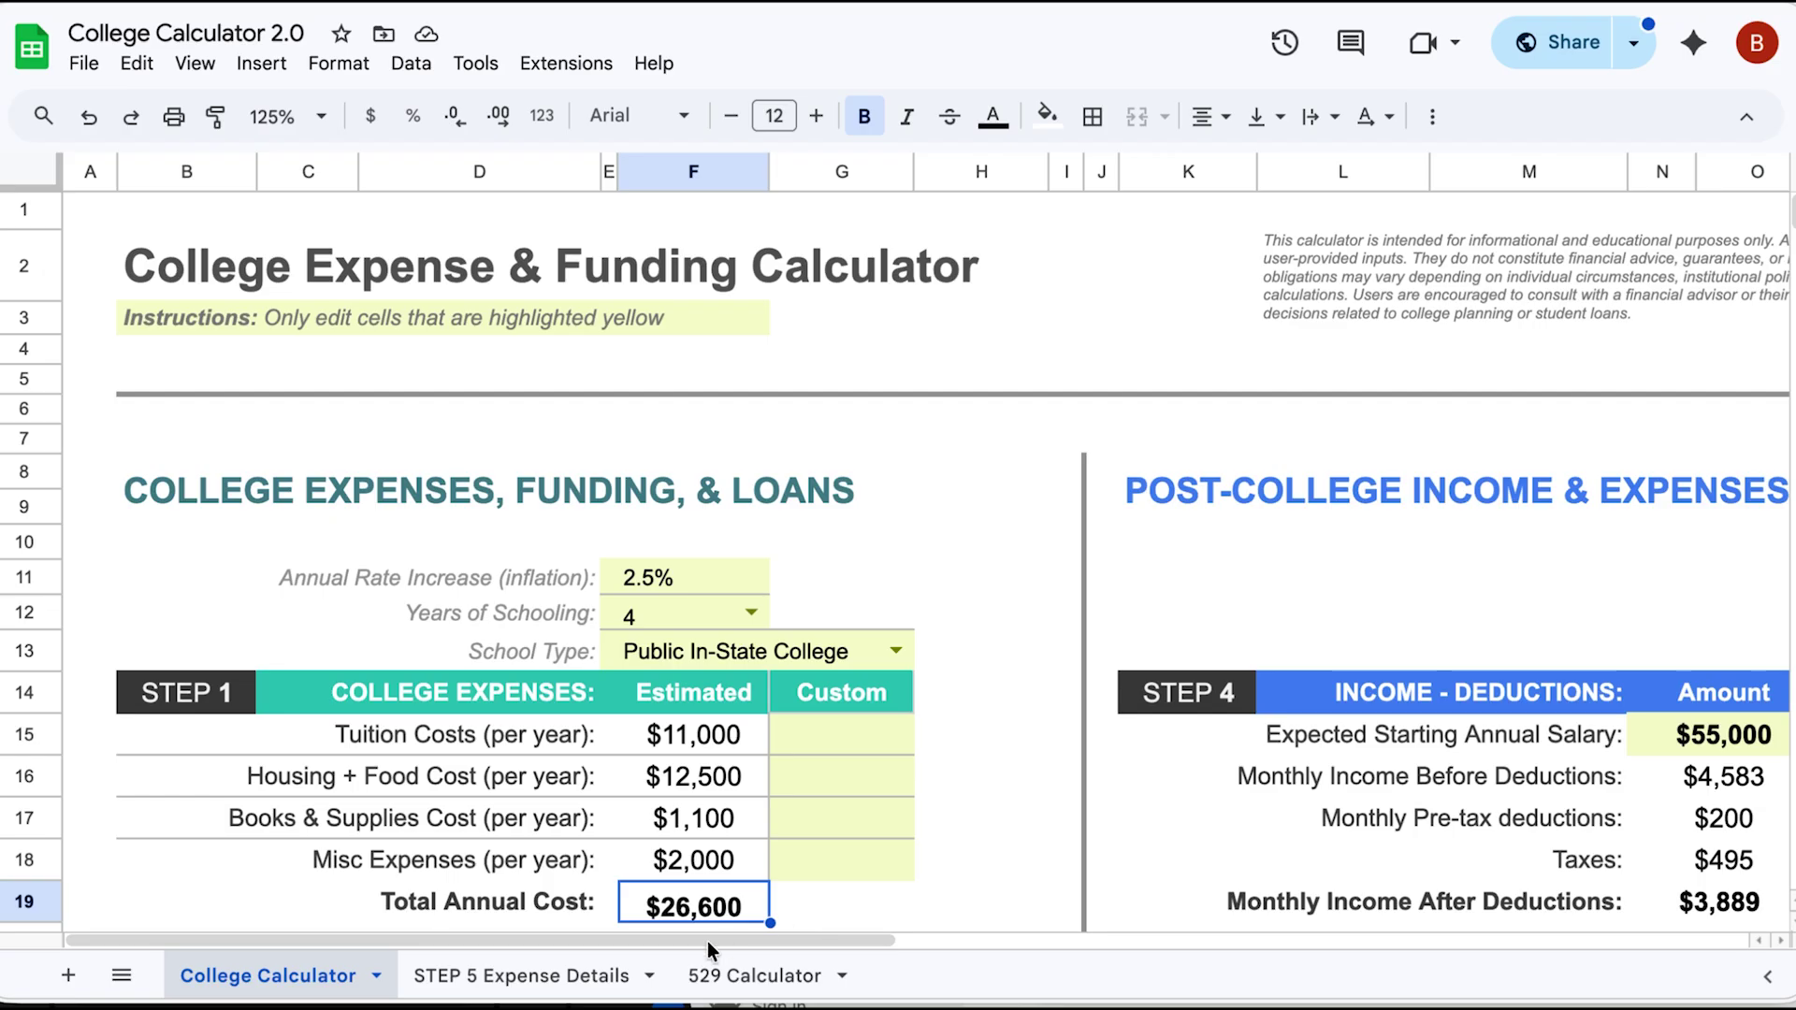
Open the 529 Calculator sheet and check the Current Annual Cost
left_click(765, 978)
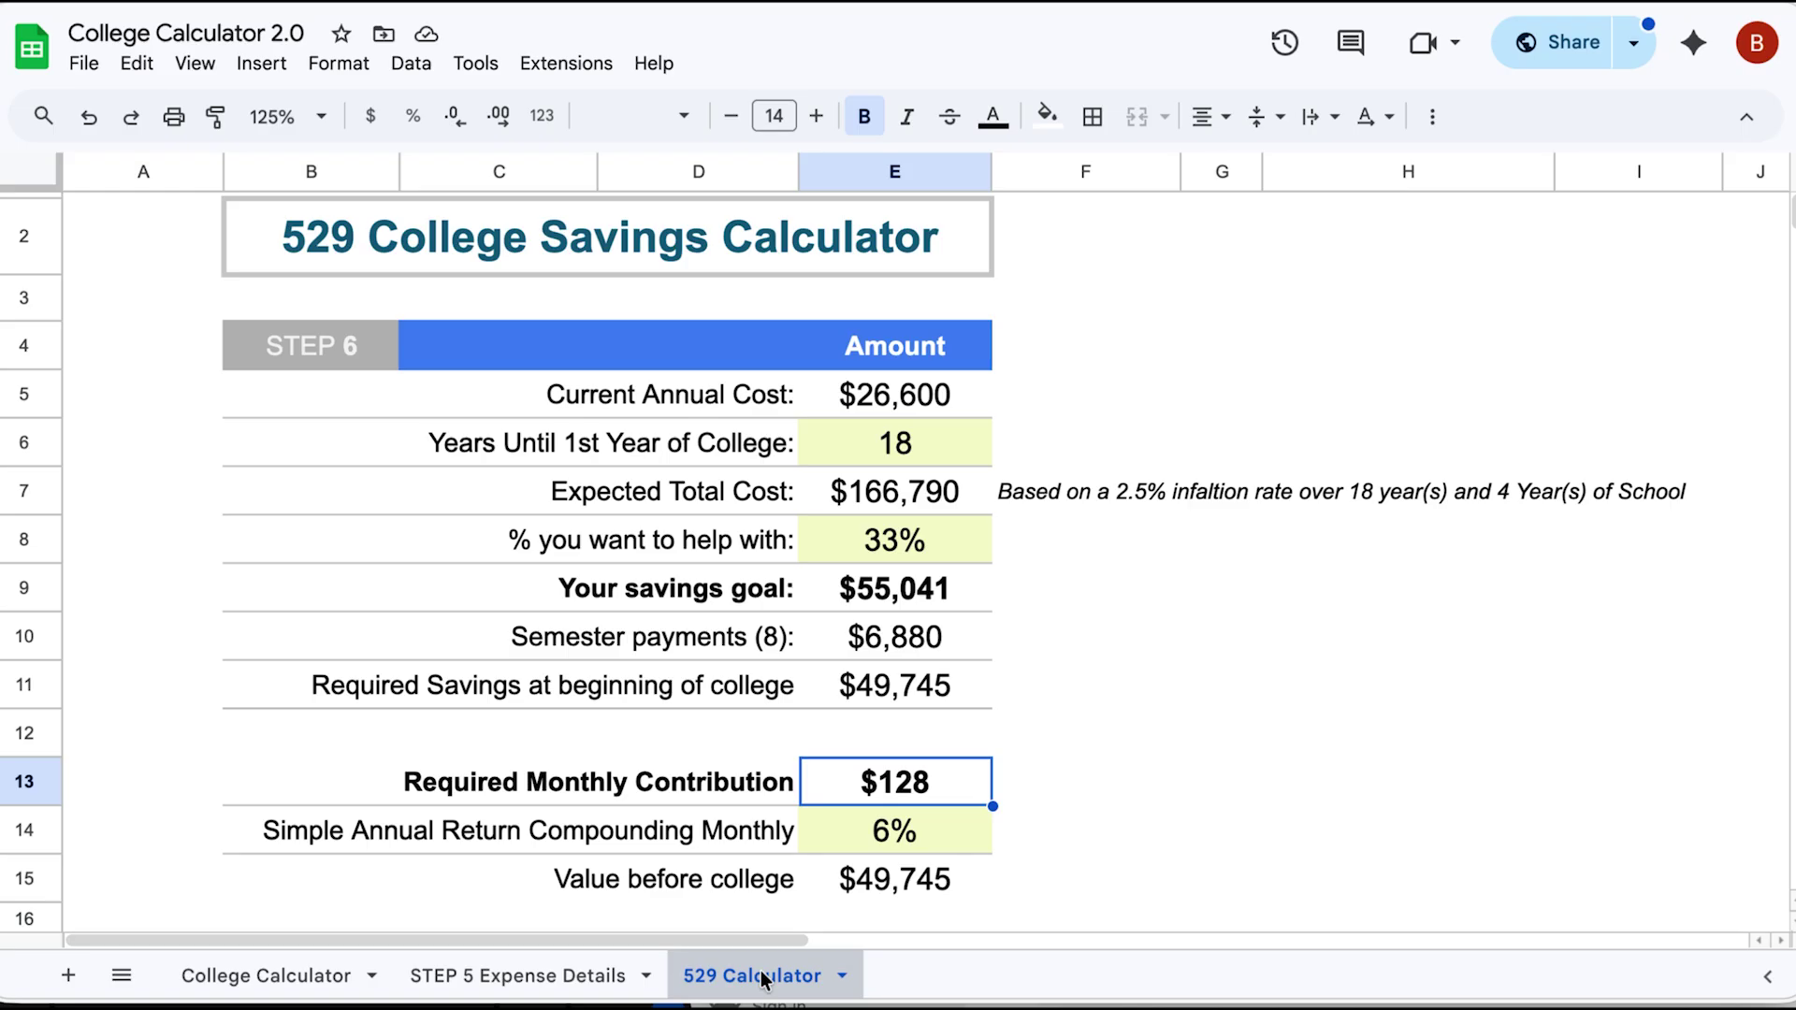
left_click(911, 398)
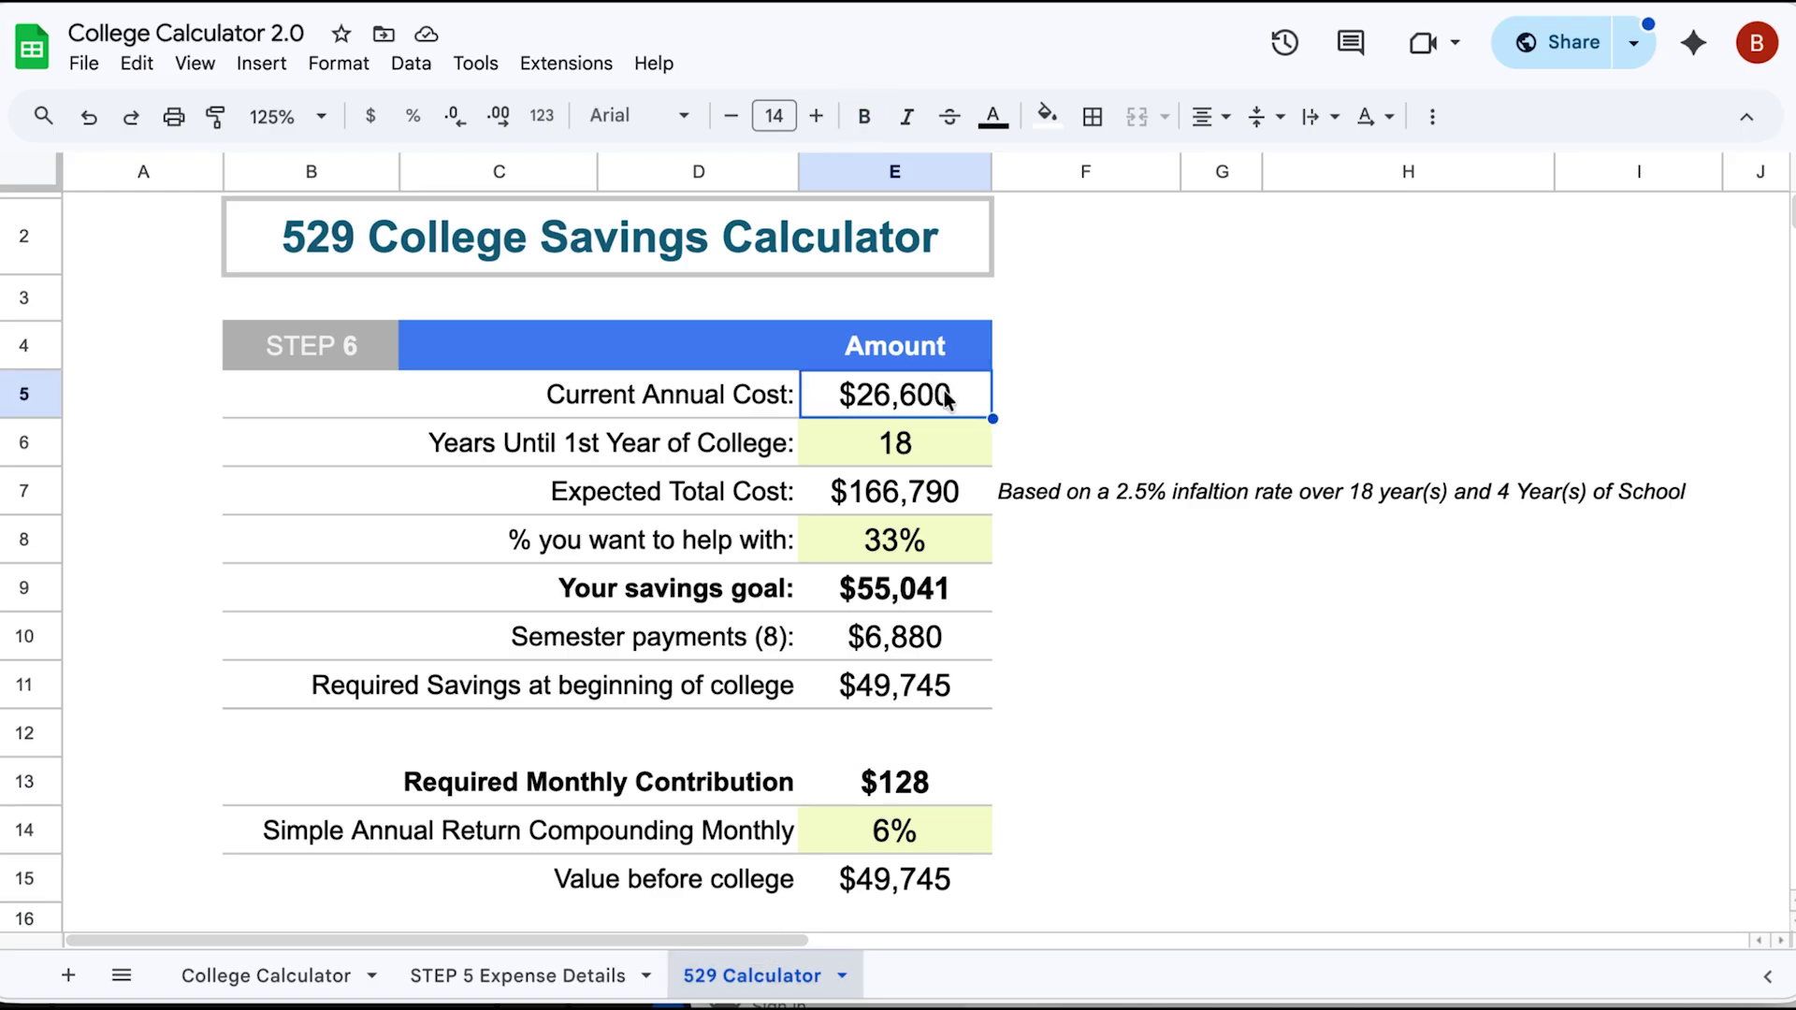
Try 10 as the Years Until 1st Year of College, restore it to 18, and check the Expected Total Cost
left_click(913, 446)
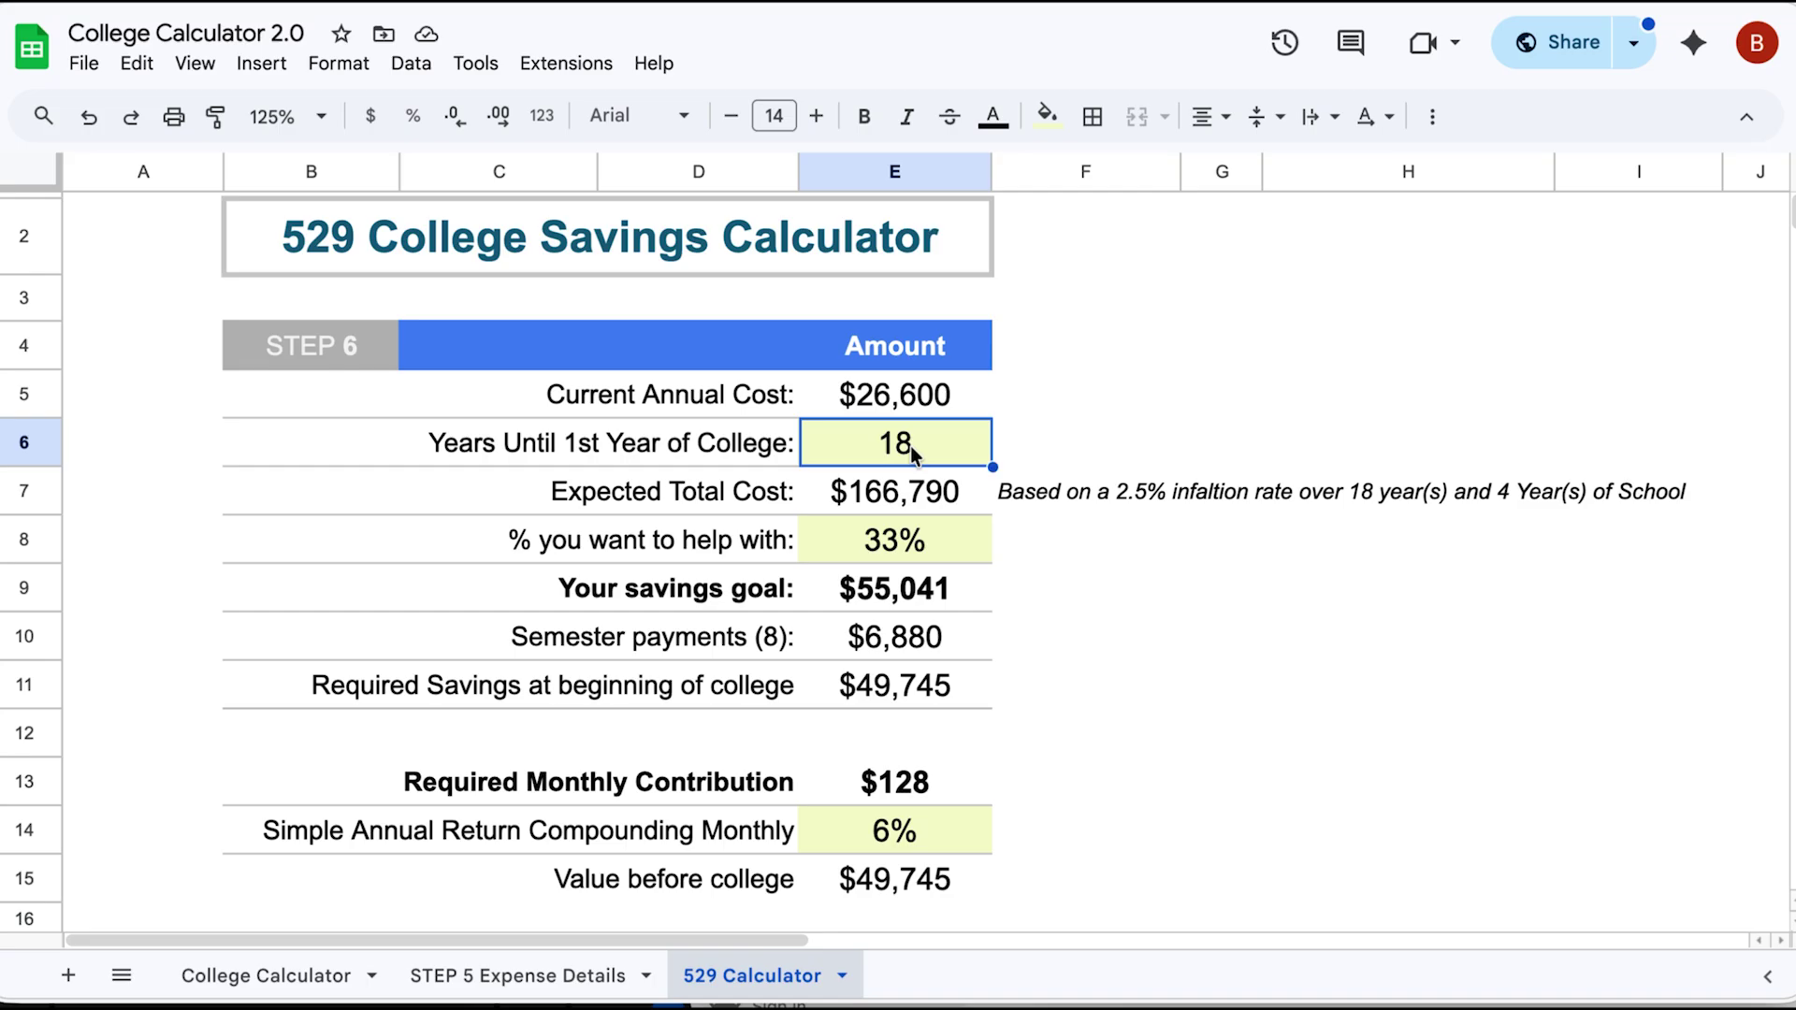
type("10")
key("Return")
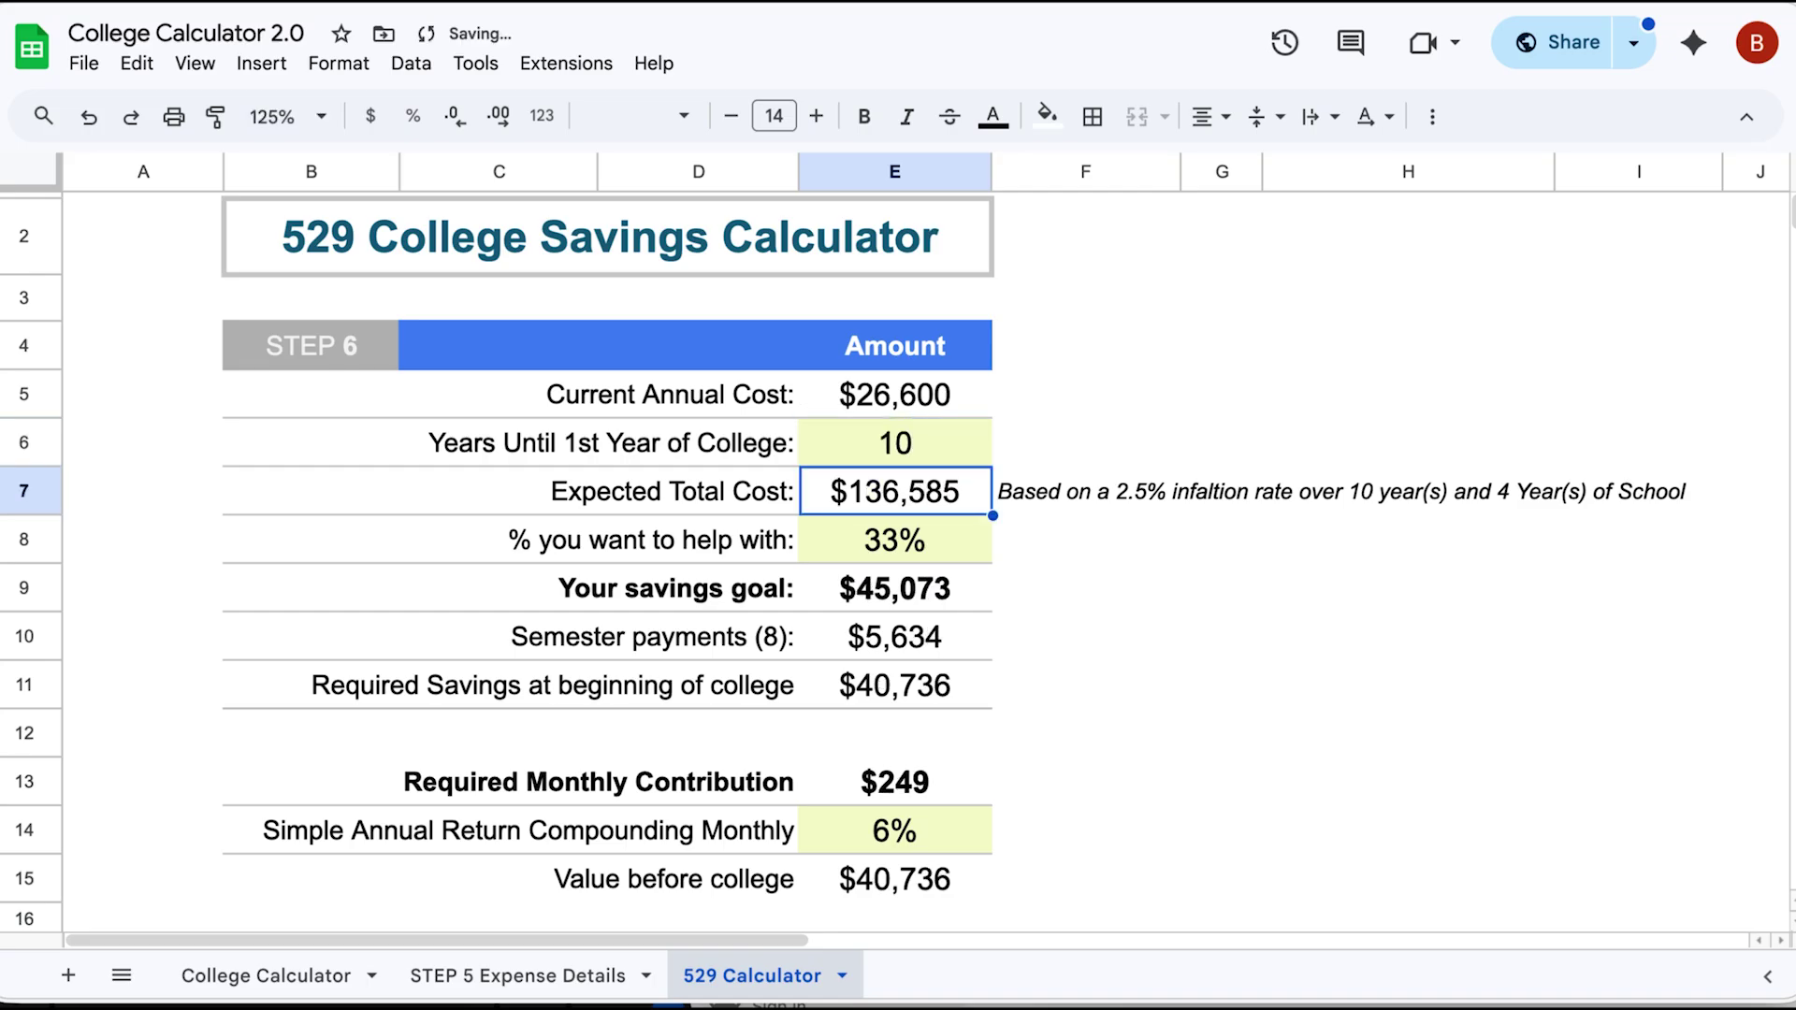
left_click(903, 450)
type("18")
key("Return")
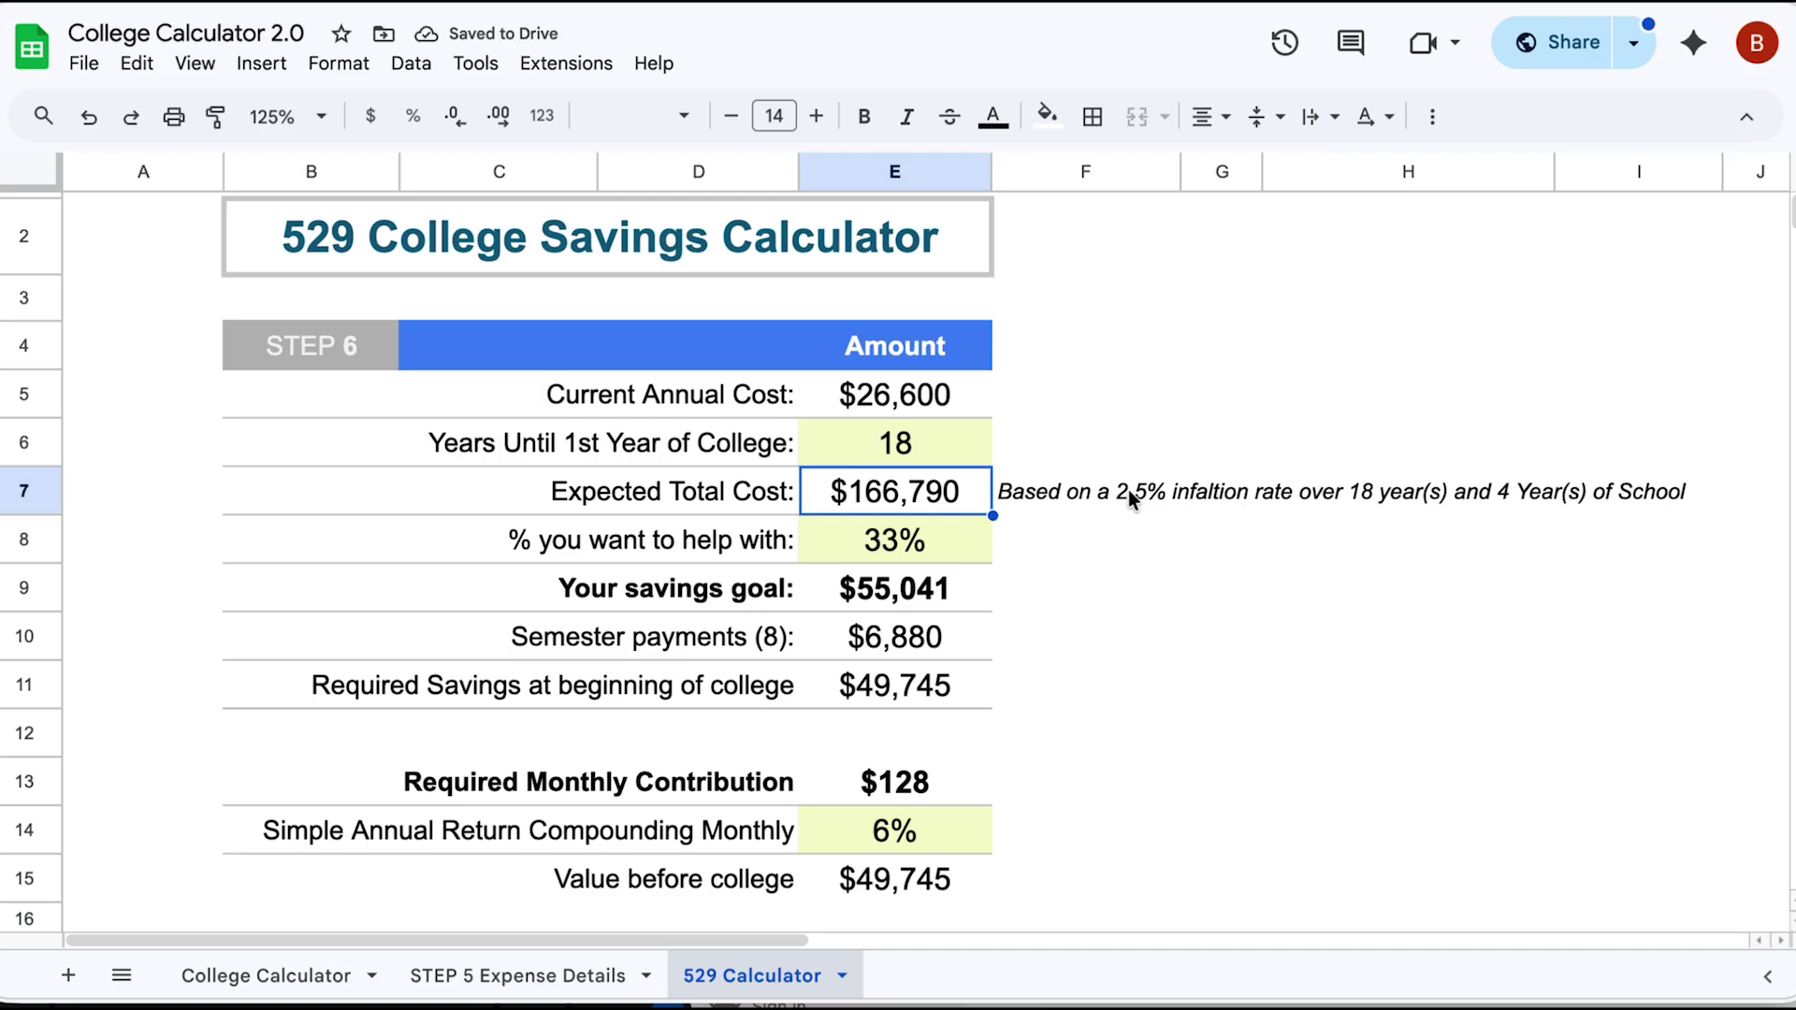
left_click(894, 451)
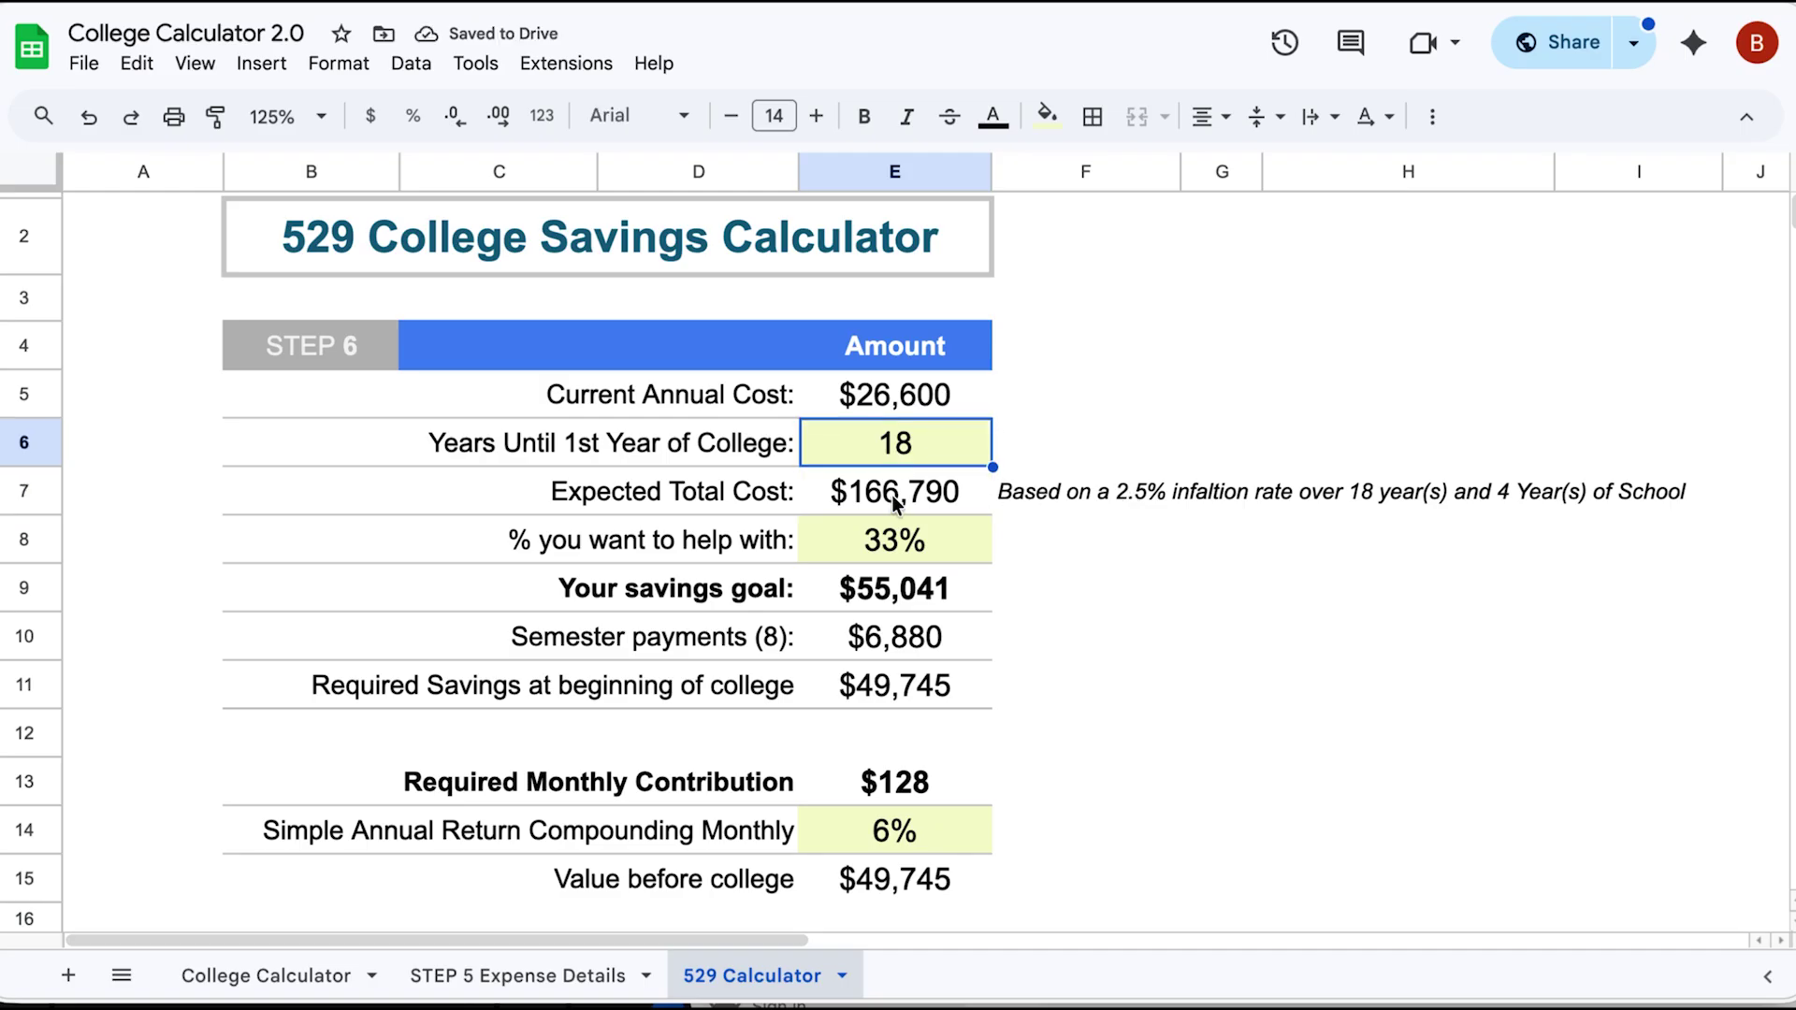
left_click(891, 492)
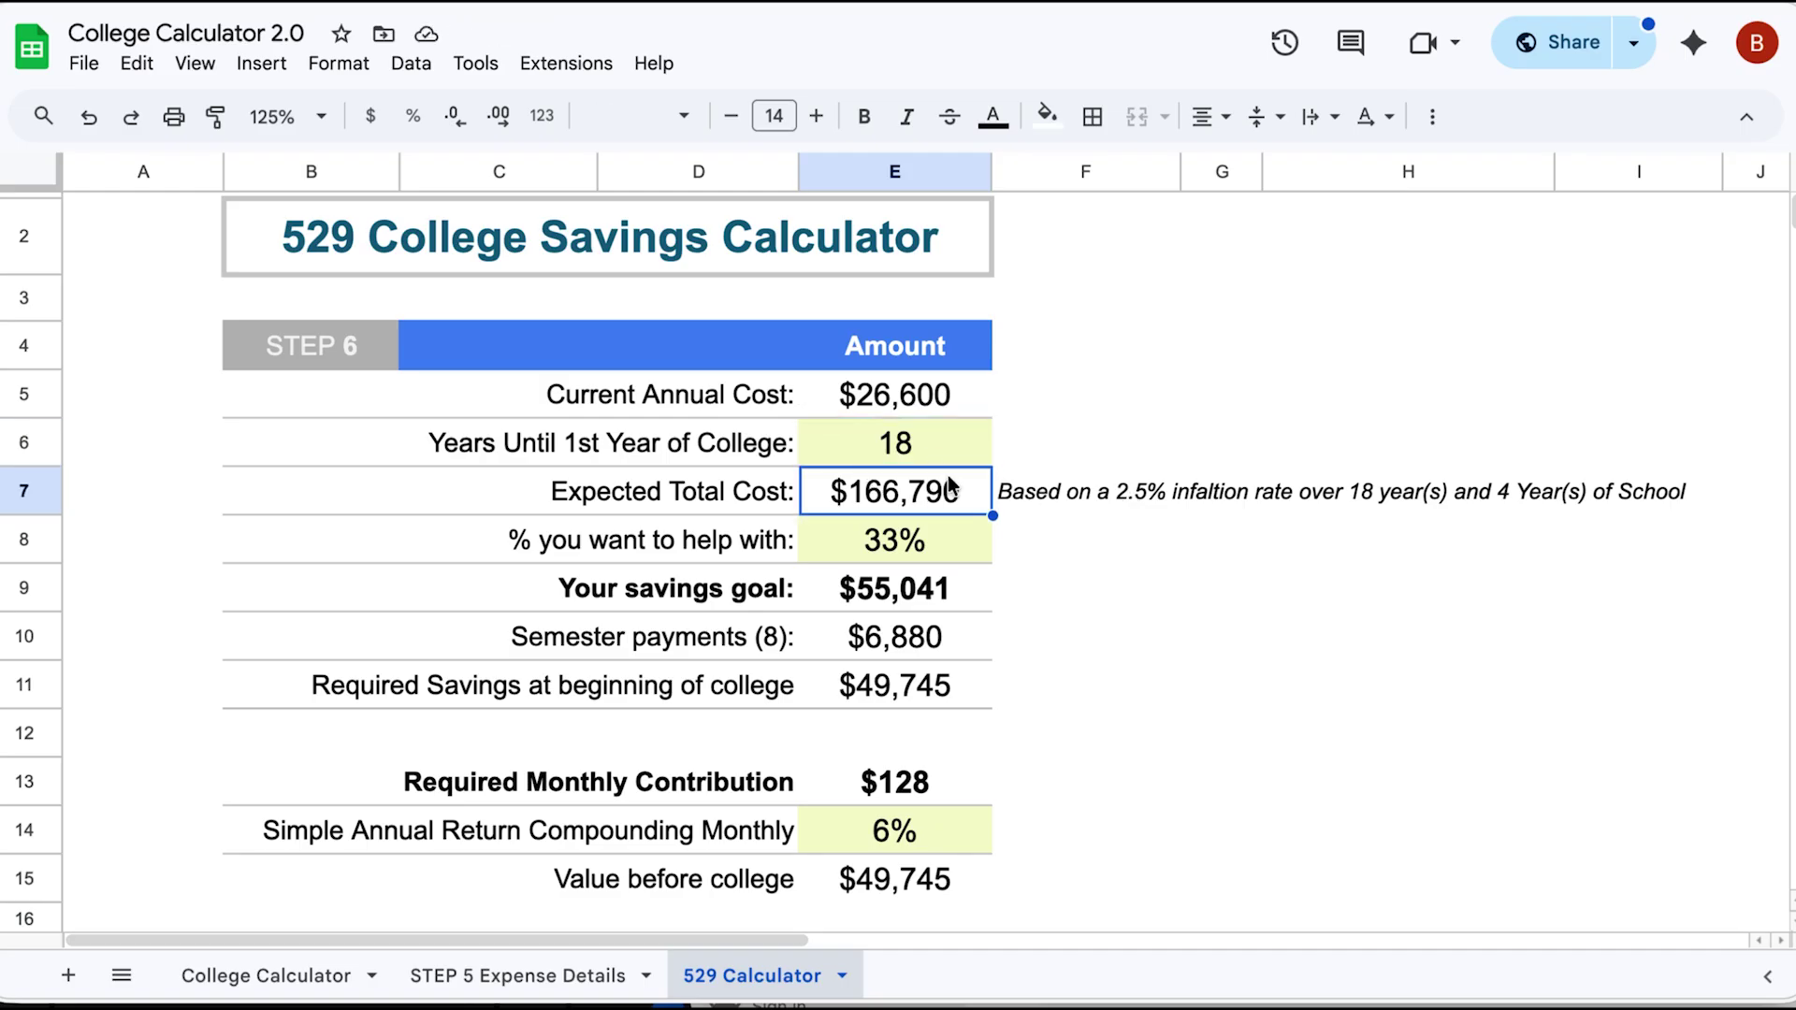
Try 10% and 75% as the share of college costs to help with, and set it back to 33%
left_click(903, 541)
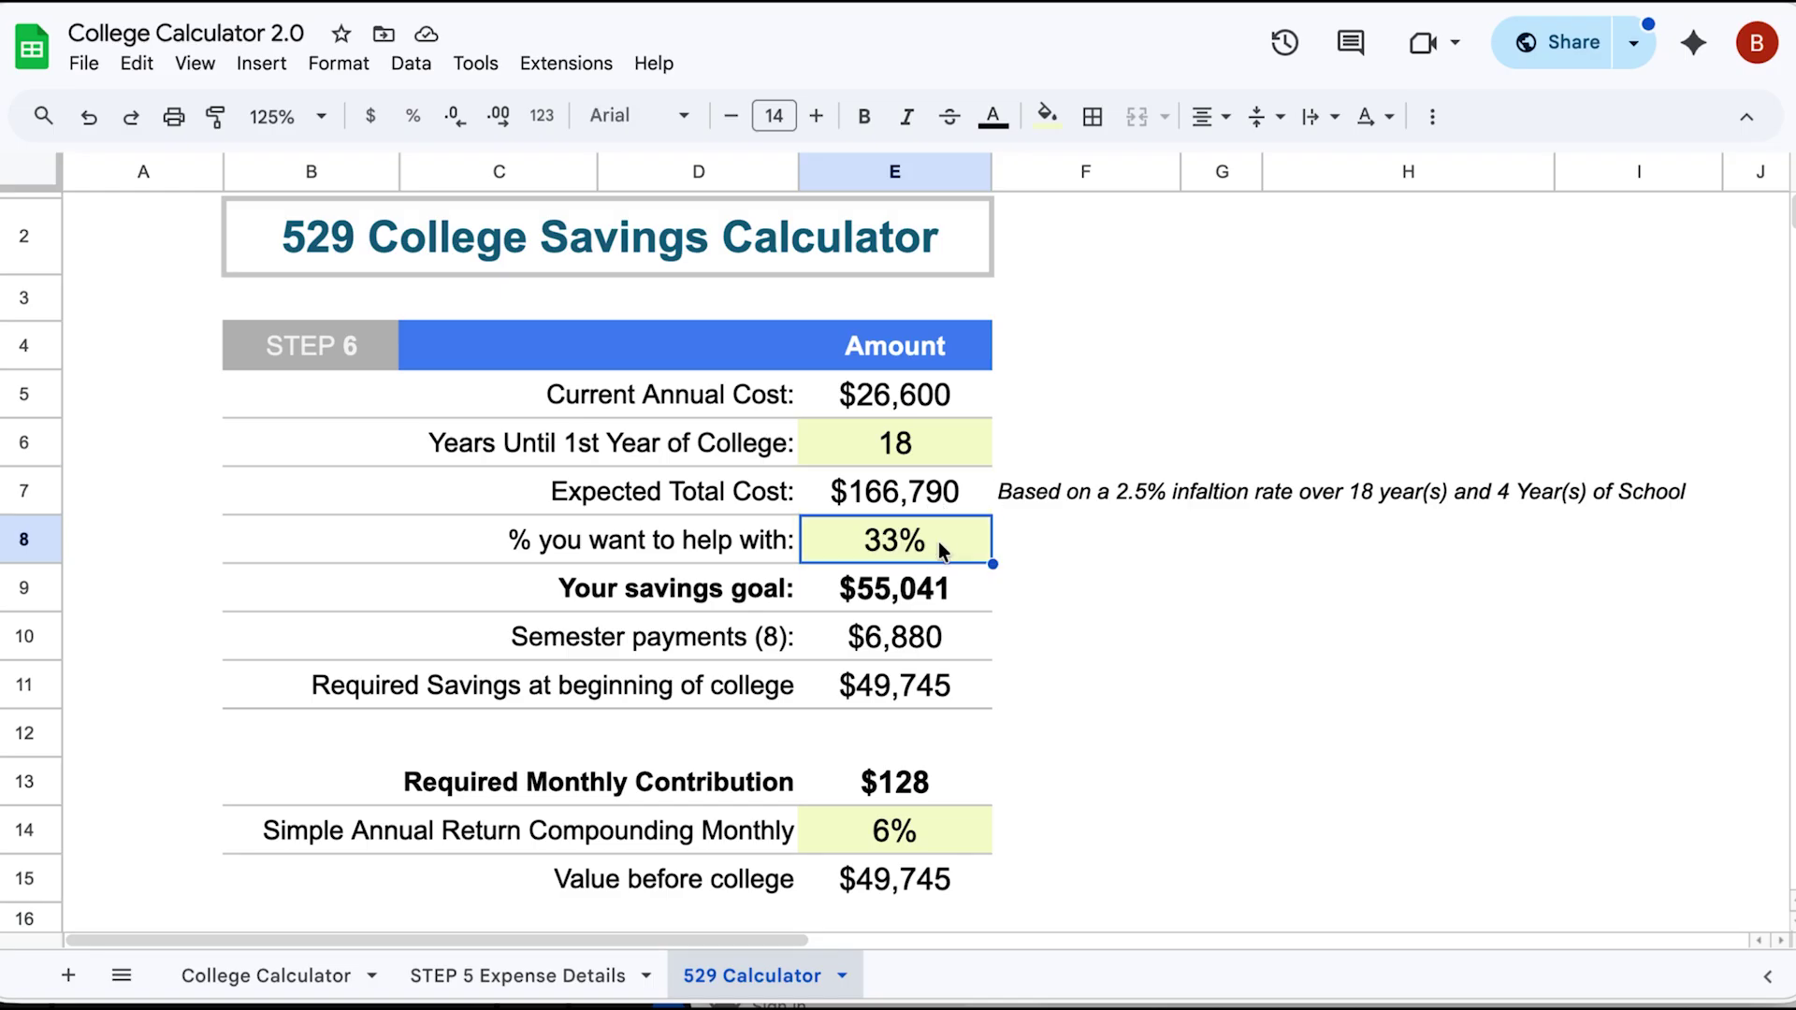
type("10")
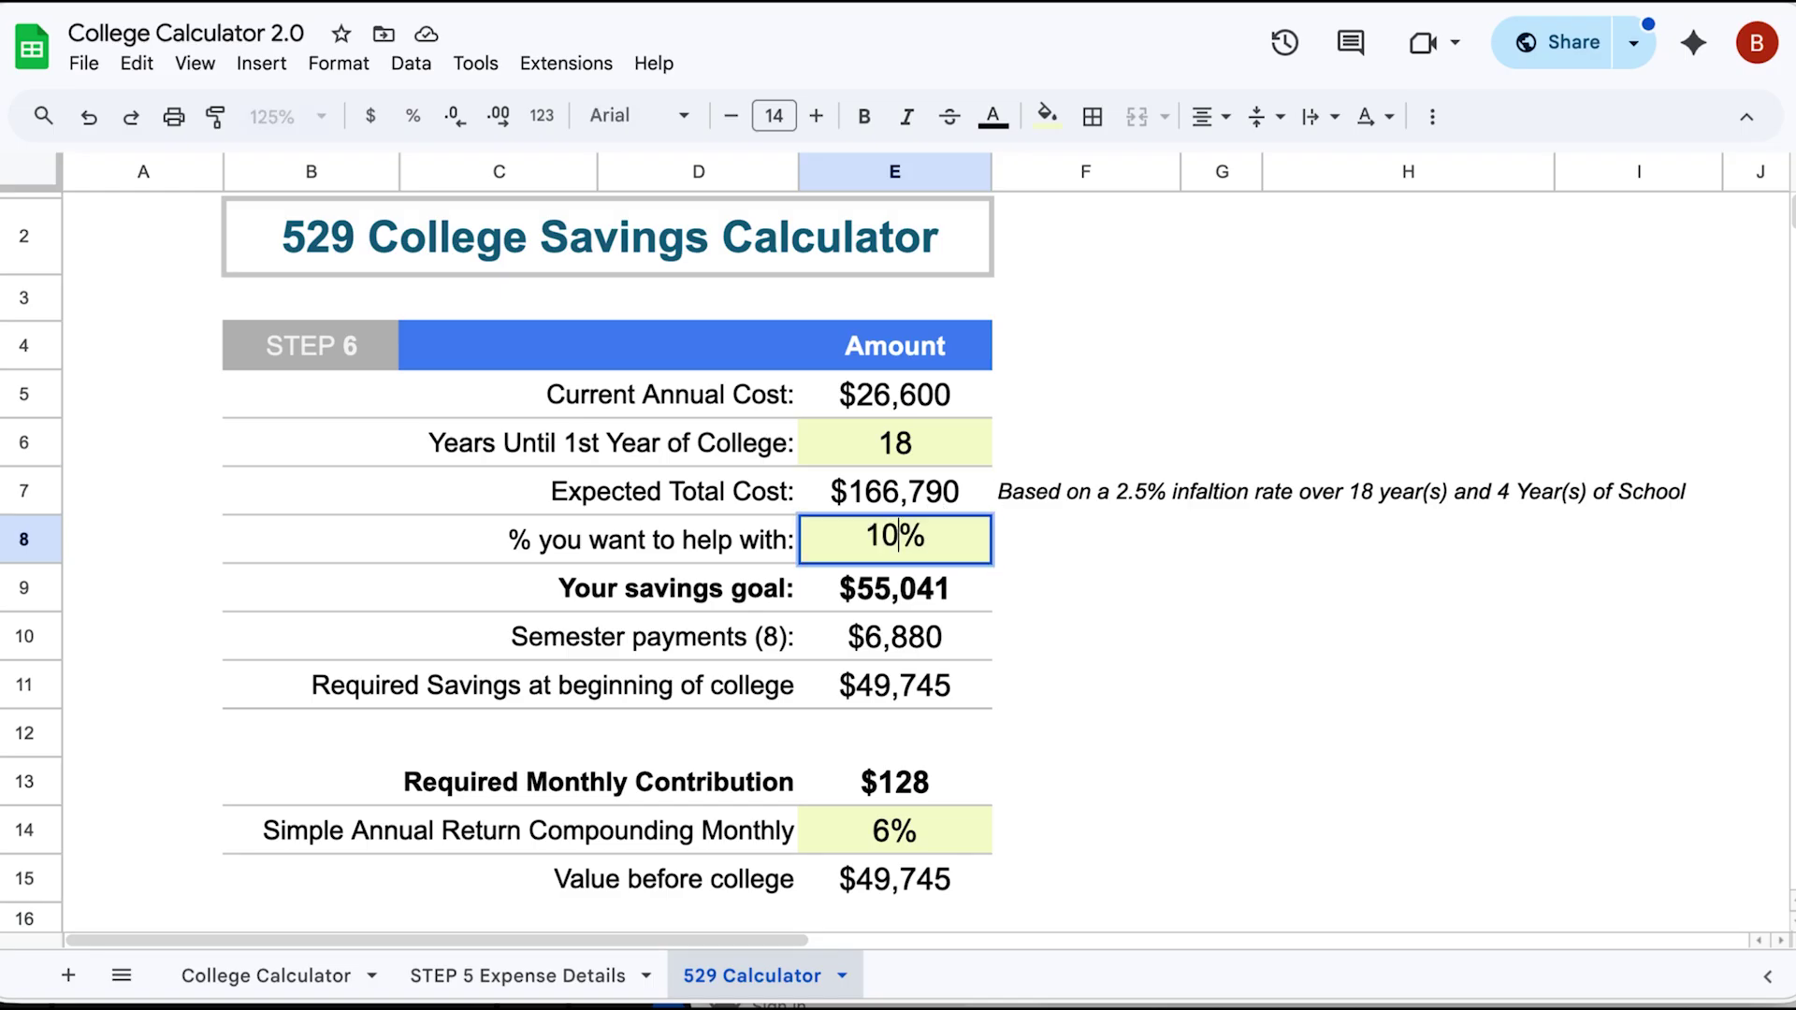
key("Return")
left_click(903, 547)
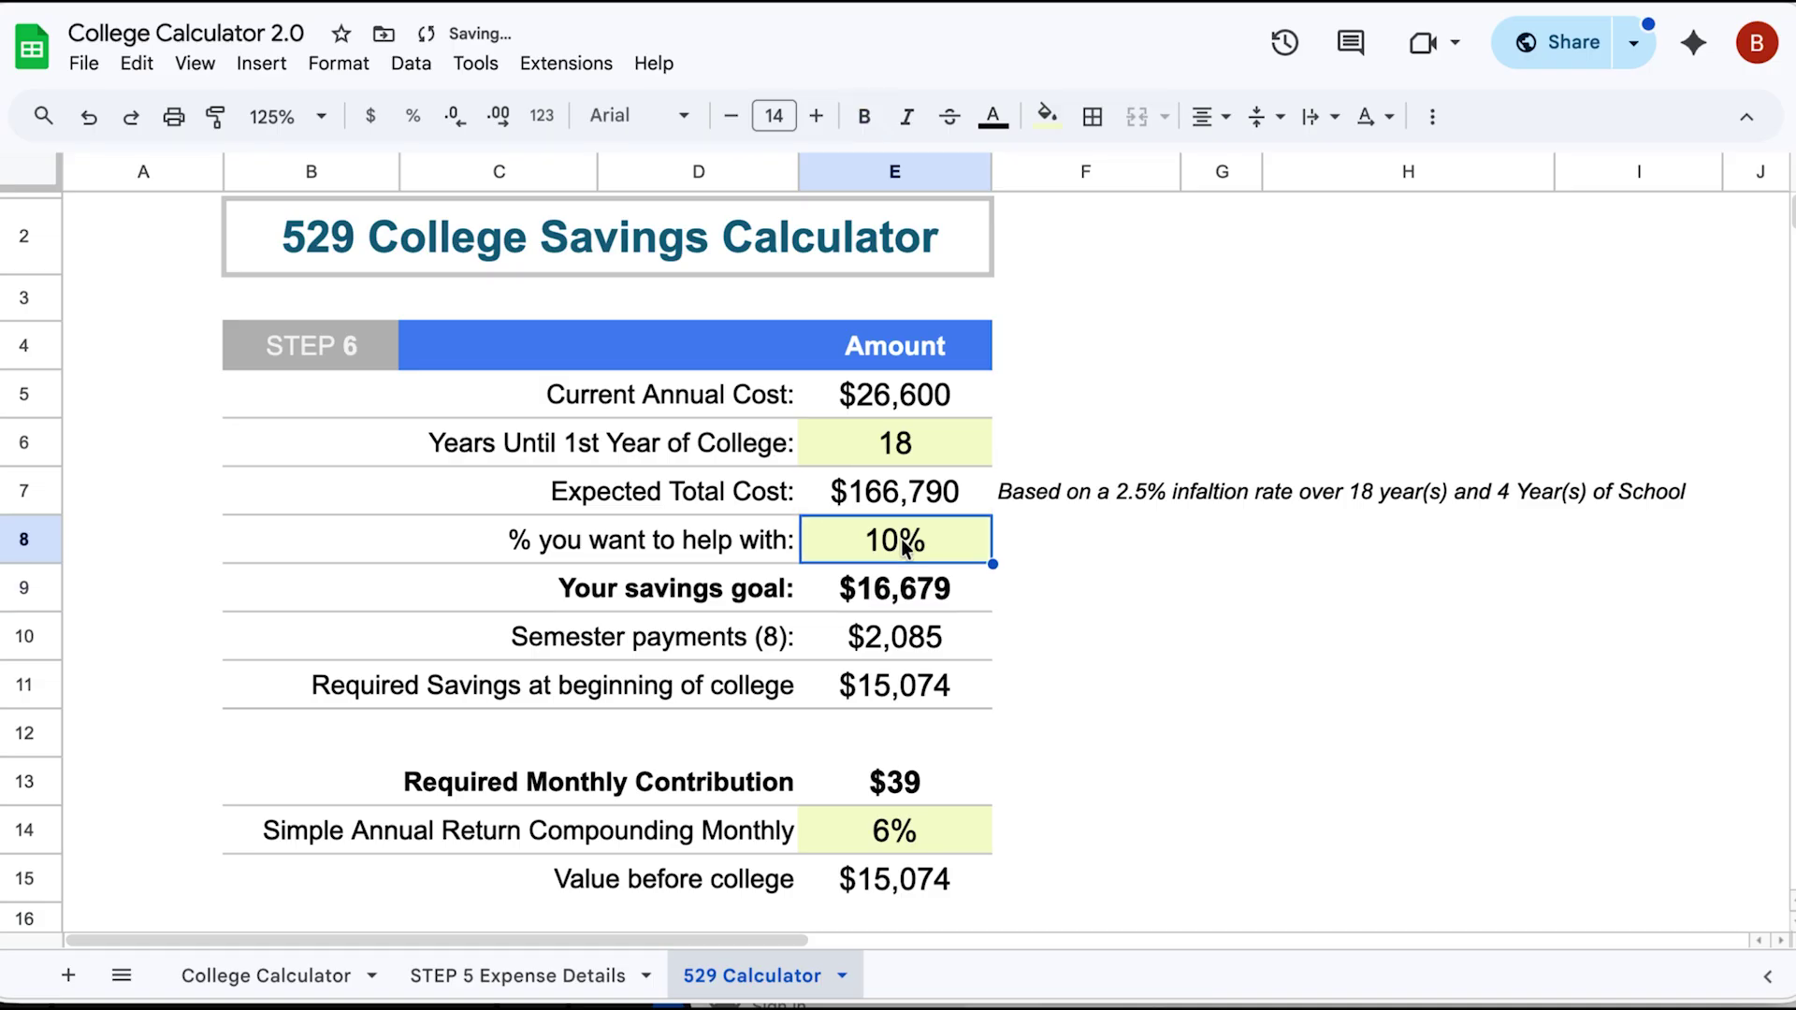
type("75")
key("Return")
left_click(882, 547)
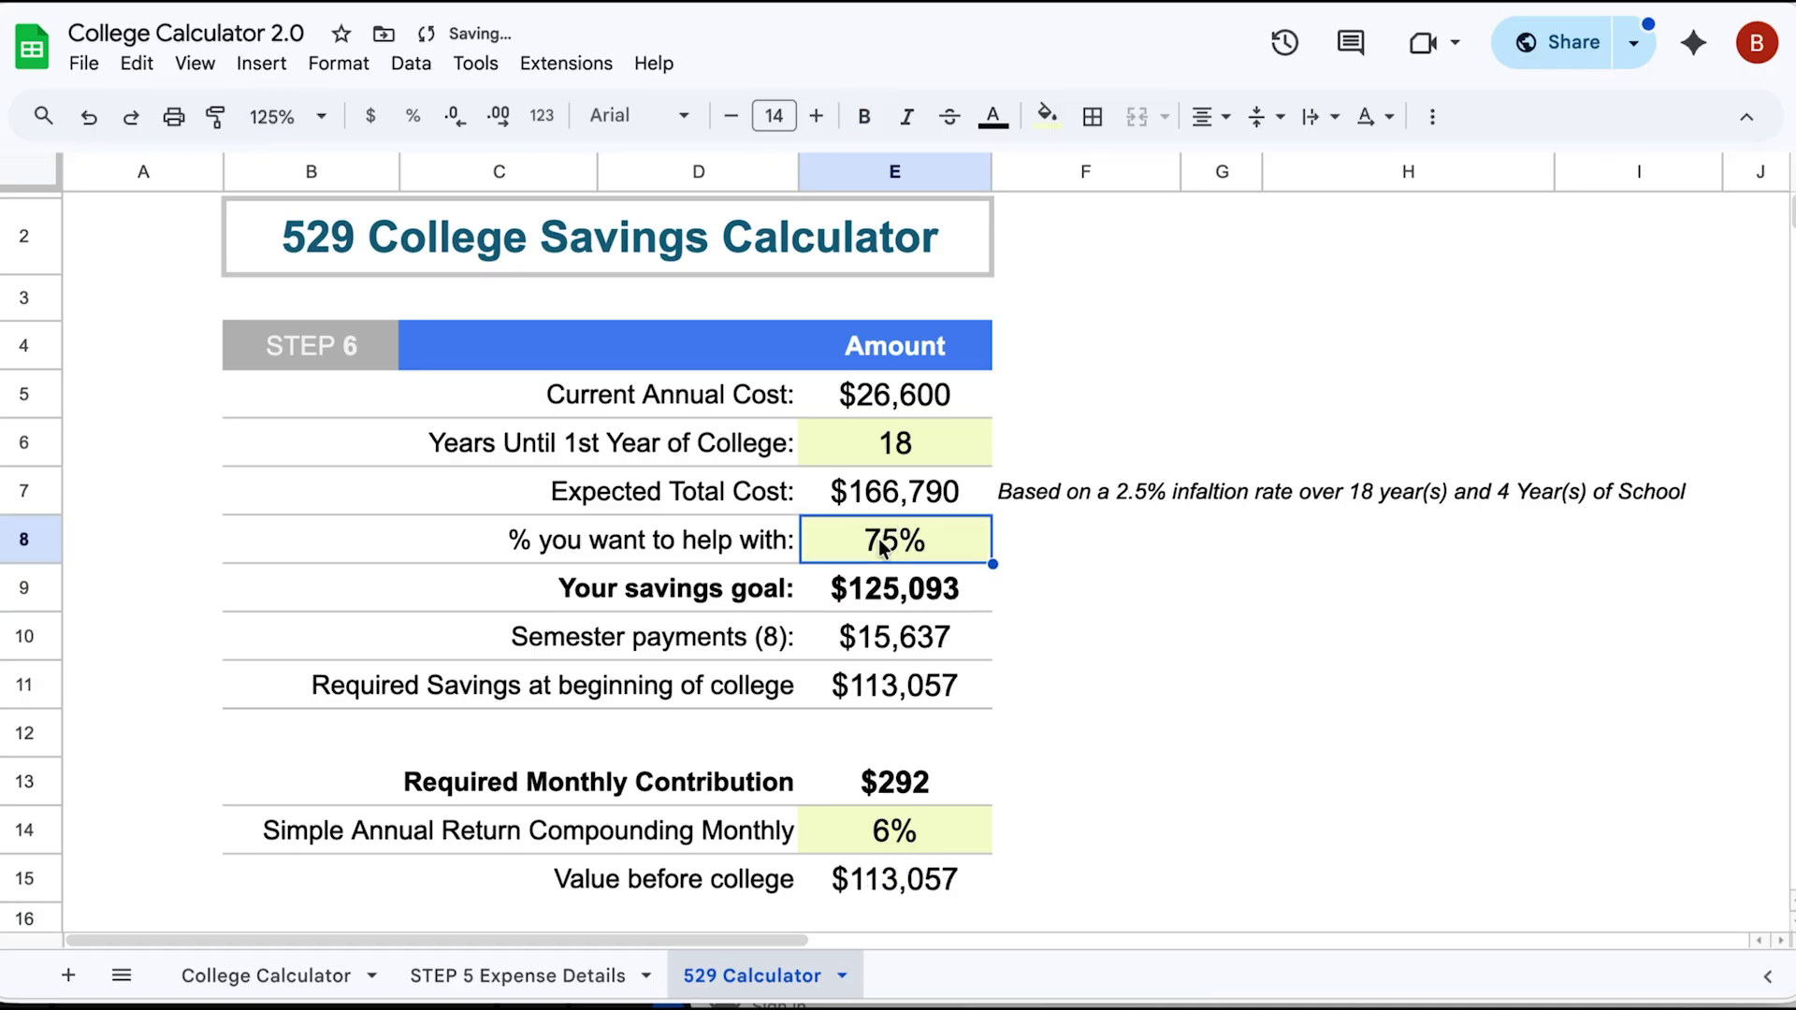
type("33")
key("Return")
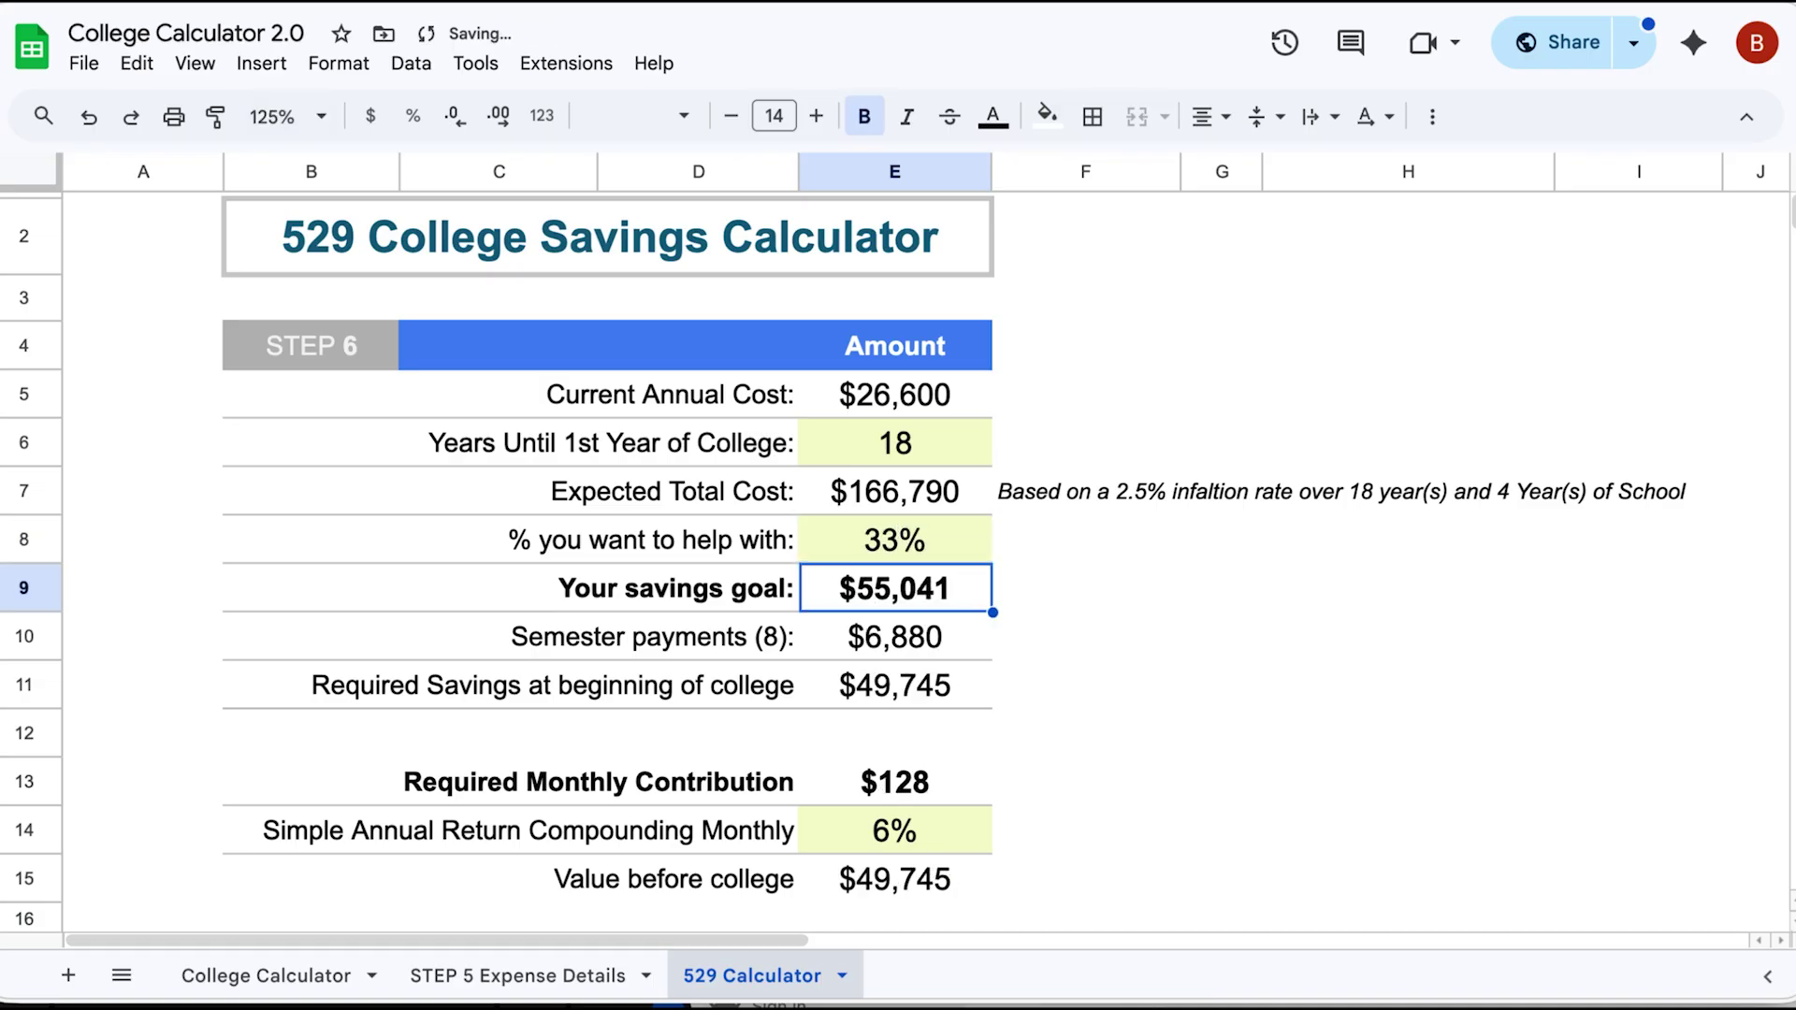
Review the Required Monthly Contribution, annual return and value before college, plus the 529 VS Non-529 comparison
left_click(940, 543)
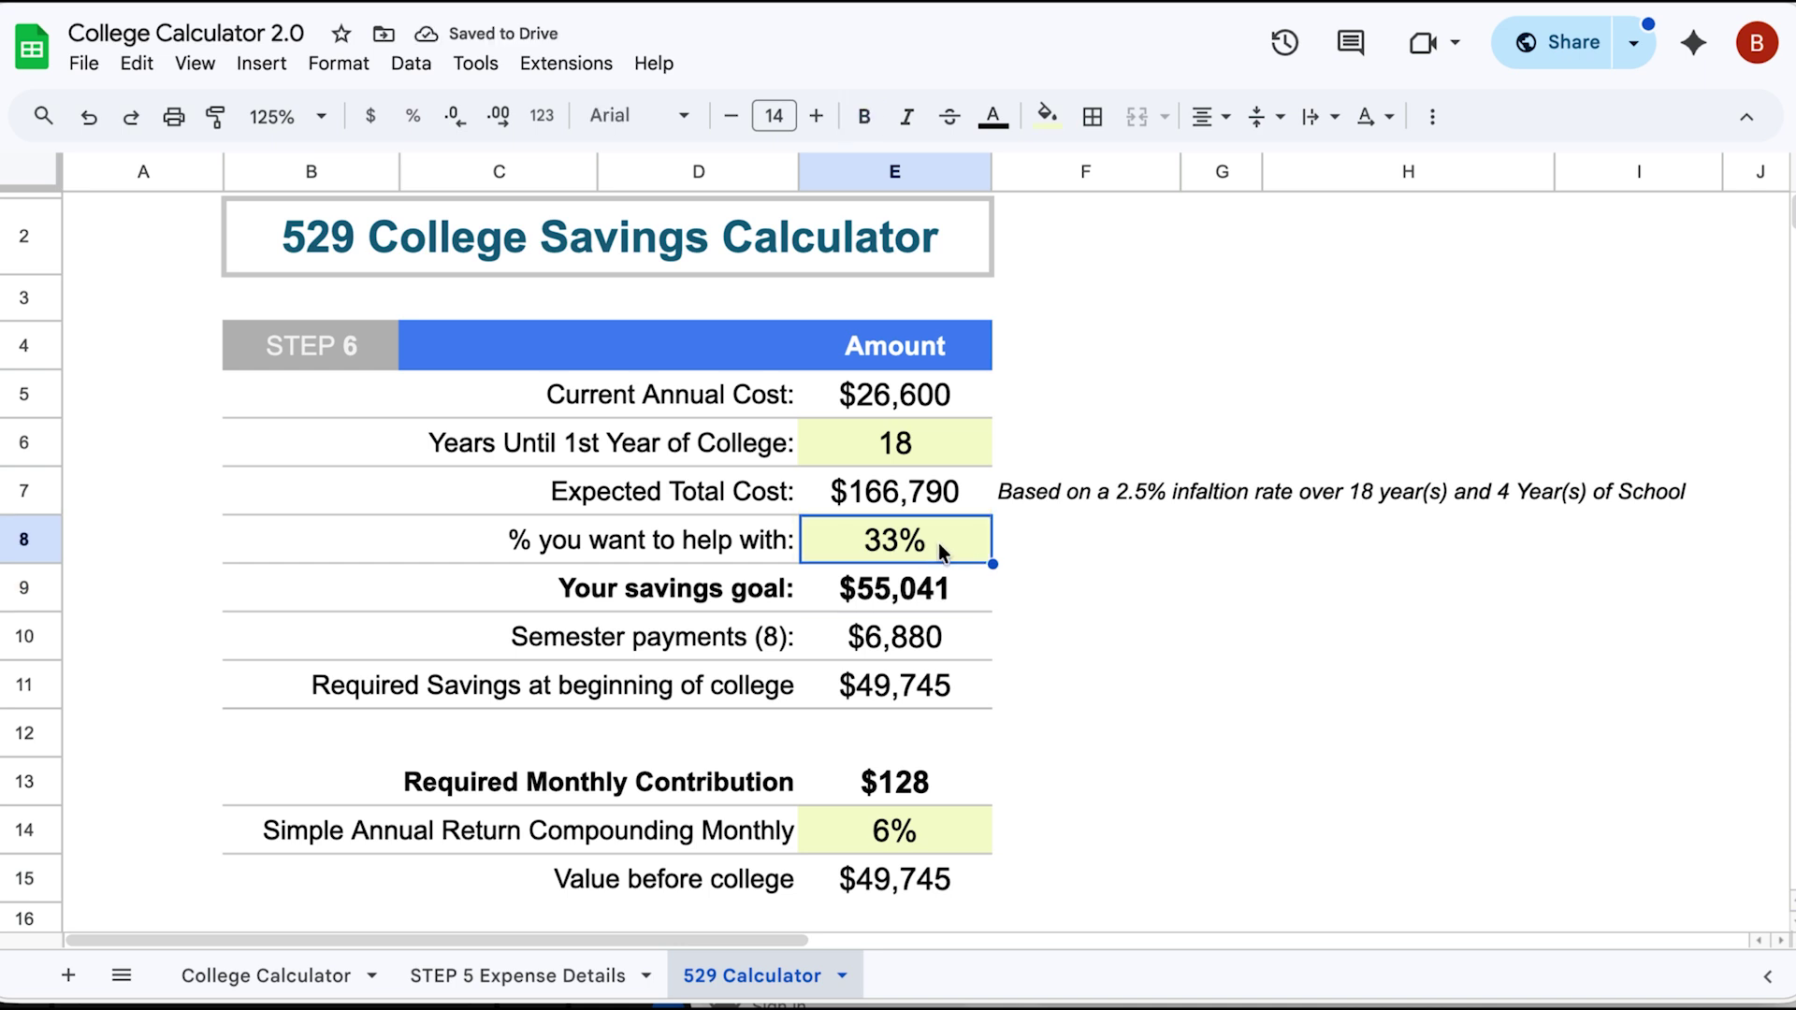
left_click(916, 779)
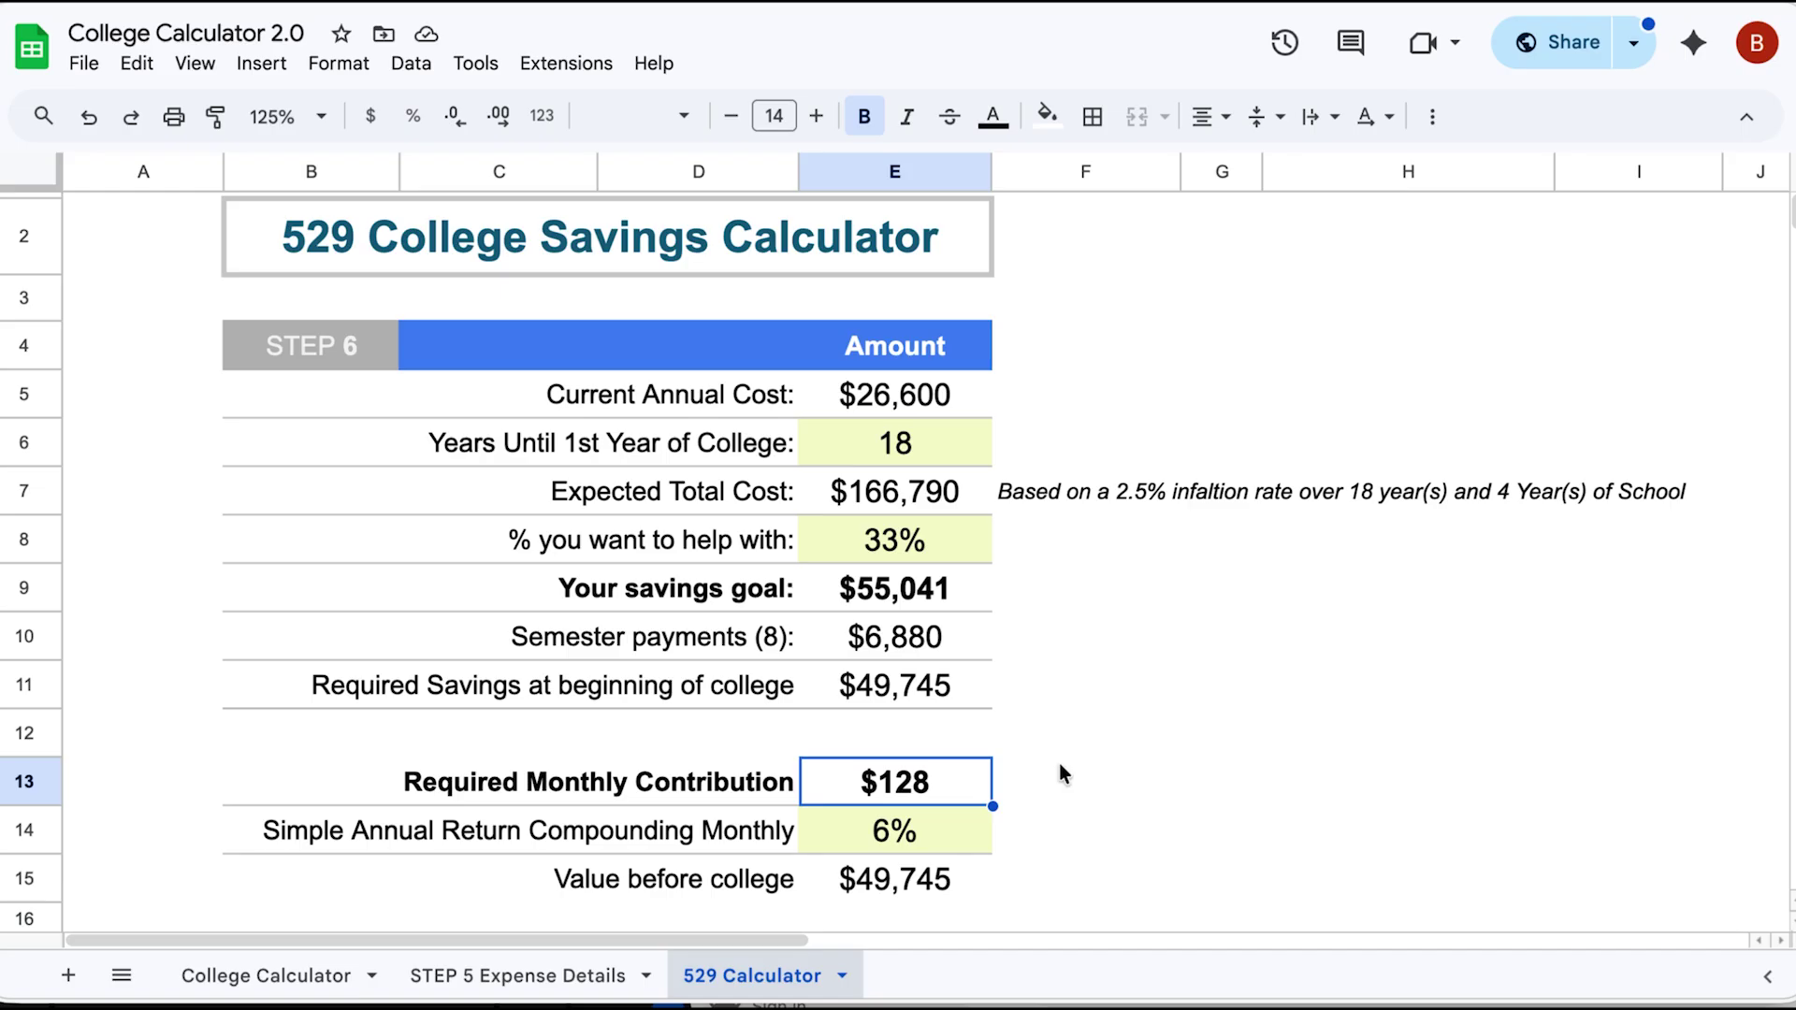
left_click(928, 827)
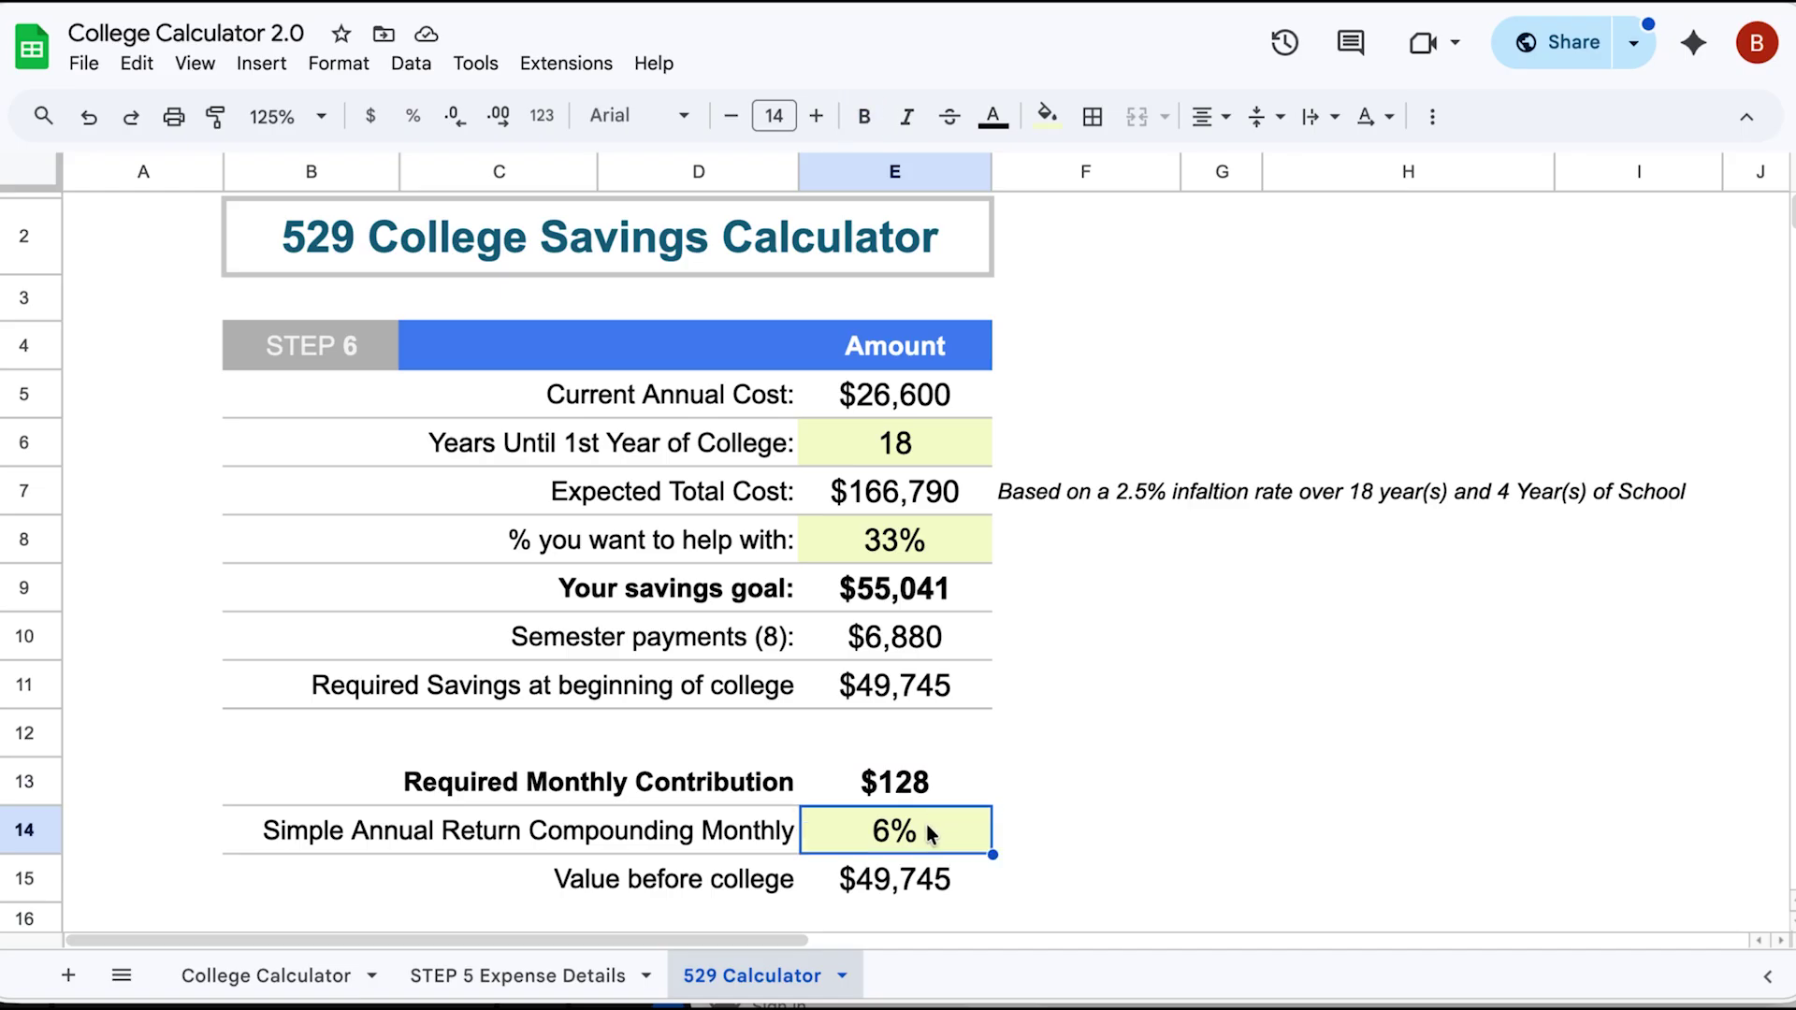
left_click(903, 881)
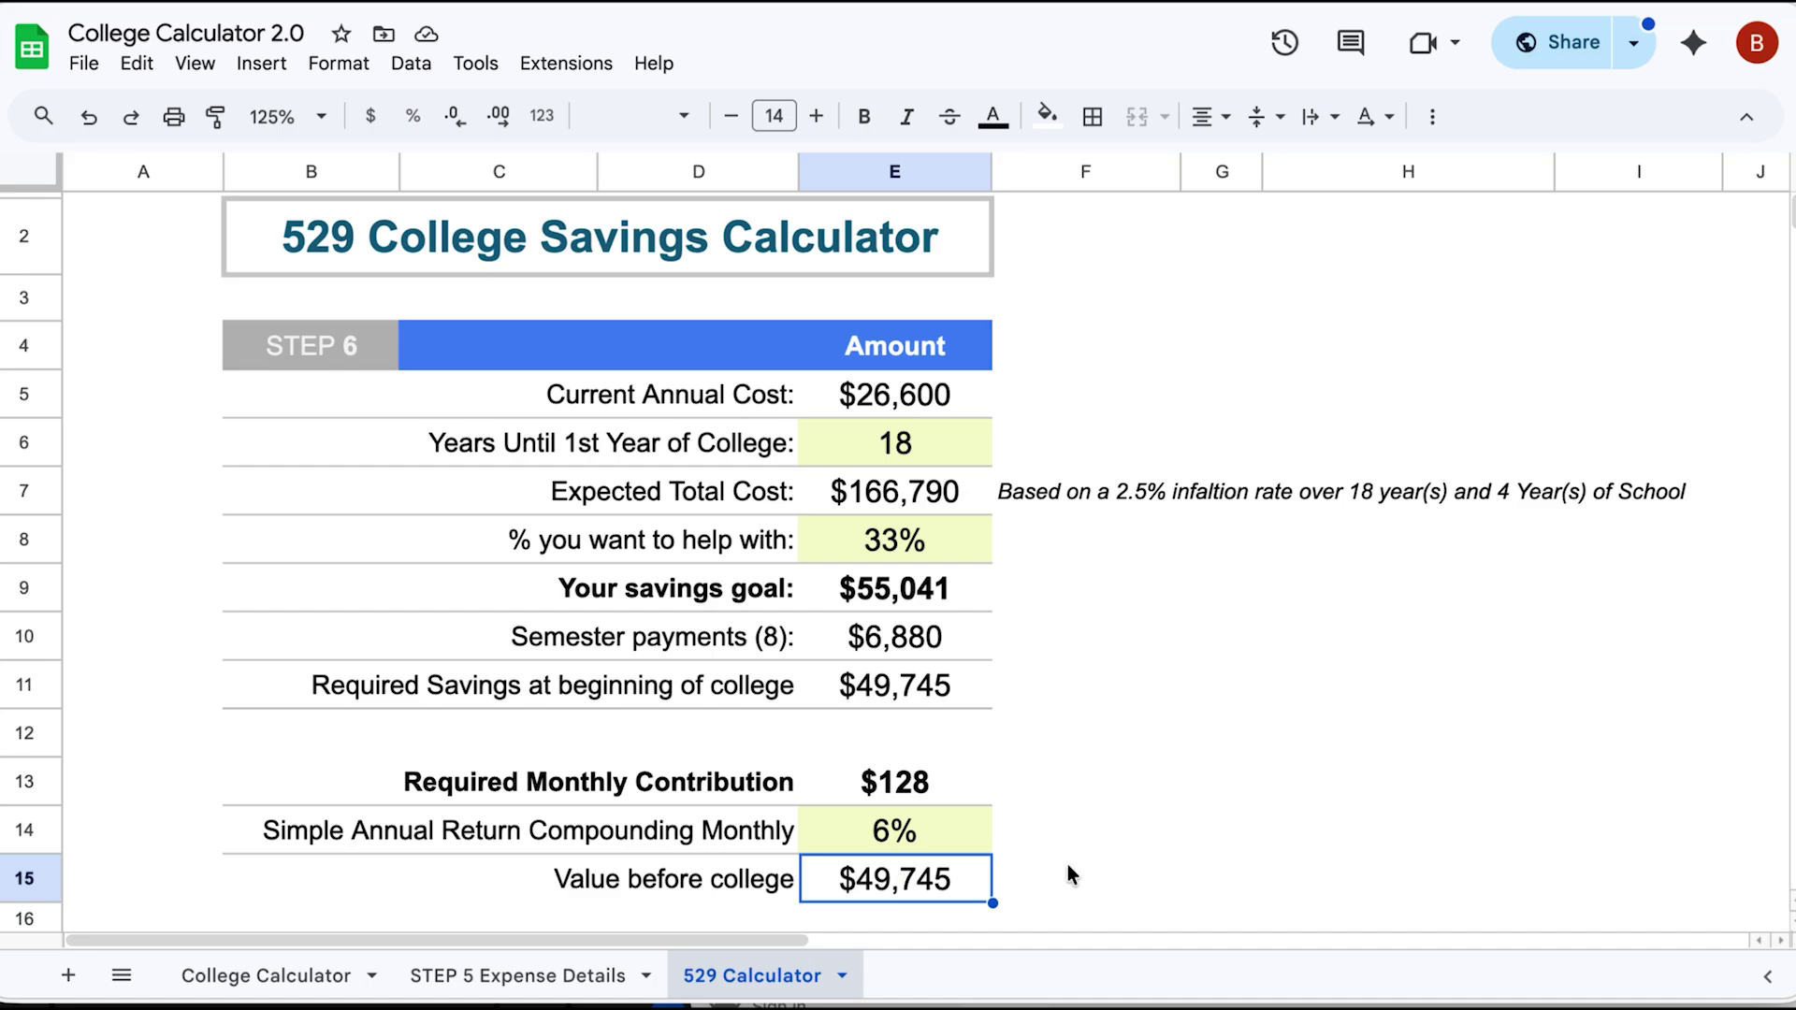
scroll(1069, 866, "down", 10)
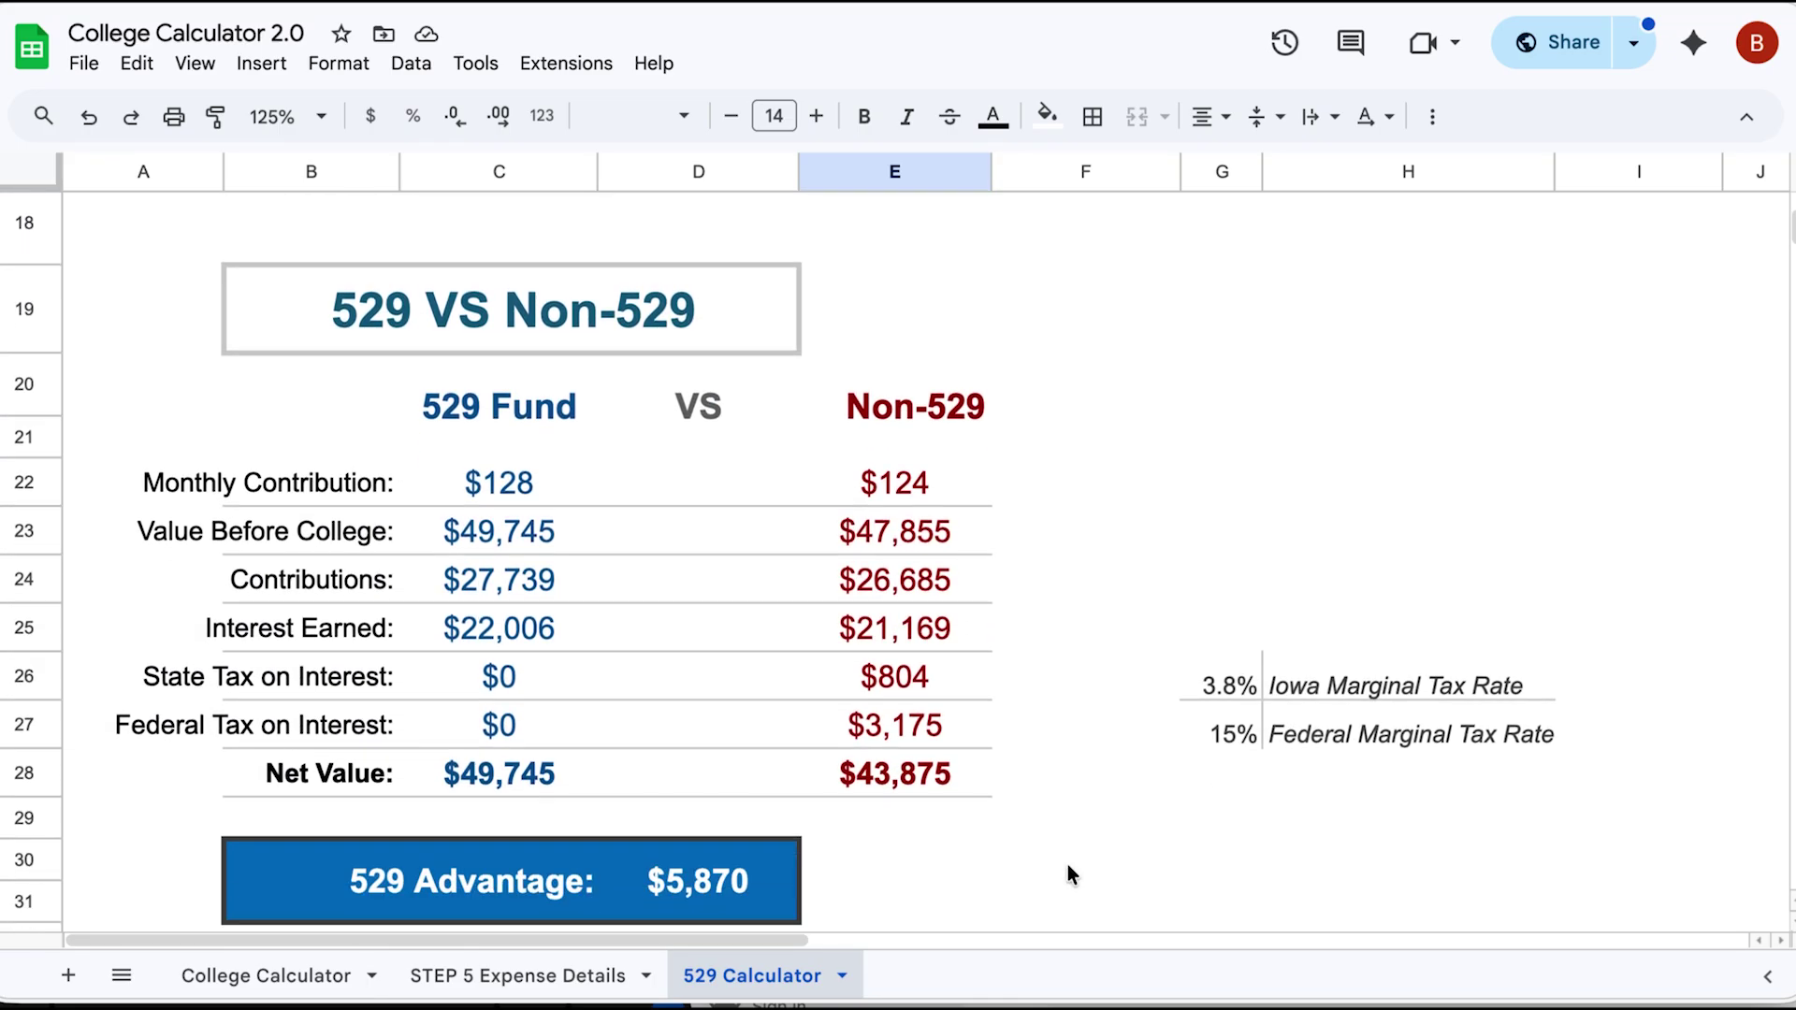
scroll(1068, 864, "down", 1)
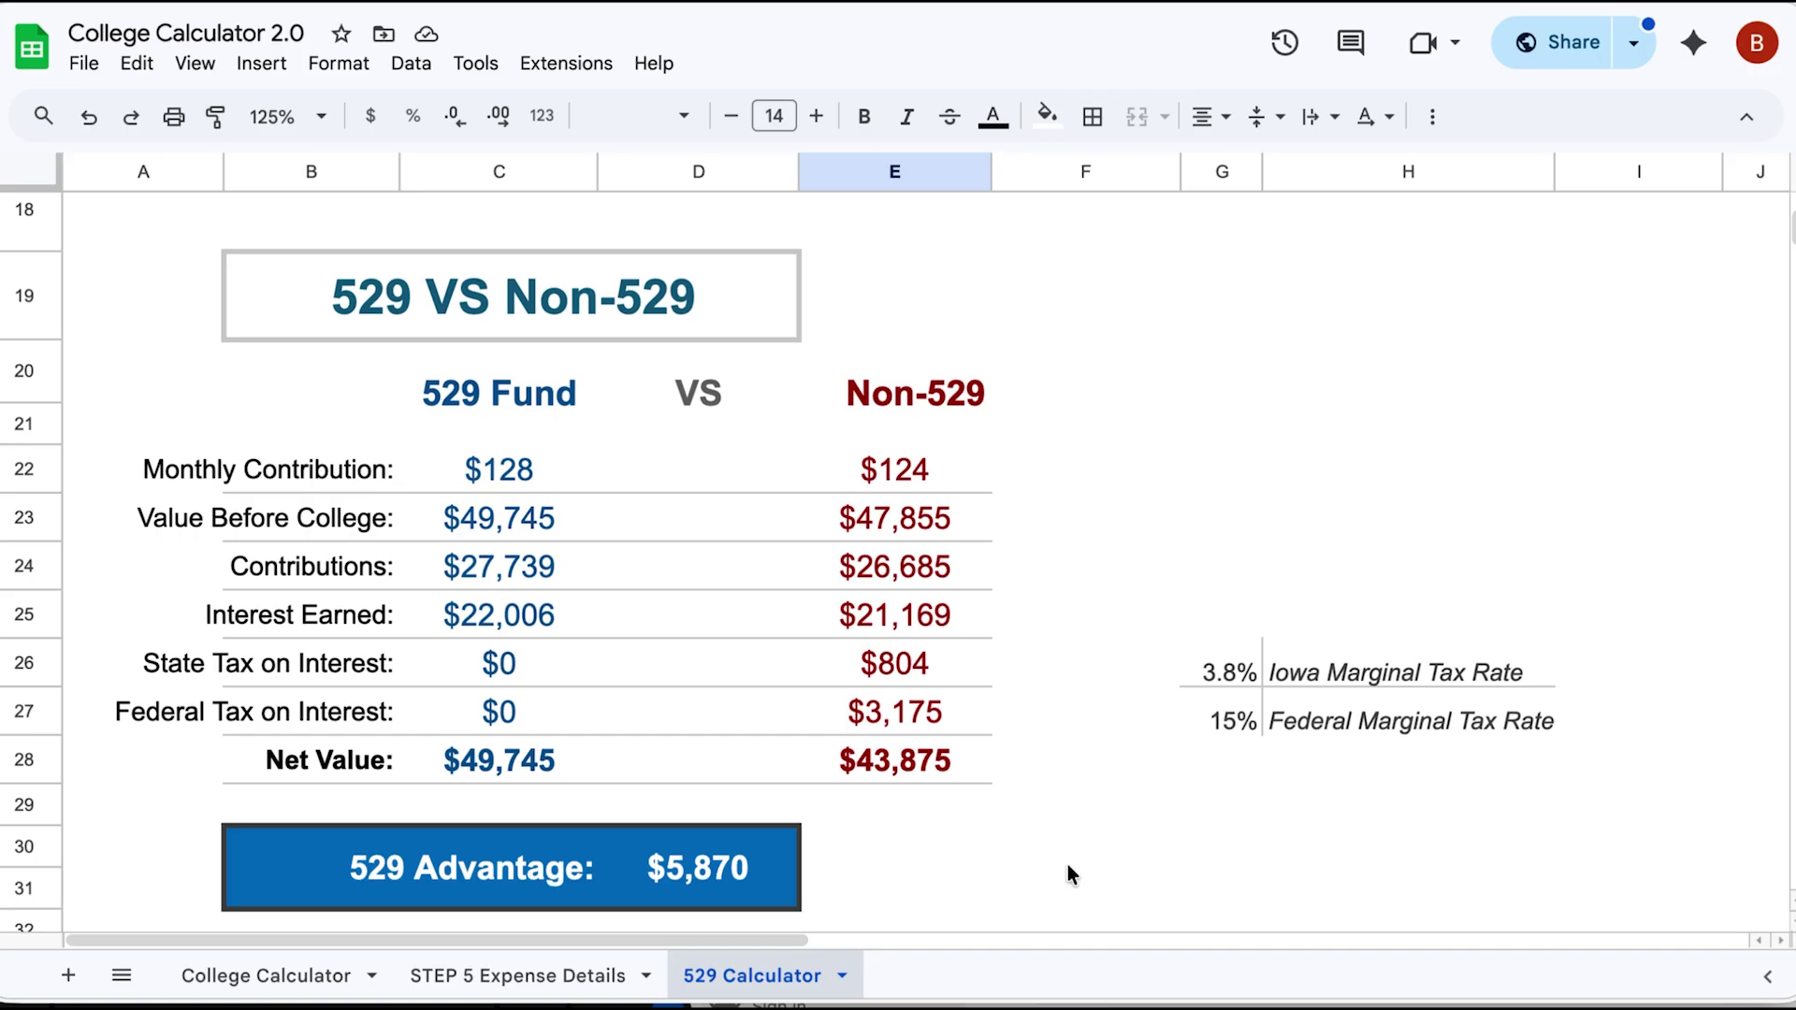
Examine the 529 Advantage and compare the monthly contributions and state and federal taxes on interest for the 529 and Non-529 funds
left_click(711, 862)
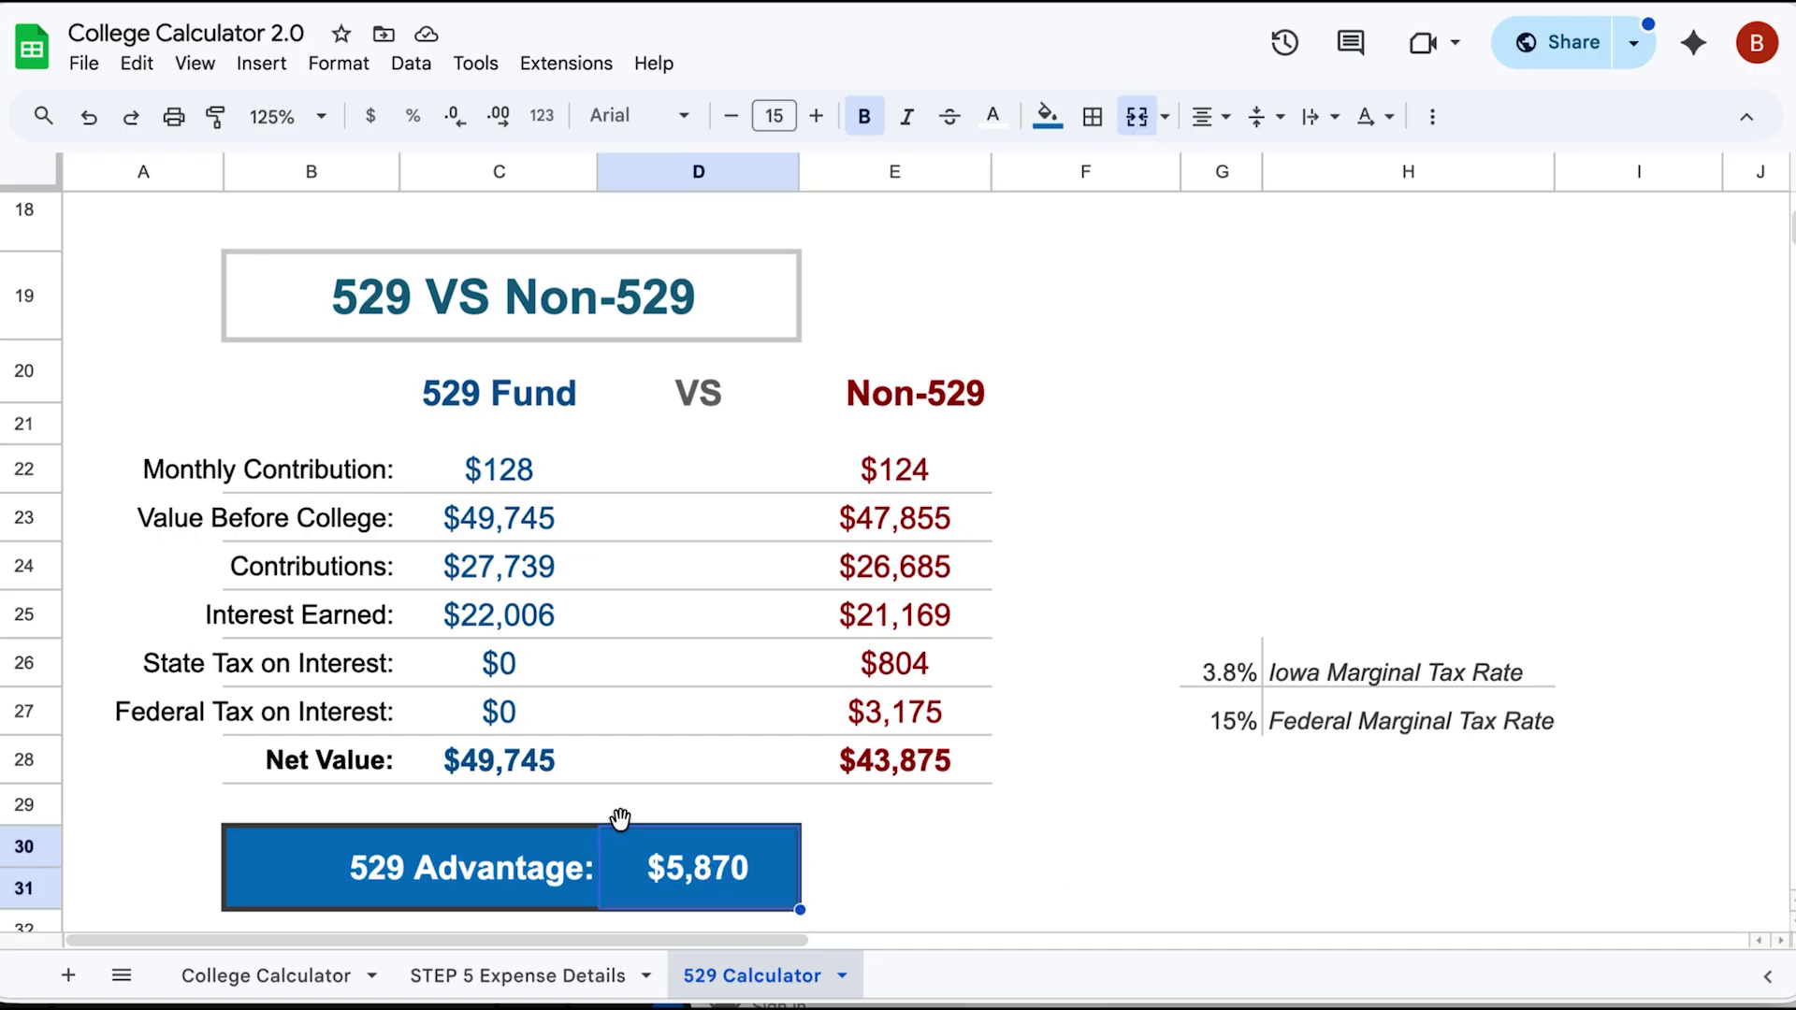
left_click(524, 473)
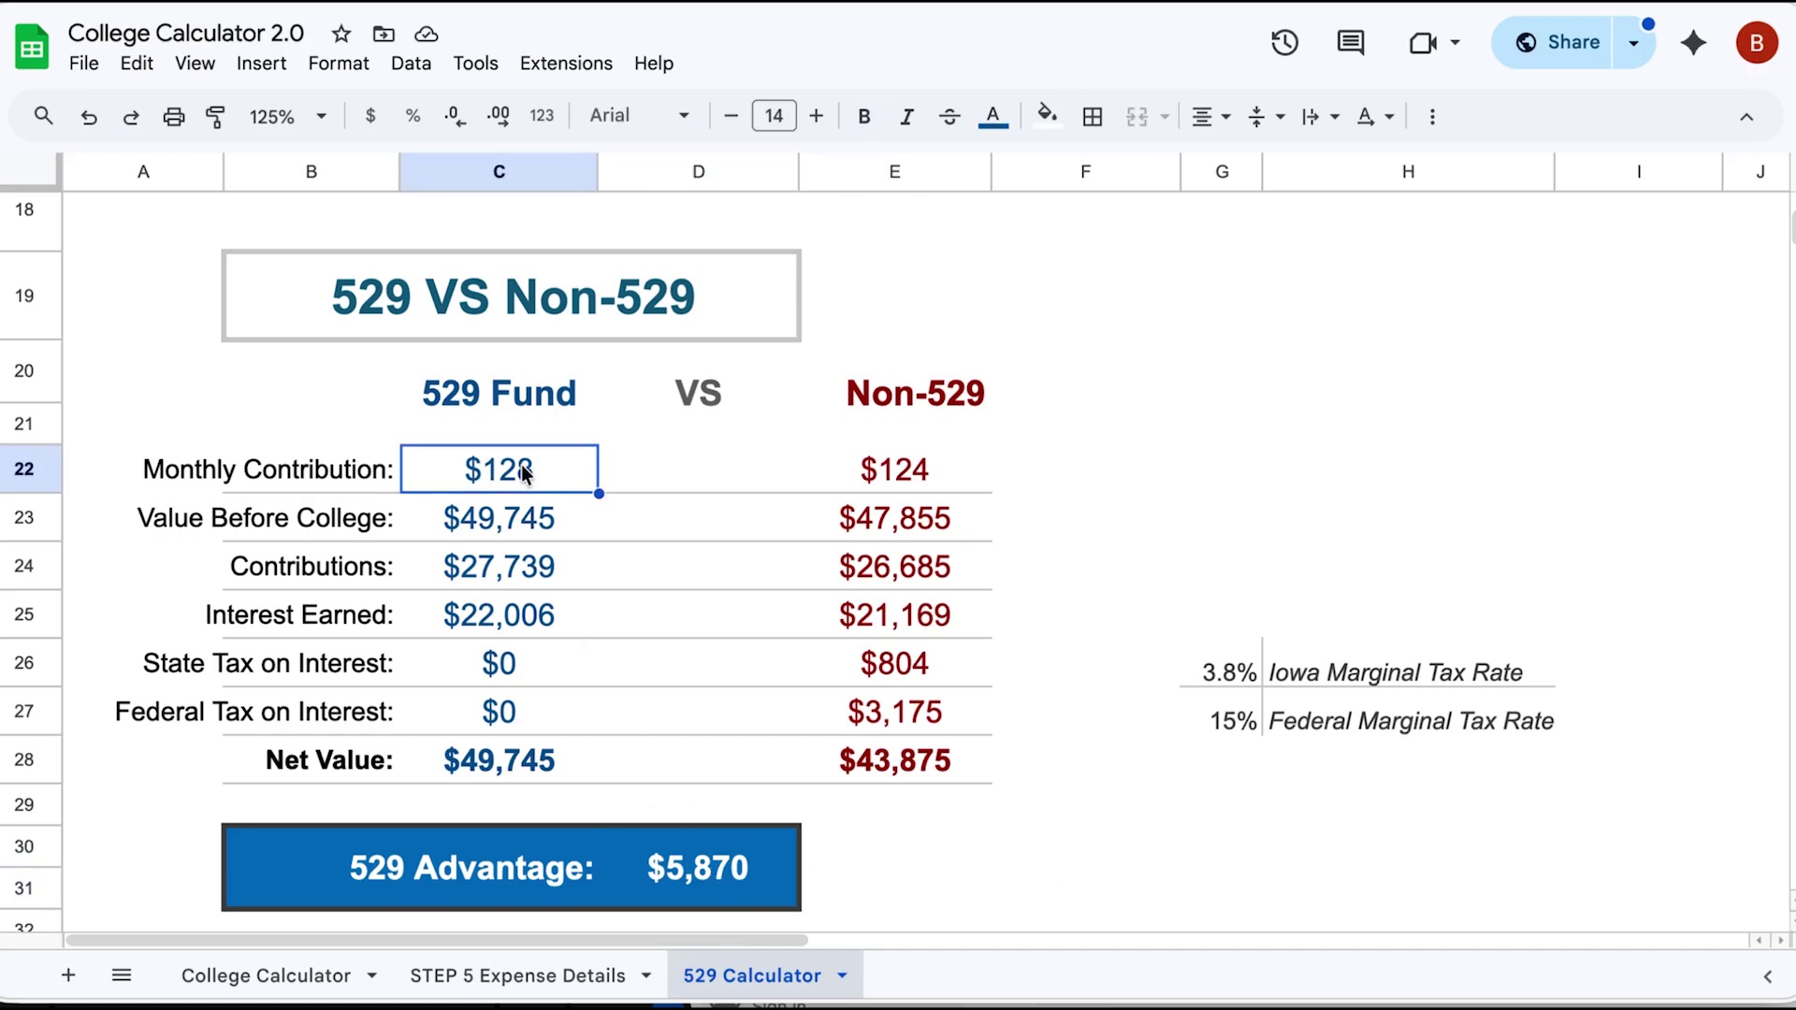
left_click(922, 479)
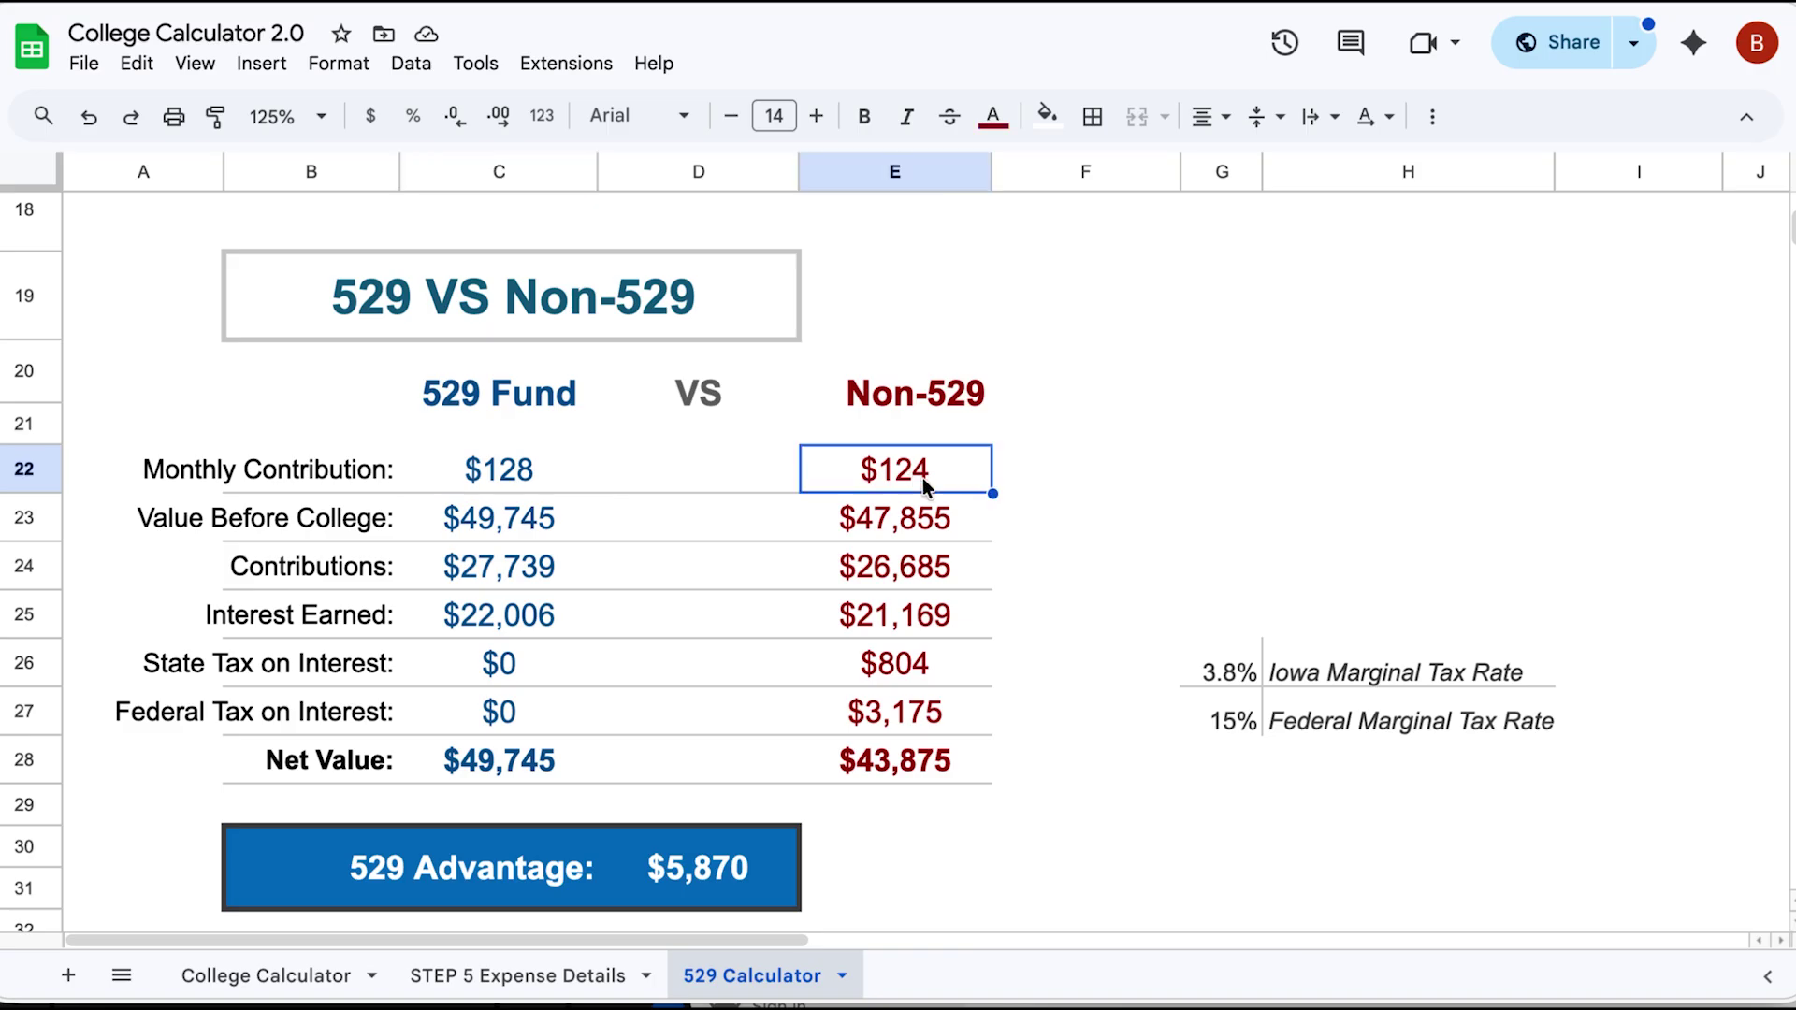
left_click(519, 482)
left_click_drag(507, 667, 900, 687)
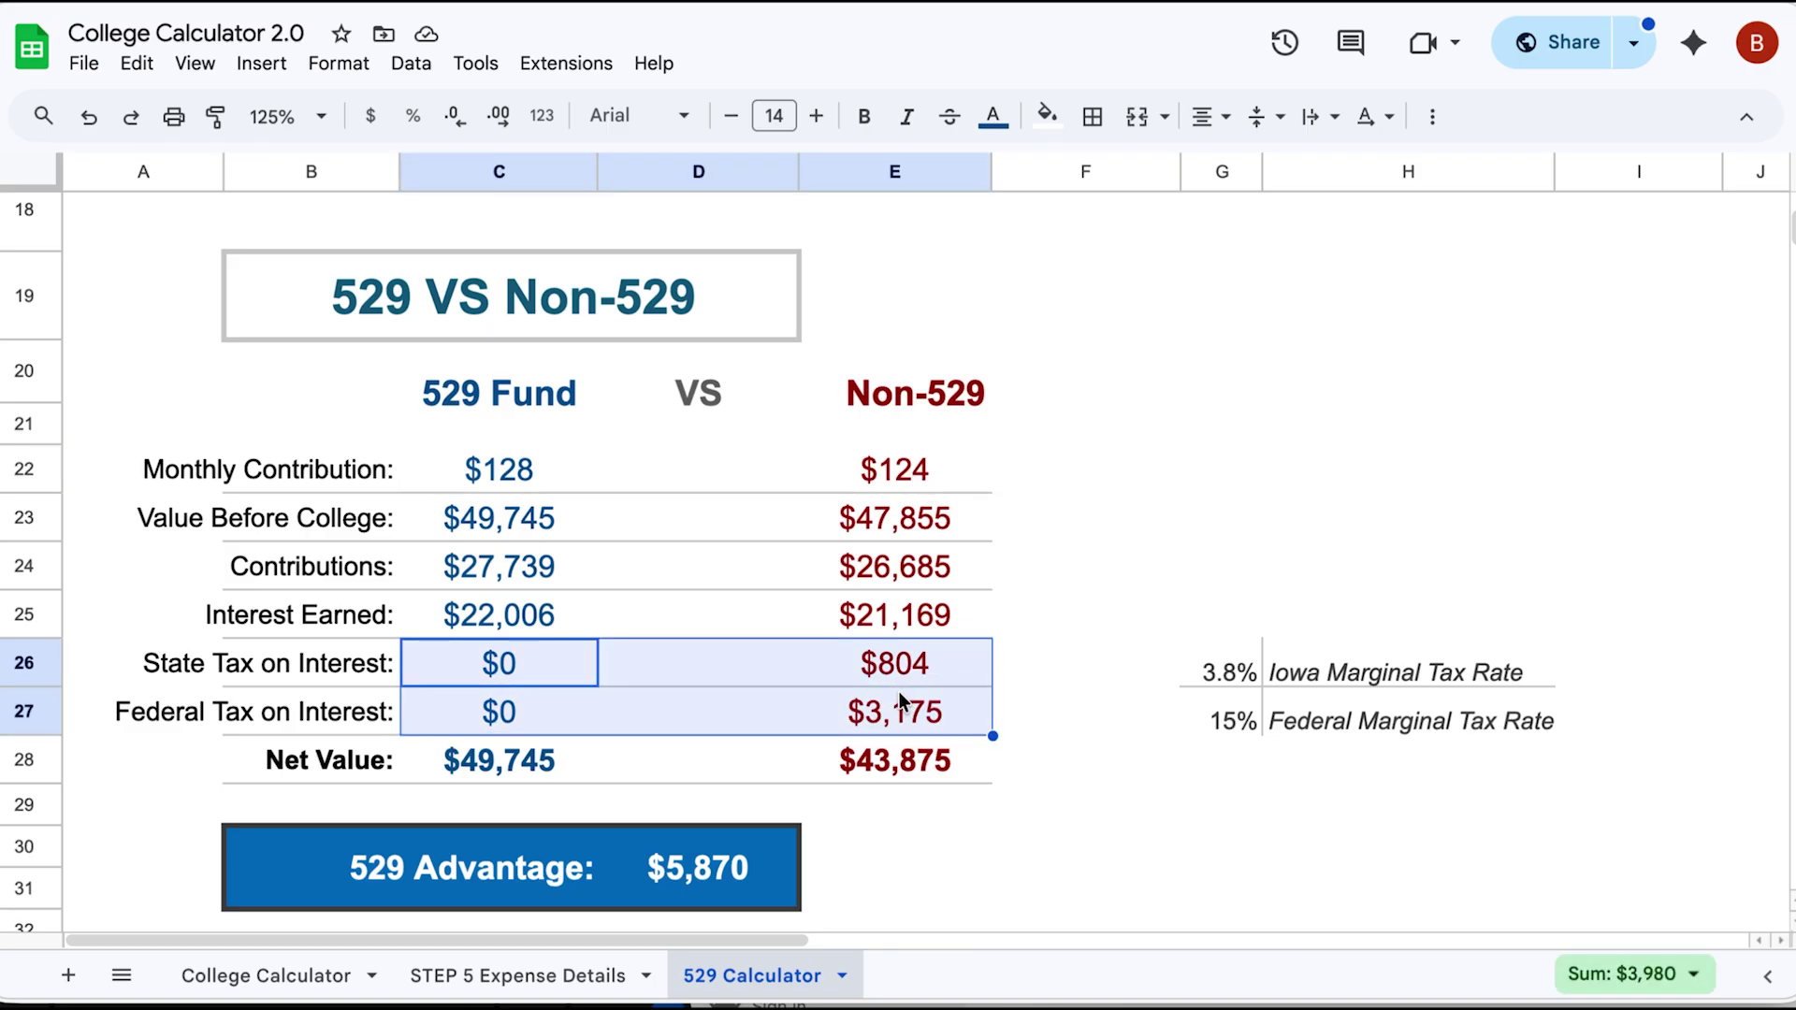
left_click(1003, 884)
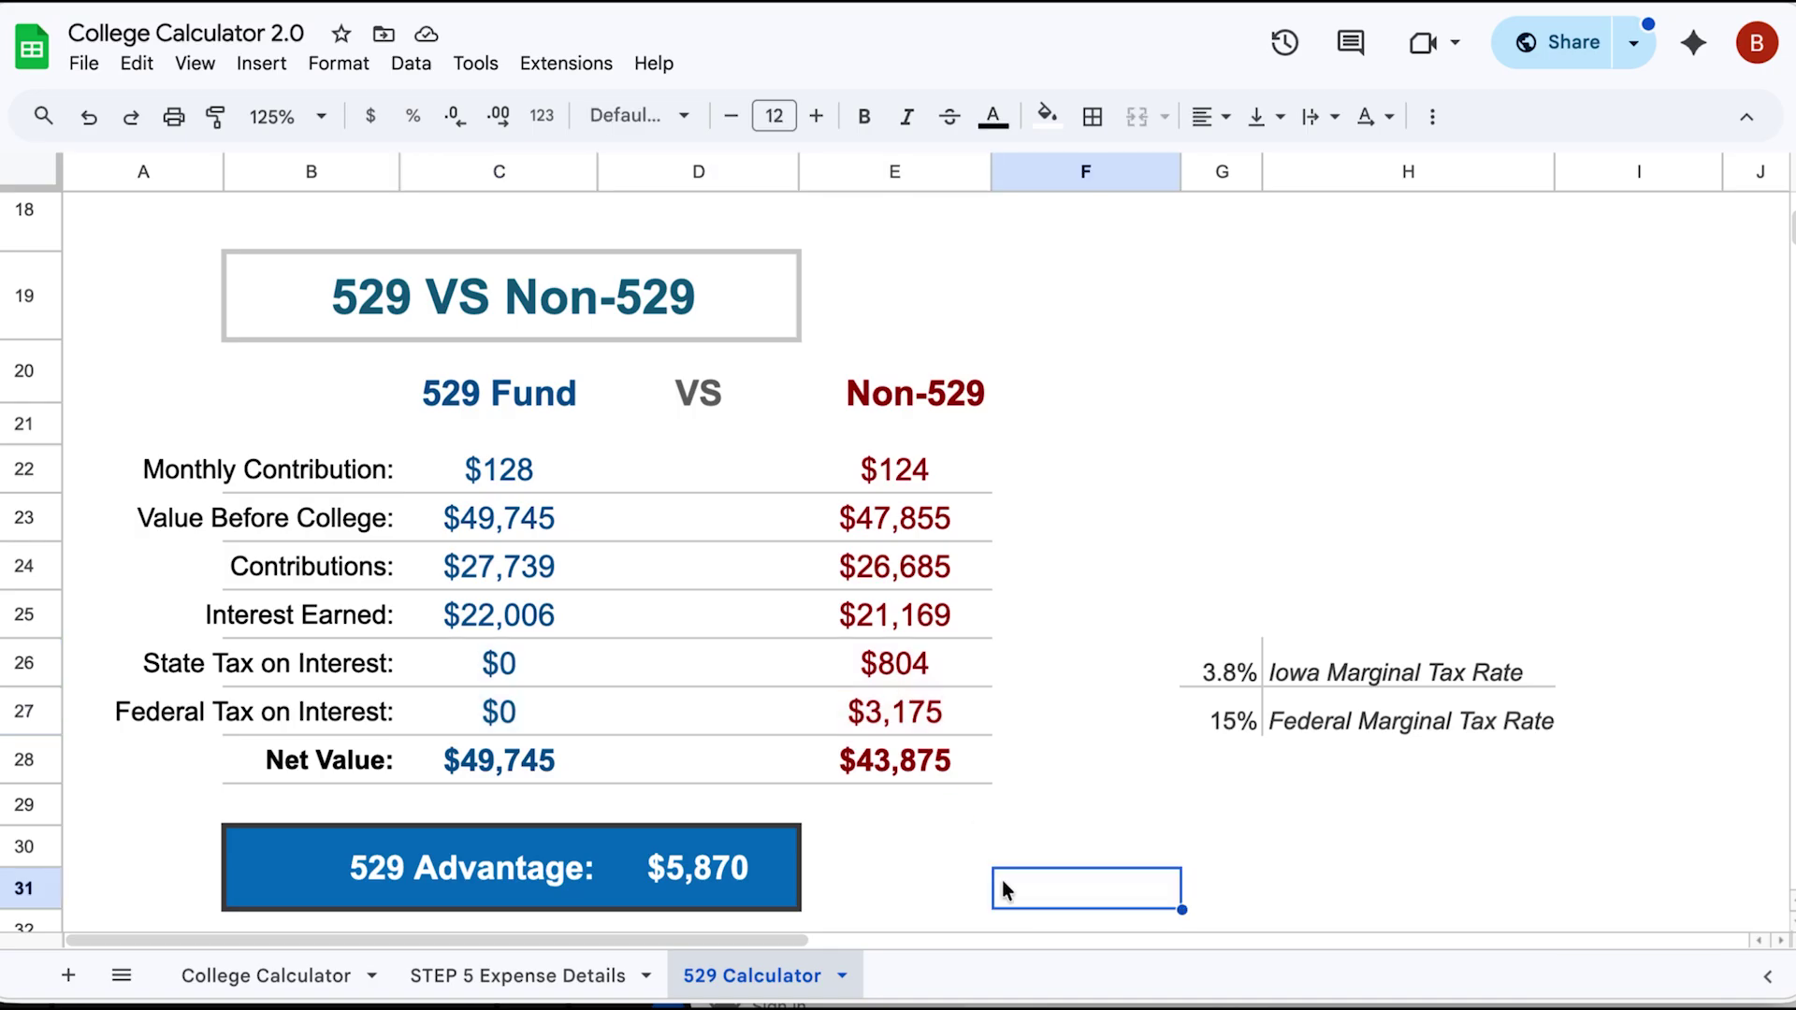
Find The Cost of Waiting table and examine its Ending Value column from 18 down to 7 years before college
scroll(1003, 884, "down", 5)
scroll(1002, 888, "down", 3)
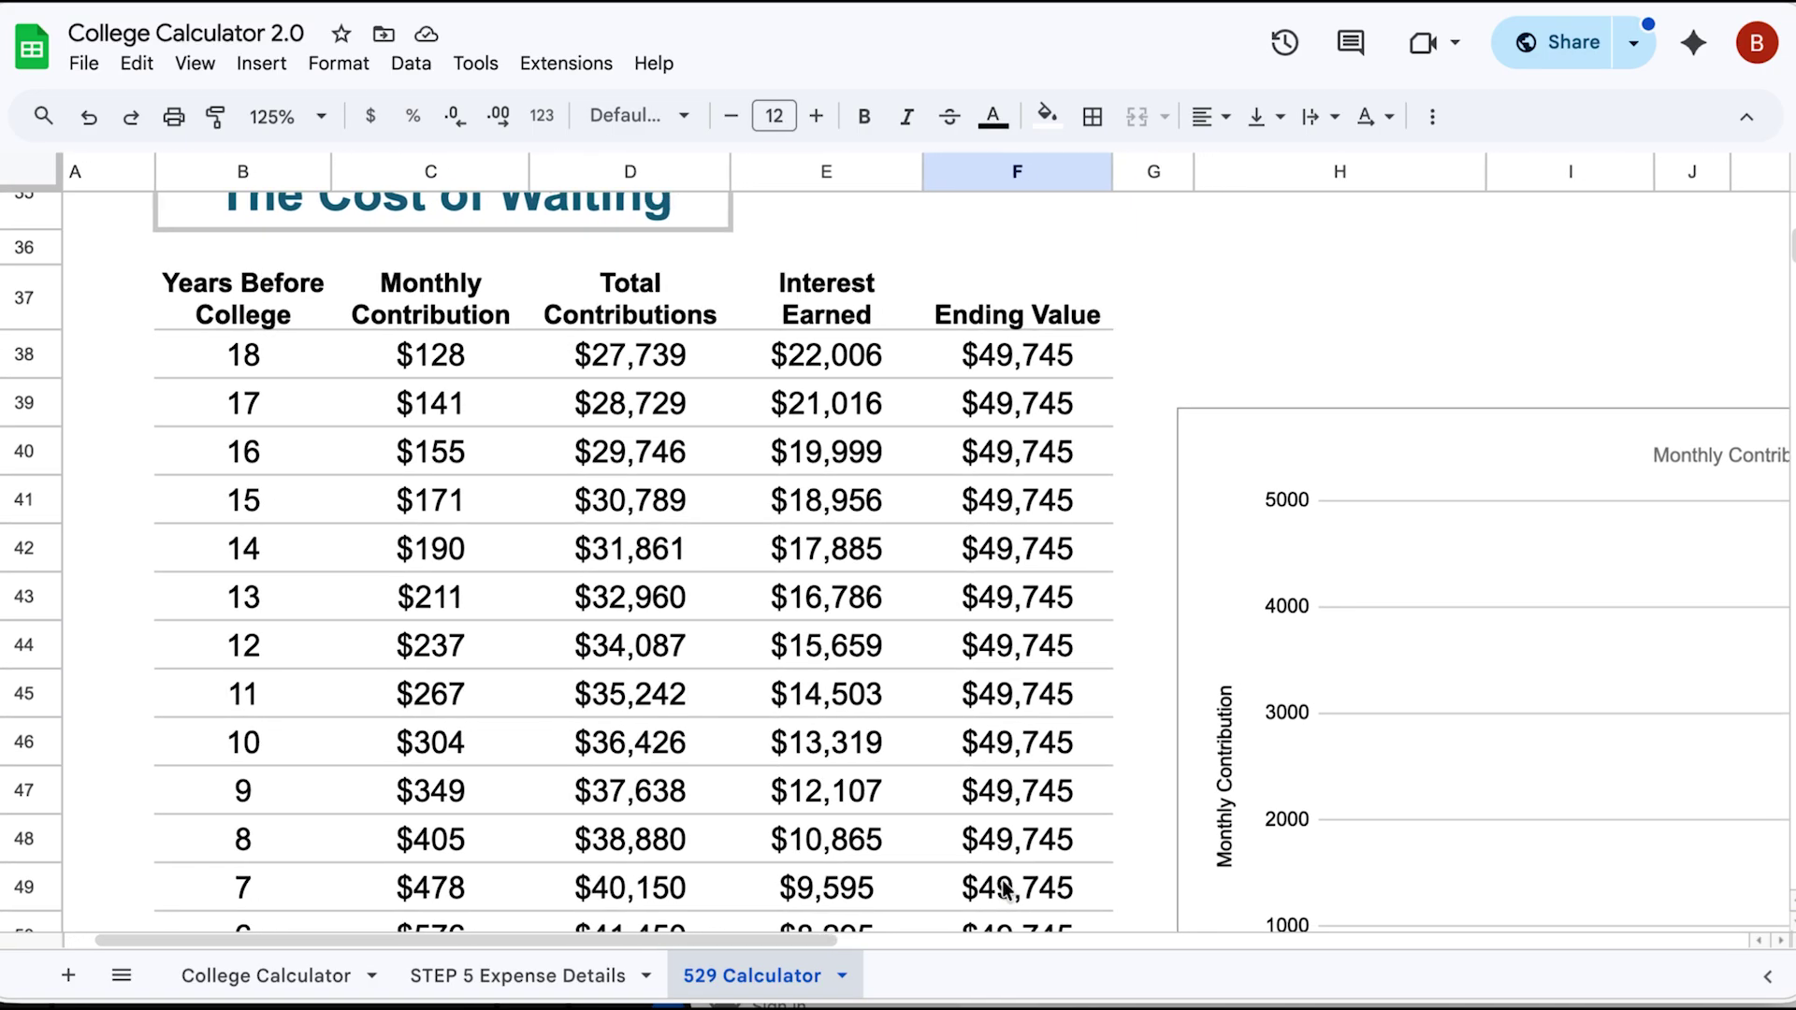
scroll(1002, 889, "right", 2)
left_click_drag(972, 300, 1003, 849)
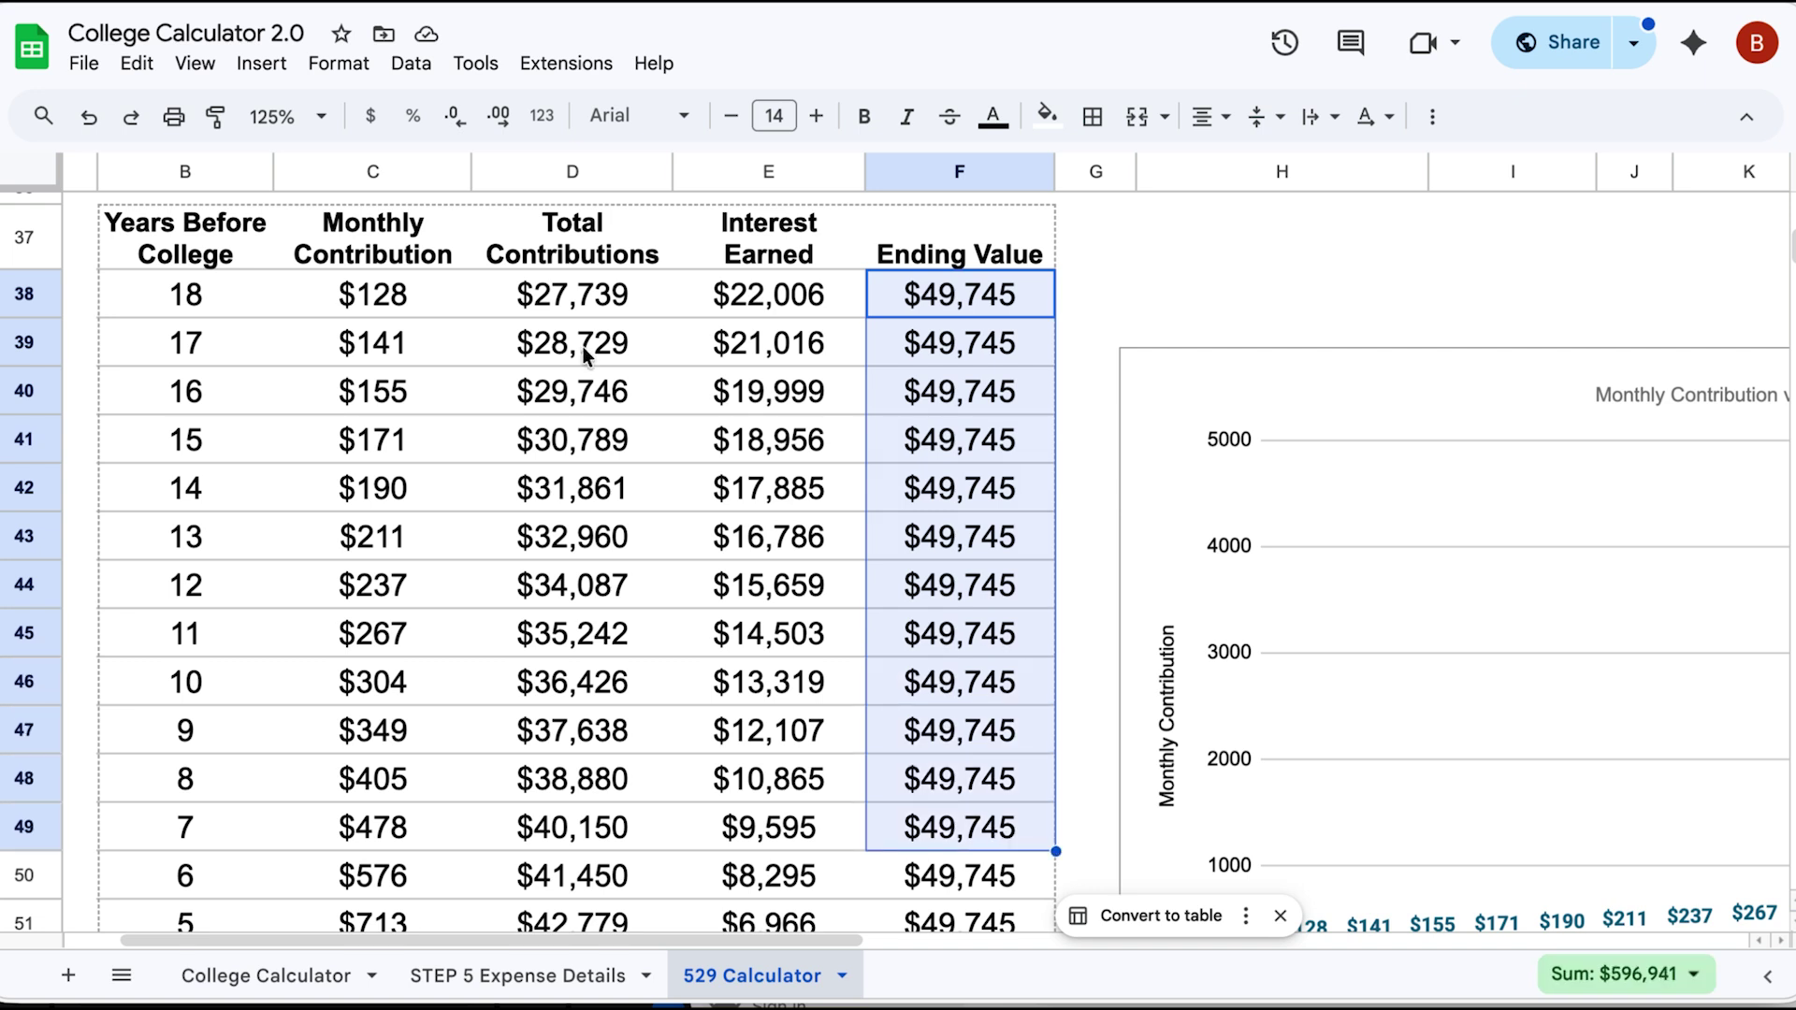
Check the monthly contribution, interest earned and ending value for 18 years before college in The Cost of Waiting table
left_click(187, 297)
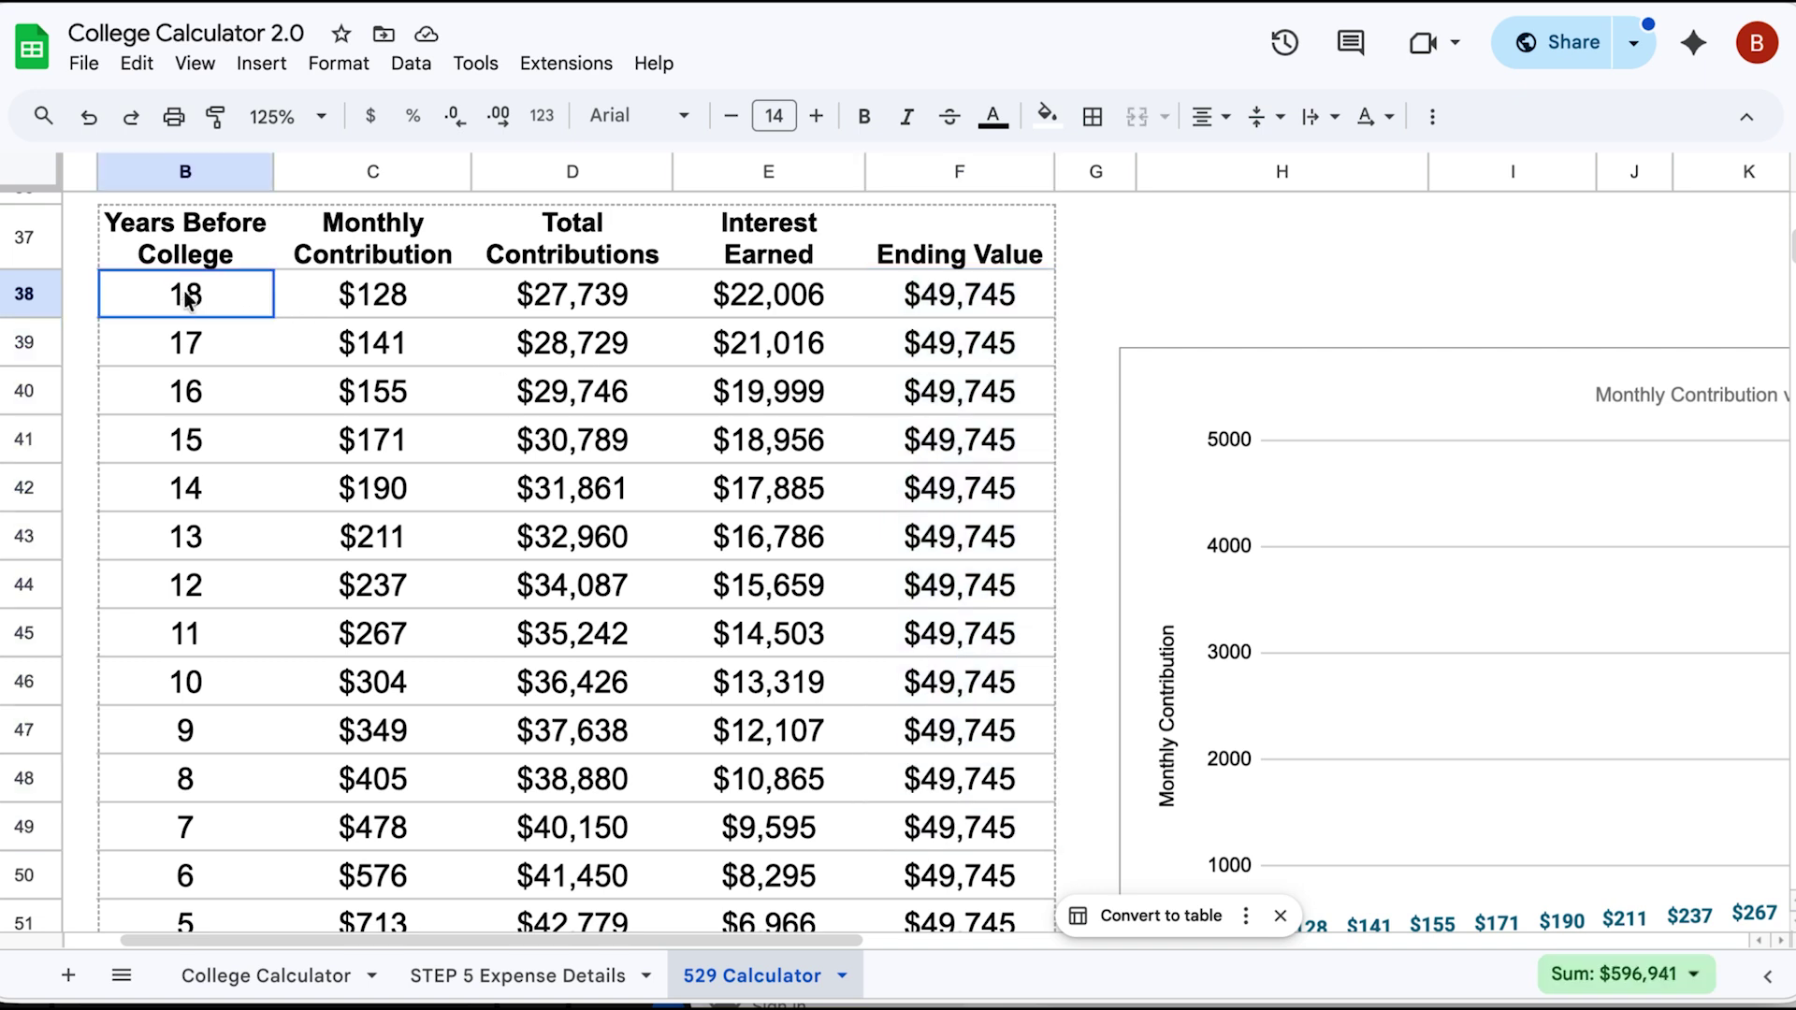
left_click(967, 300)
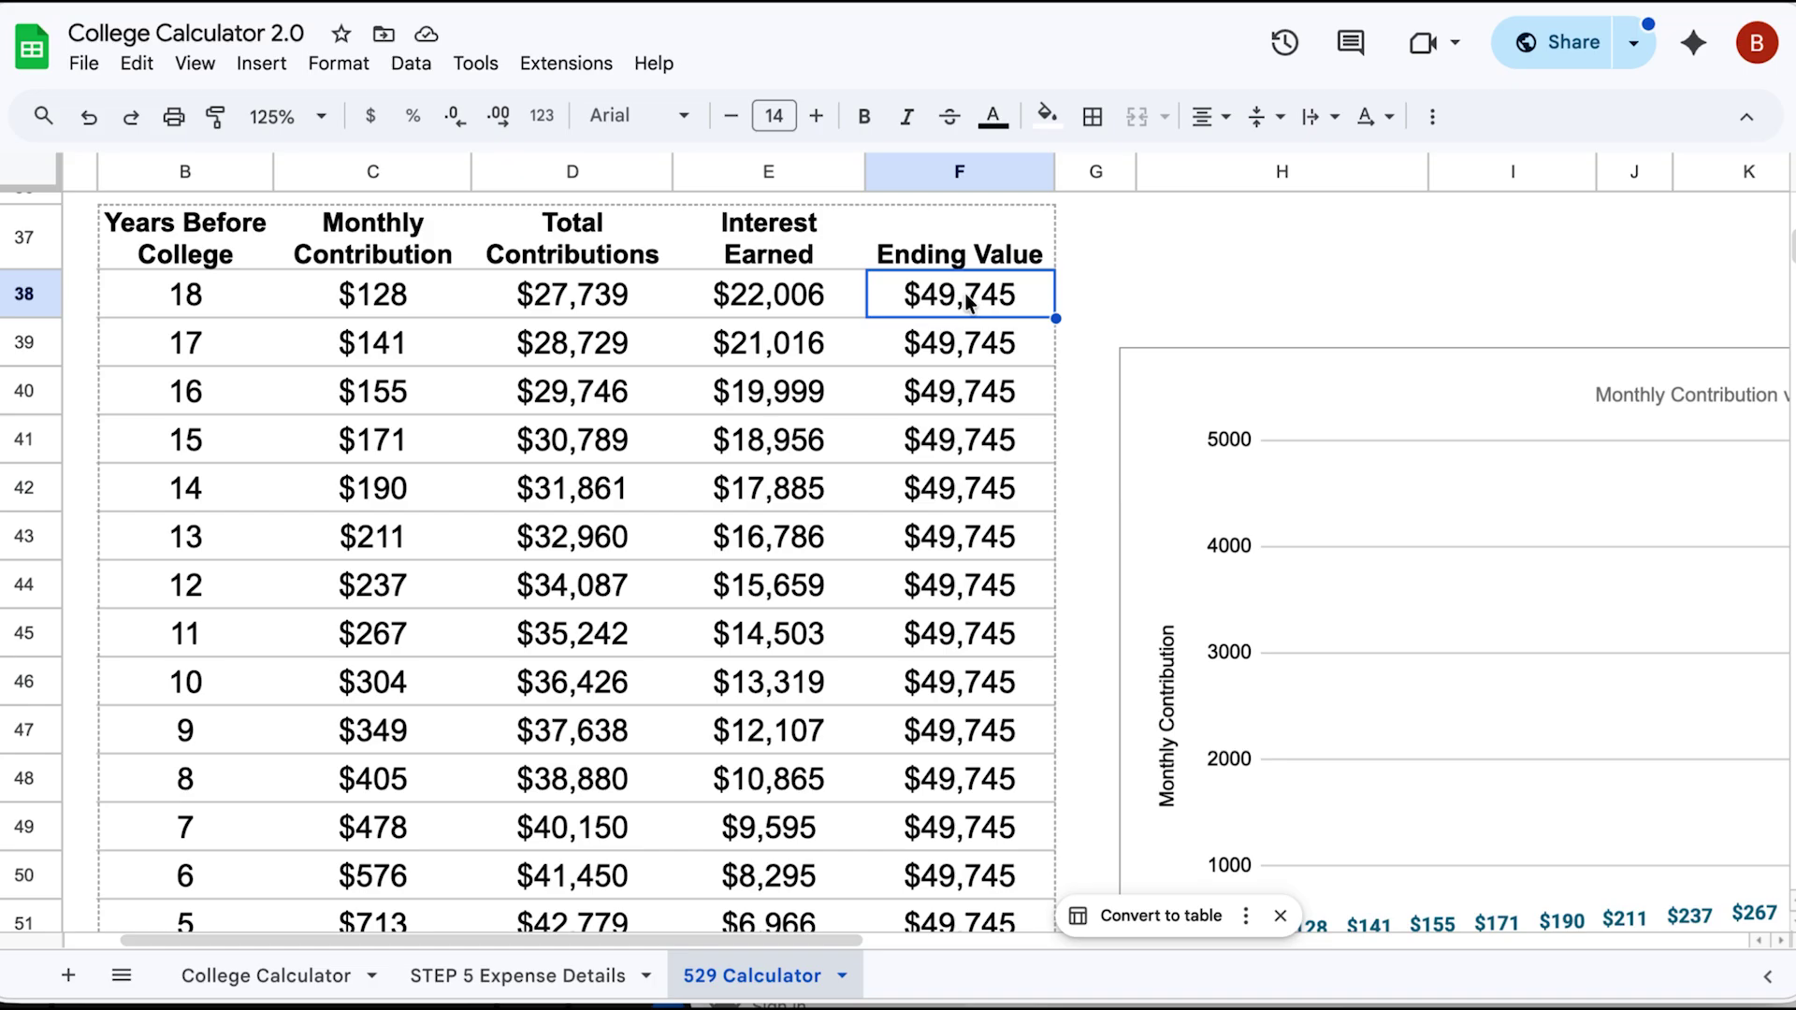
left_click(206, 295)
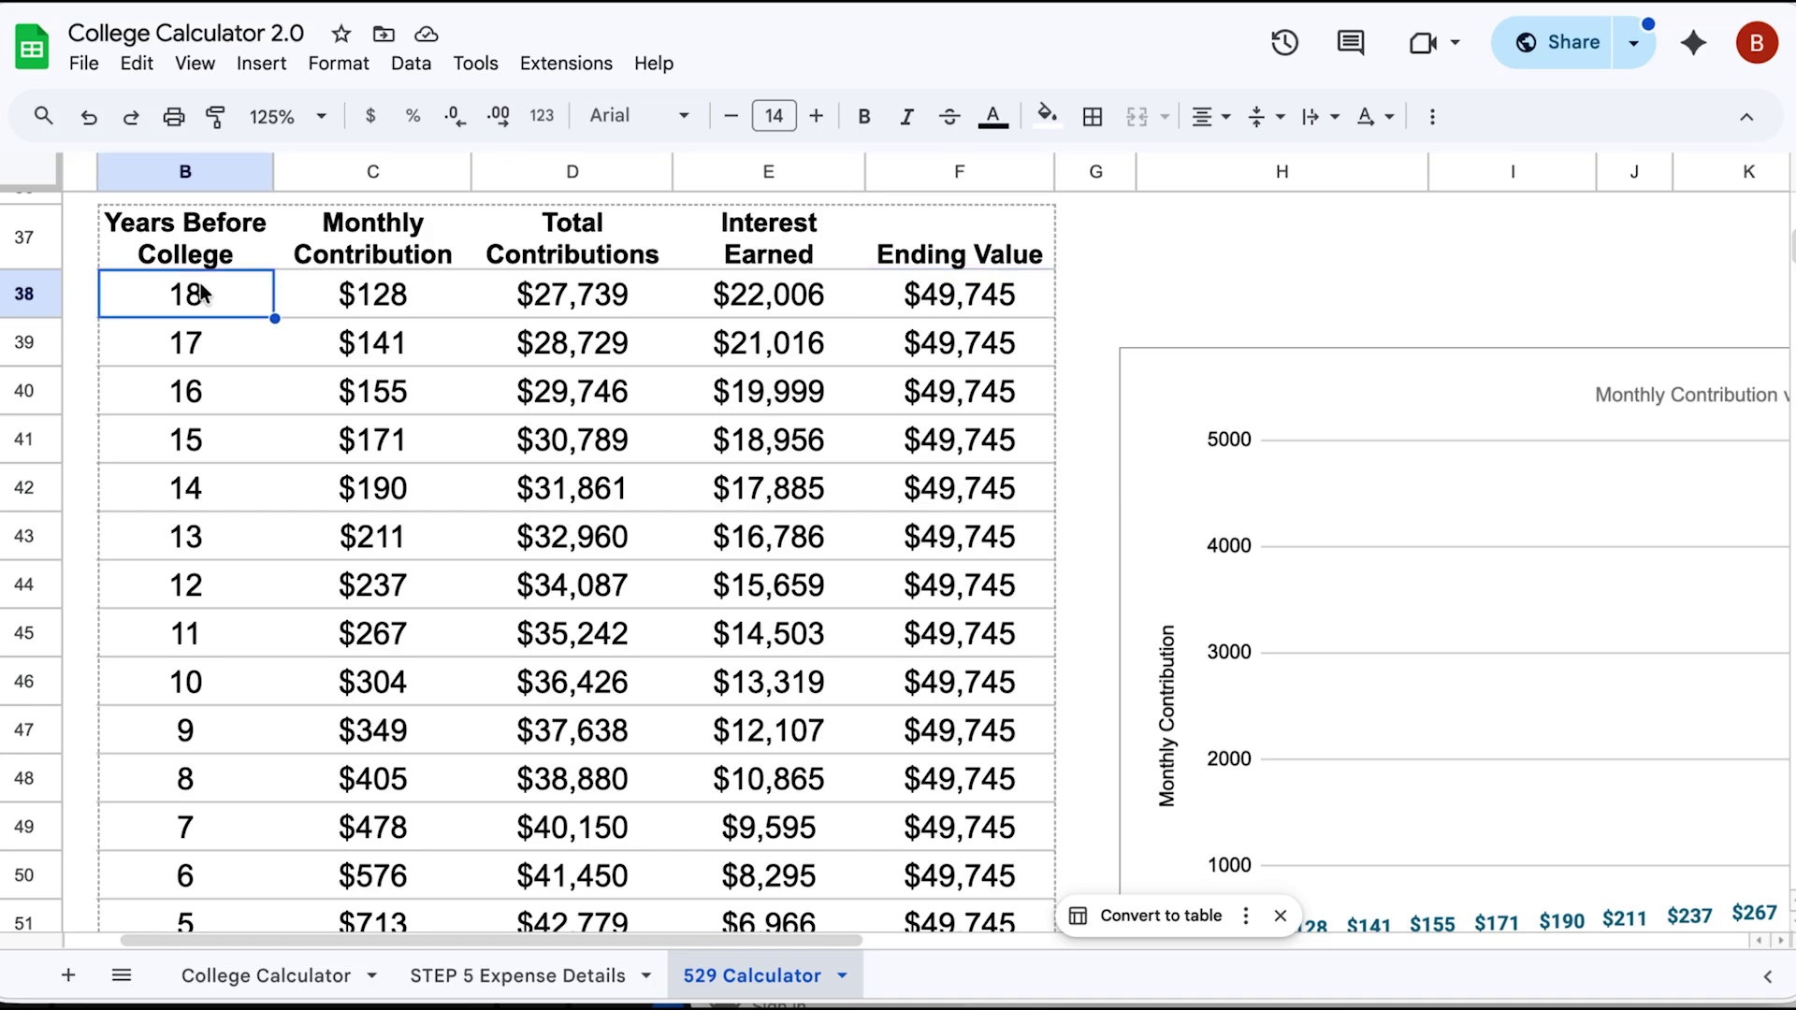
left_click(402, 297)
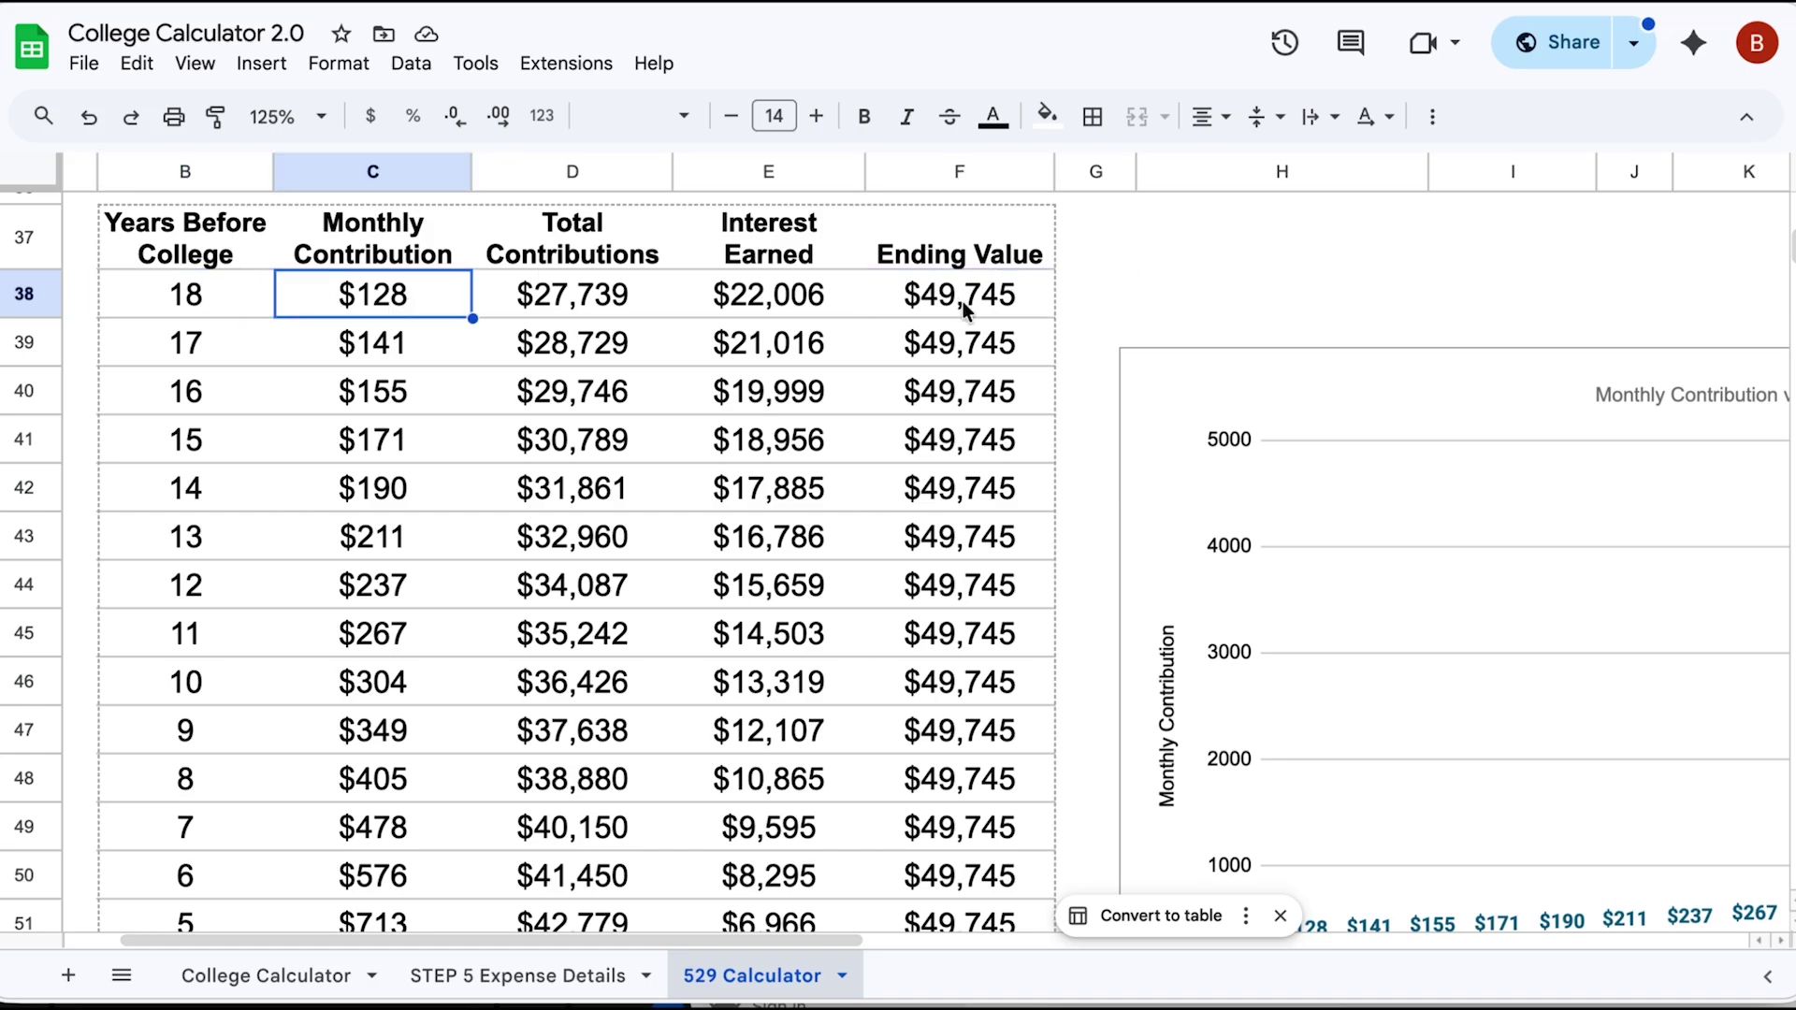
left_click(753, 299)
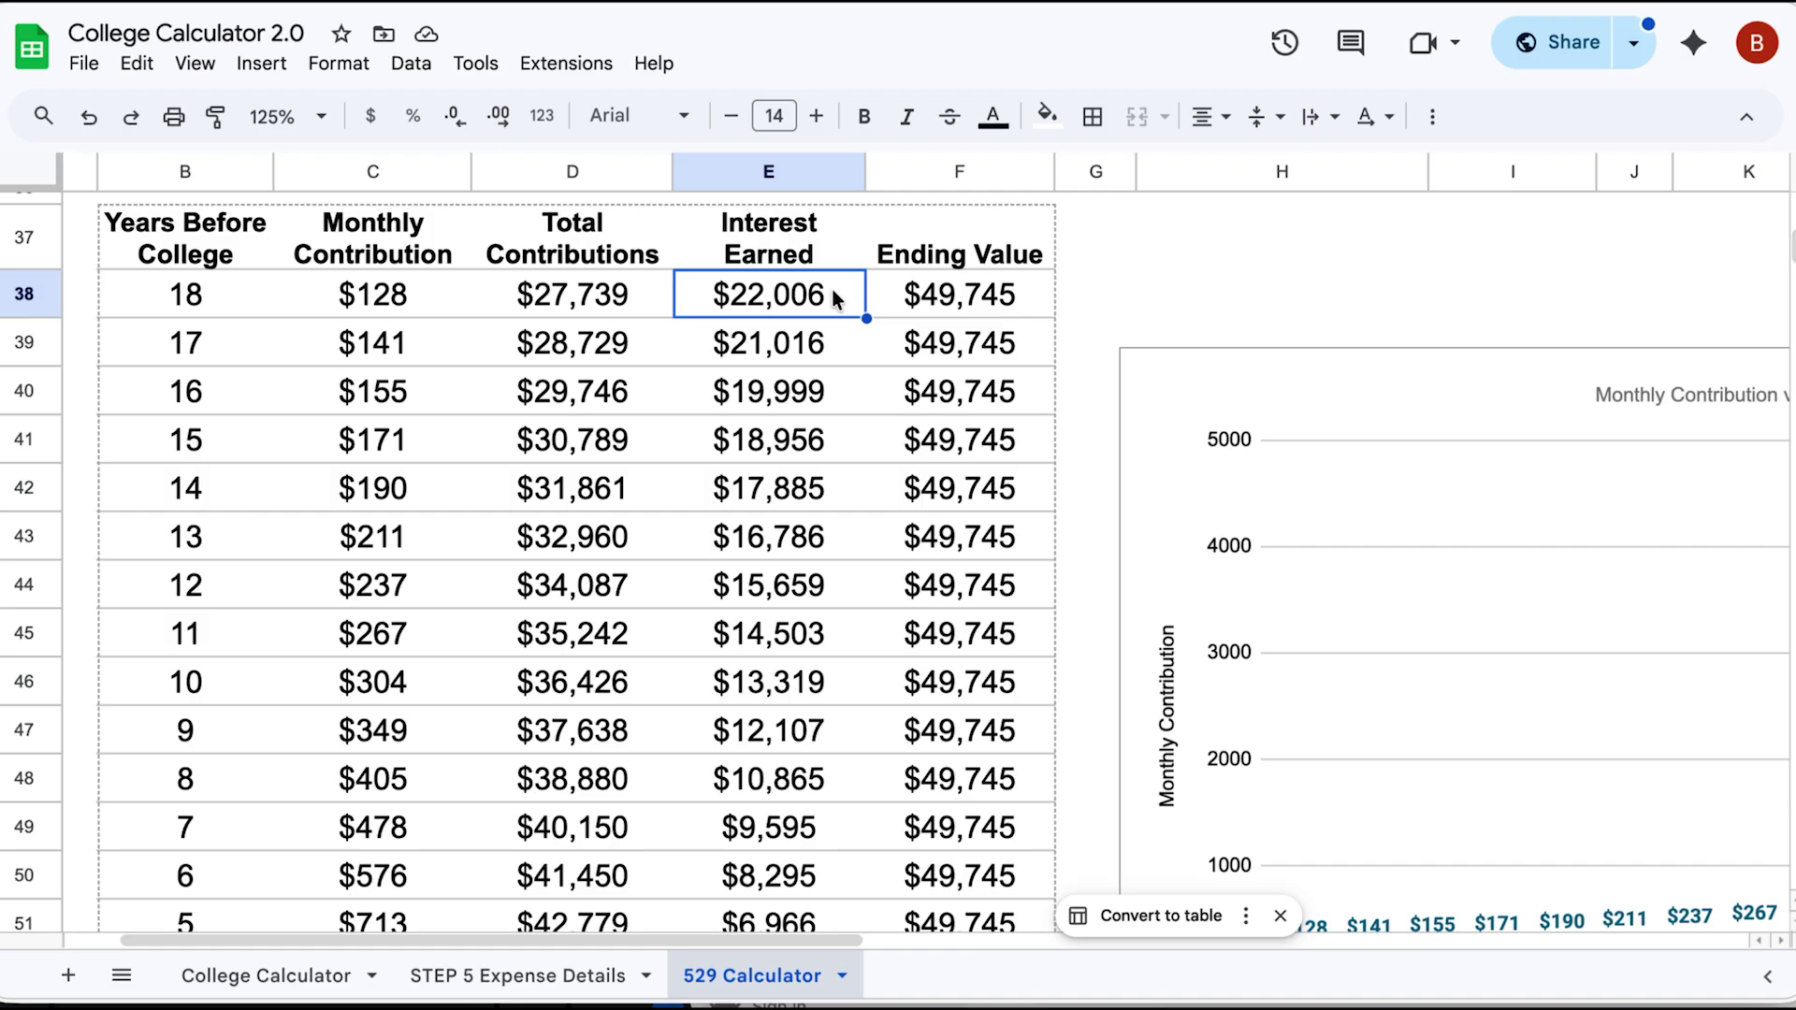
Compare the Total Contributions for starting 18 years and 5 years before college
left_click(580, 301)
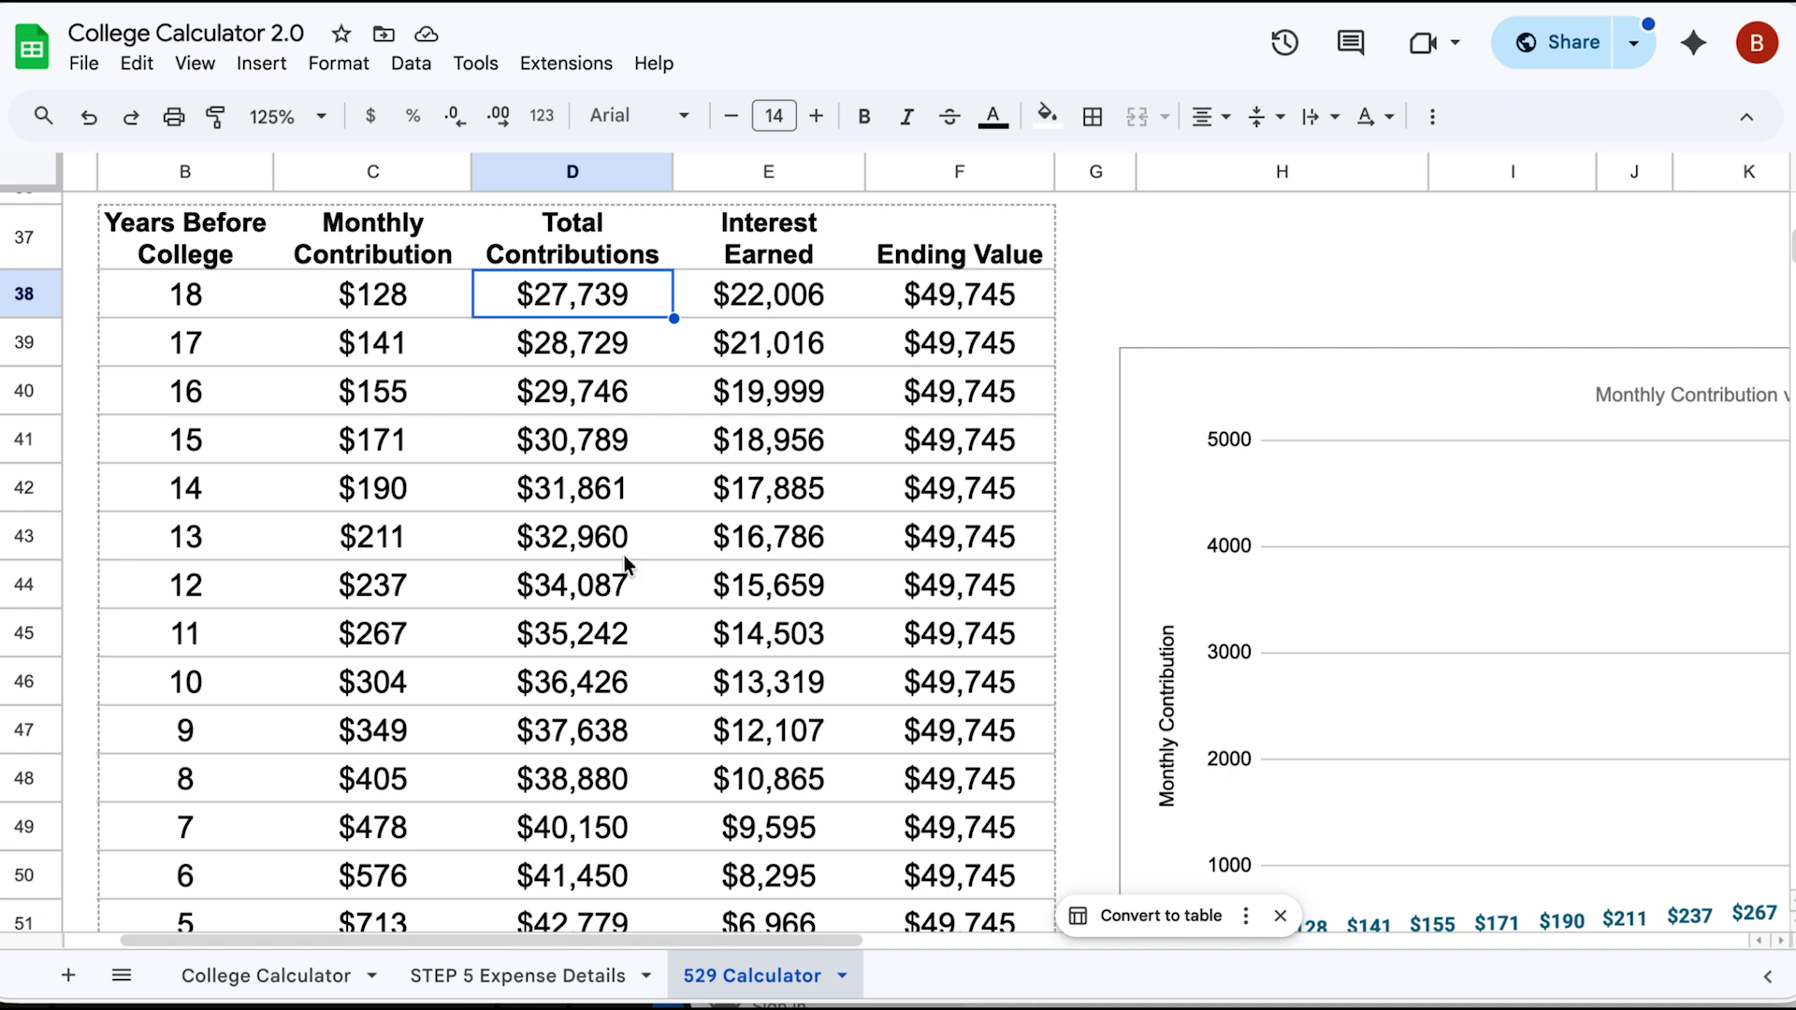
scroll(625, 556, "down", 1)
scroll(625, 554, "down", 1)
left_click(599, 797)
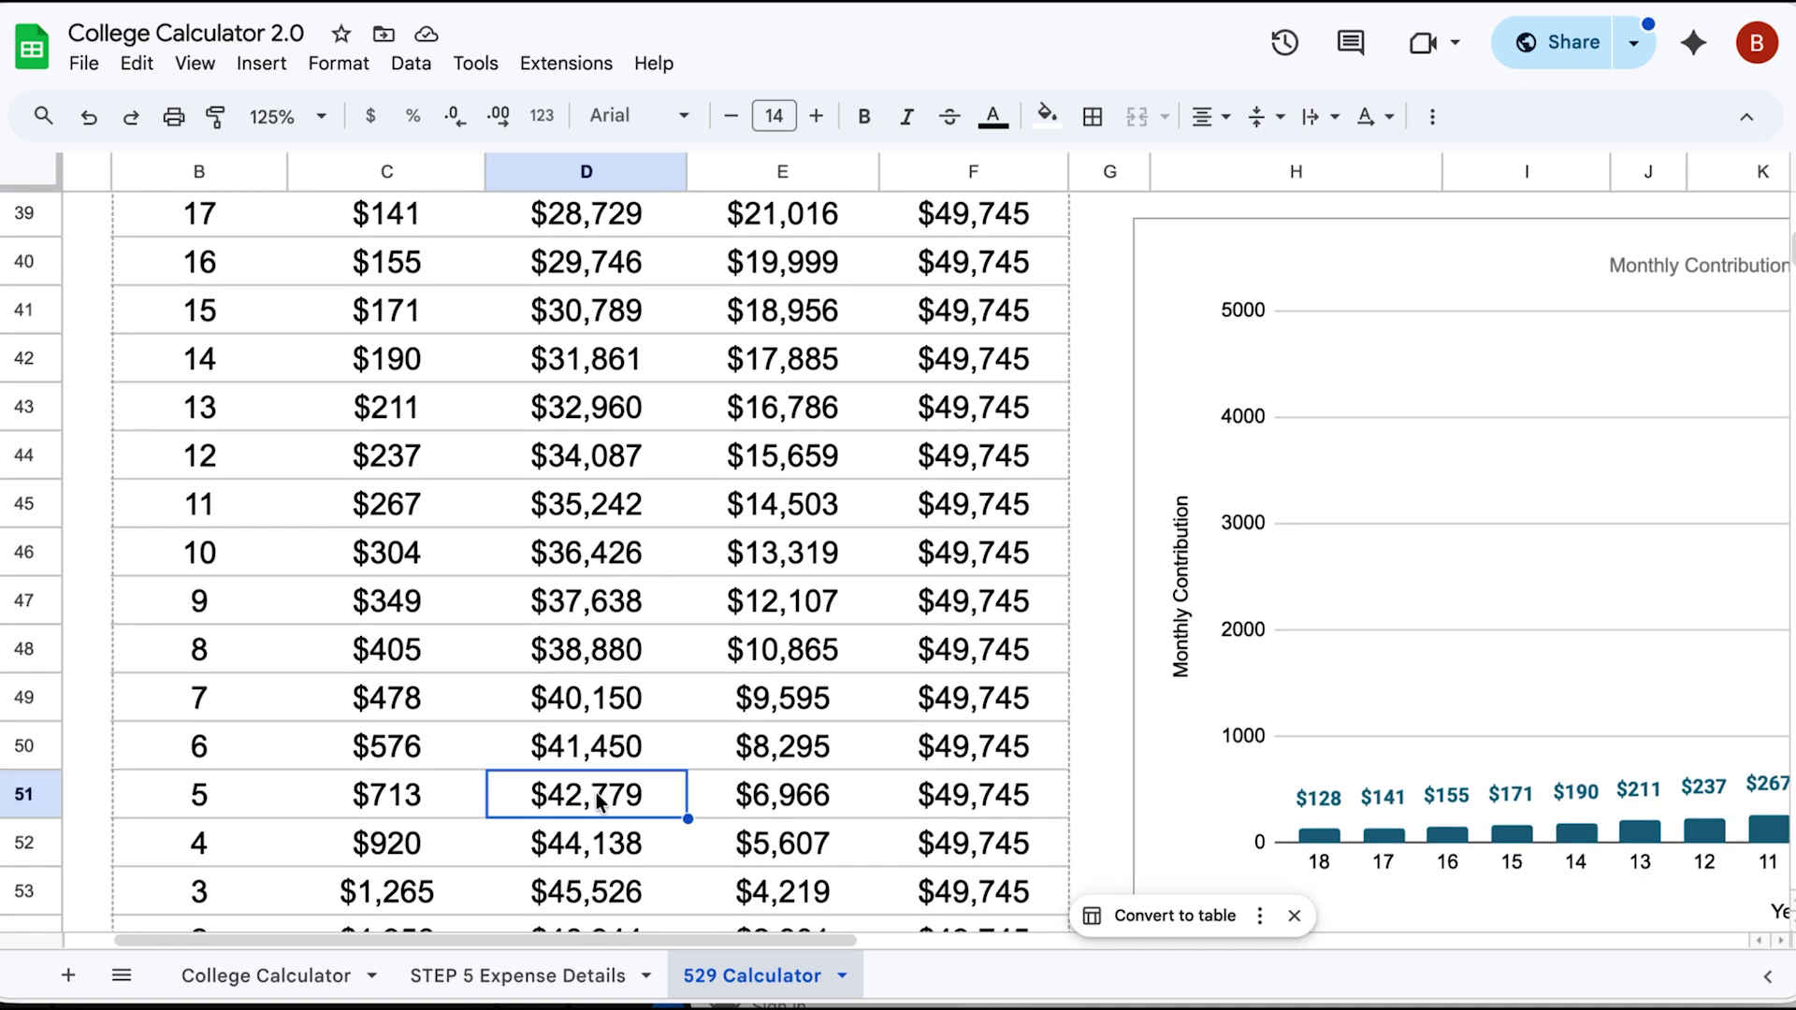
Look over the 529 VS Non-529 comparison and the savings calculator again, and return to the College Calculator sheet
scroll(598, 797, "up", 2)
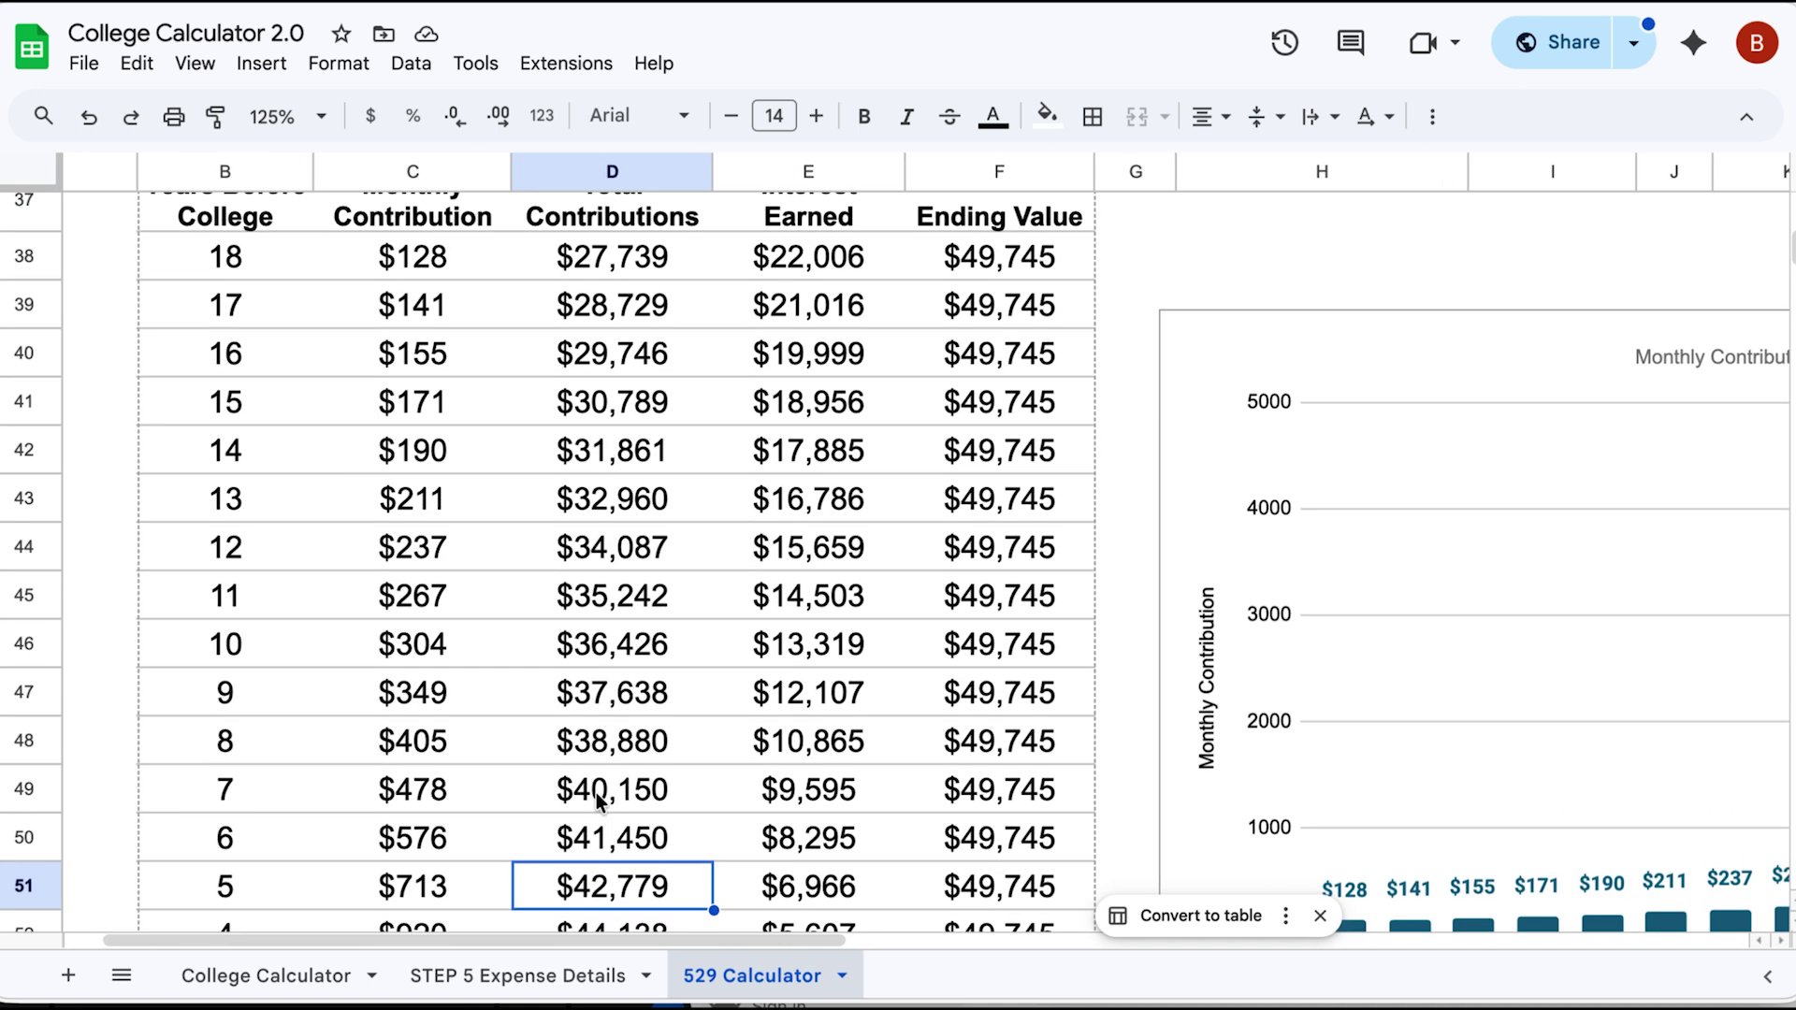
scroll(665, 443, "up", 10)
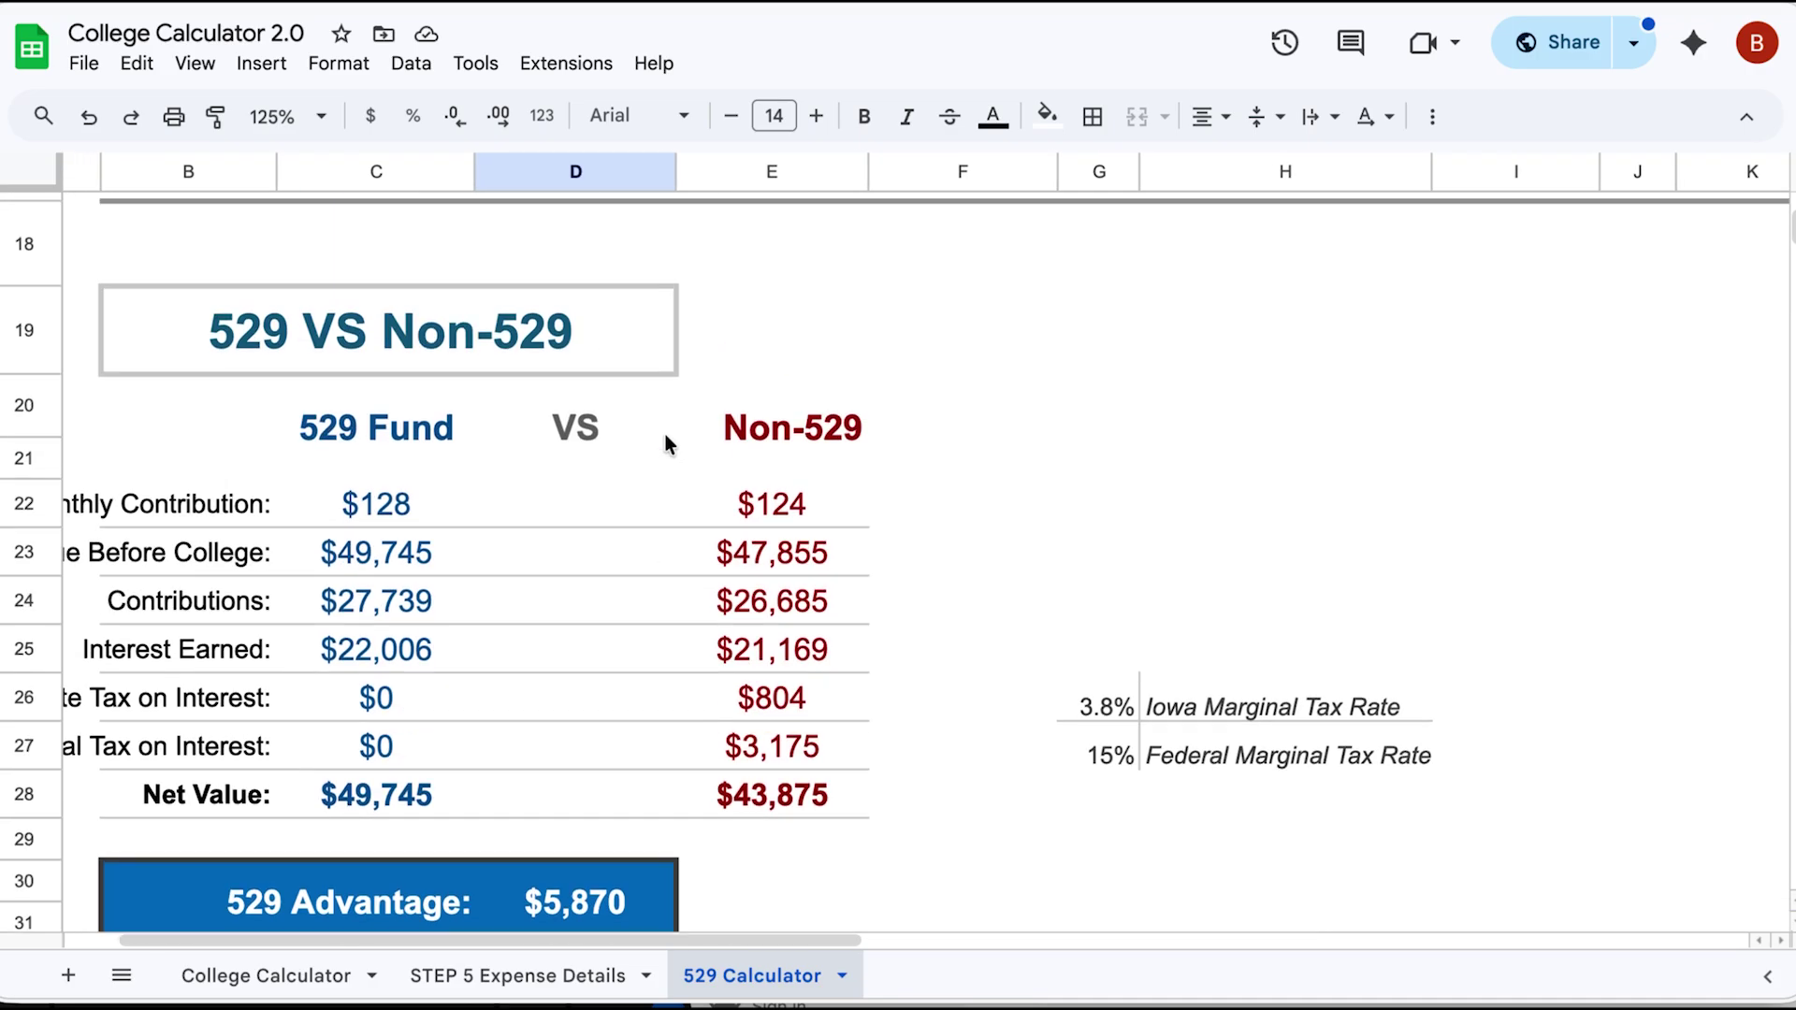
scroll(665, 436, "down", 3)
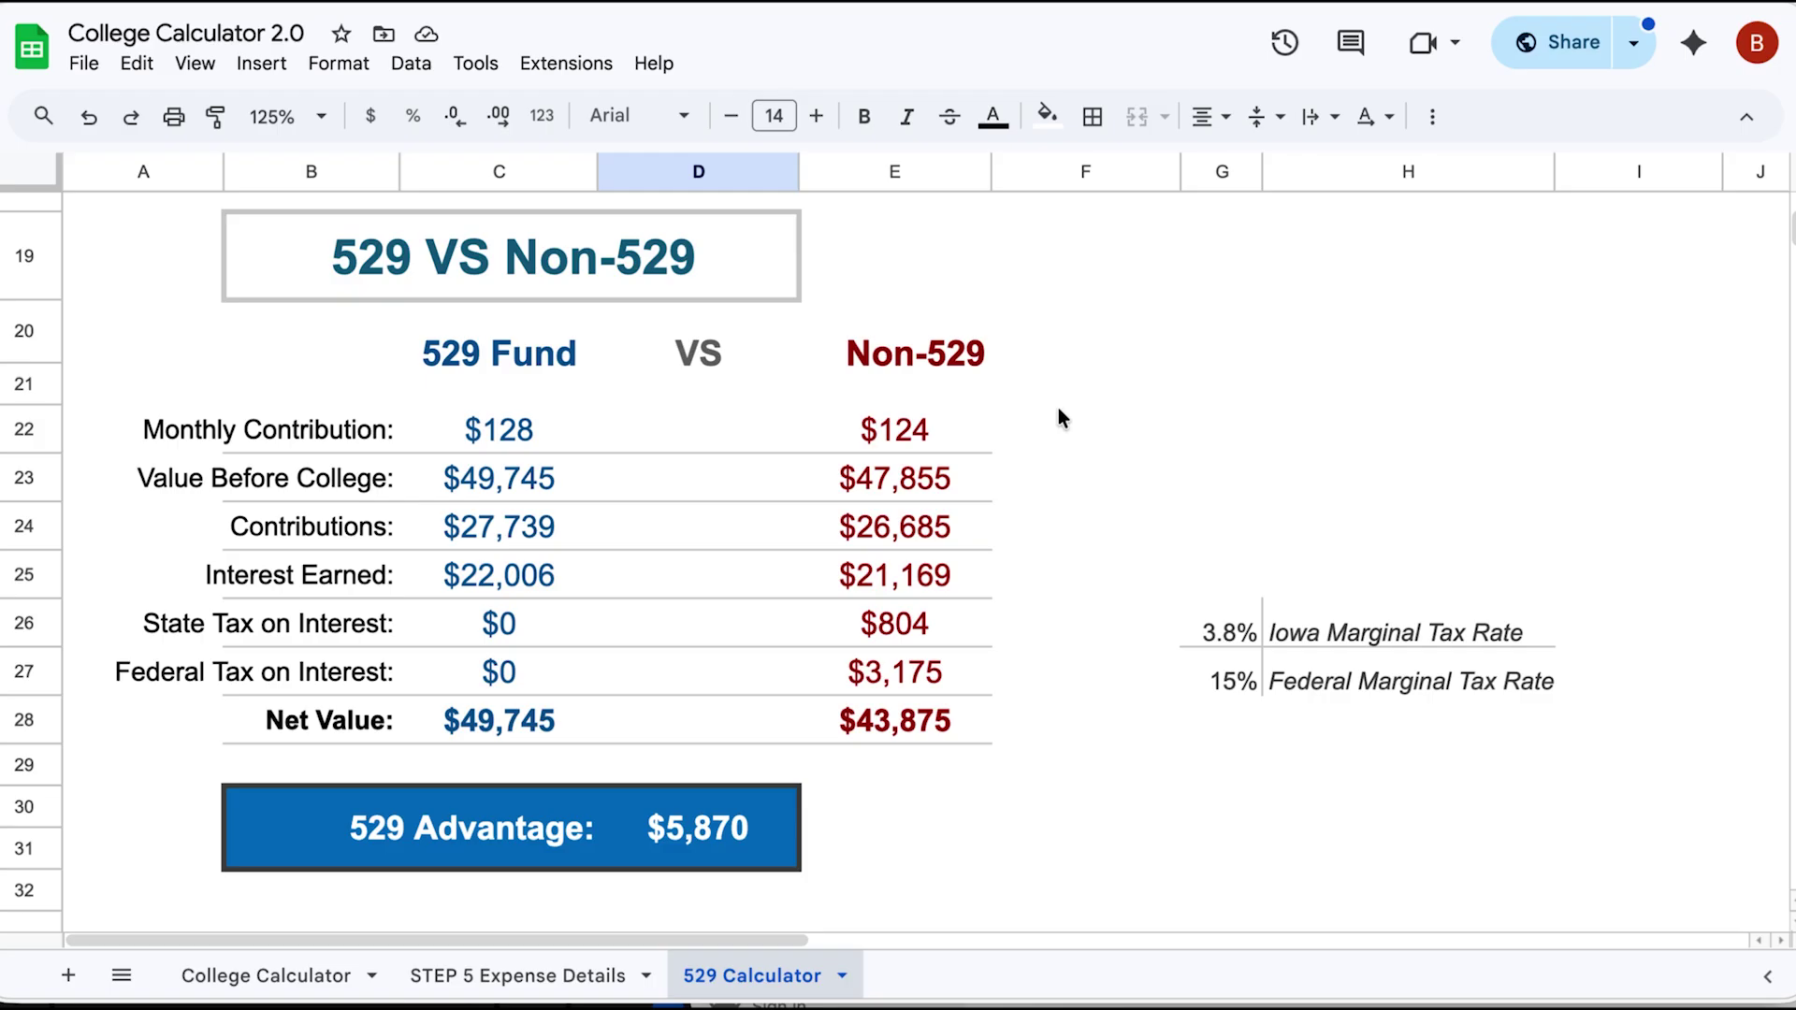
scroll(1058, 409, "up", 10)
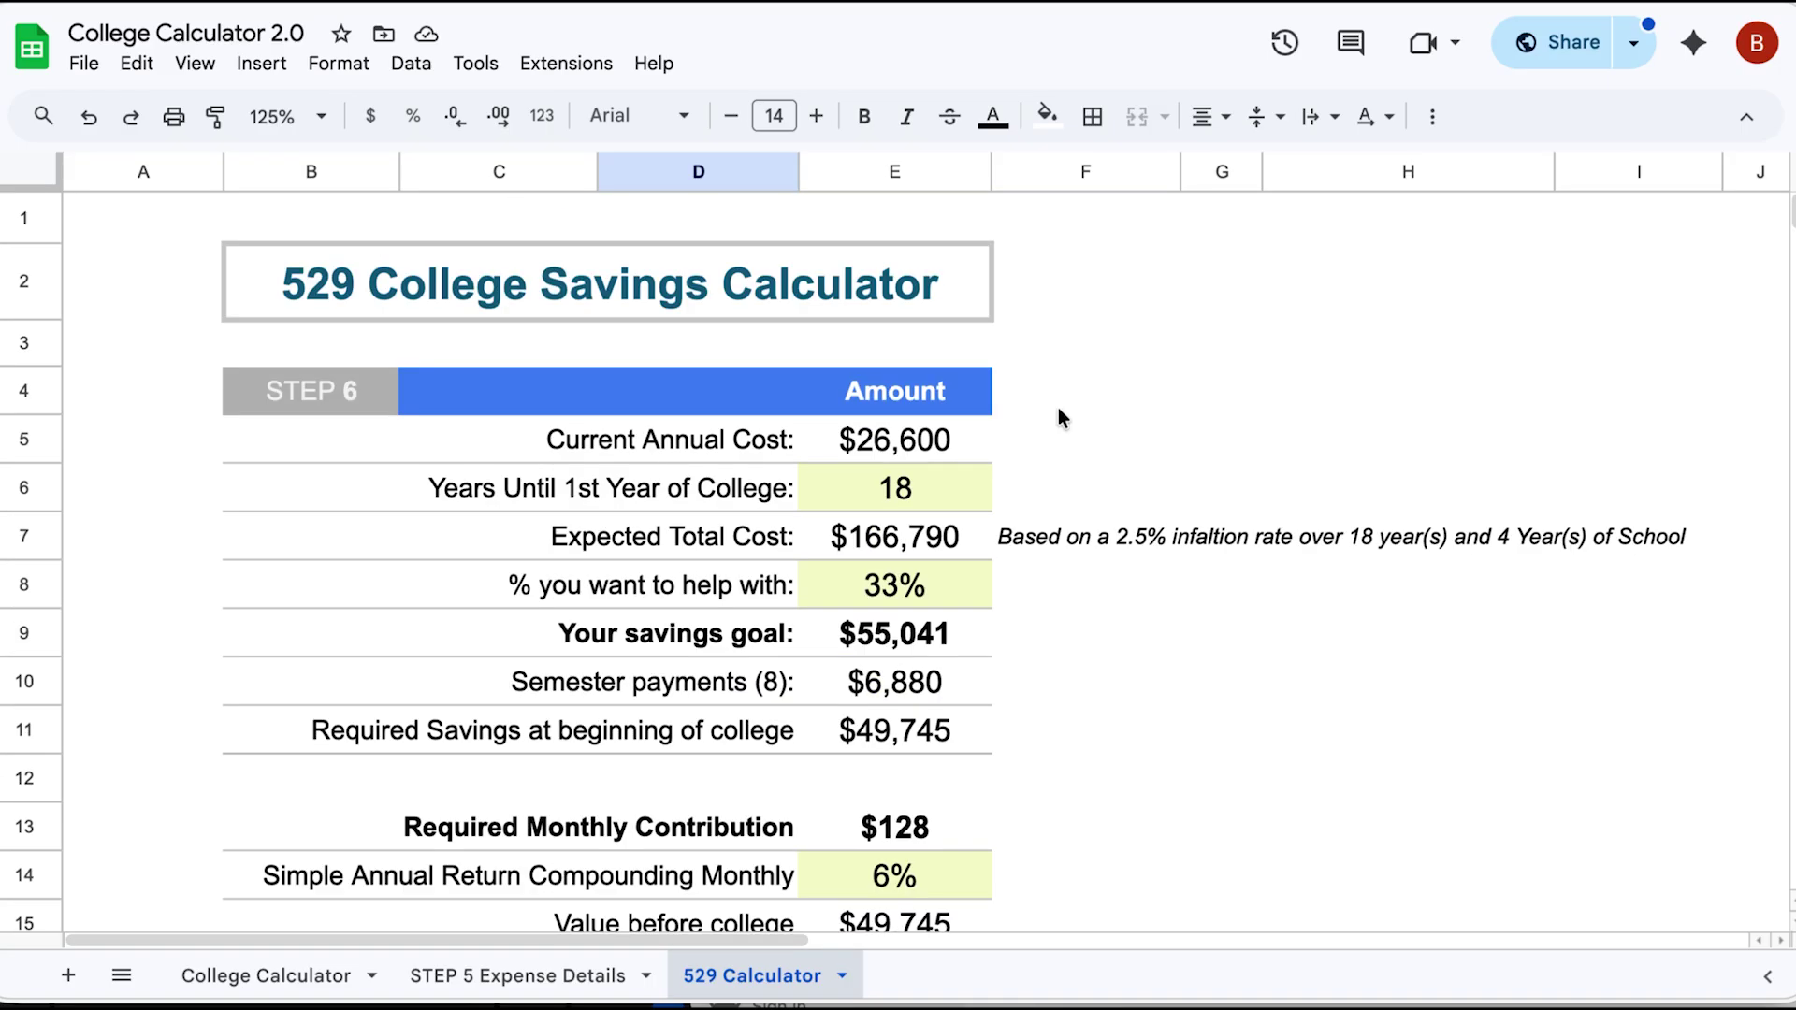
left_click(329, 977)
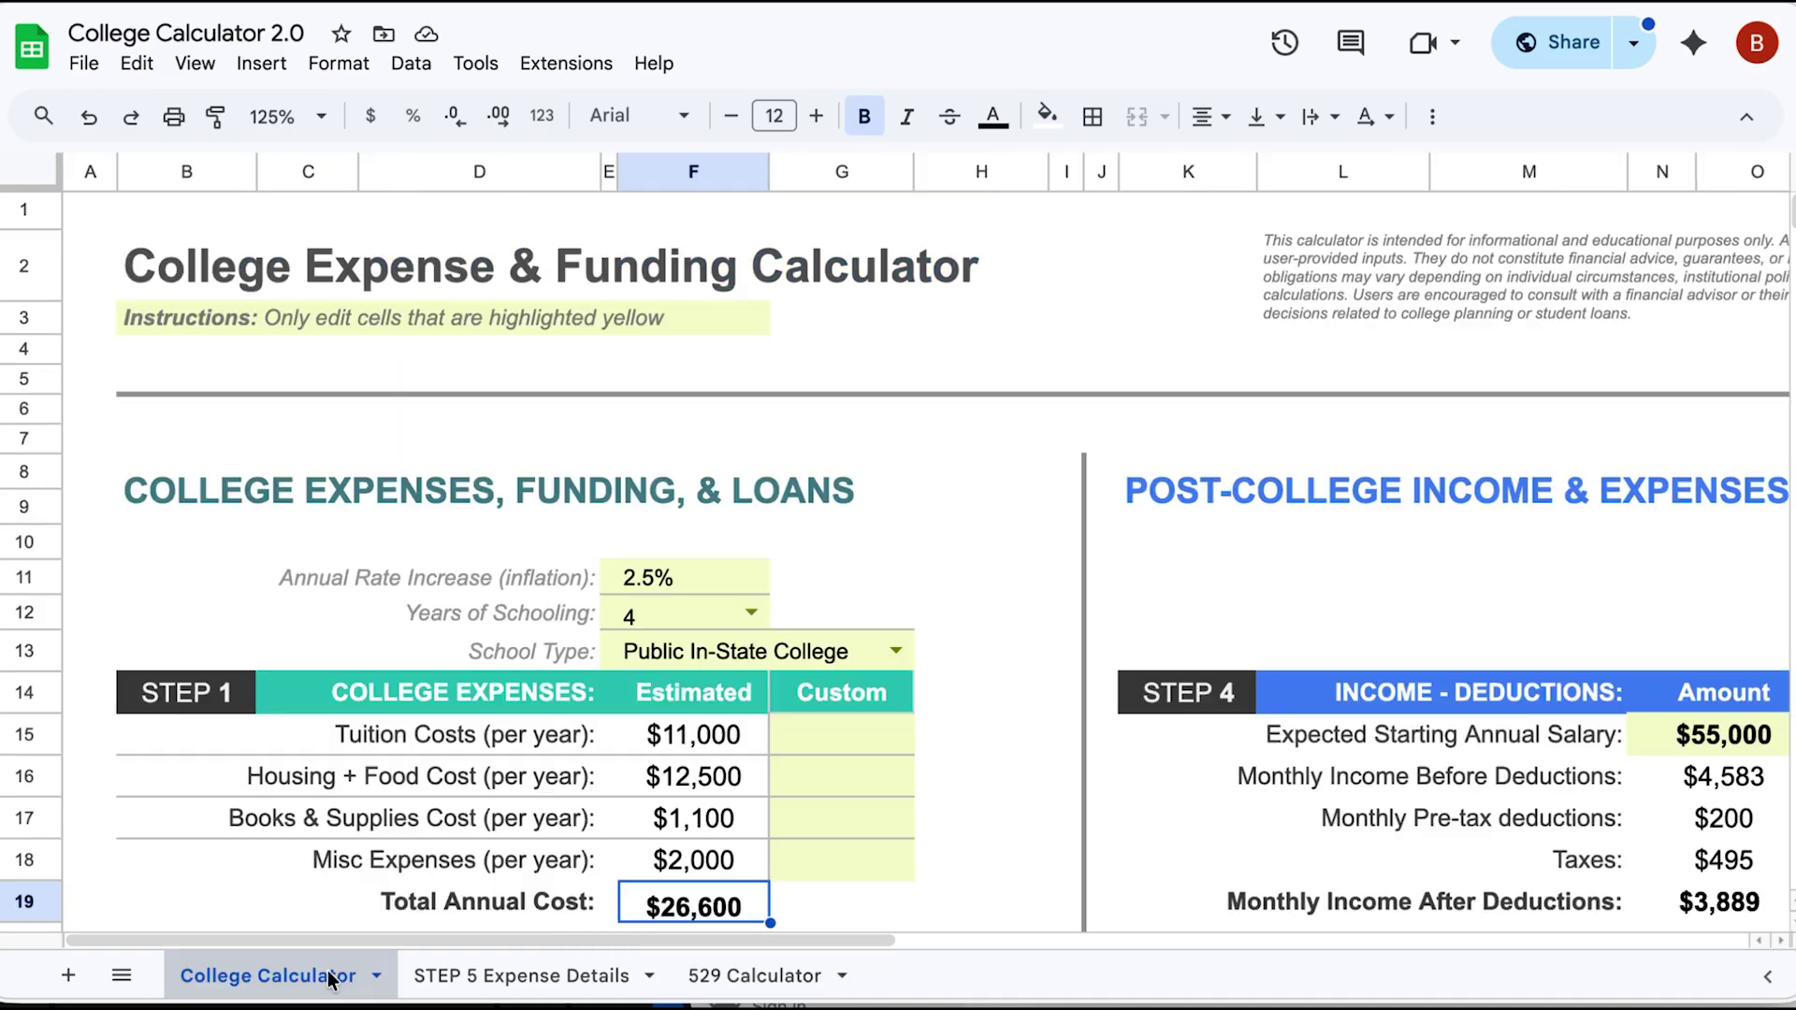